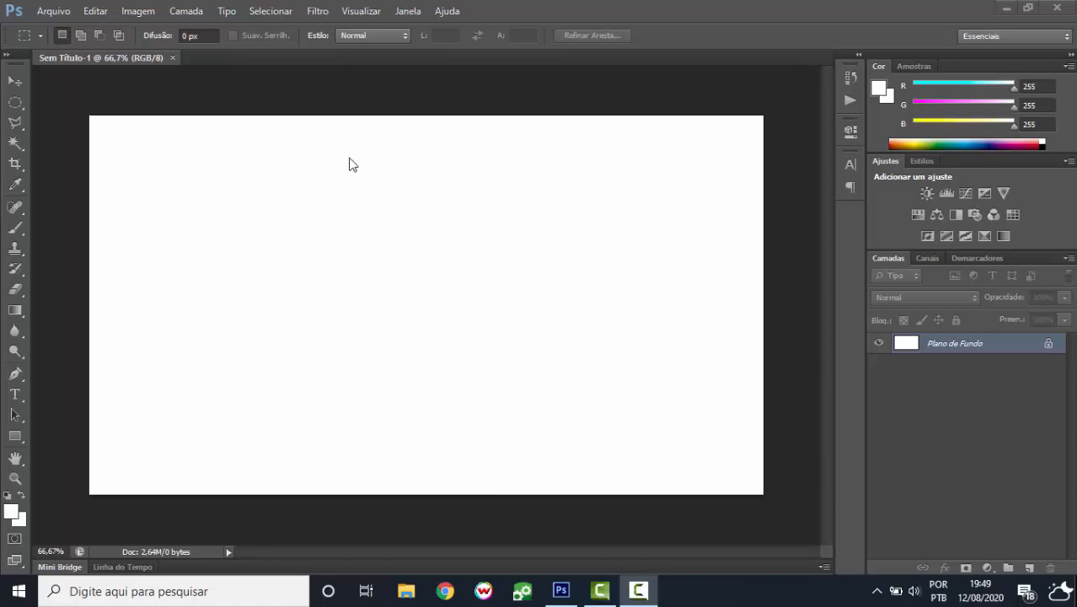
- Try the Photoshop (*.PSD;*.PDD) format in the Save As options and cancel without saving
click(53, 11)
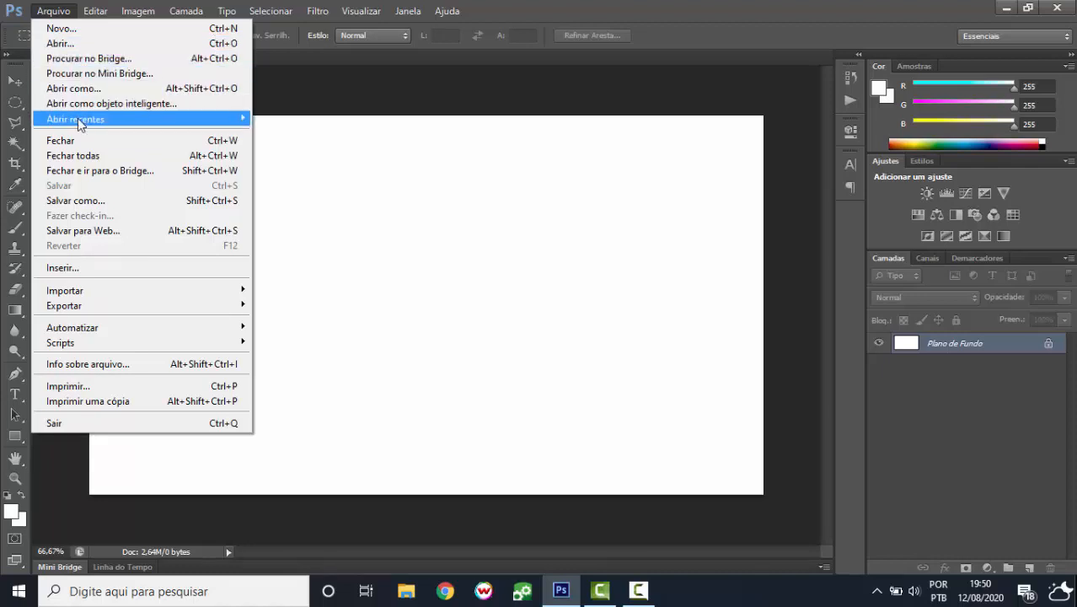
click(72, 199)
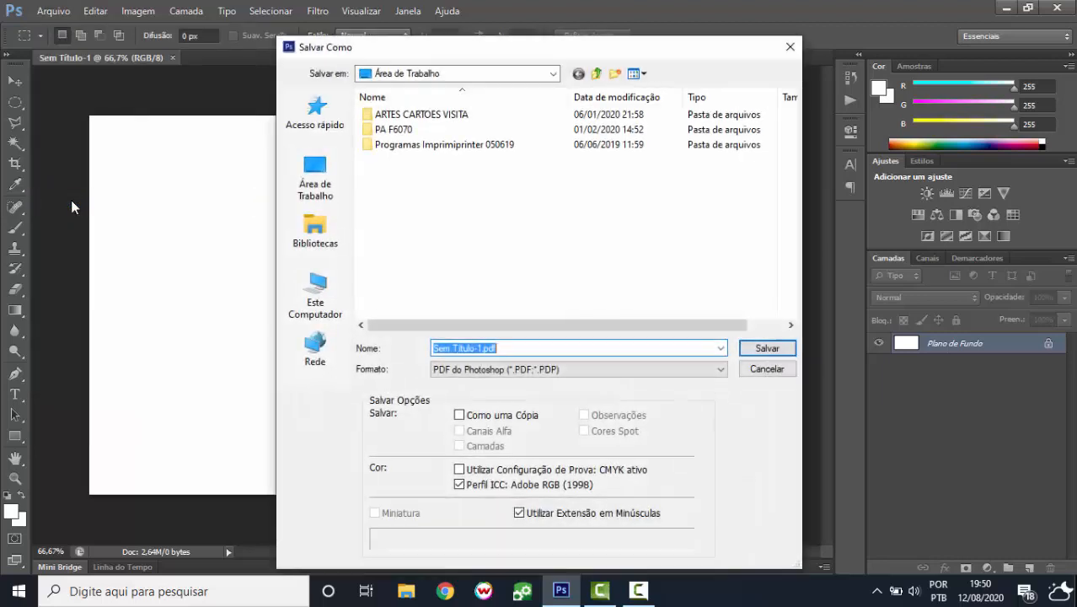
click(440, 371)
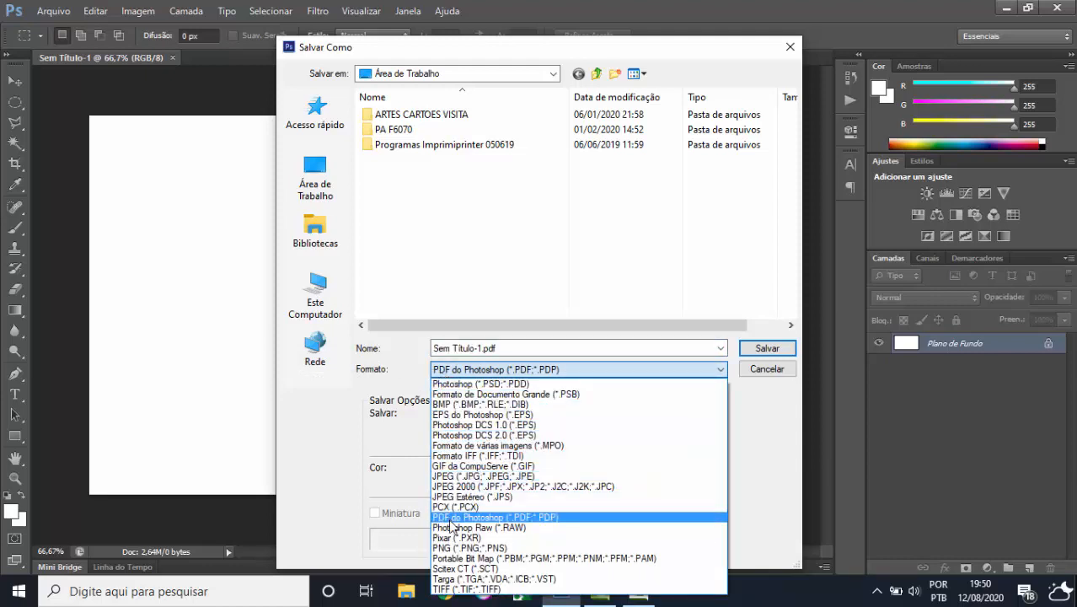
click(469, 384)
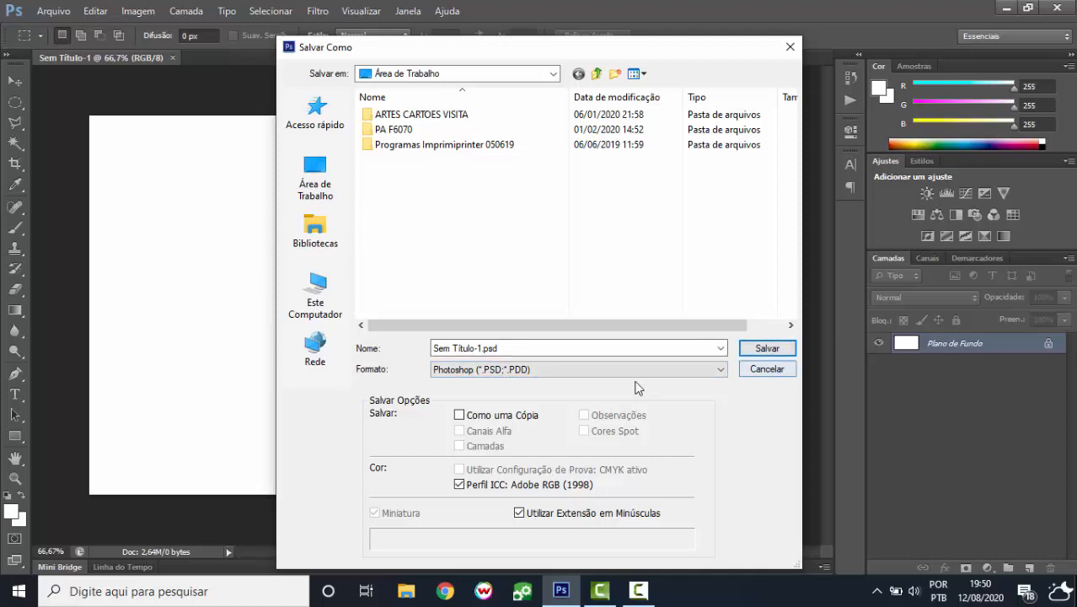
click(778, 373)
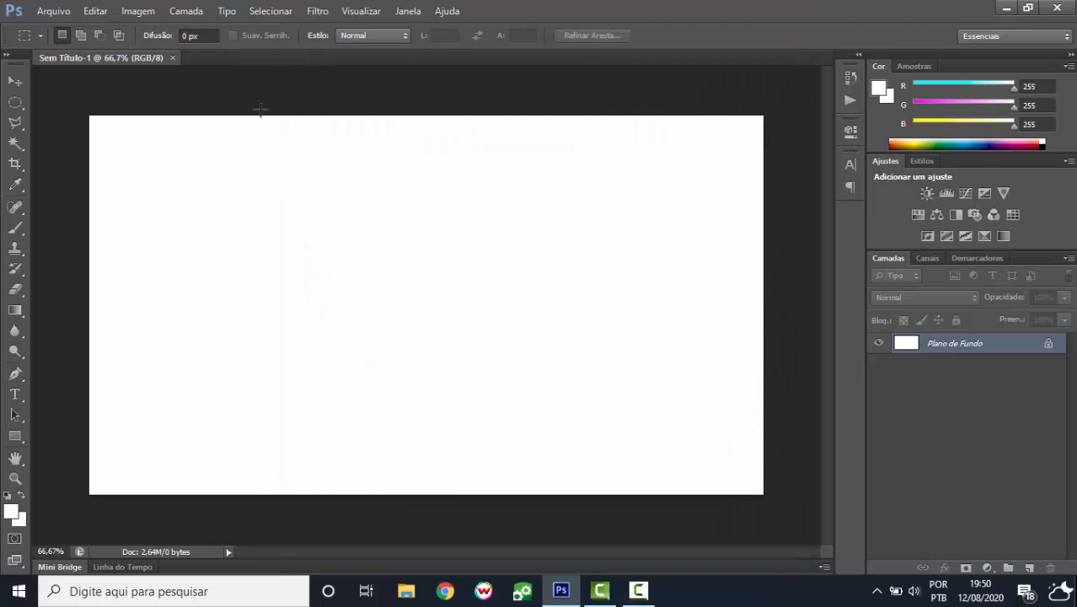
- Examine the original and optimized previews in the Save for Web options and leave without saving
click(68, 9)
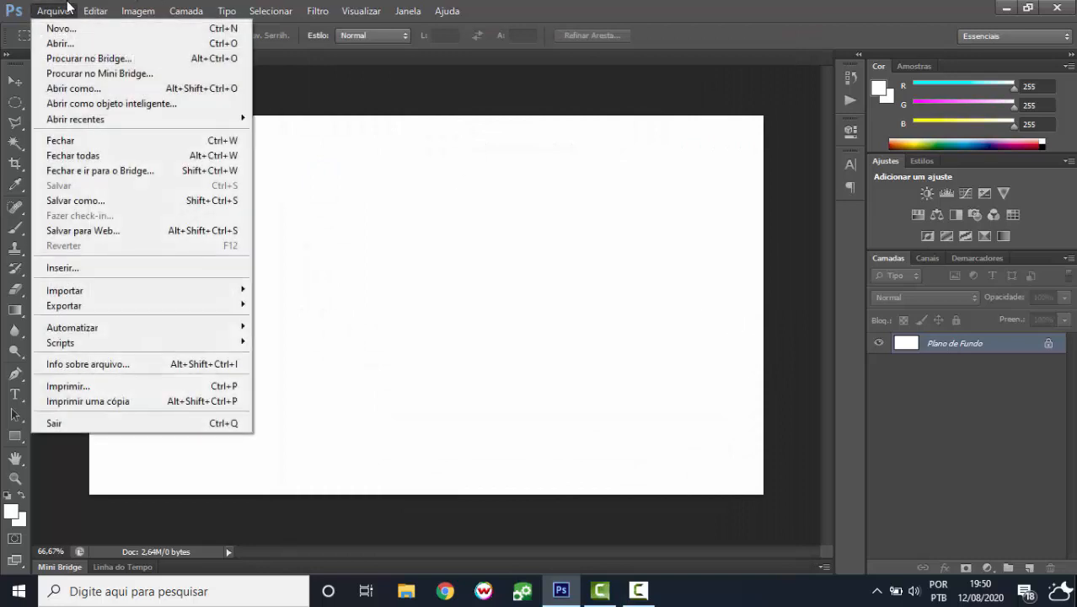
click(89, 231)
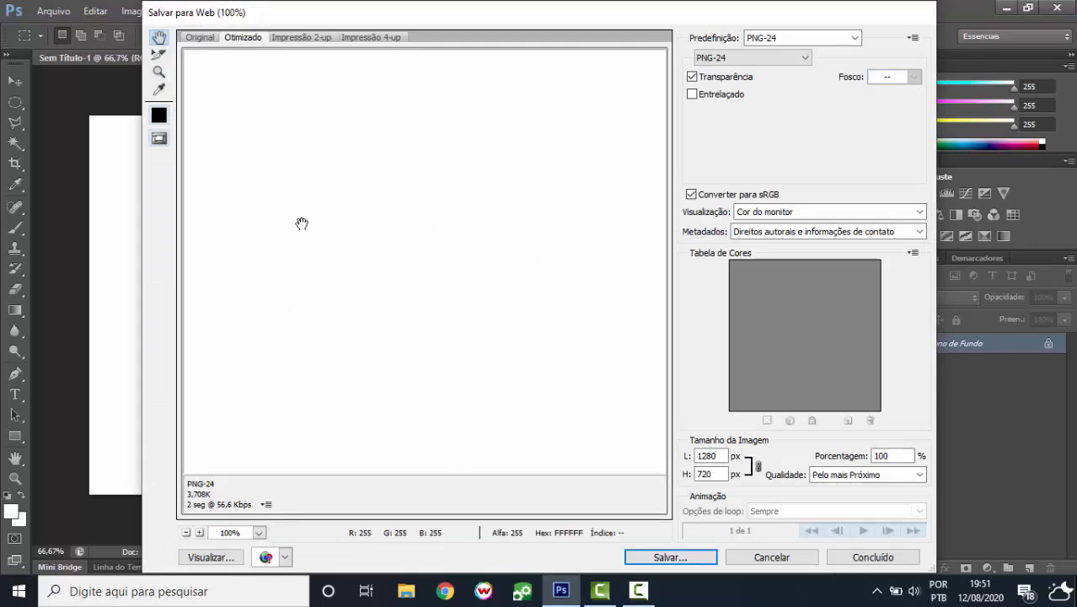
click(202, 38)
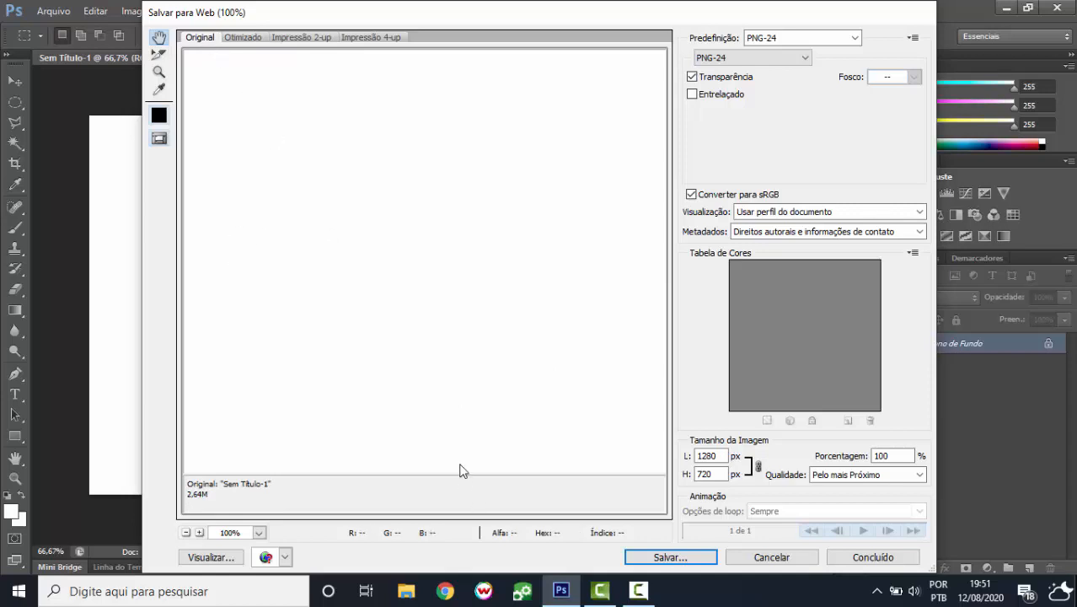
click(241, 39)
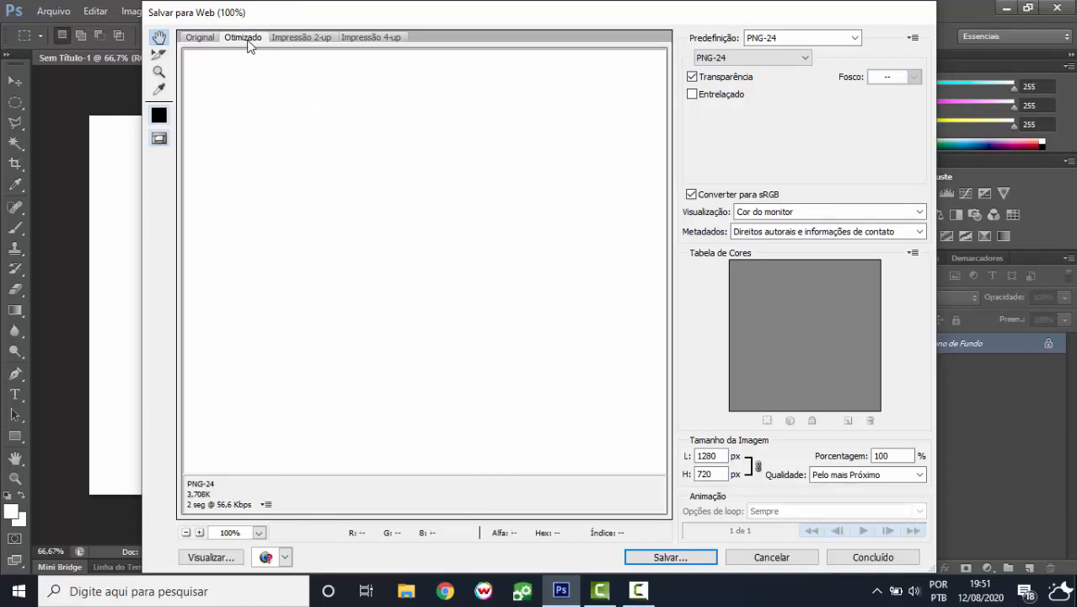
click(209, 42)
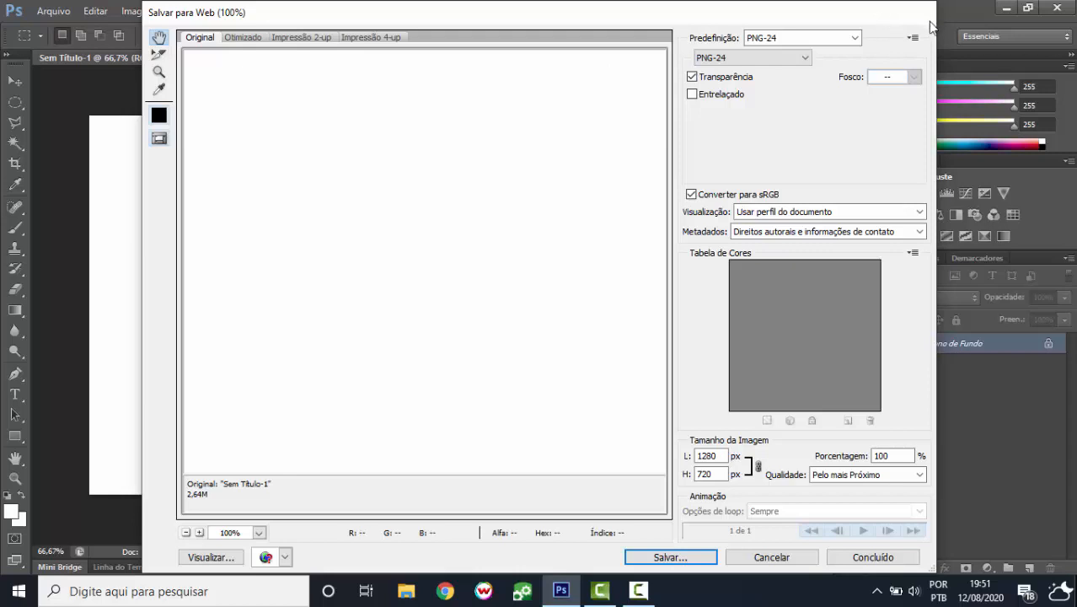
click(769, 560)
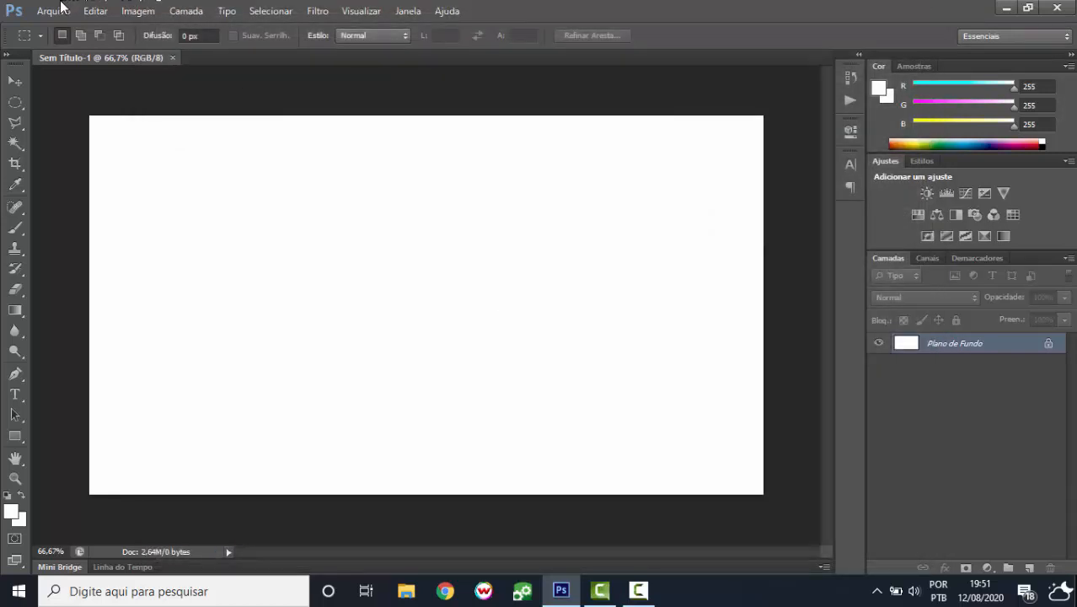
- Place Foto-Jogador-de-Futebol-Lionel-Messi-PNG-1200x1850.png from the desktop into the document
click(59, 9)
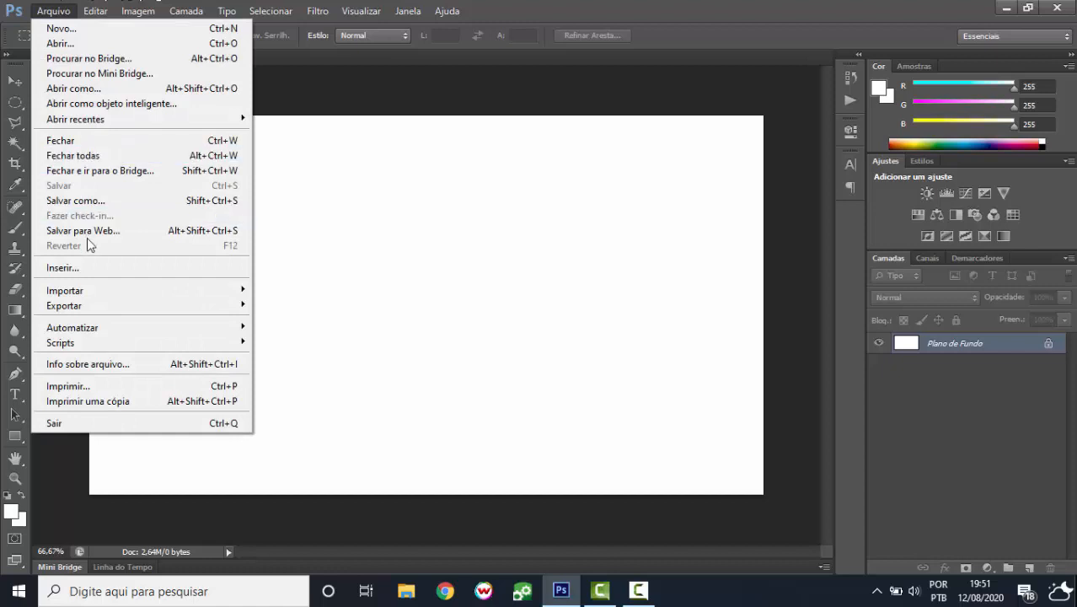
mouse_move(85, 291)
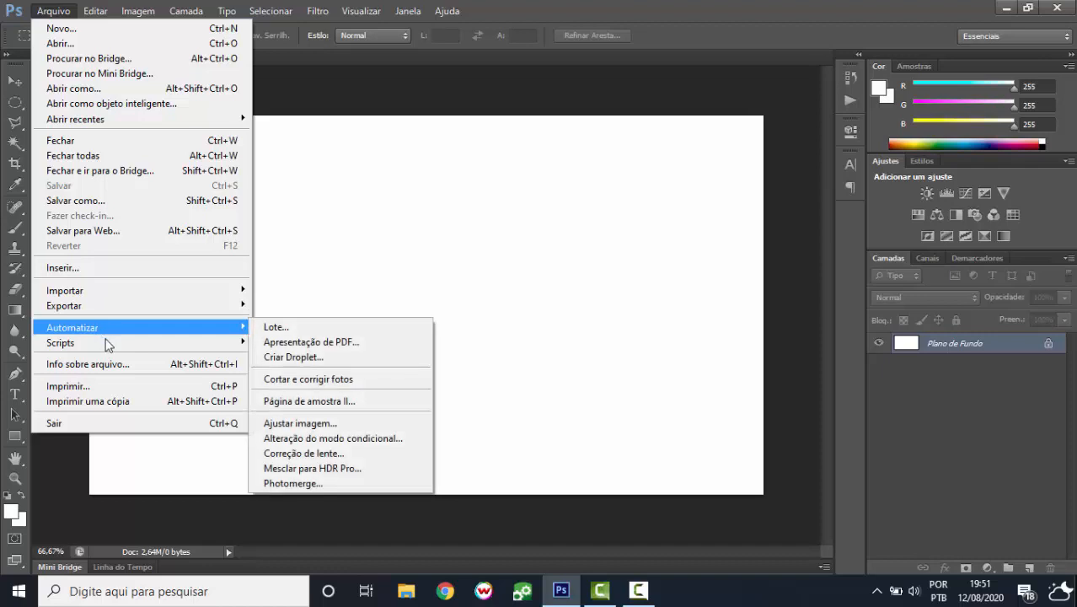
mouse_move(107, 348)
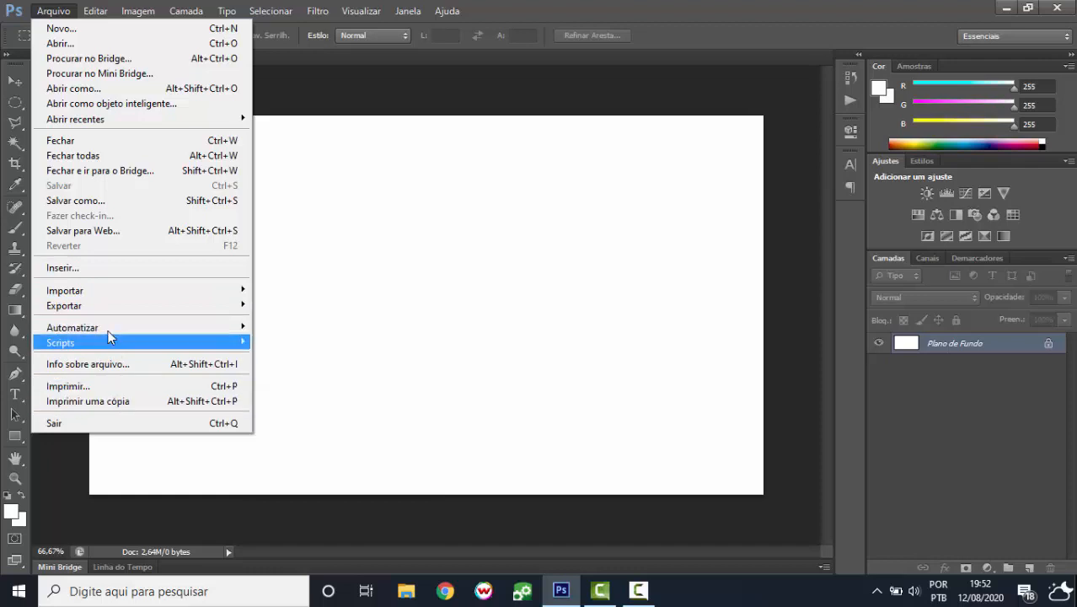
click(94, 275)
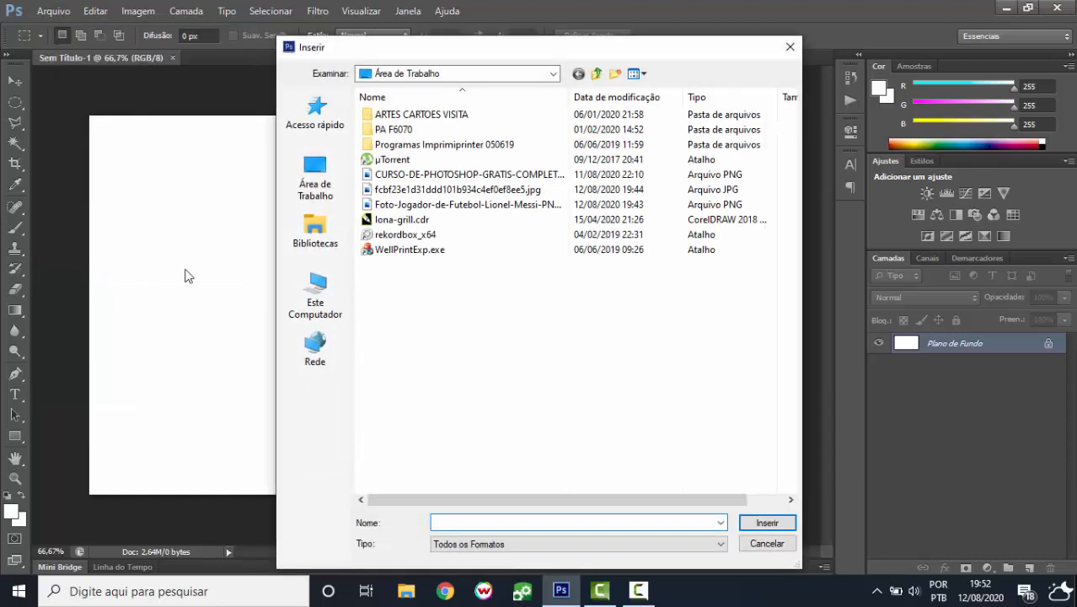
click(314, 187)
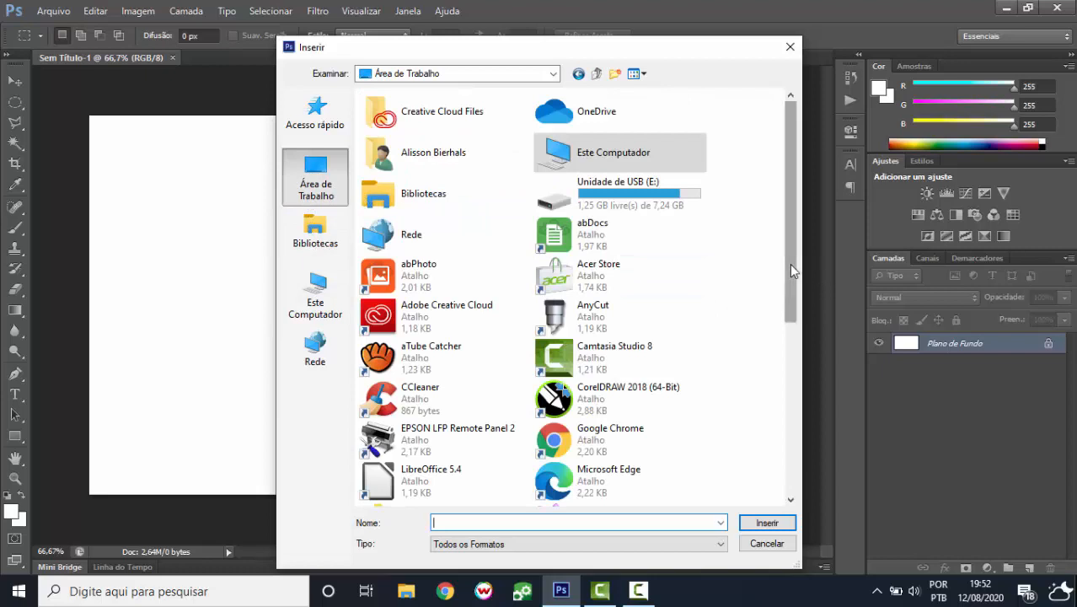
drag(790, 268, 764, 471)
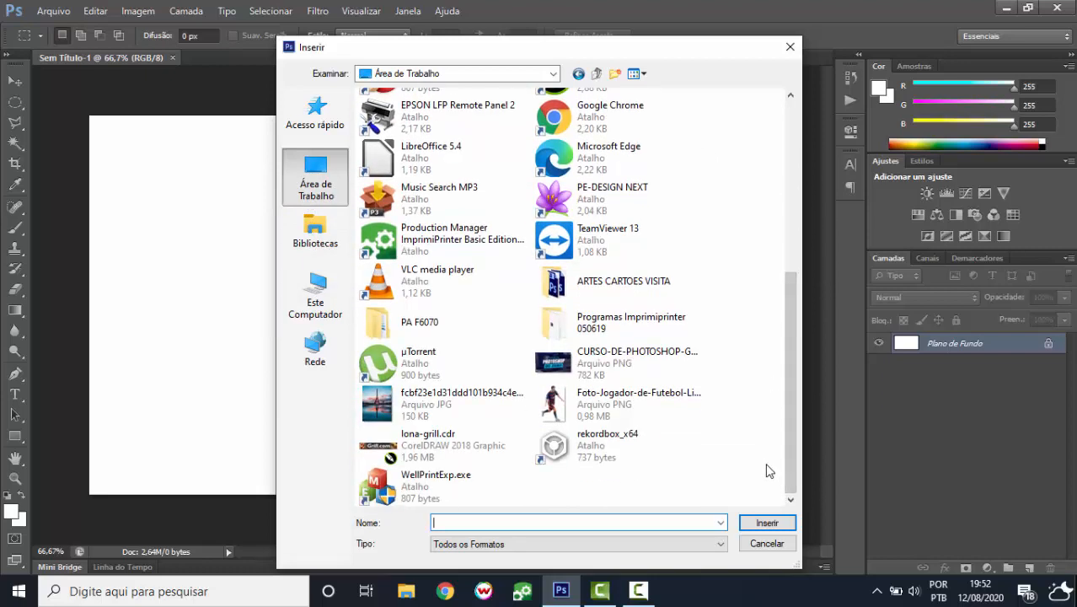
click(634, 408)
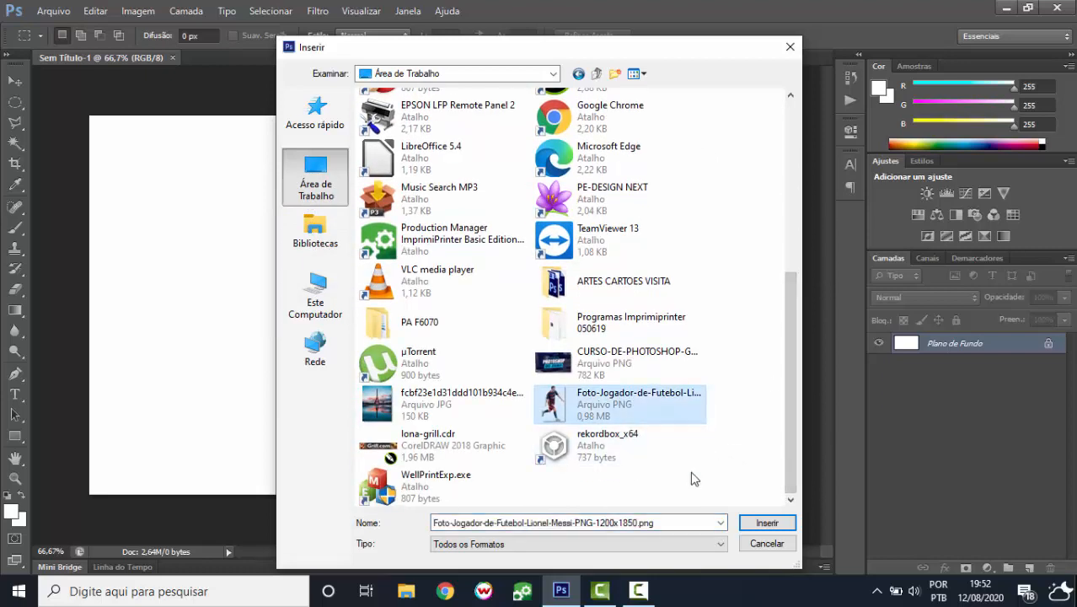
click(768, 524)
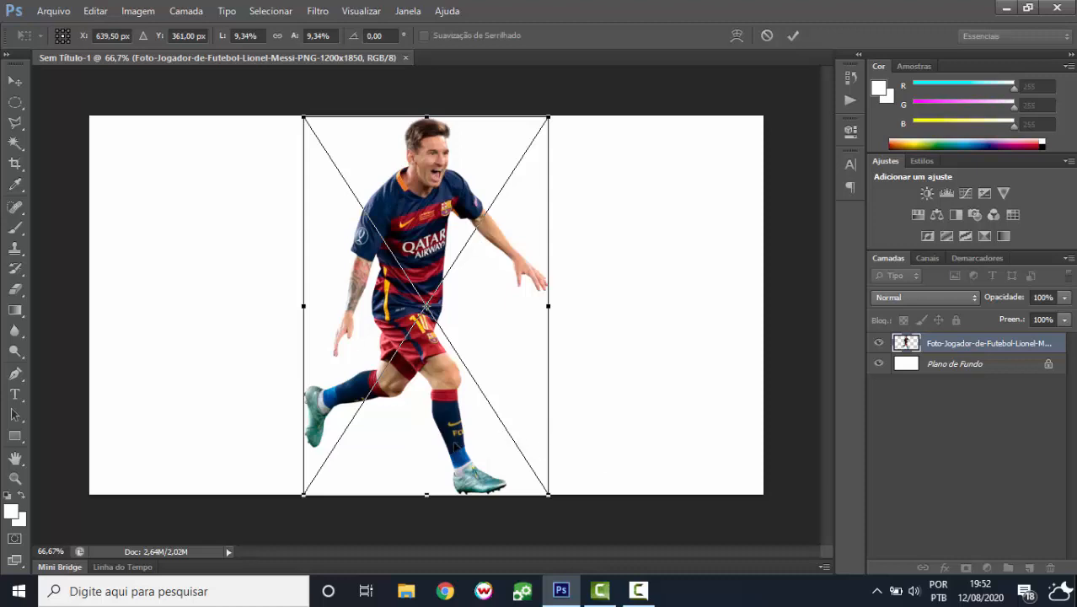
key(Return)
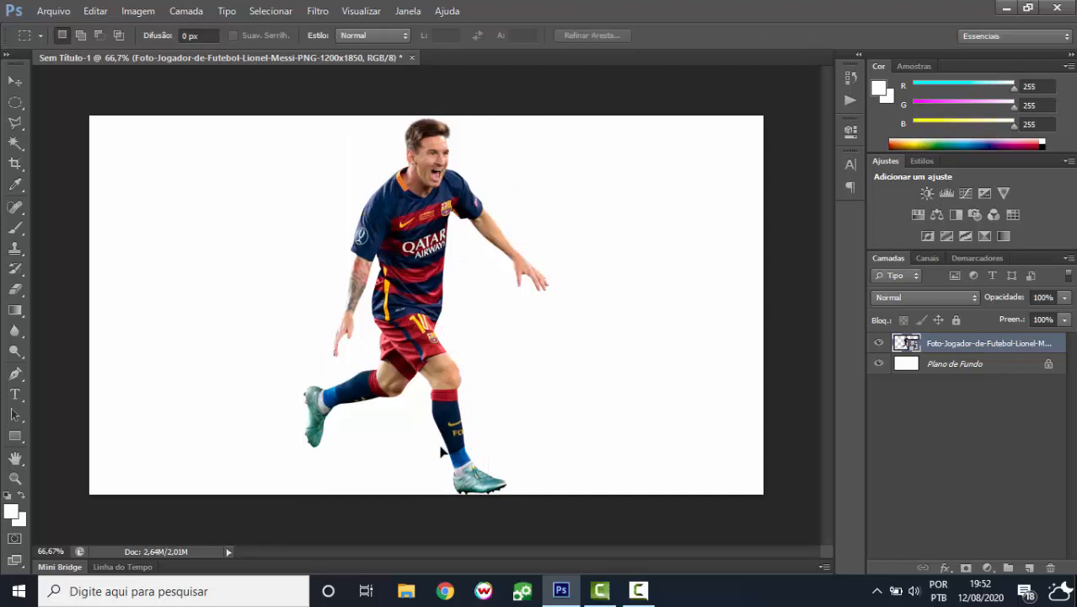
- Move the player photo to the left half of the canvas and scale it down to about 8.1%
click(15, 81)
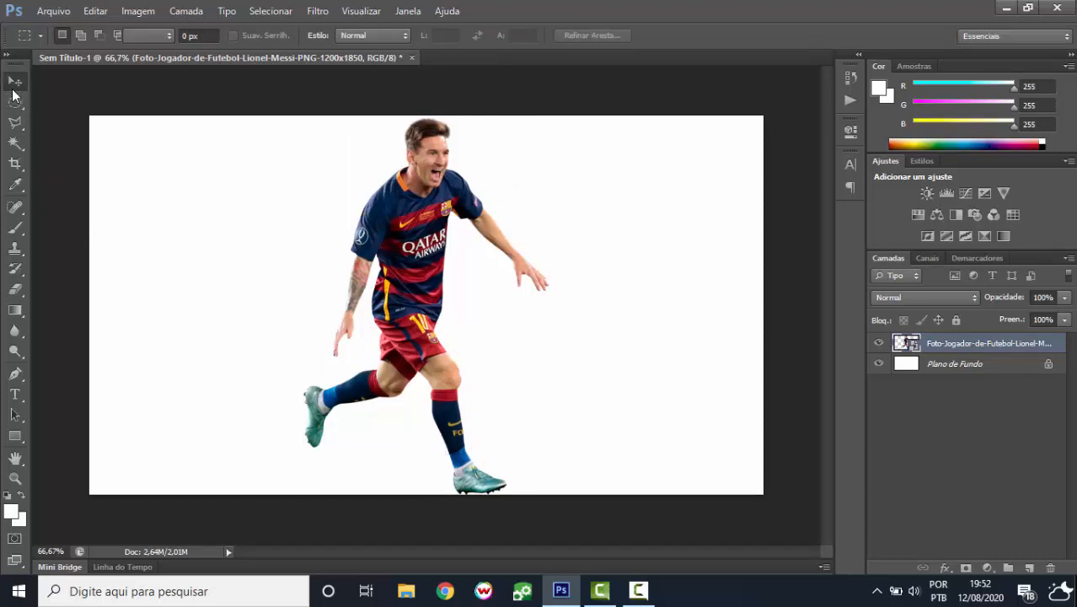
drag(578, 201, 415, 203)
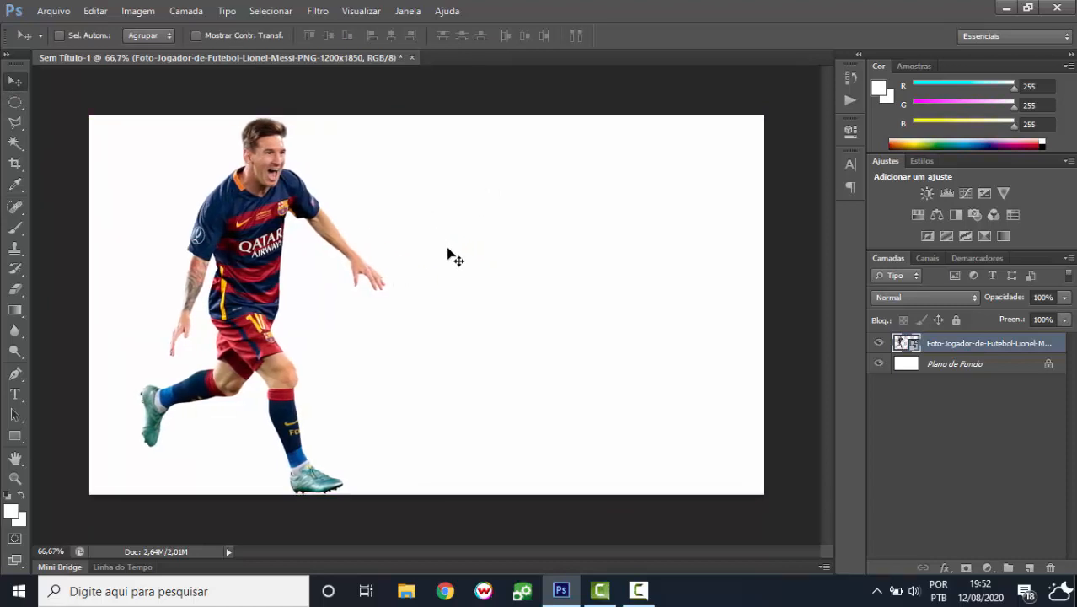
key(ctrl+t)
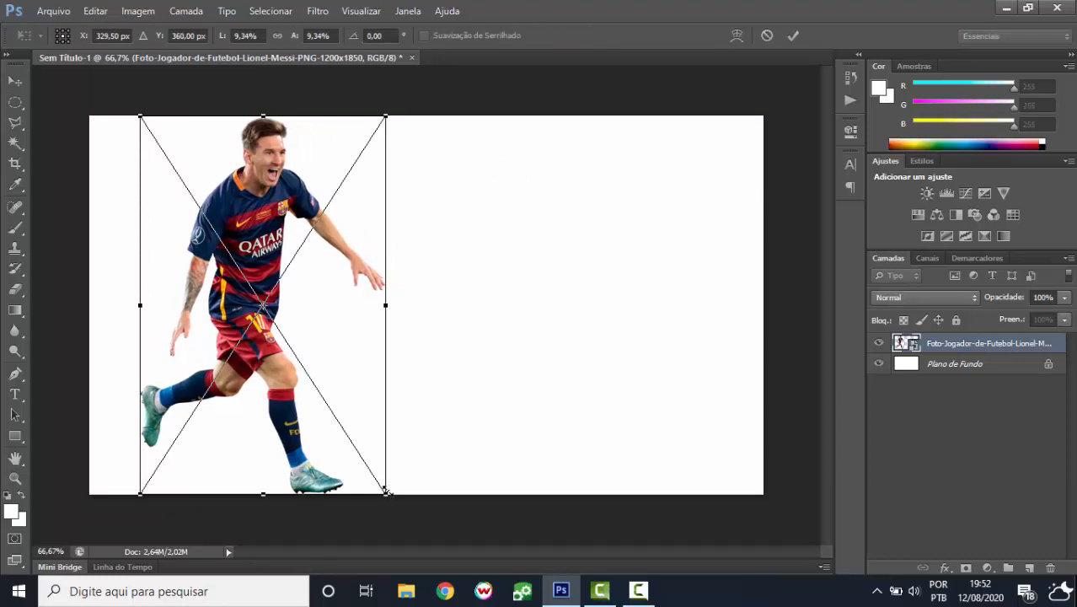
drag(388, 491, 337, 456)
drag(307, 418, 342, 447)
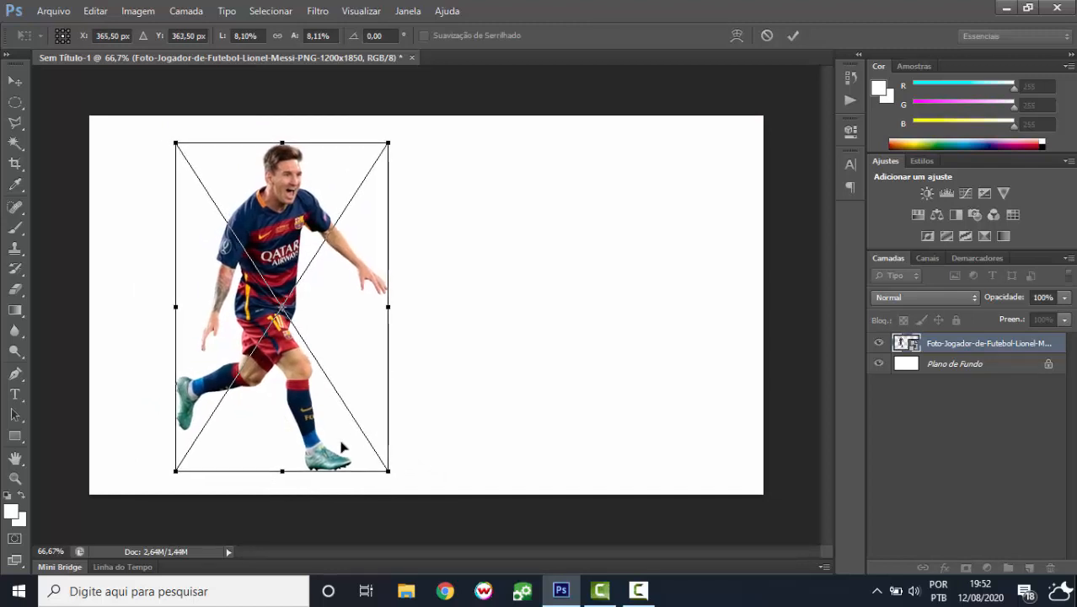
key(Return)
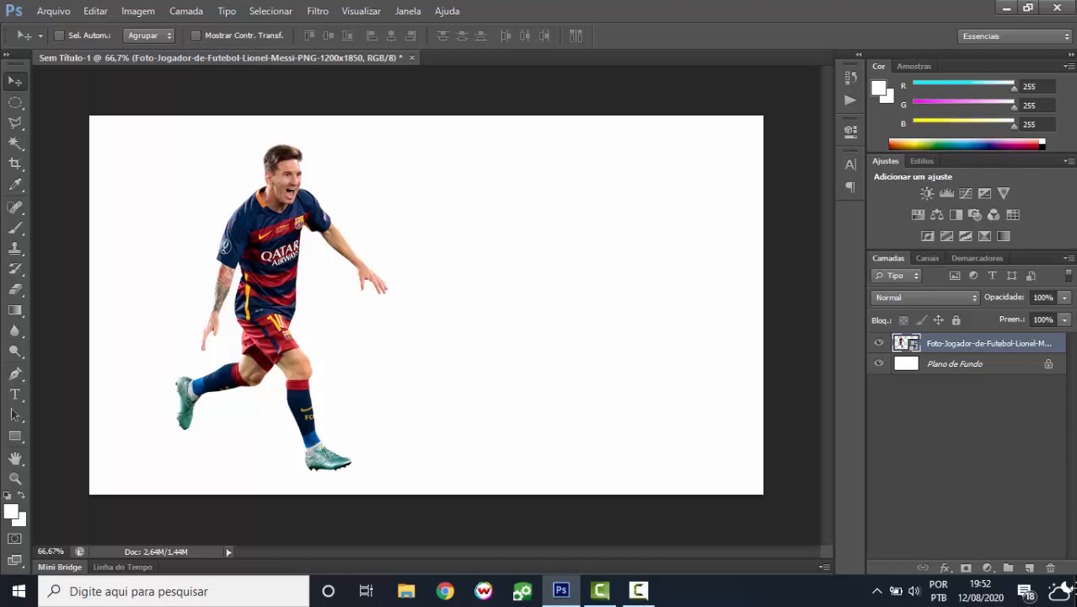
- Switch to the Windows desktop and bring the Eiffel Tower image fcbf23e1d31ddd101b934c4ef0ef8ee5.jpg into the Photoshop document
click(1069, 582)
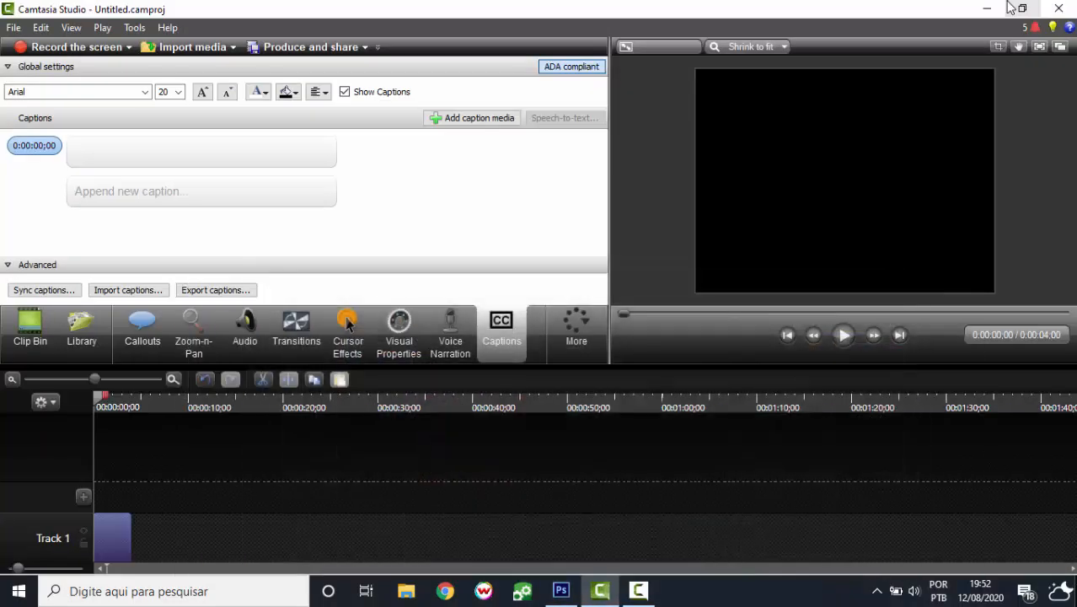
click(1007, 8)
click(992, 7)
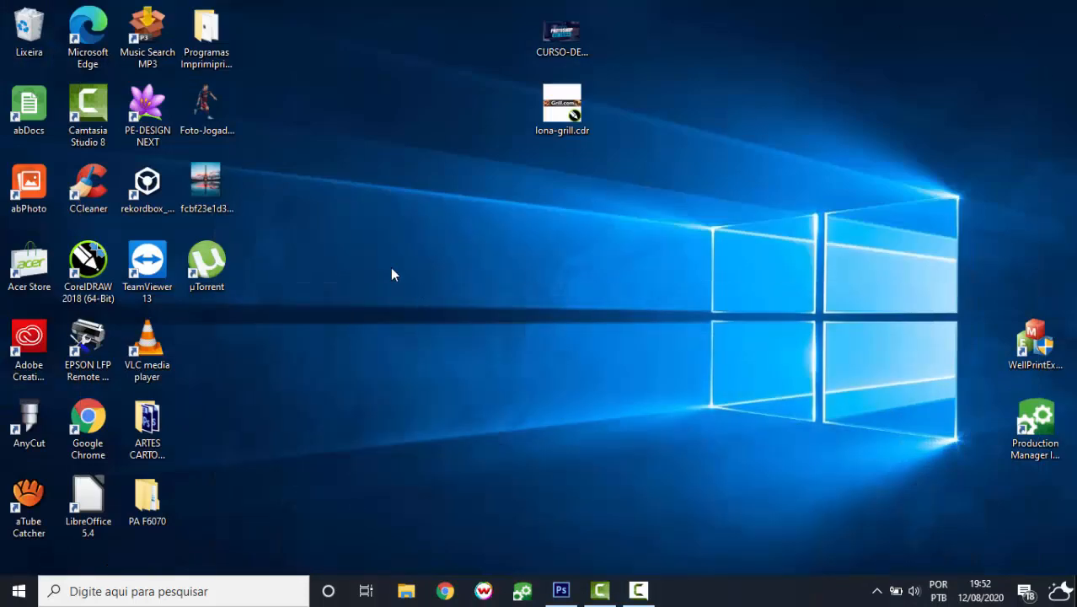
drag(213, 190, 564, 303)
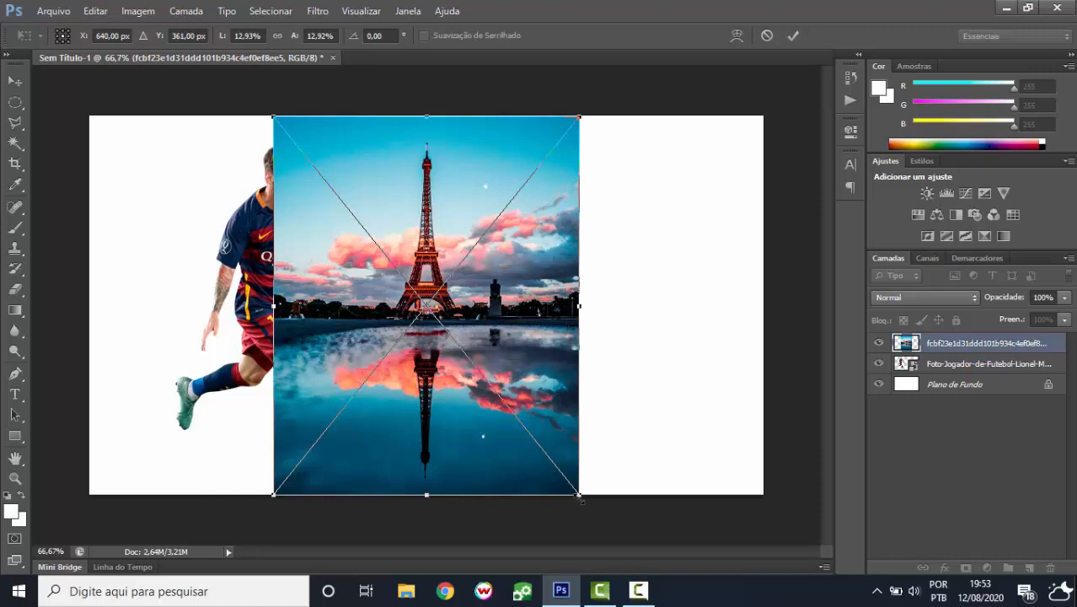
- Scale the Eiffel Tower image down to about 10.2% and position it on the right half of the canvas
drag(582, 500, 513, 424)
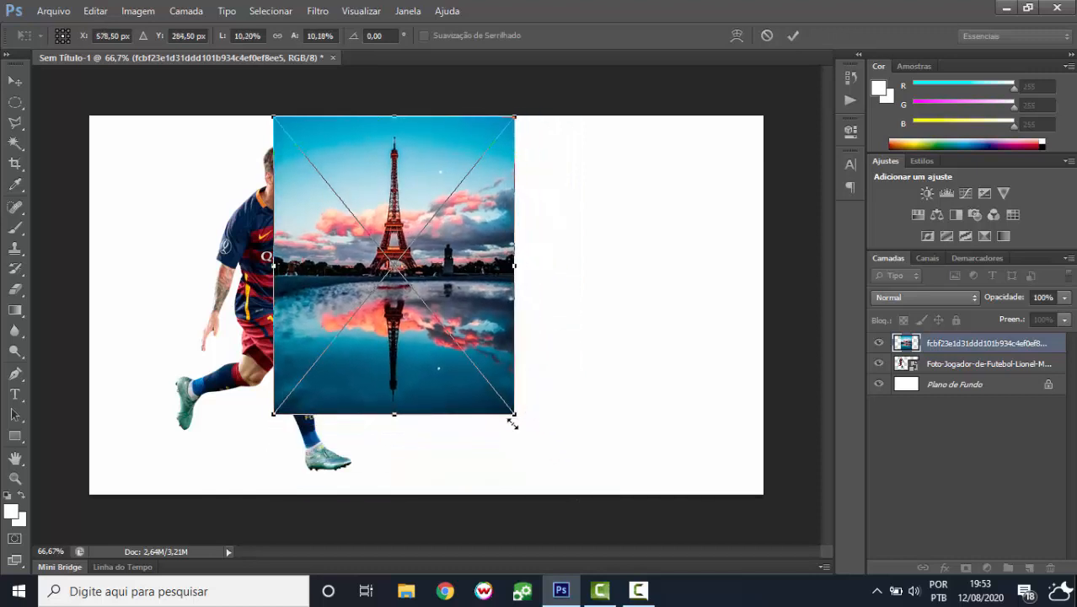
drag(430, 373, 622, 413)
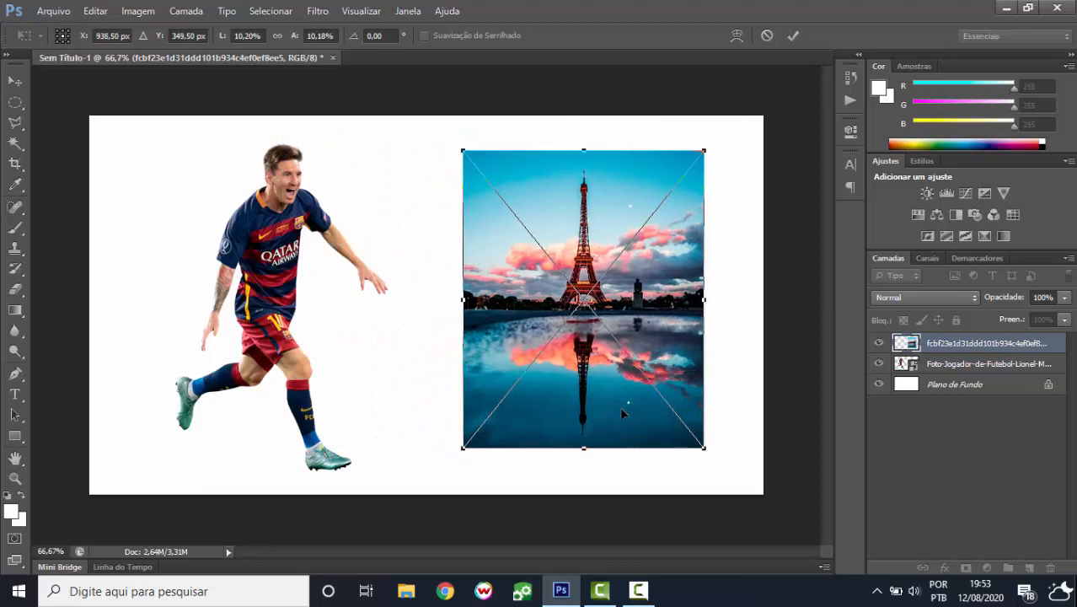
key(Return)
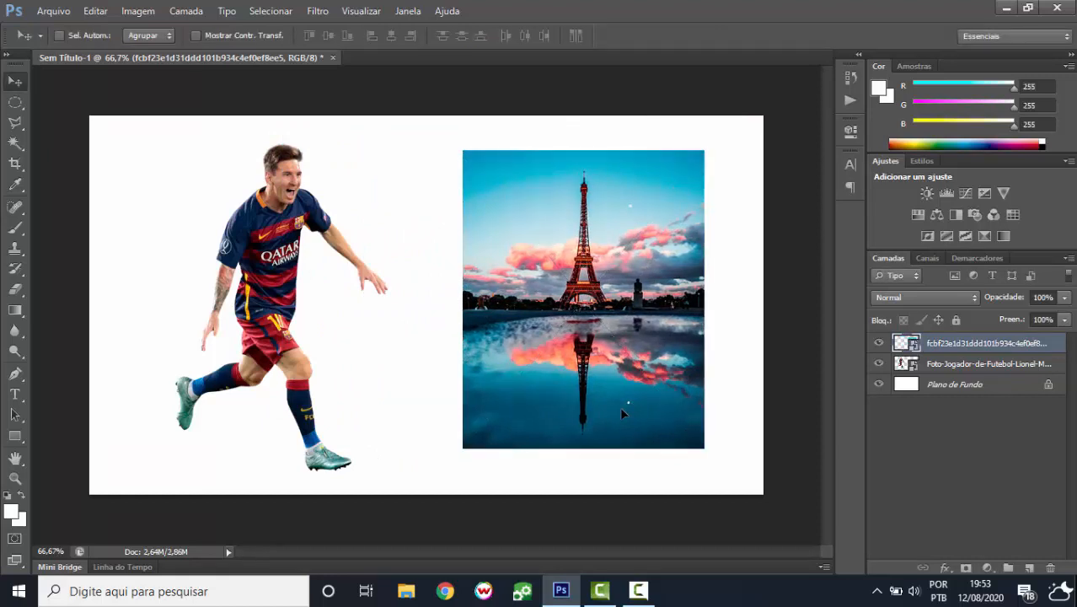
drag(601, 355, 588, 356)
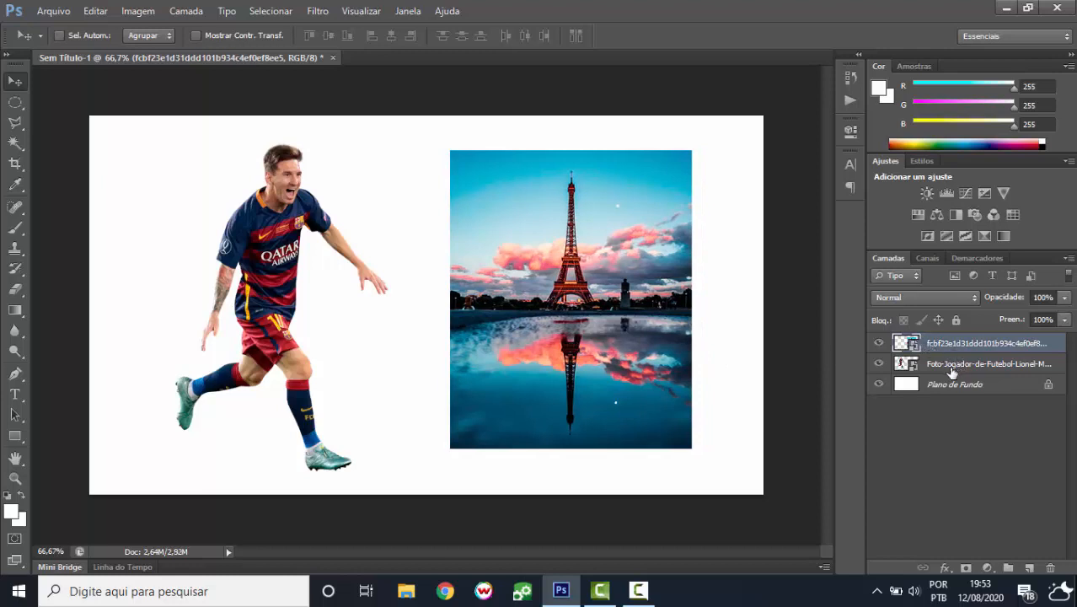
- Select the player photo's layer and move the photo slightly up and to the left
click(938, 386)
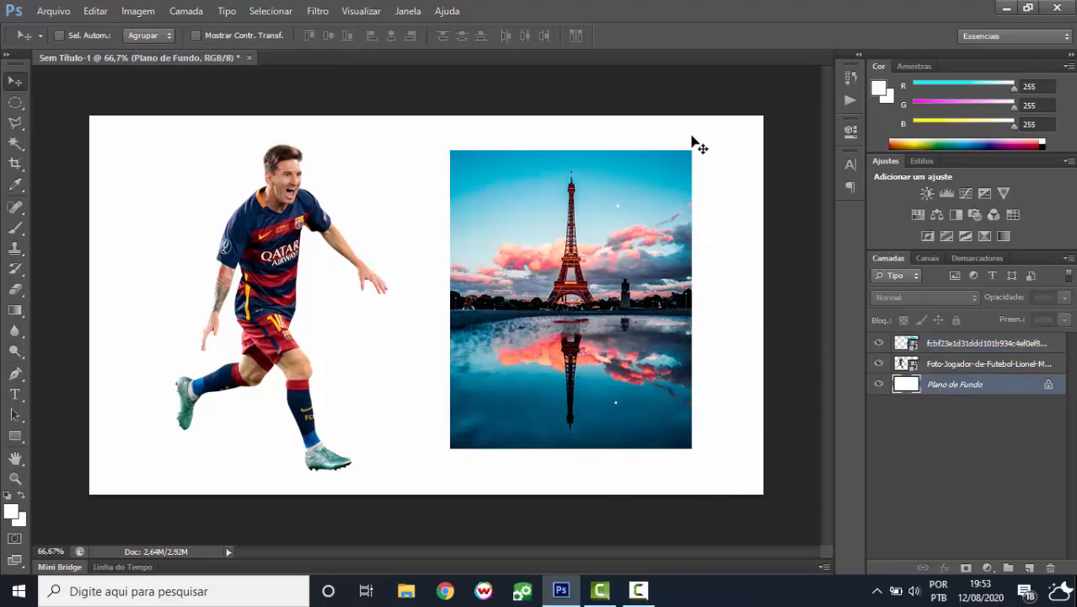
click(965, 365)
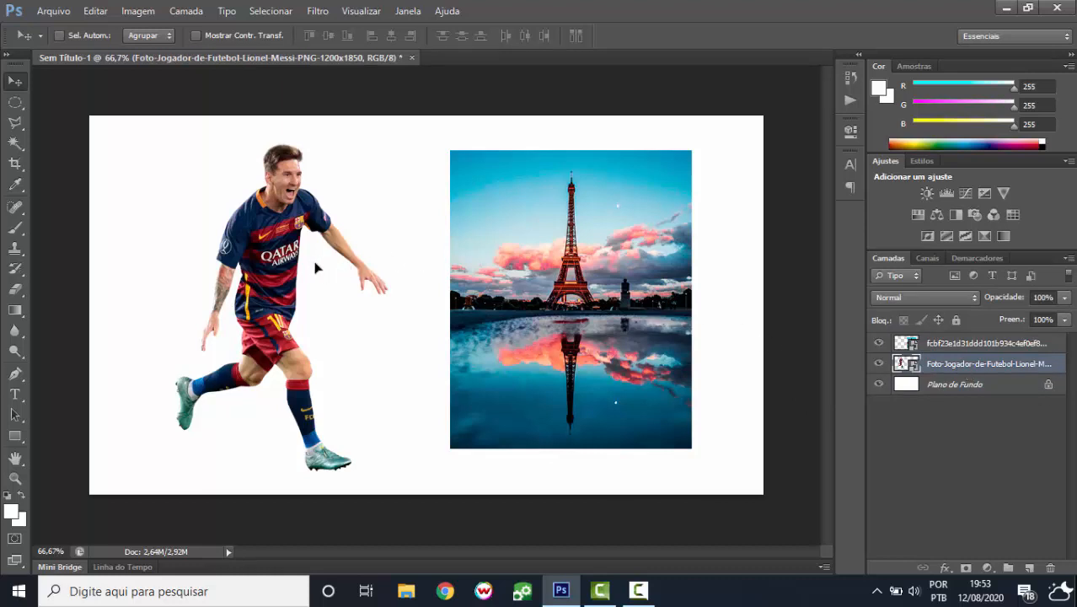
drag(316, 268, 305, 261)
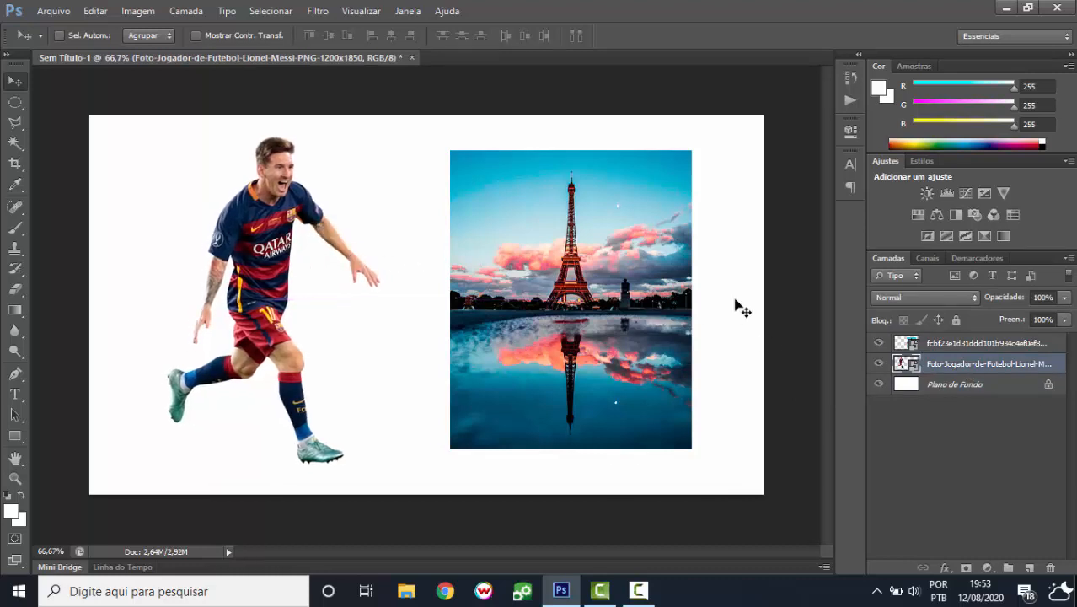
- Rename the player photo's layer to JOGADOR
click(1033, 349)
drag(640, 337, 641, 335)
click(972, 365)
double_click(965, 365)
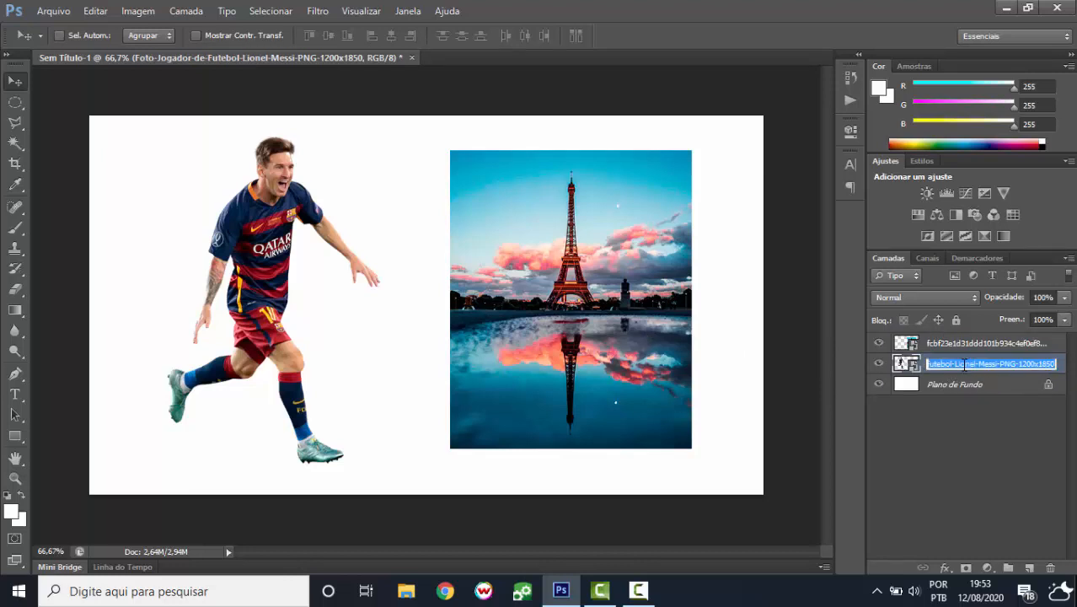
text(JOGA)
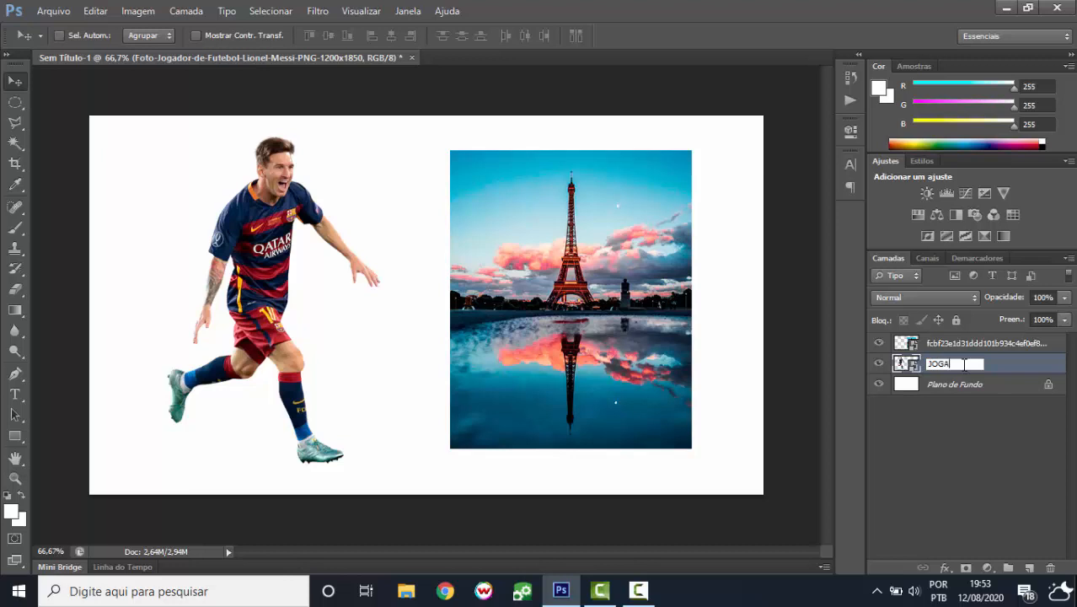
text(DOR)
- Rename the Eiffel Tower image's layer to PAISAGEM and select the JOGADOR layer
click(978, 353)
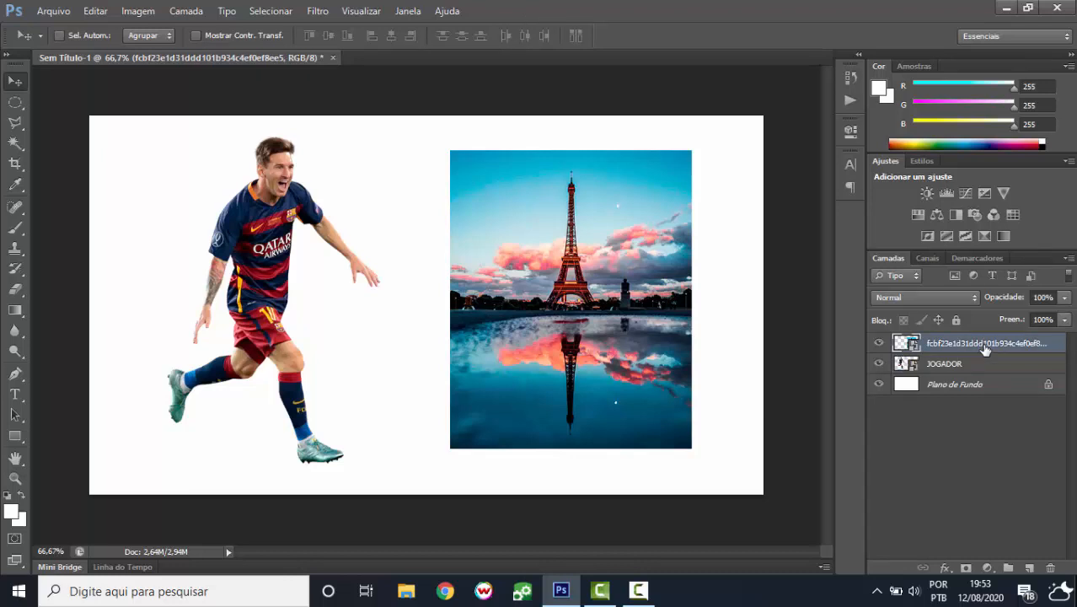
double_click(984, 346)
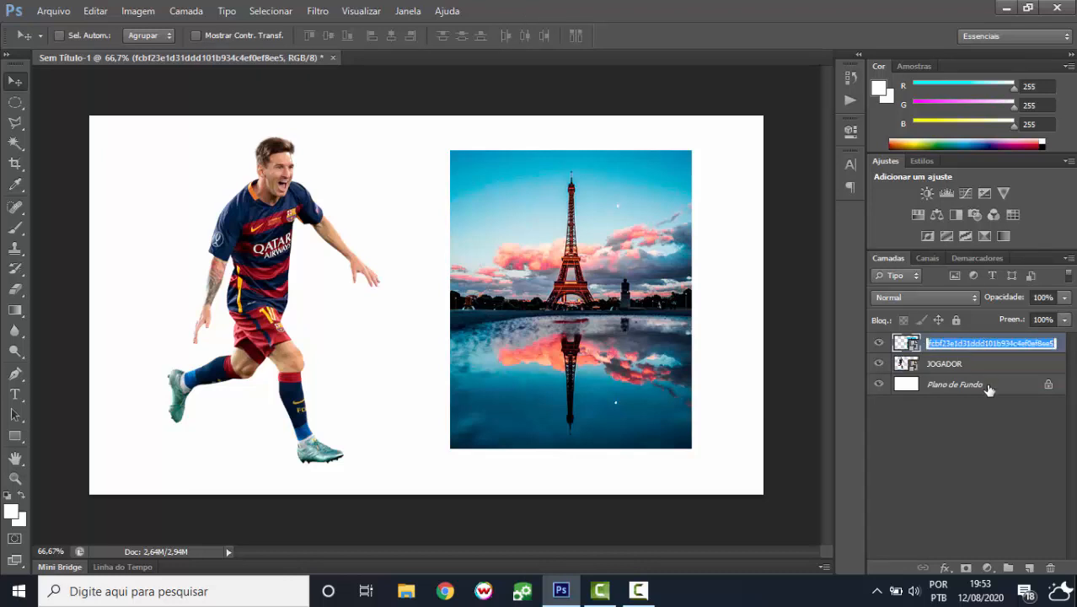
text(PAISAGENM)
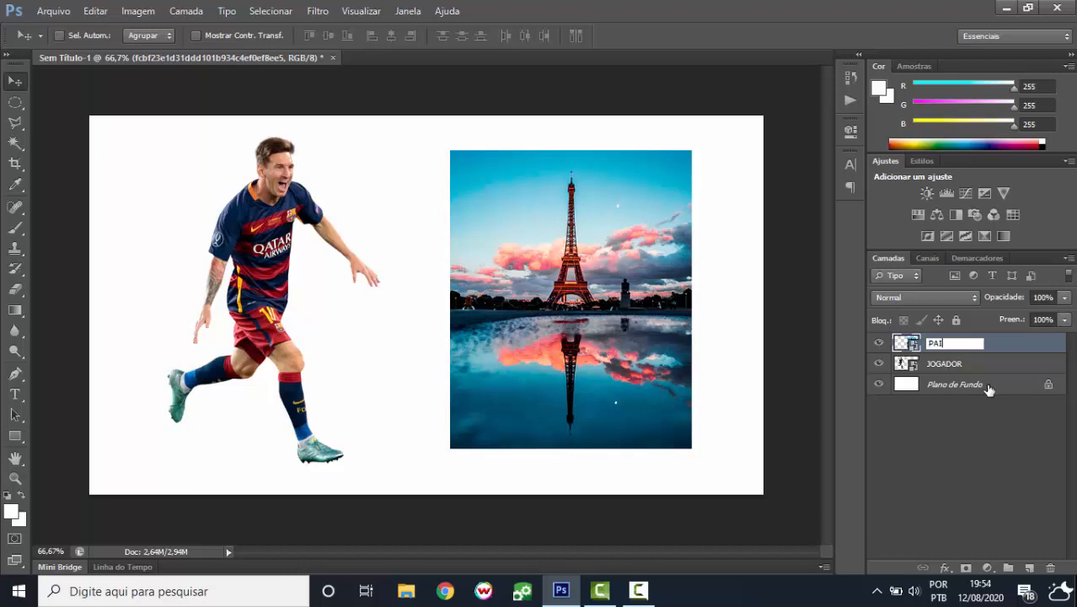
key(BackSpace)
key(BackSpace)
text(M)
click(976, 371)
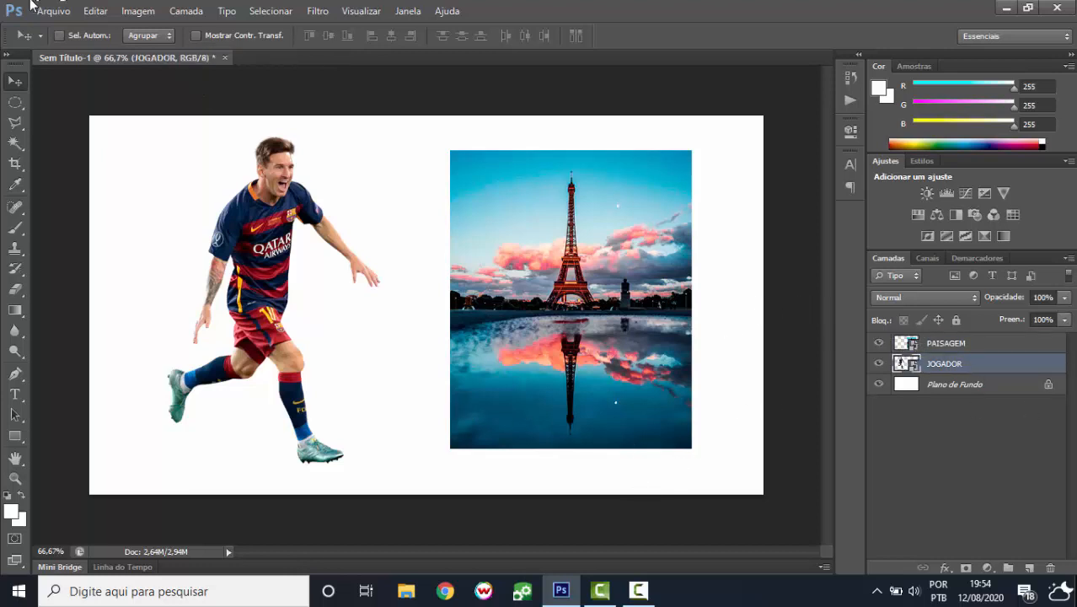
- Undo and redo the Eiffel Tower layer's rename, and undo both layer renames
click(99, 11)
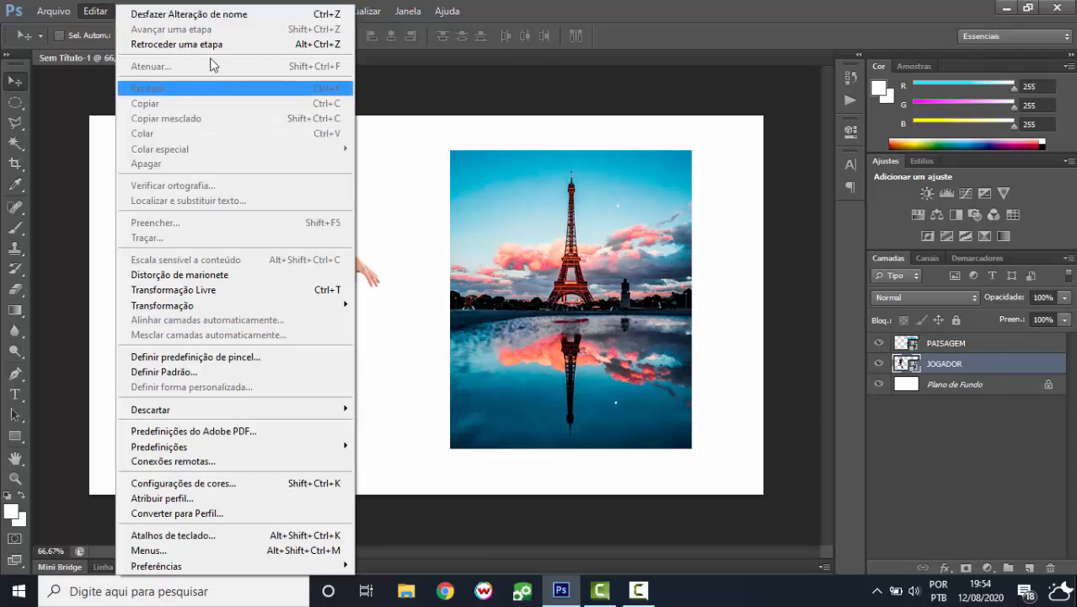
click(190, 15)
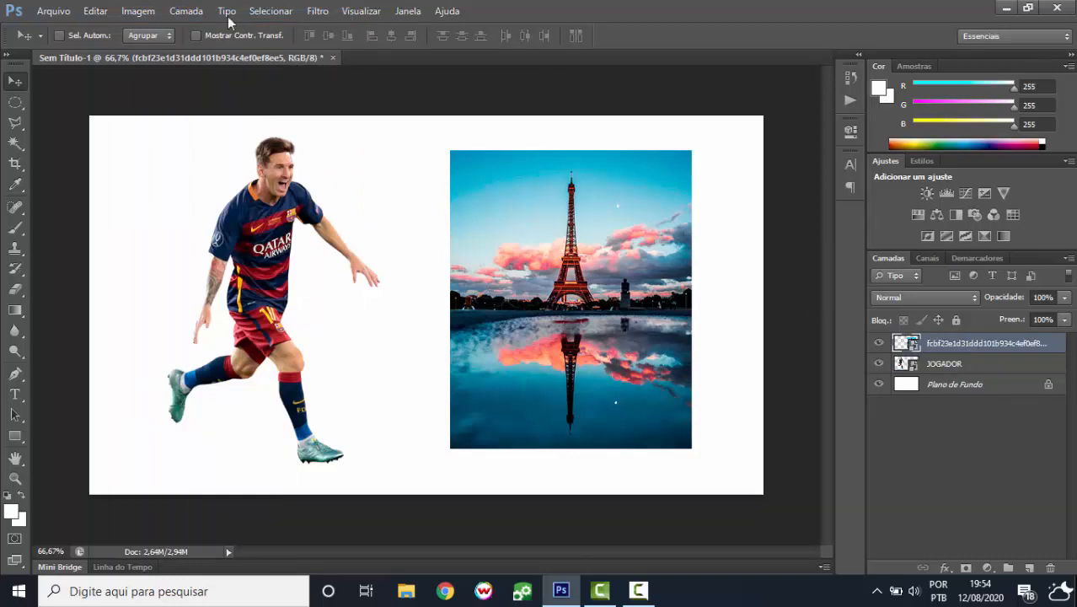
click(110, 10)
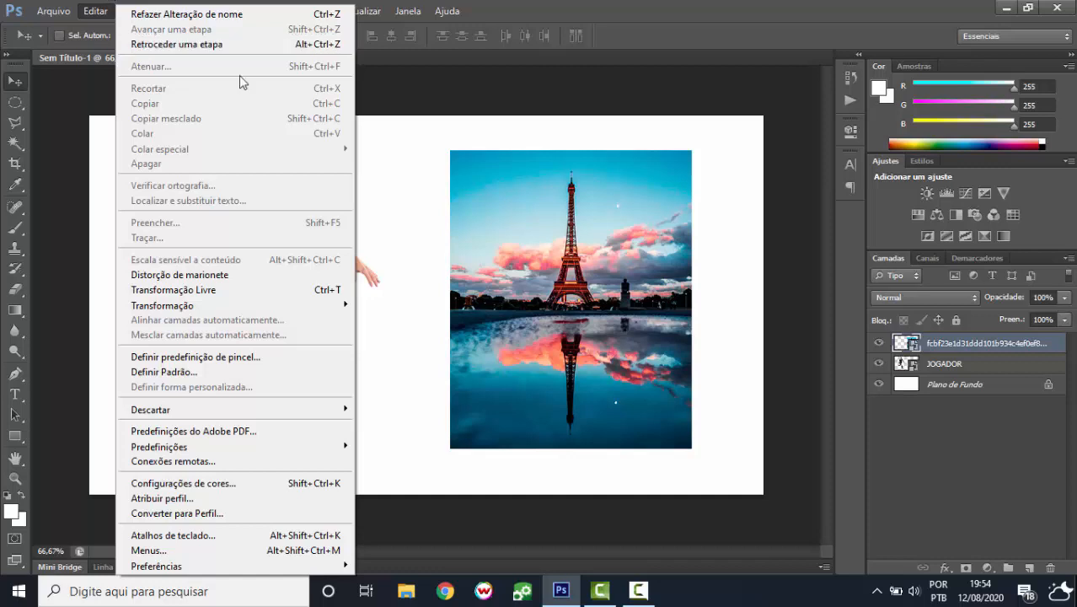
click(436, 125)
key(ctrl+shift+z)
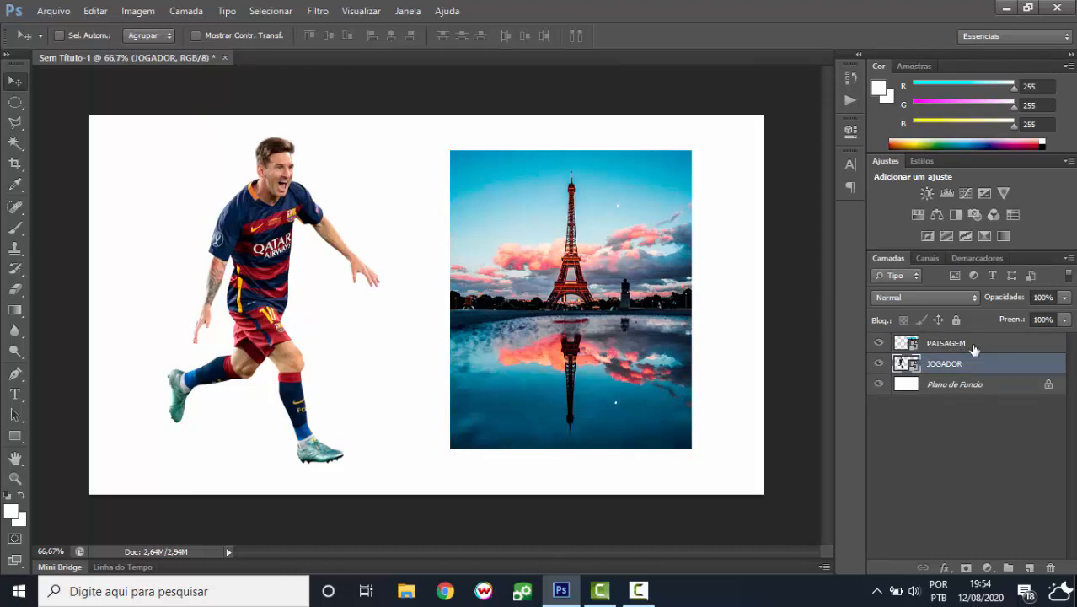
key(ctrl+z)
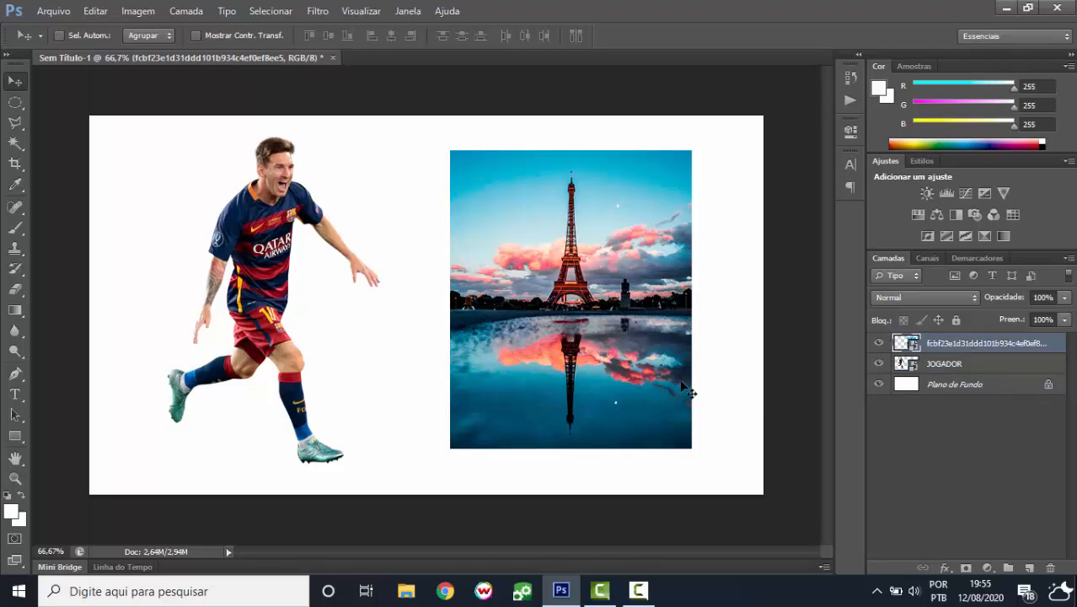
key(ctrl+z)
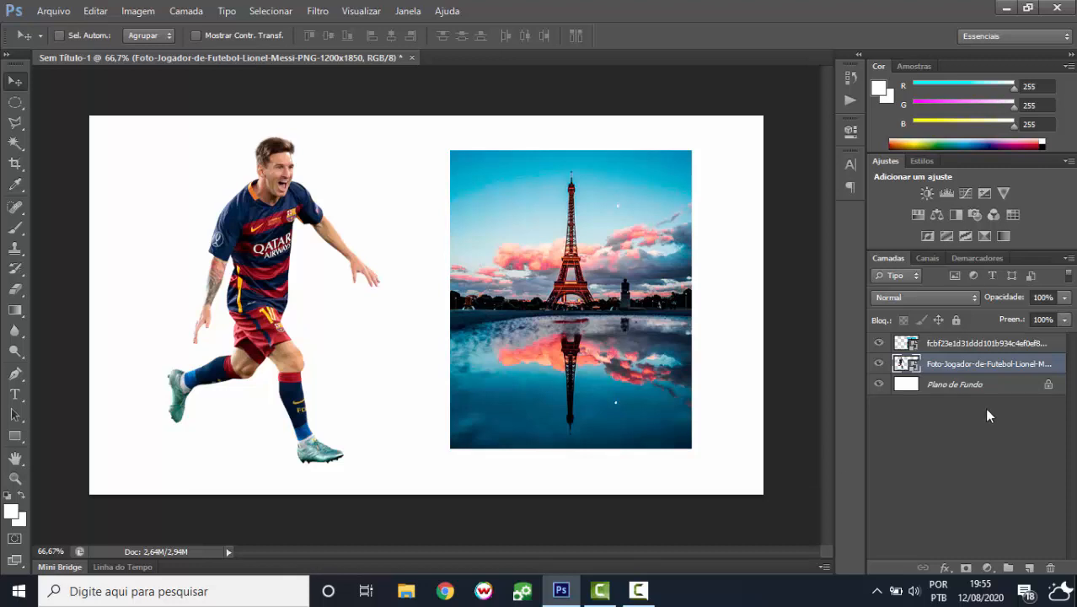
- Name the player photo's layer JOGADOR again
double_click(992, 364)
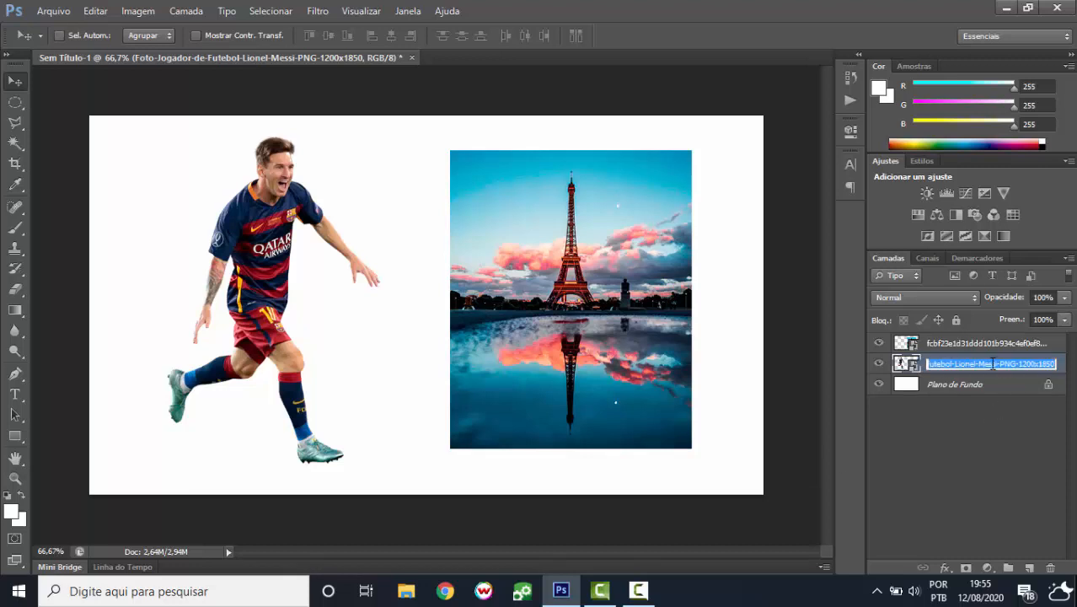
text(JOGADOR)
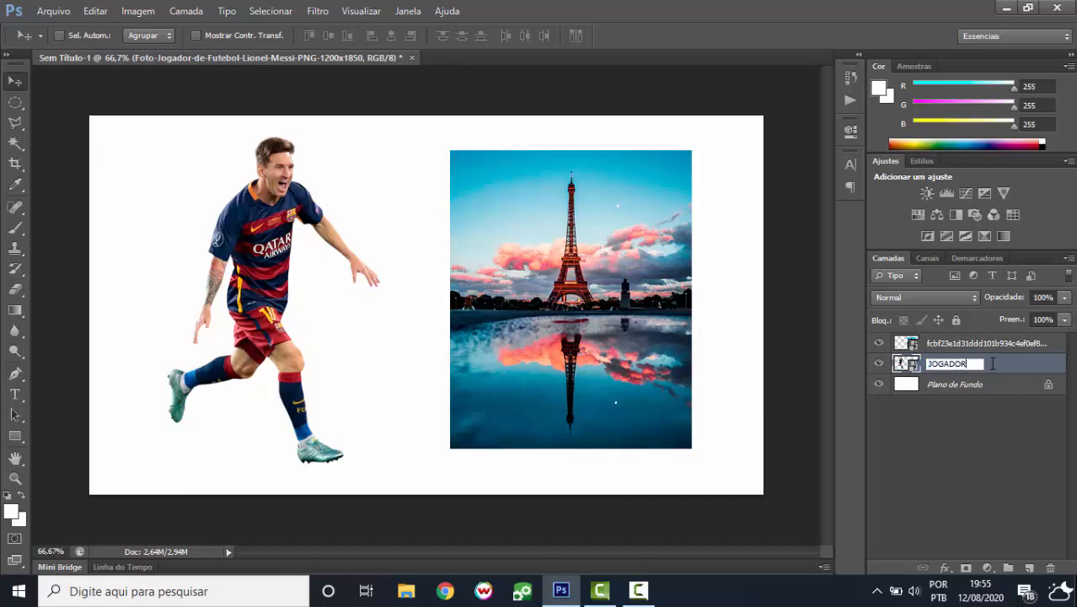
key(Return)
- Name the Eiffel Tower layer PAISAGEM again and select the JOGADOR layer
click(985, 346)
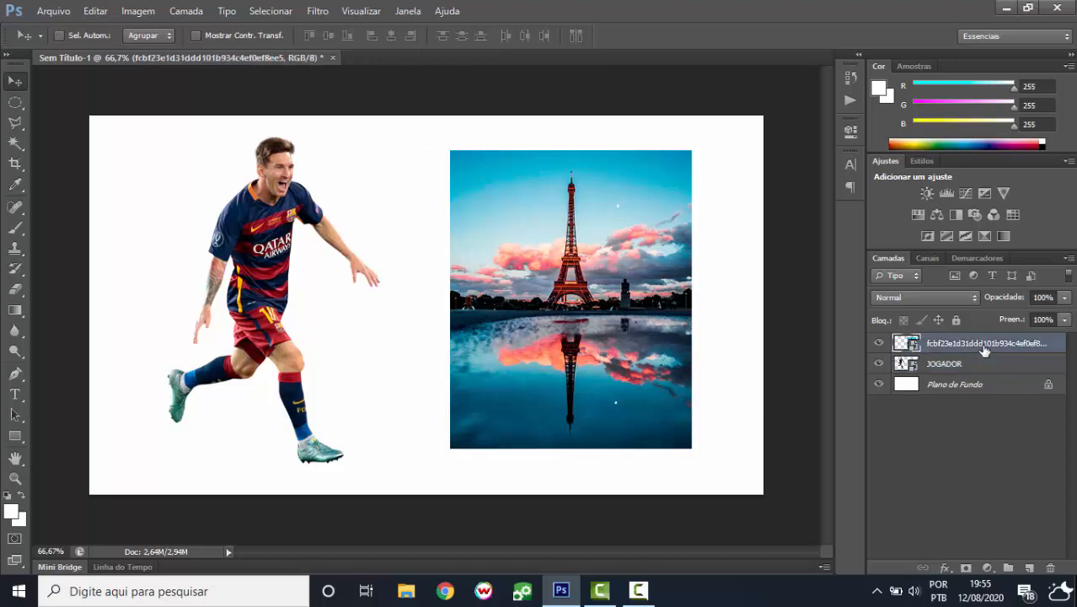
double_click(985, 346)
text(PAISAGEM)
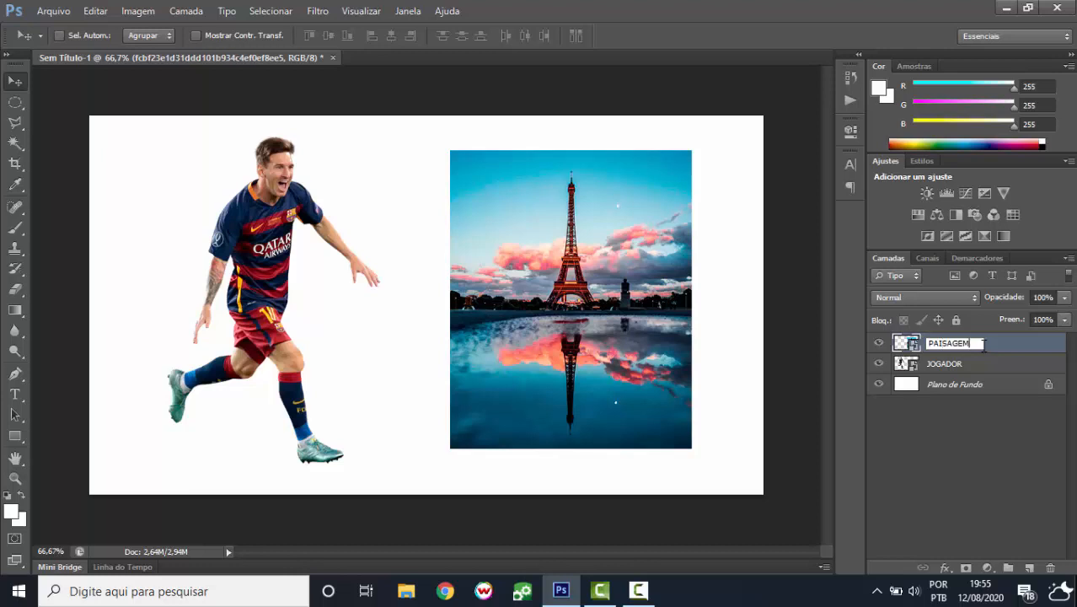
key(Return)
click(966, 364)
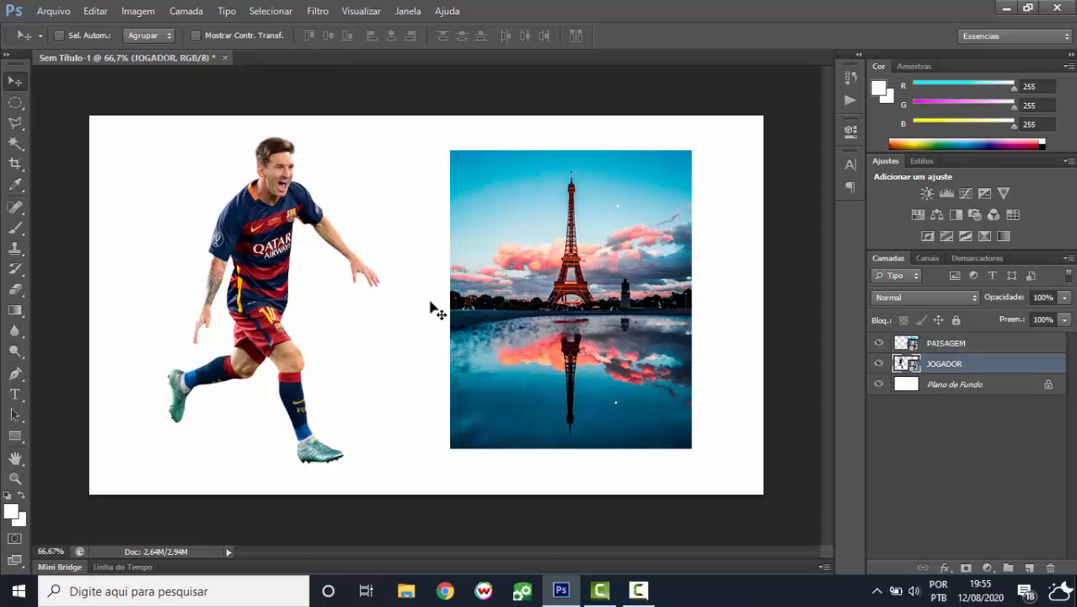
- Draw a circular selection over the left side of the Eiffel Tower image and try to copy it from the JOGADOR layer
click(95, 10)
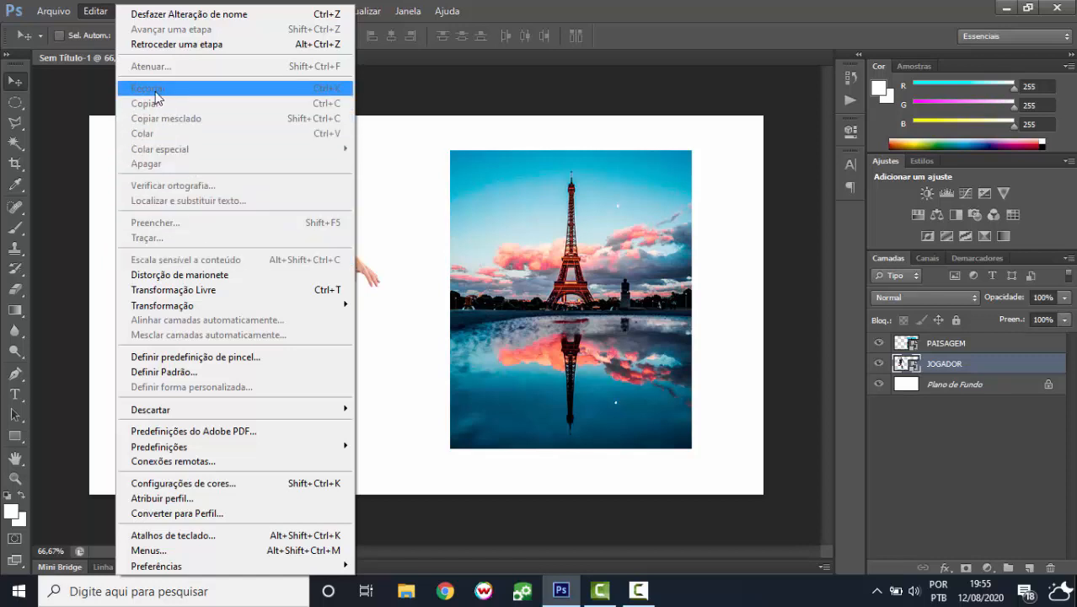
click(15, 102)
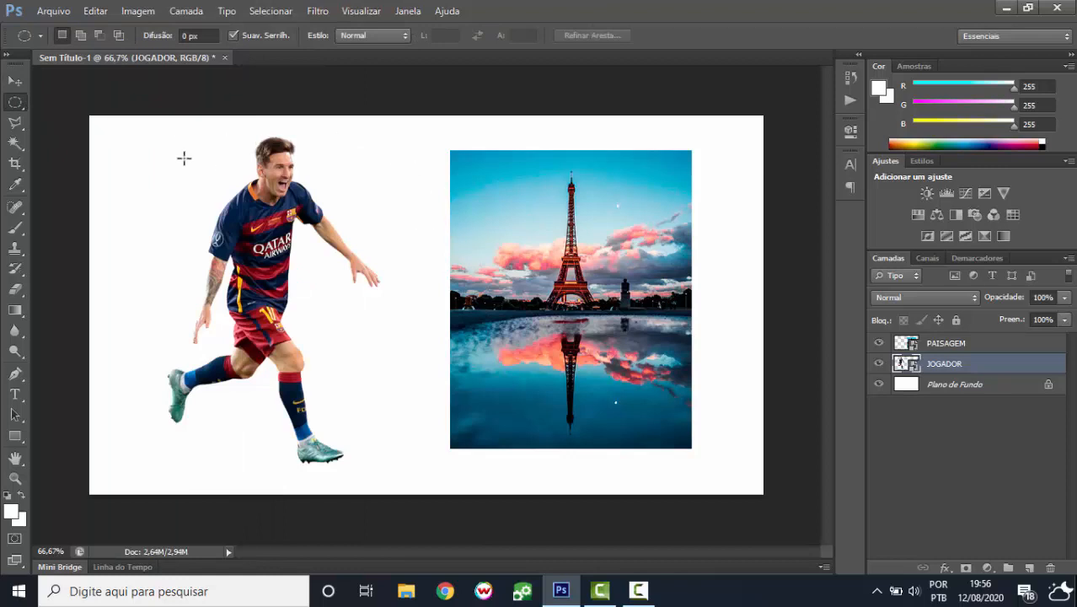
drag(468, 233, 580, 339)
click(95, 11)
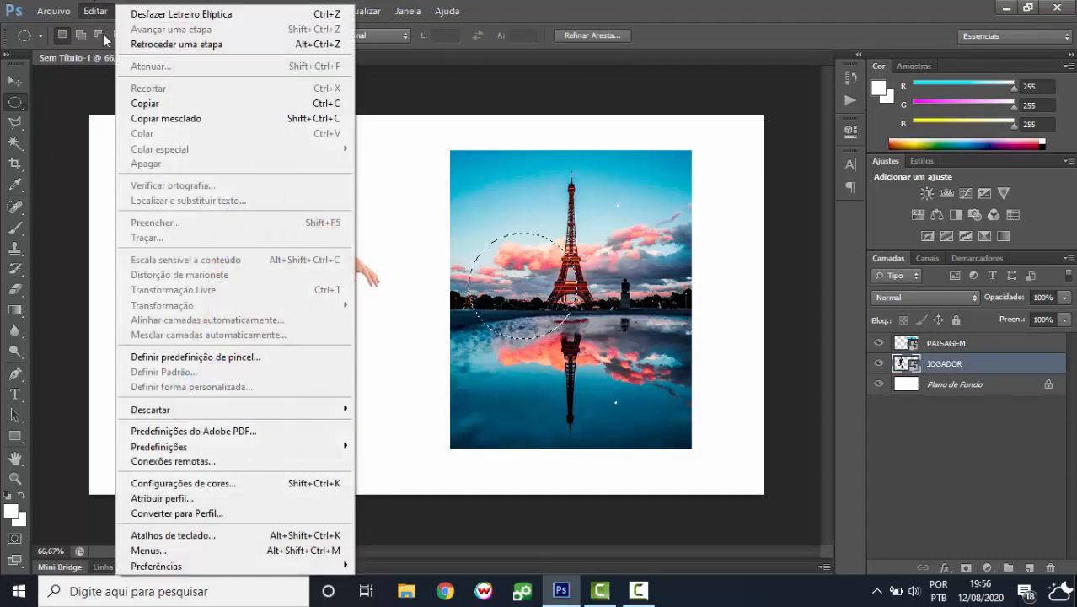
click(154, 104)
click(543, 234)
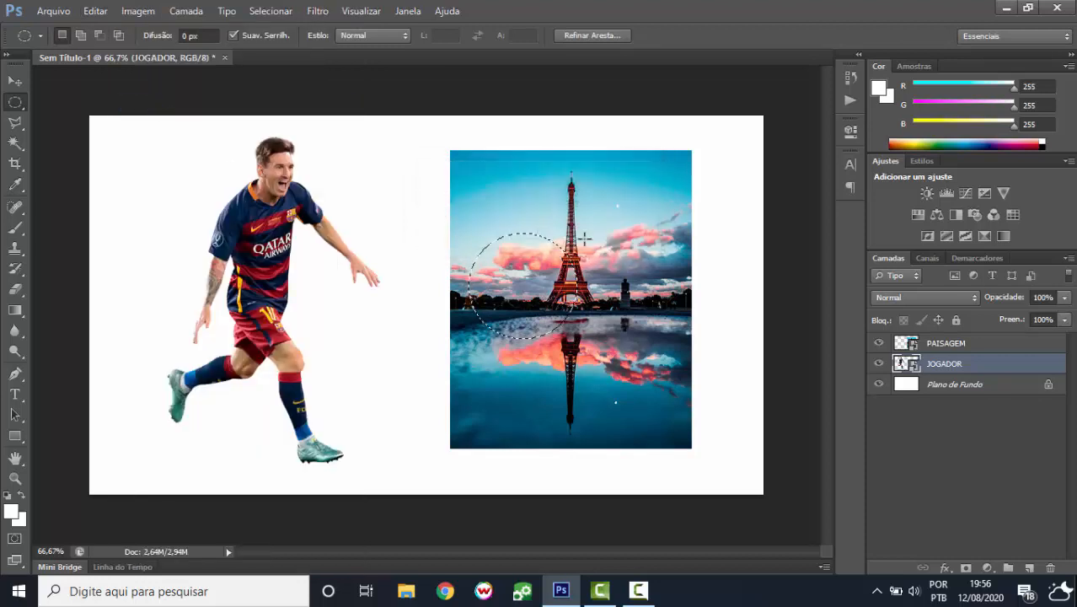
- Rasterize the JOGADOR and PAISAGEM layers
right_click(981, 365)
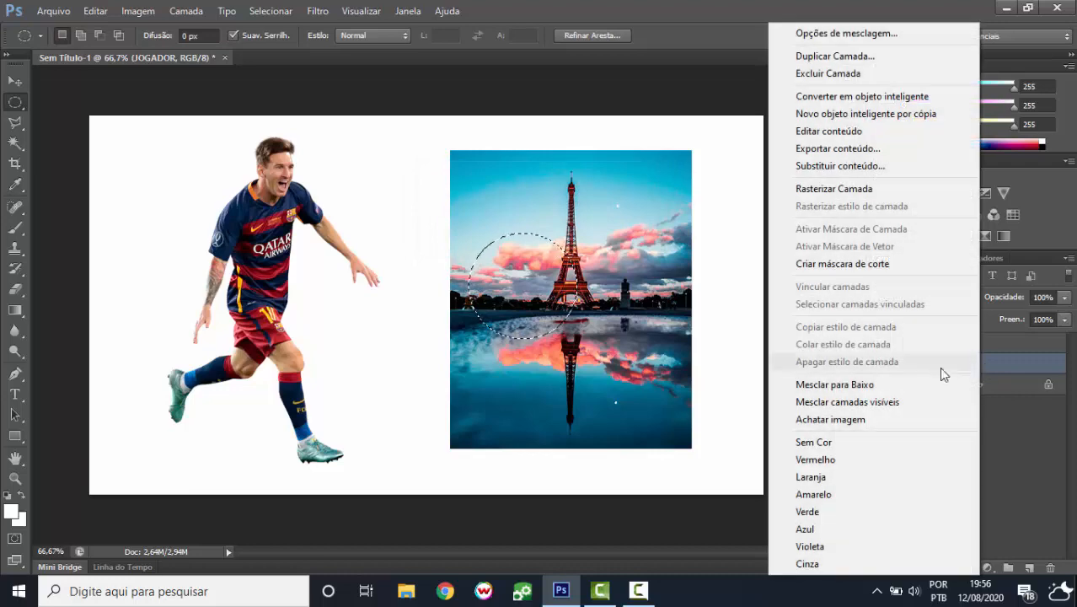
click(861, 188)
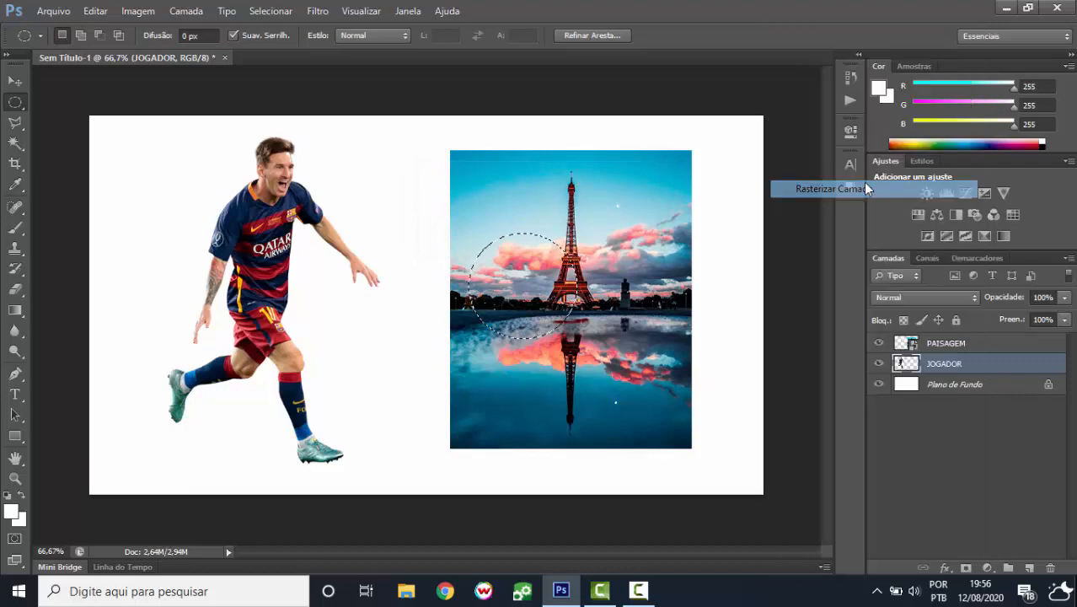
click(997, 347)
right_click(998, 347)
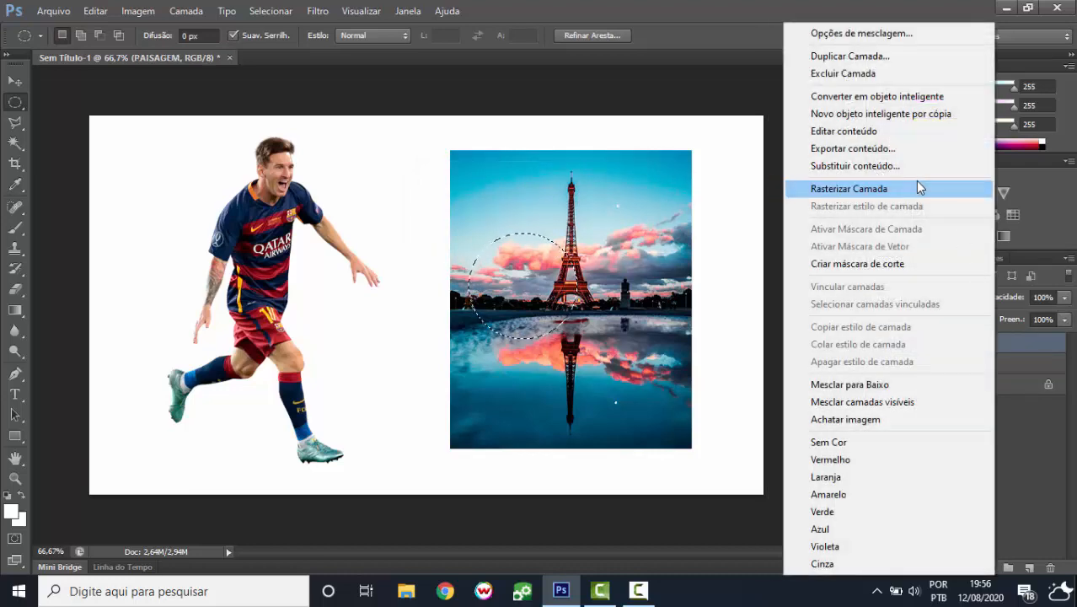
click(918, 182)
- Copy the circular area from the PAISAGEM layer and paste it beside the player with the selection moved there
click(95, 11)
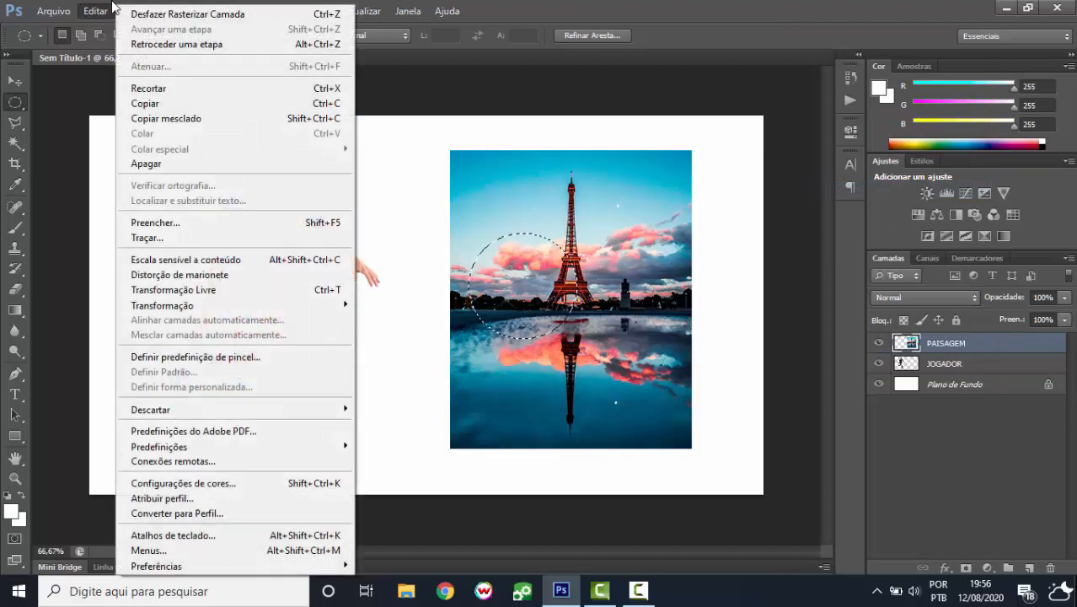
click(144, 103)
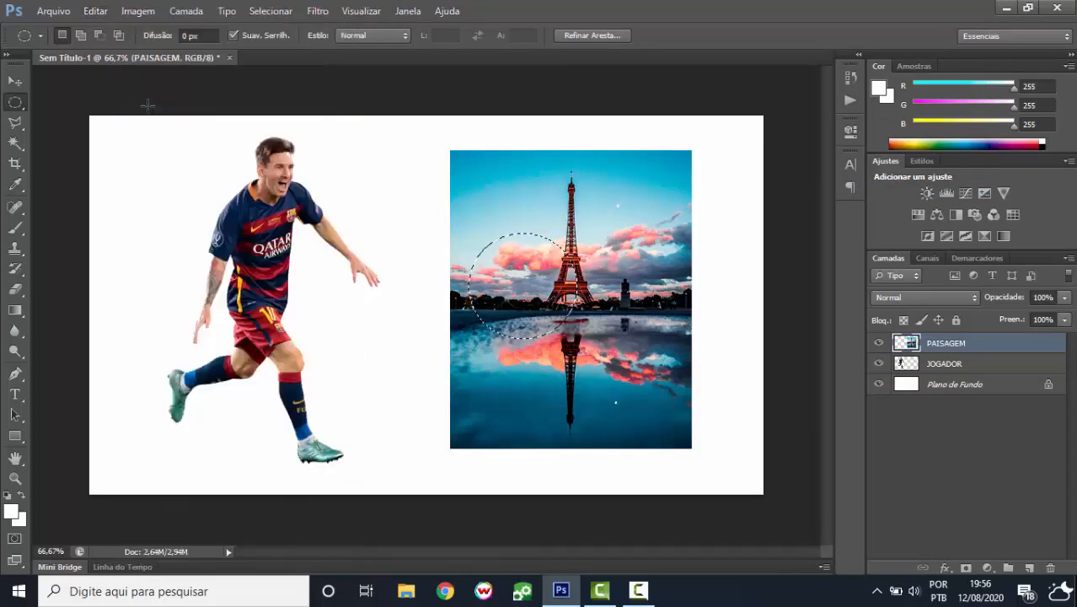
drag(525, 308, 357, 324)
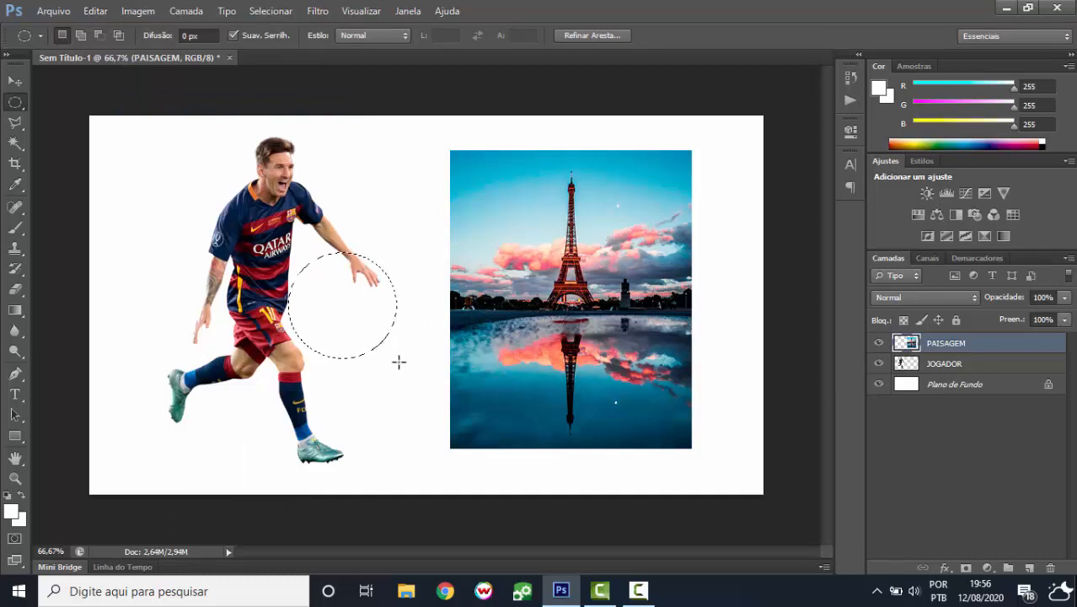
key(ctrl+v)
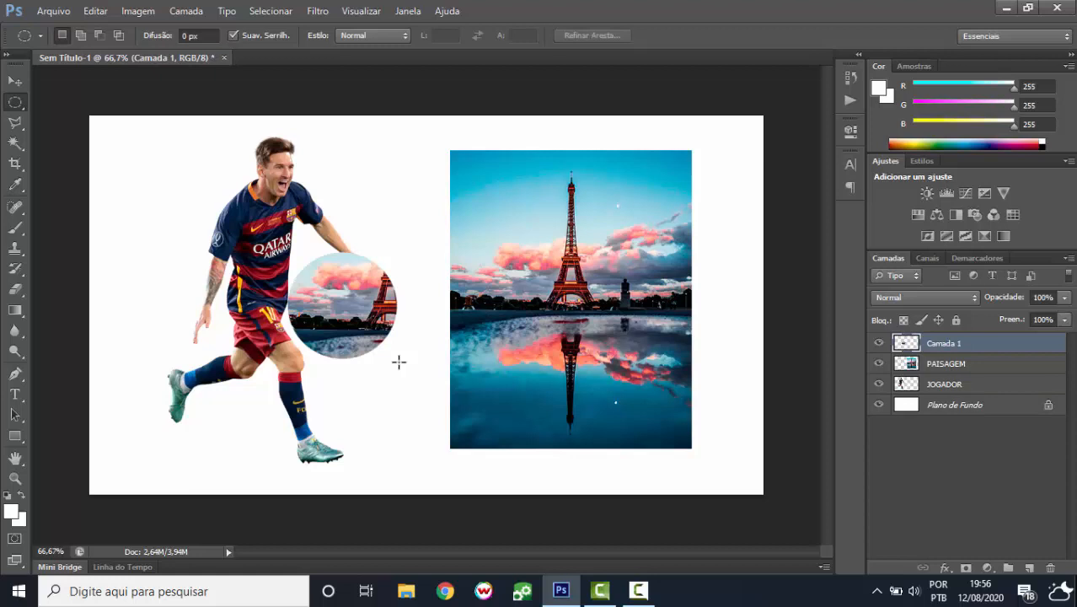
- Undo the paste and clear the circular selection using the Polygonal Lasso tool
key(ctrl+z)
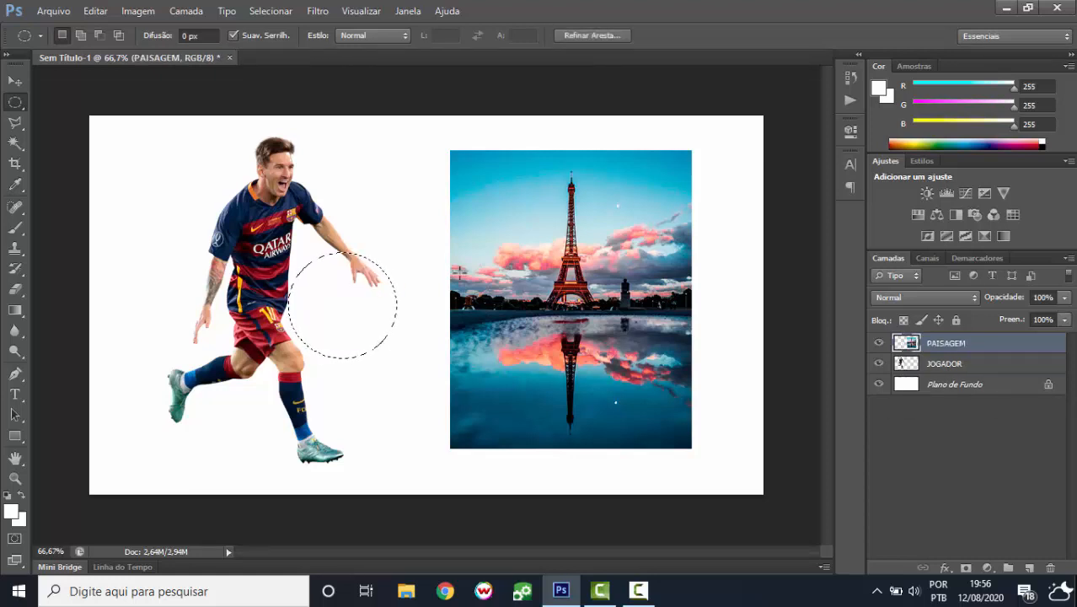
click(15, 122)
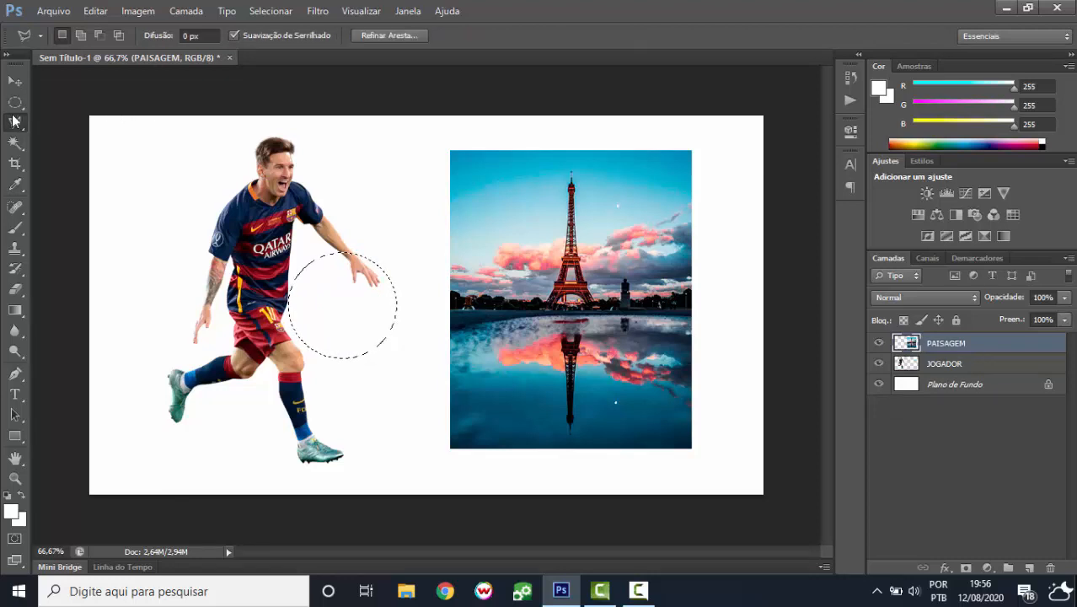
right_click(242, 198)
click(276, 211)
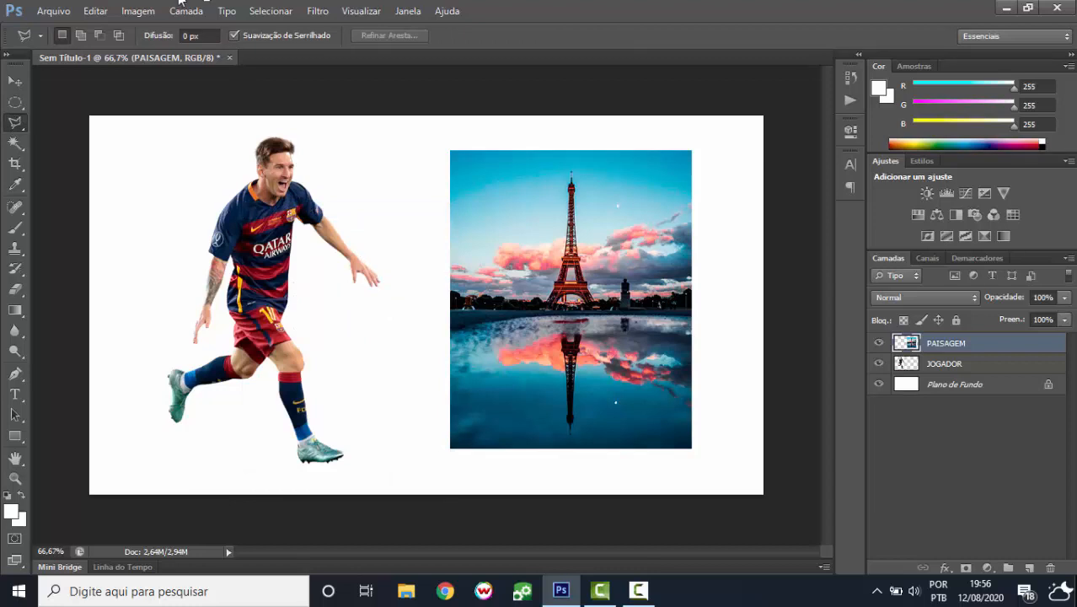
- Scale the PAISAGEM layer down to about 97% from its upper-left corner and apply the transformation
click(103, 8)
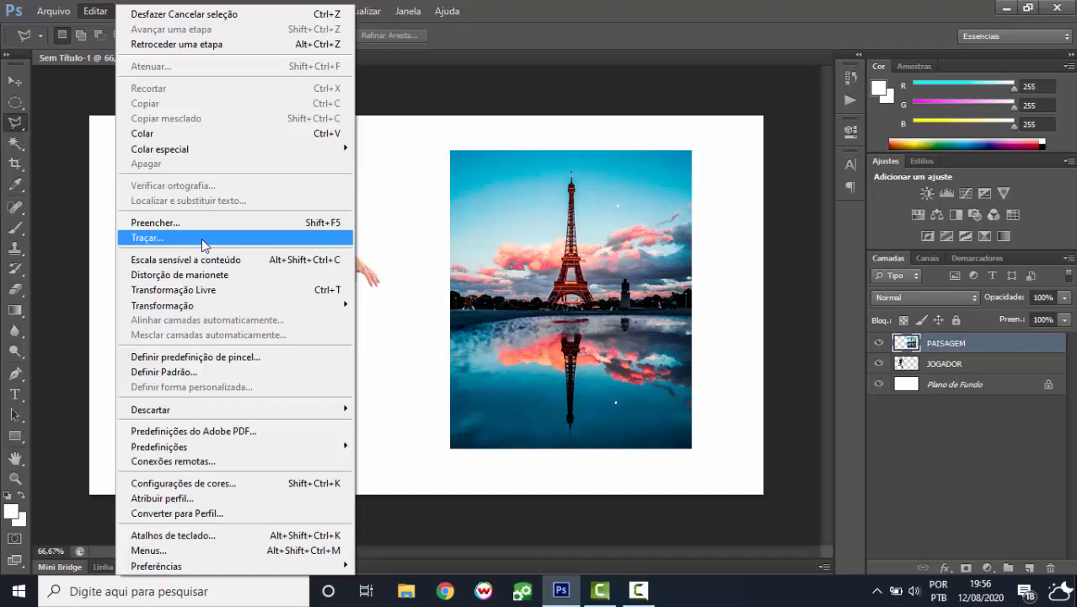
mouse_move(196, 314)
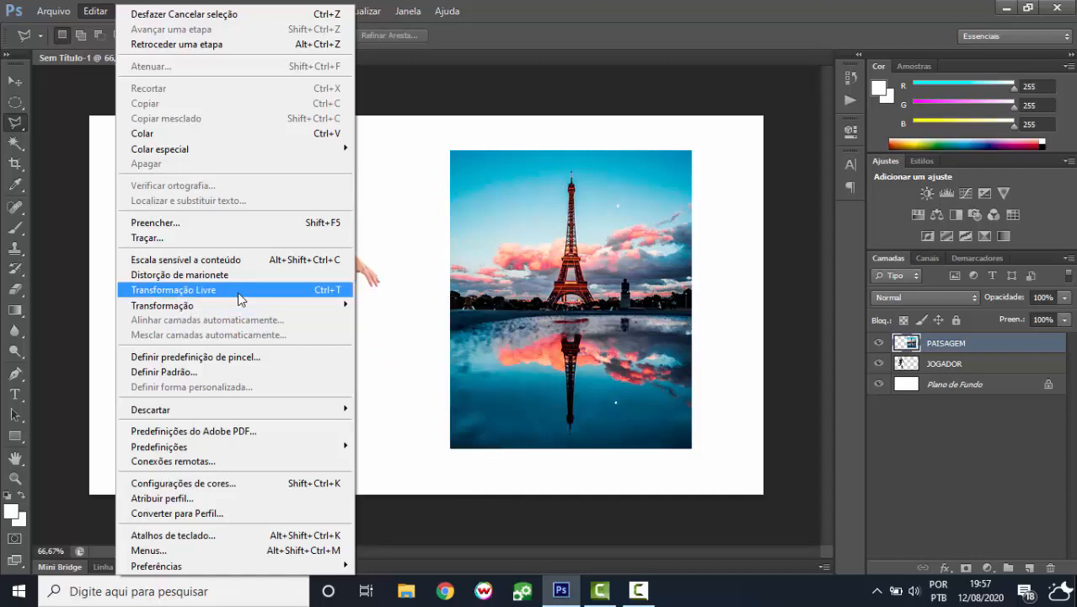
mouse_move(255, 303)
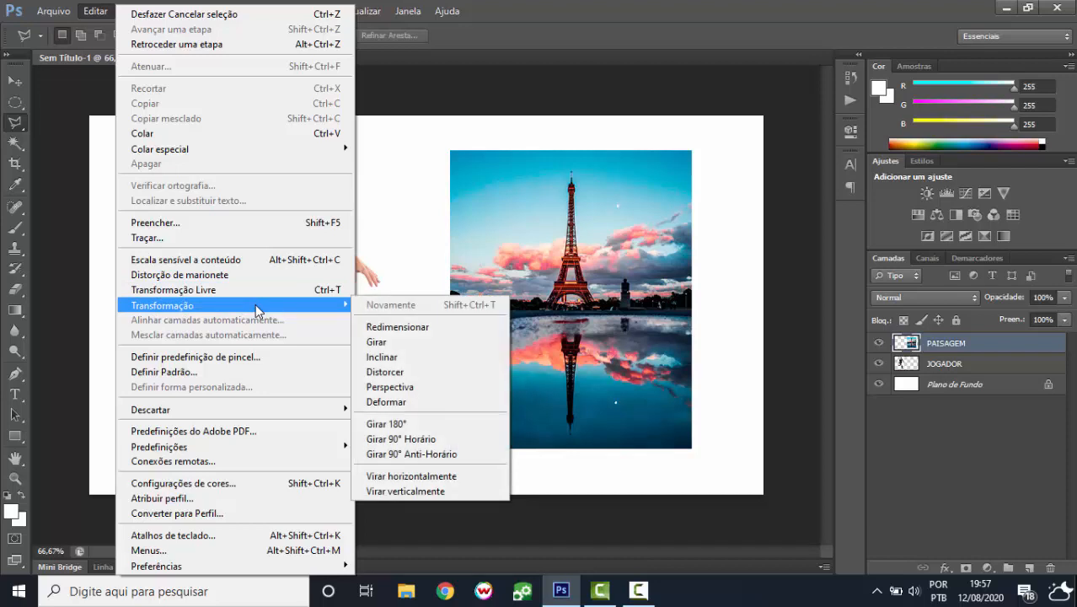
click(423, 328)
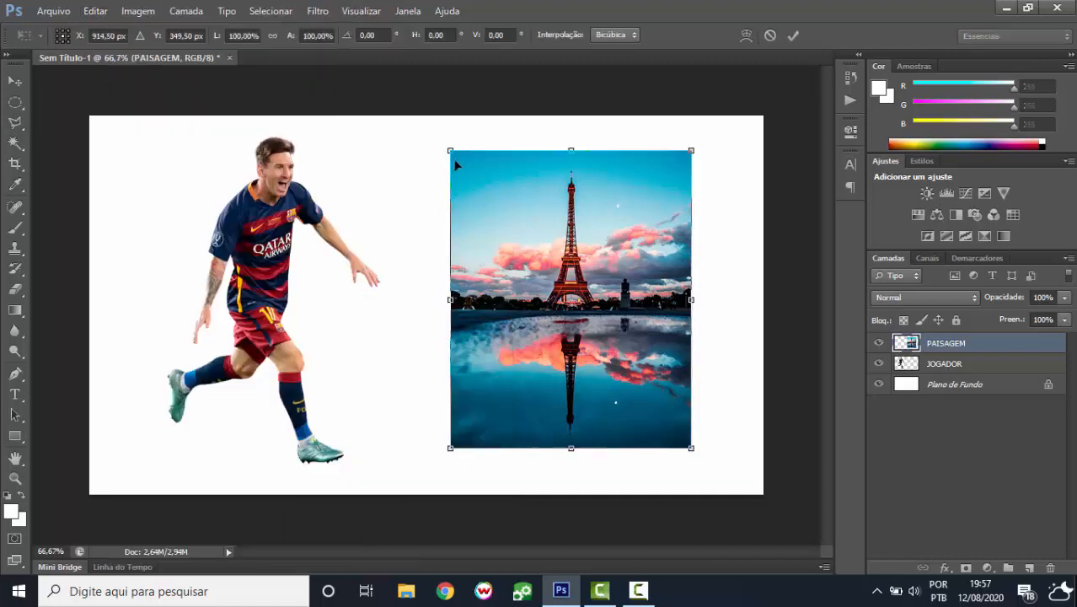
mouse_move(451, 151)
mouse_down()
mouse_move(440, 132)
mouse_move(453, 183)
mouse_move(440, 144)
mouse_move(456, 158)
mouse_up()
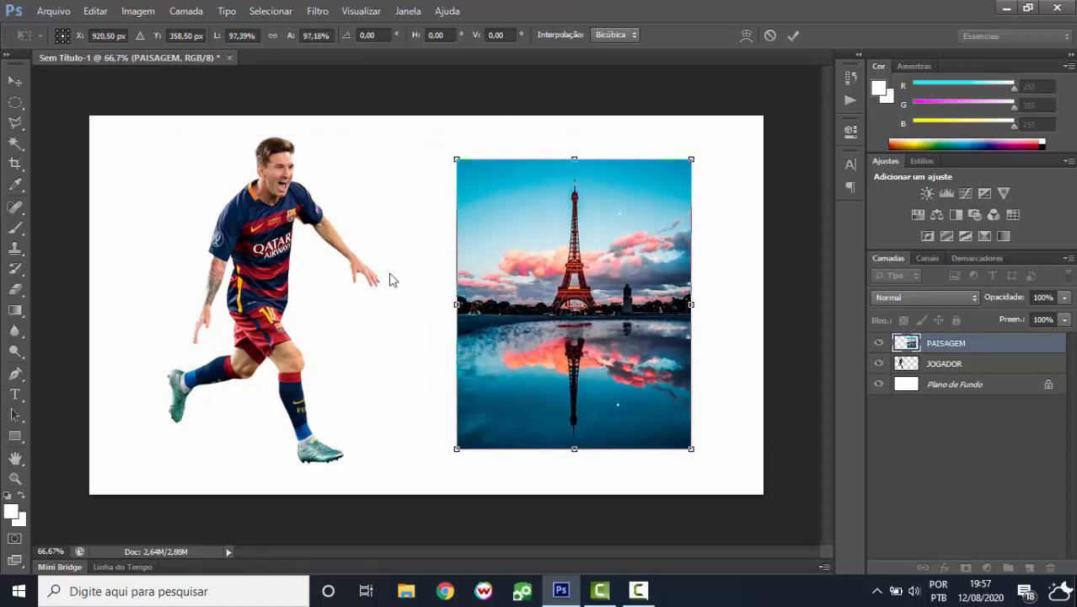
key(l)
key(Return)
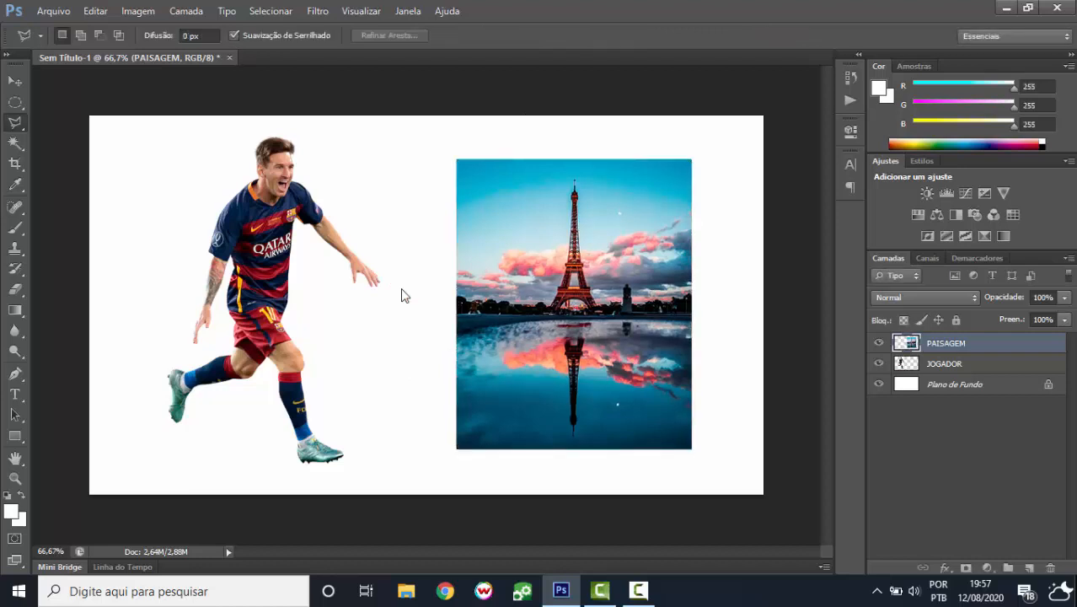
- Start Free Transform on the PAISAGEM layer, try rotating it counter-clockwise and undo the rotation
key(ctrl+t)
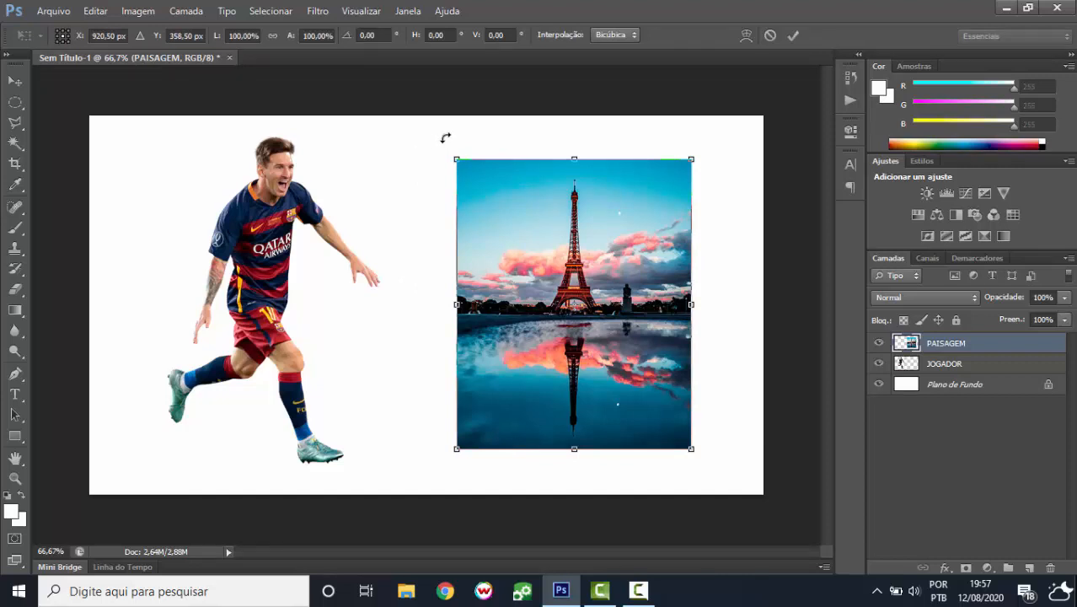
drag(437, 142, 404, 180)
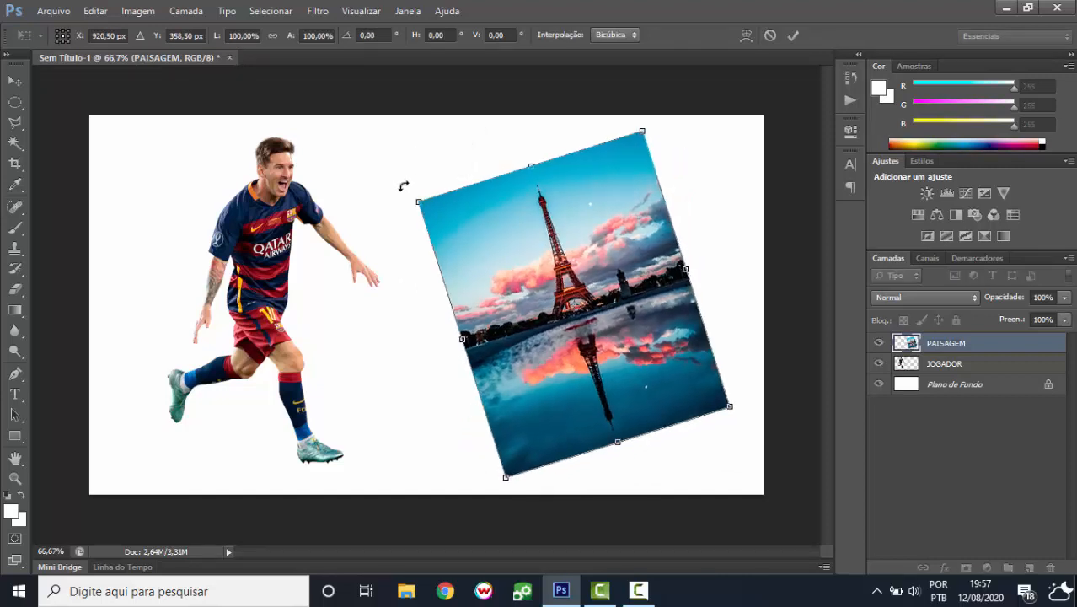
key(ctrl+z)
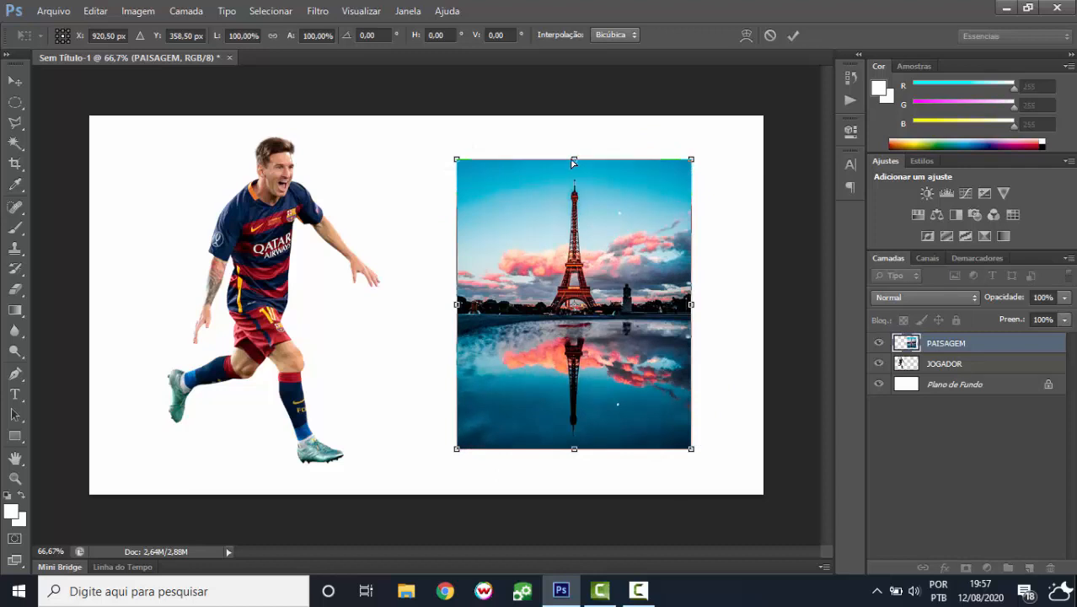
drag(571, 163, 571, 162)
key(ctrl+z)
- Scale the Eiffel Tower image to about 98% from its lower-left corner and apply the transformation
mouse_move(457, 450)
mouse_down()
mouse_move(471, 436)
mouse_move(461, 443)
mouse_up()
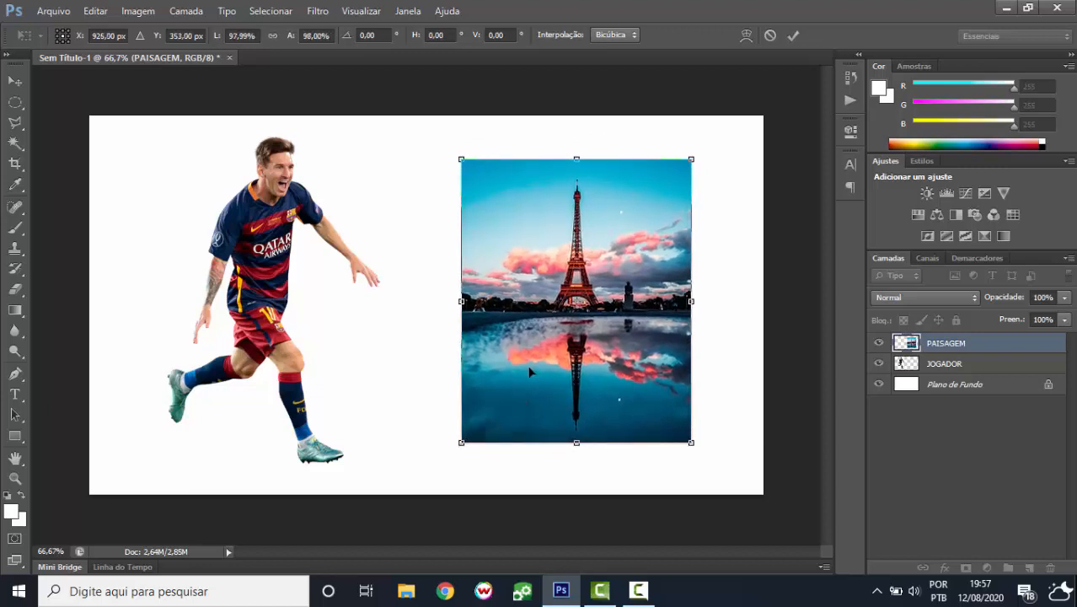
right_click(531, 372)
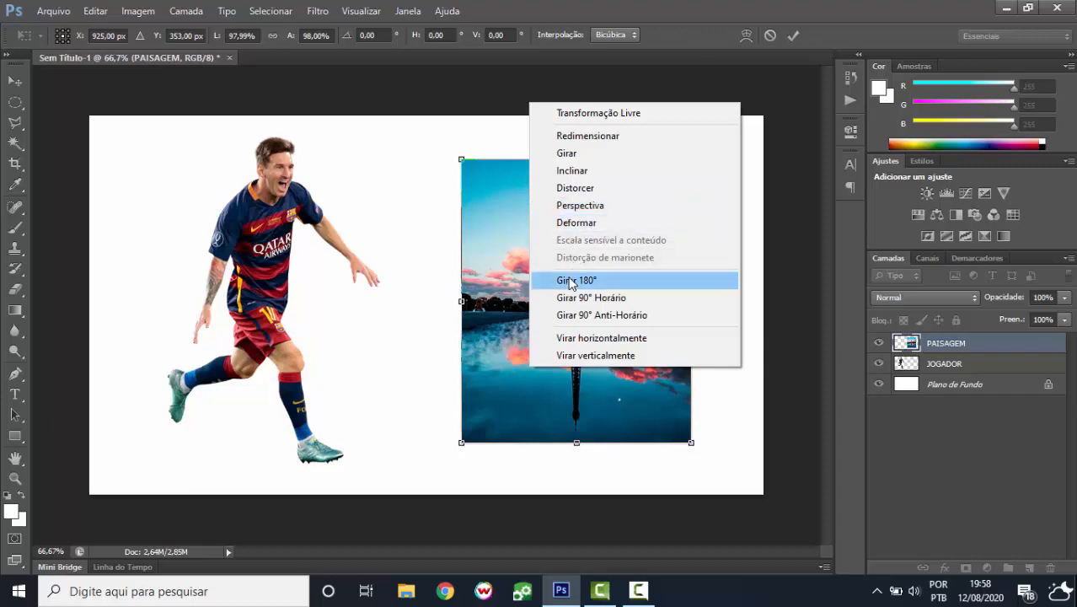
click(578, 354)
key(Return)
key(l)
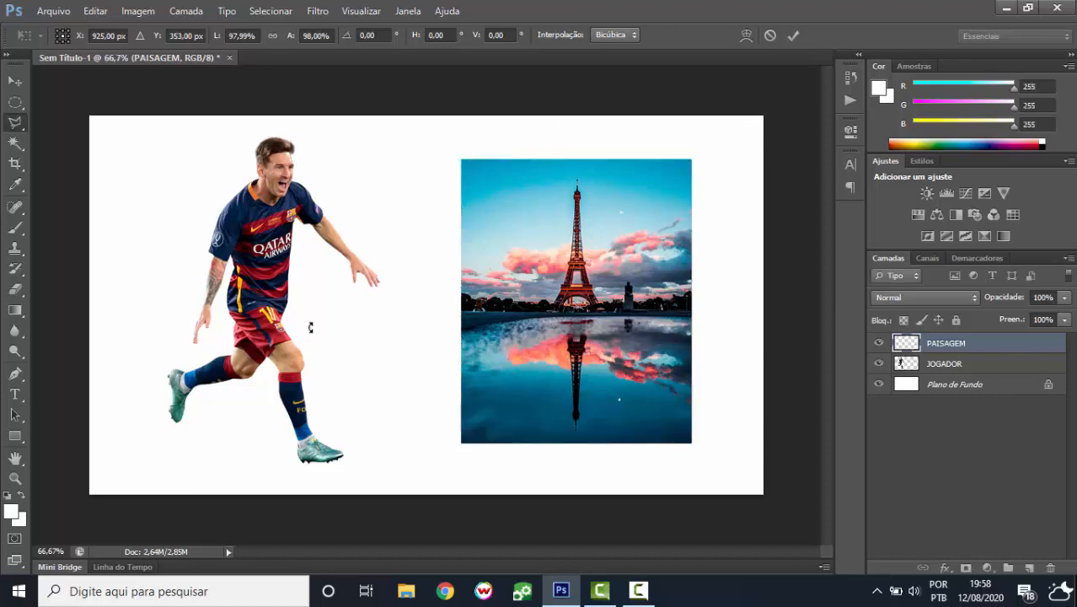
- Swap the two images with the Move tool, placing the player on the canvas's right side and the Eiffel Tower image on its left
click(1005, 365)
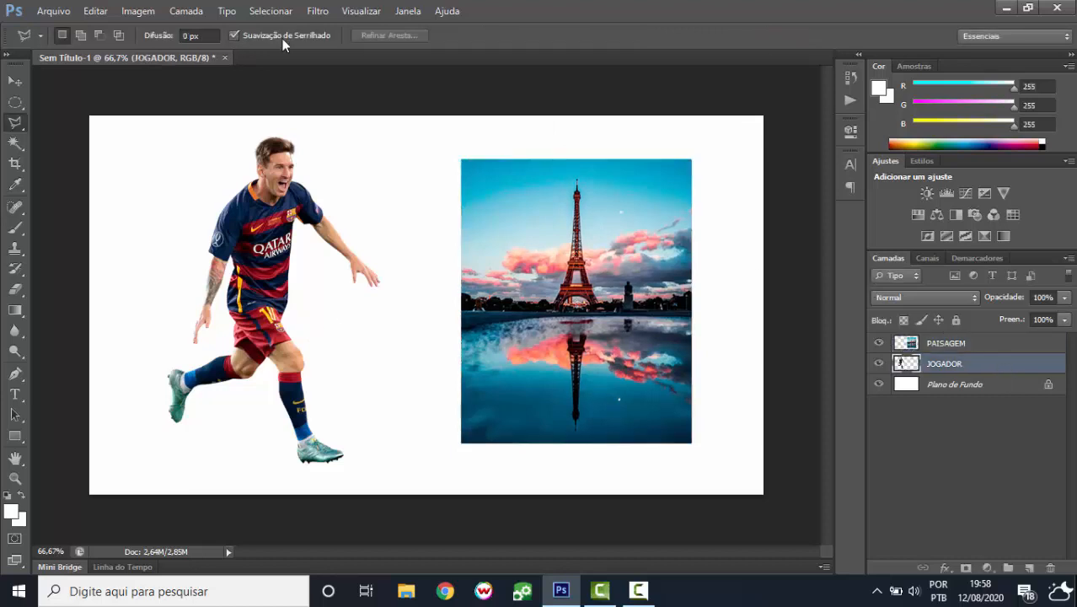
click(95, 10)
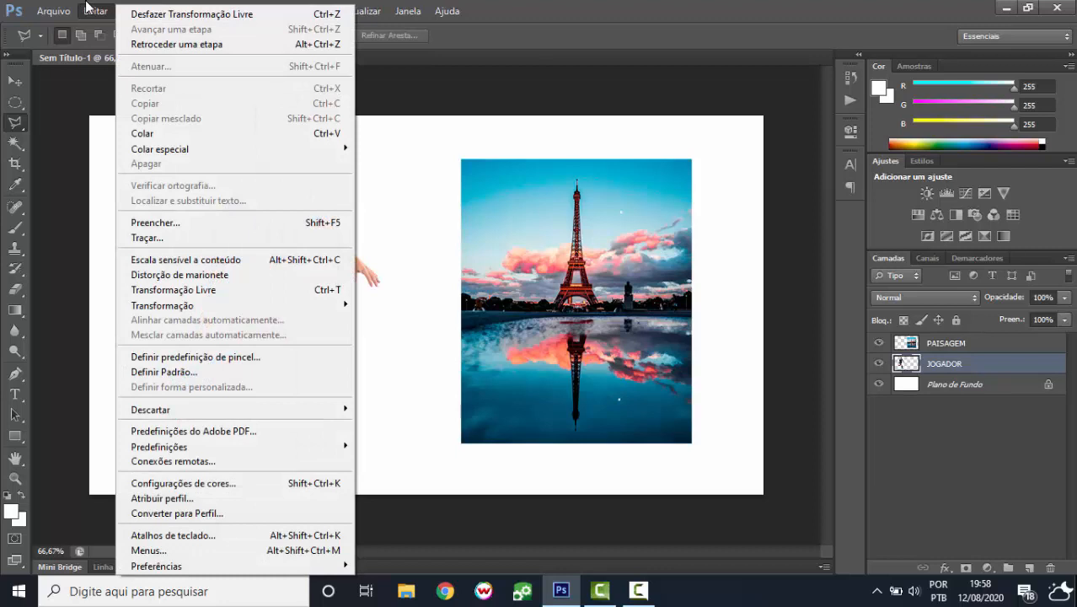
click(961, 364)
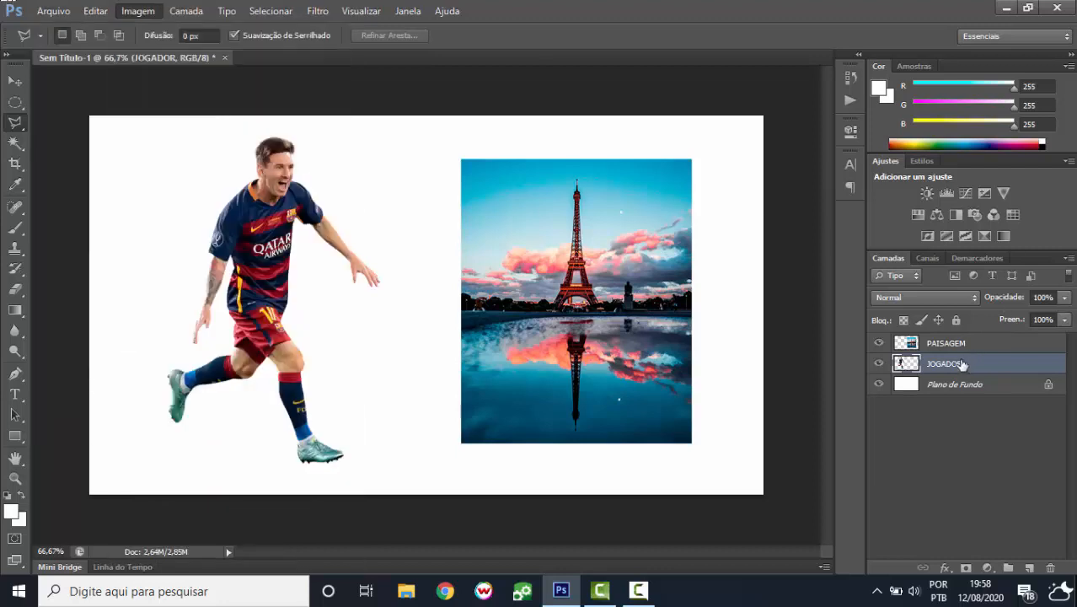
click(16, 81)
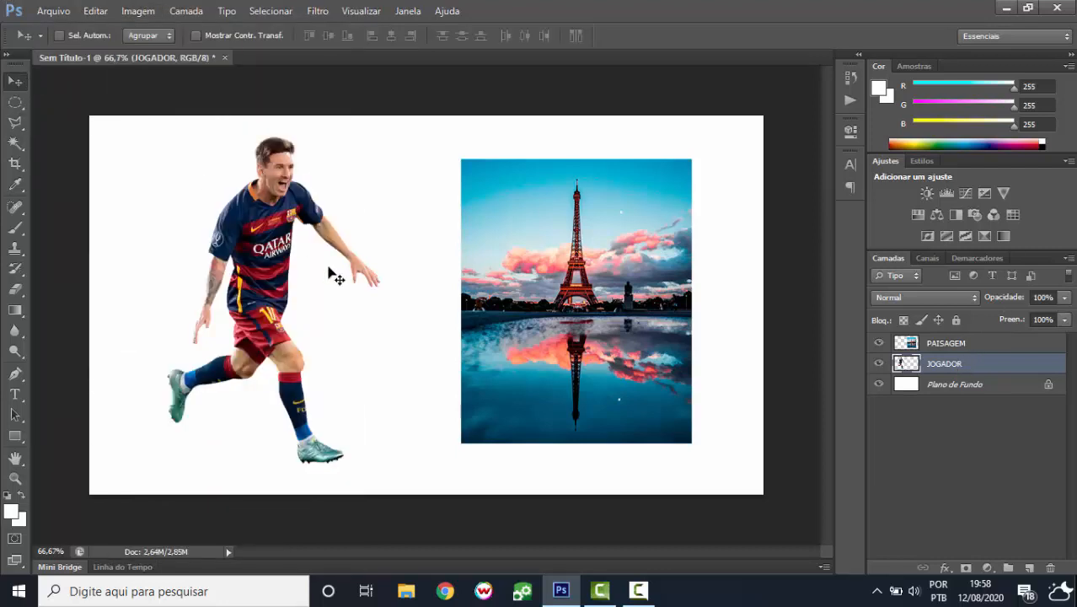
drag(334, 274, 606, 279)
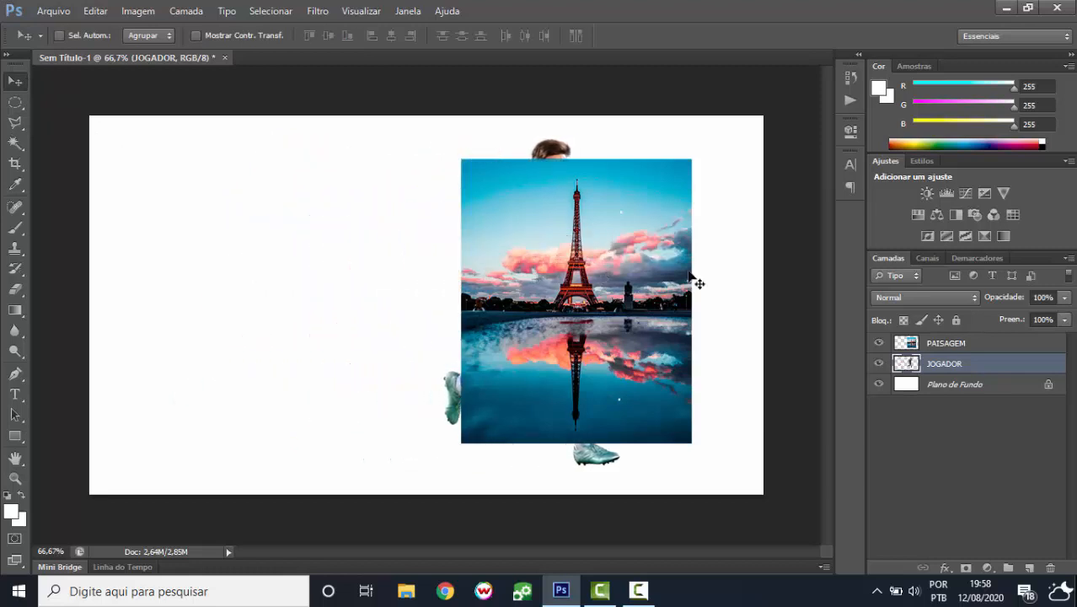
click(942, 343)
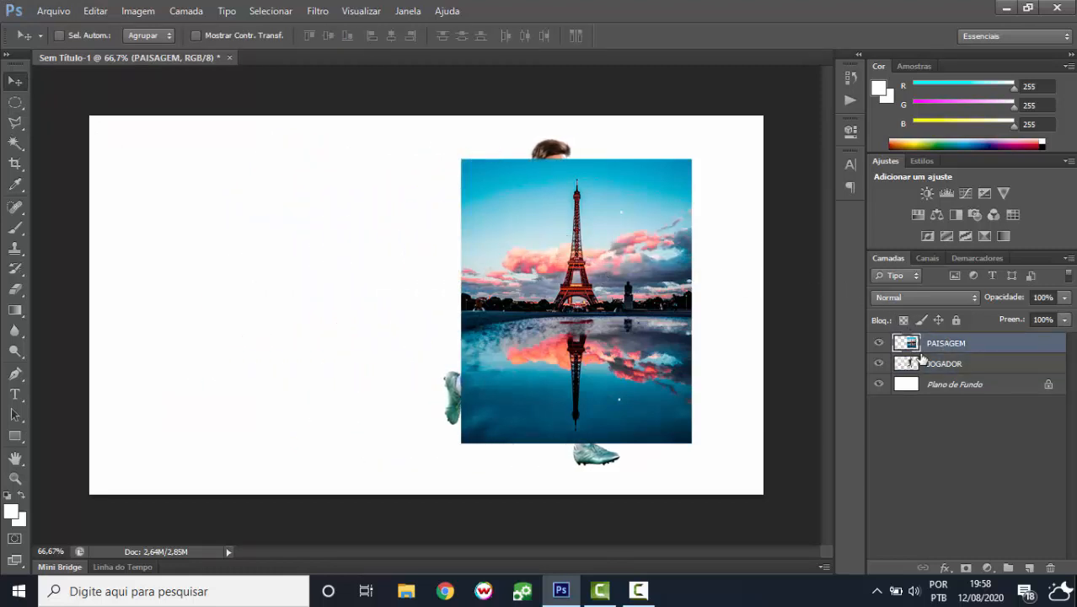
drag(610, 295, 343, 292)
- Rotate the PAISAGEM layer by about -3.25° and apply the transformation
click(95, 11)
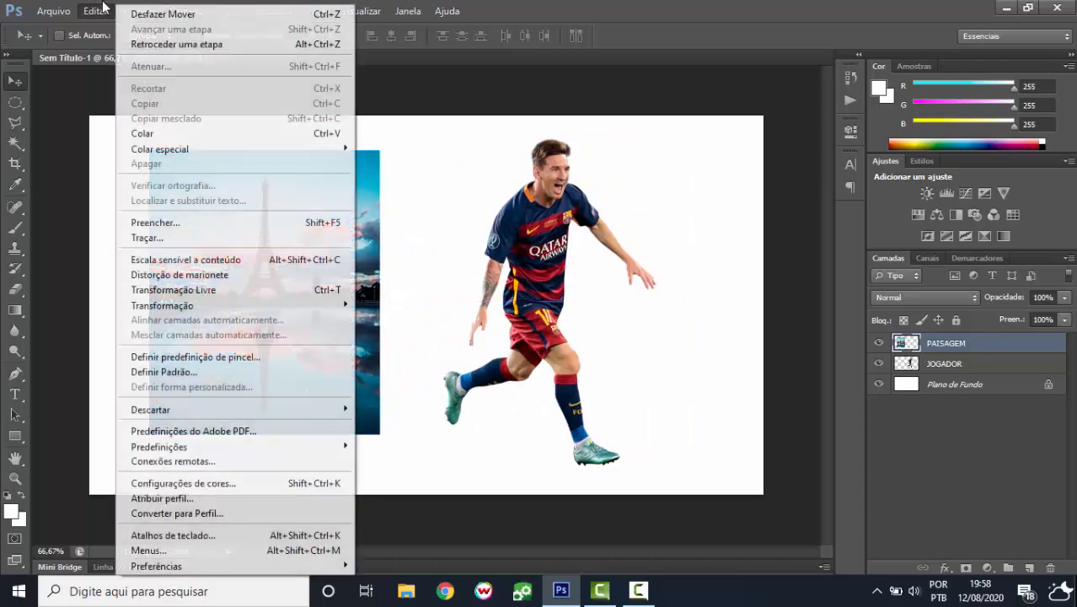
mouse_move(332, 304)
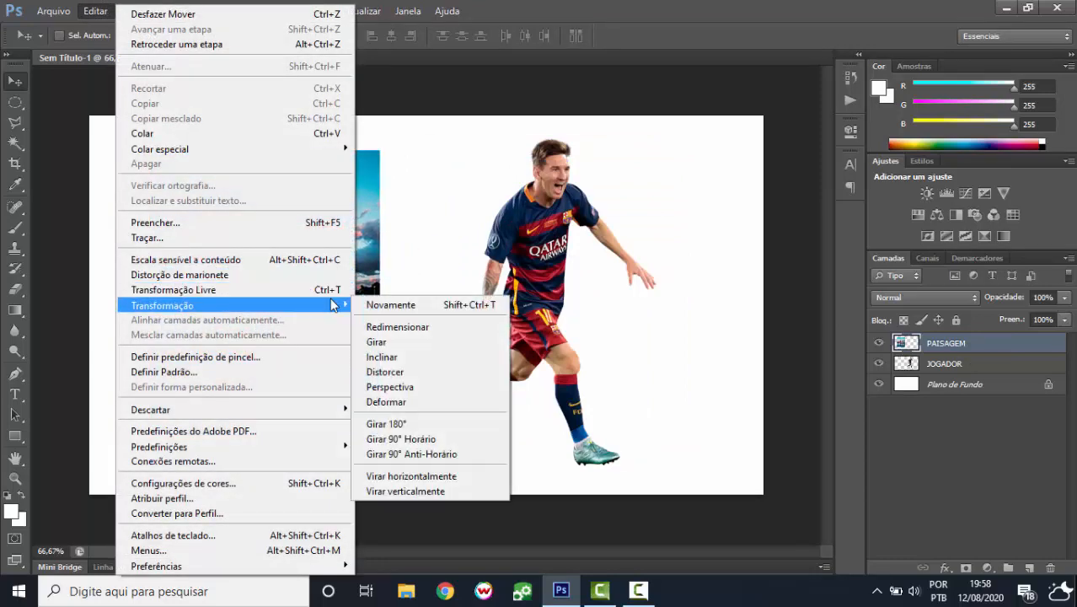
click(399, 343)
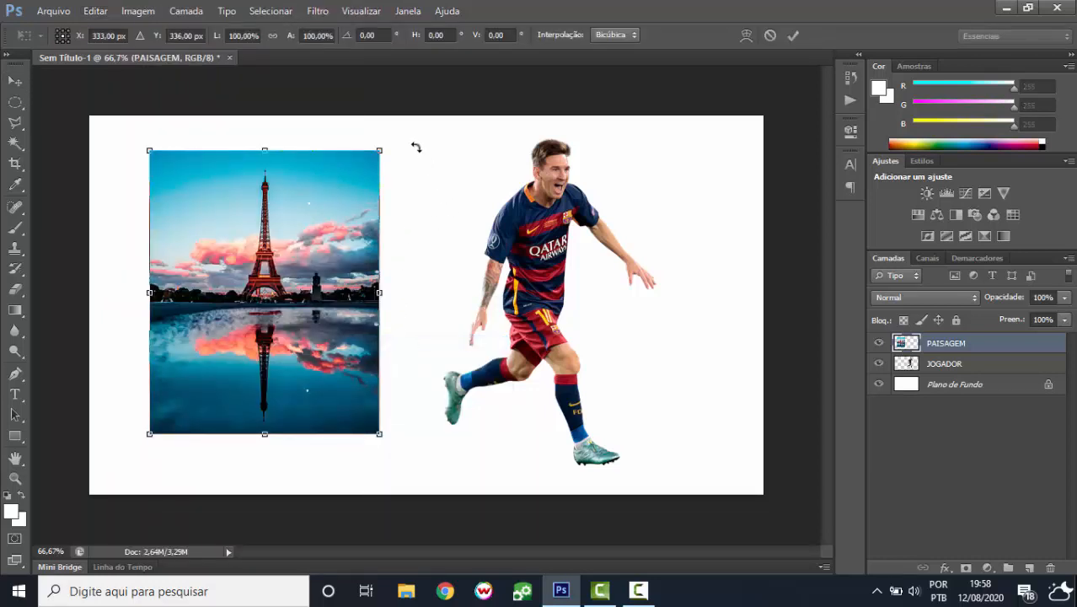
mouse_move(418, 150)
mouse_down()
mouse_move(432, 177)
mouse_move(390, 120)
mouse_move(409, 156)
mouse_move(401, 137)
mouse_up()
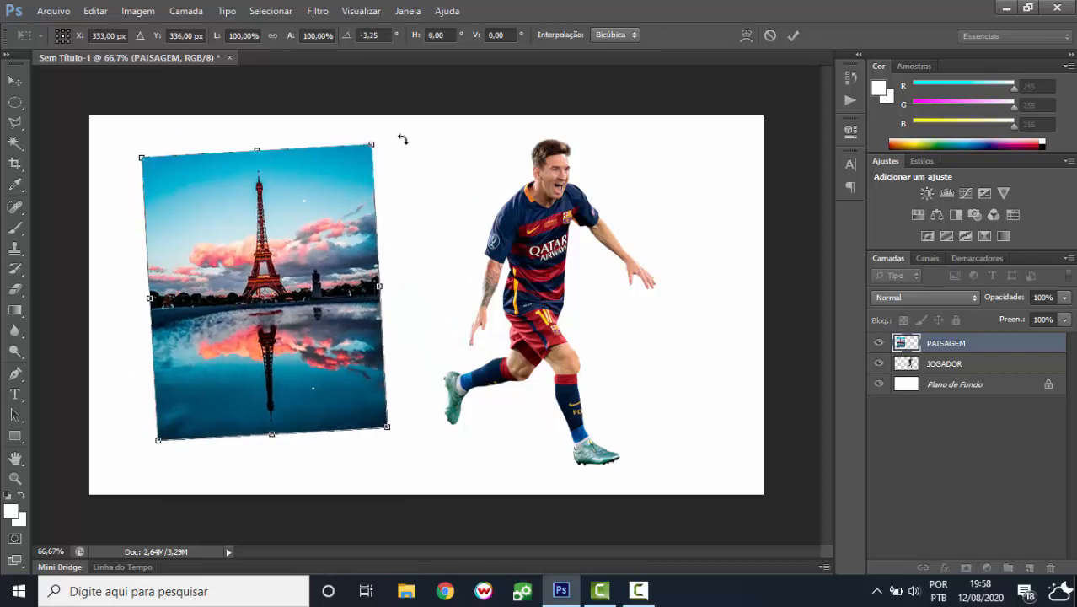
key(Return)
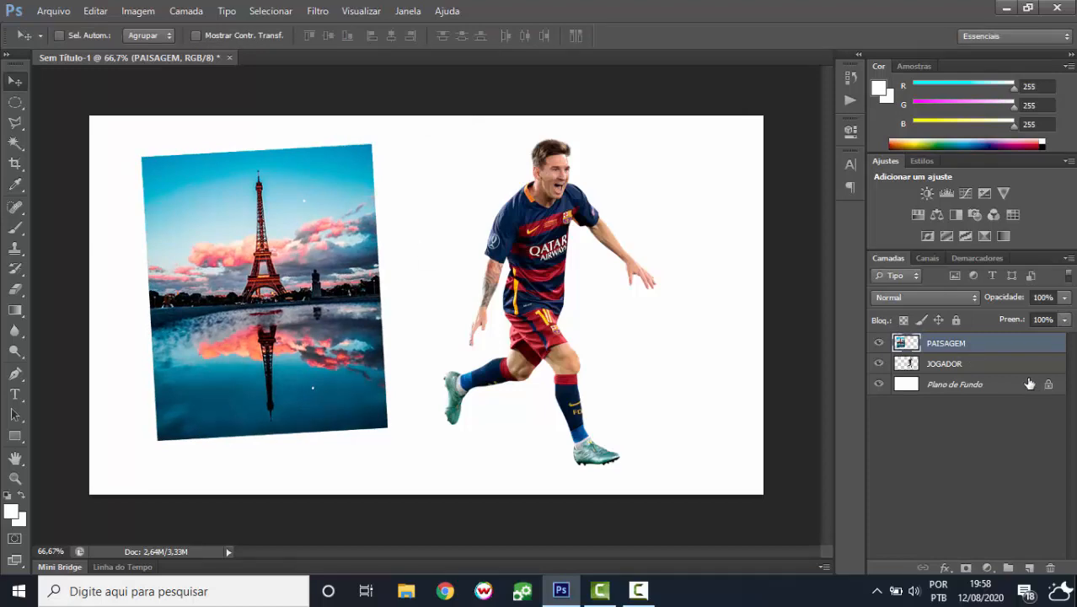
- Skew the JOGADOR layer horizontally by about -2.47°, shifting the player's upper edge to the right, and apply it
click(1003, 368)
click(95, 10)
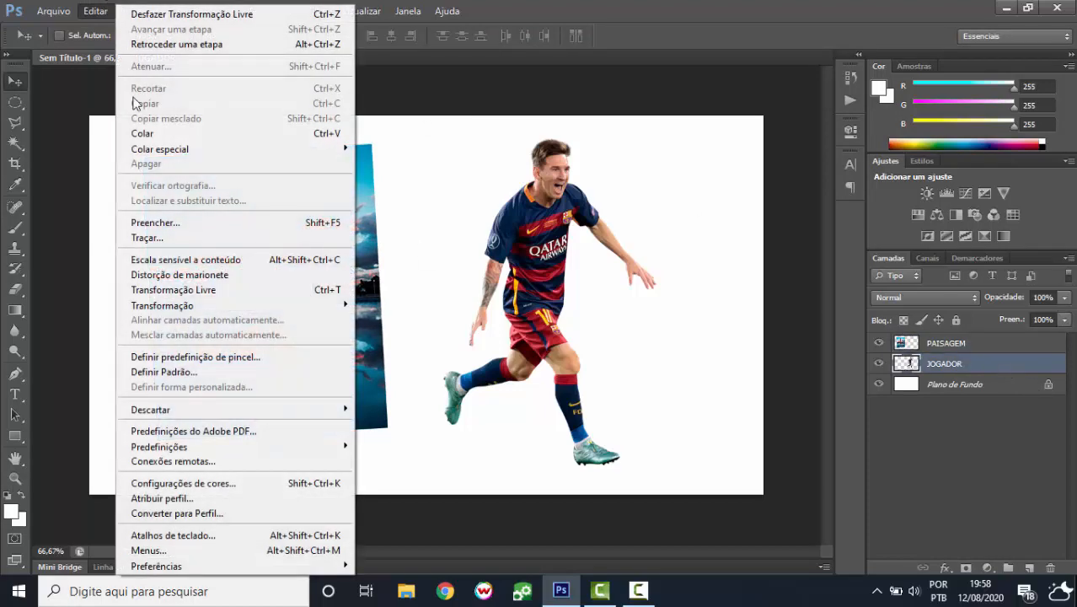
mouse_move(310, 305)
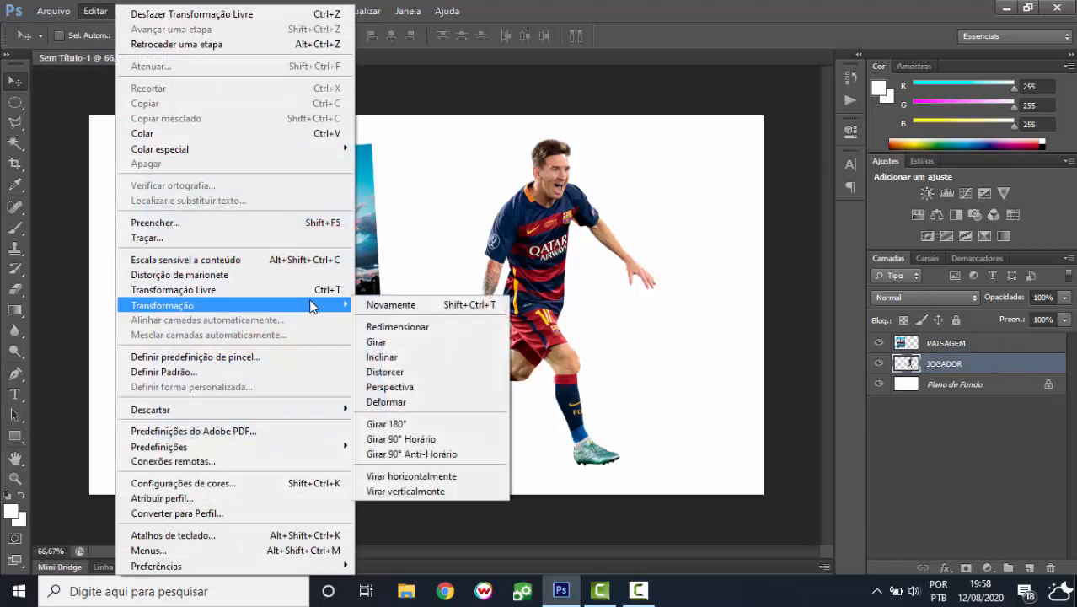
click(419, 358)
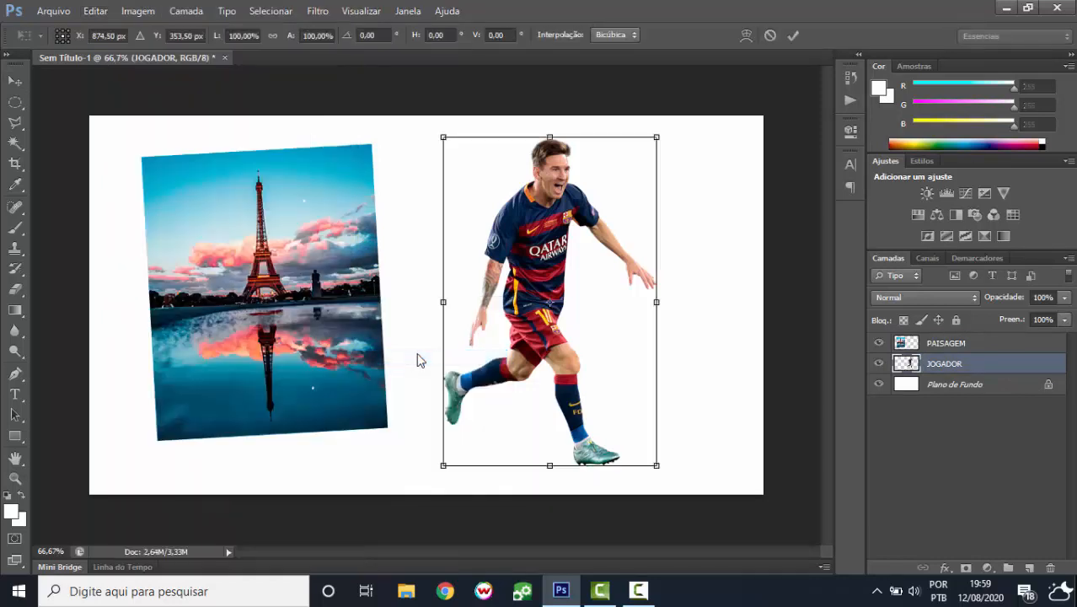
drag(554, 137, 568, 135)
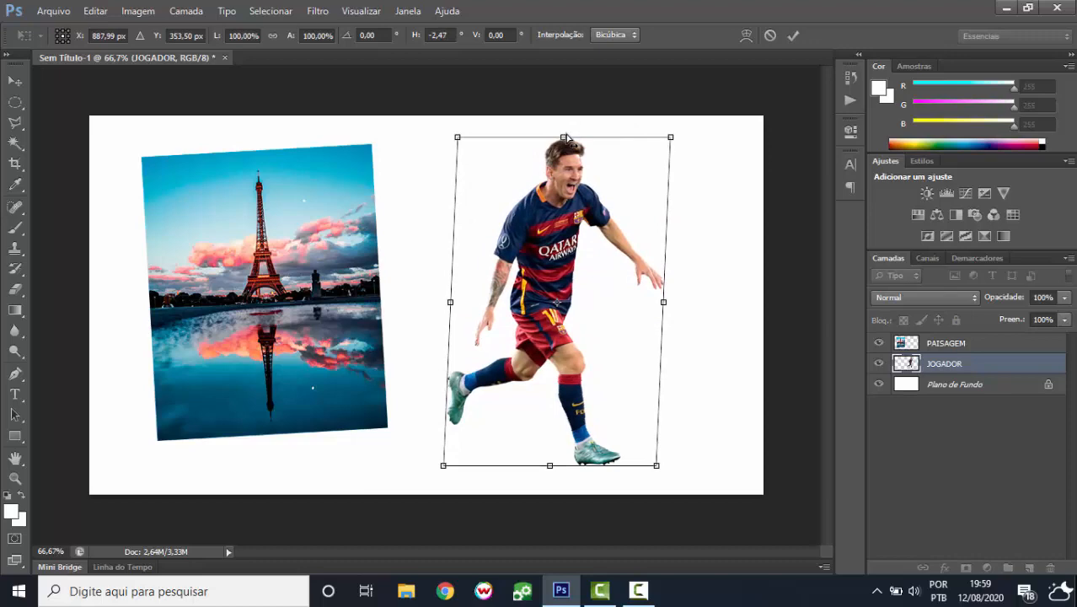
key(Return)
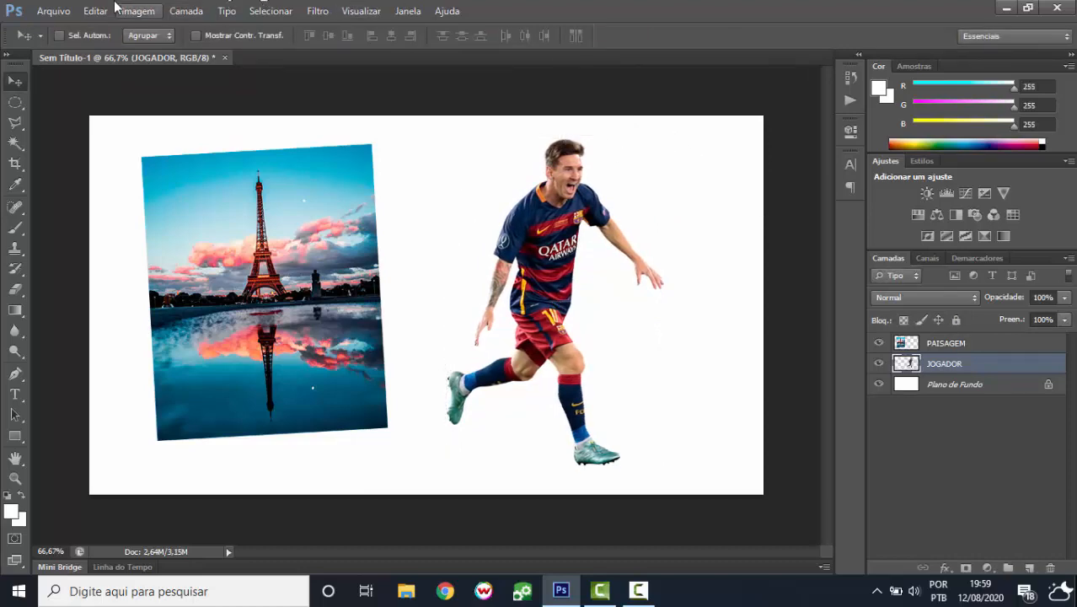
- Try the Distort transformation on the JOGADOR layer by pulling its left edge down and outward, and undo the distortion
click(95, 10)
mouse_move(310, 306)
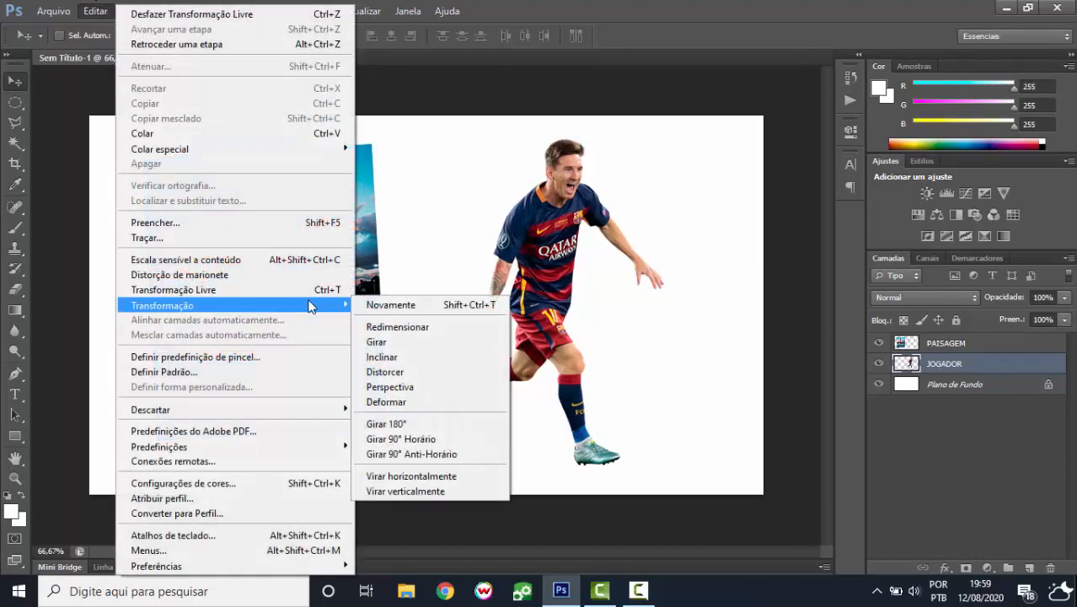
click(393, 372)
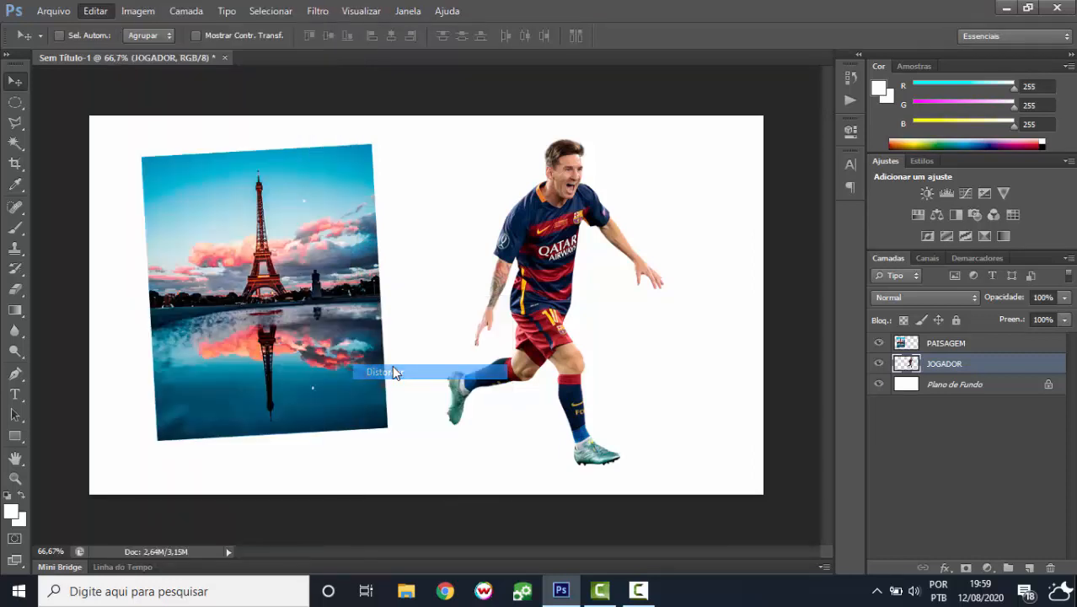
drag(445, 215, 423, 242)
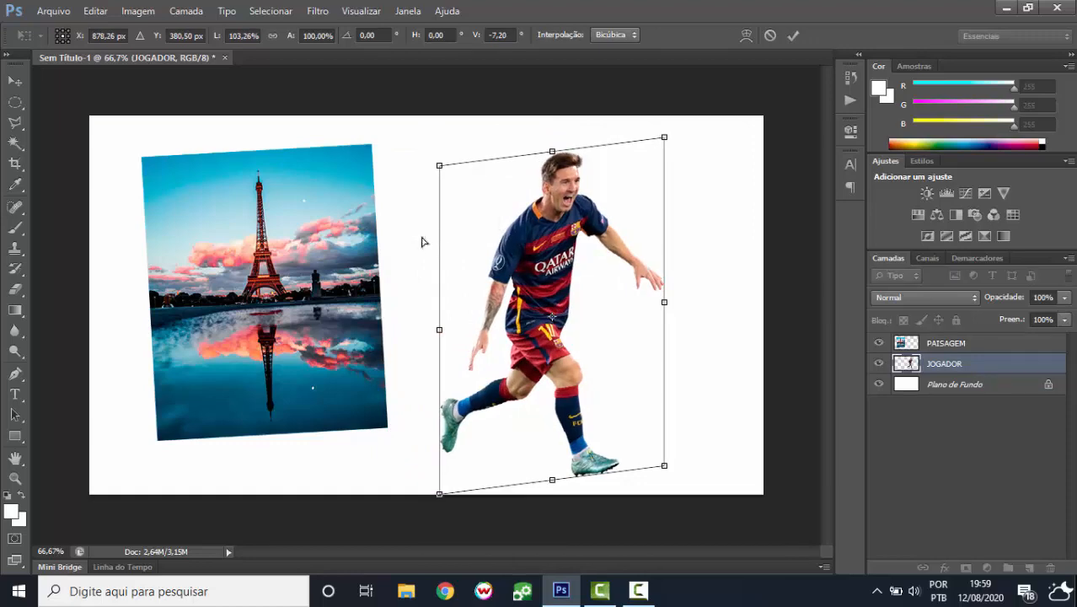
key(ctrl+z)
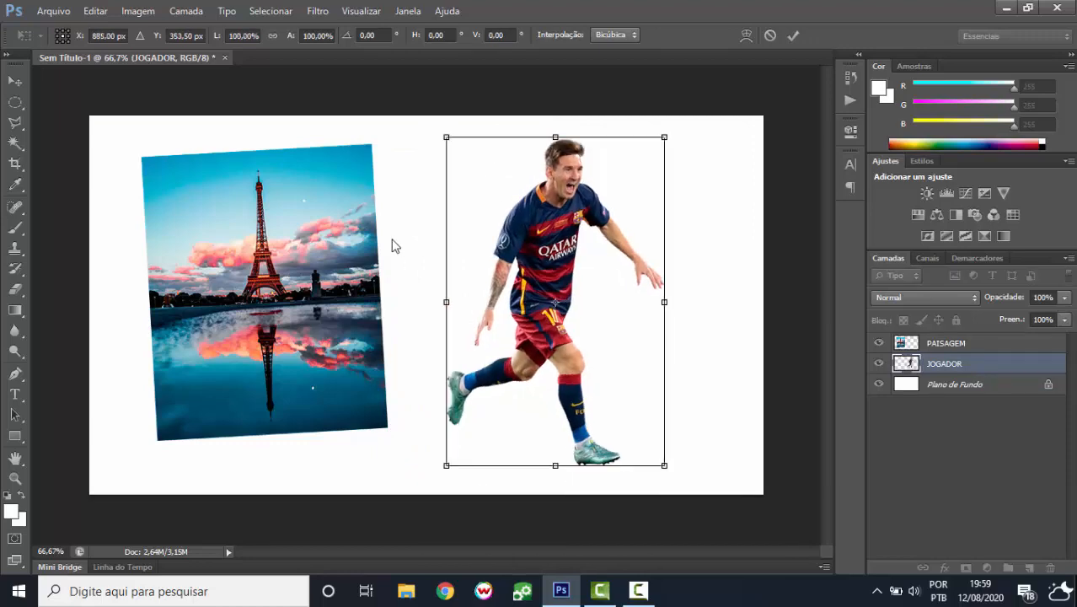
key(Return)
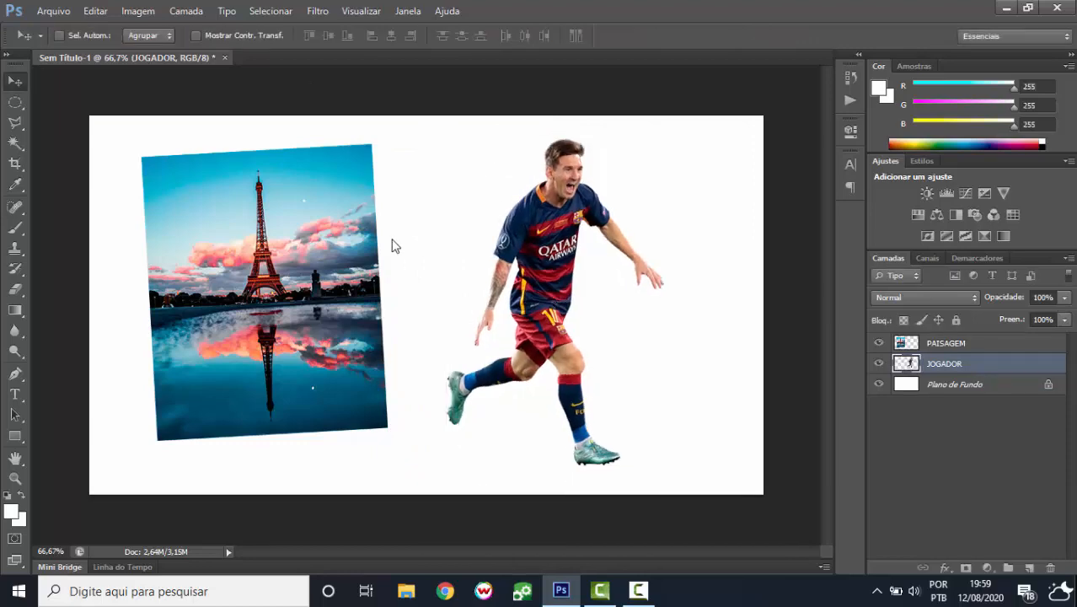
- Try the Perspective transformation on the JOGADOR layer by stretching its left edge symmetrically up and down, and cancel it
click(95, 11)
mouse_move(341, 307)
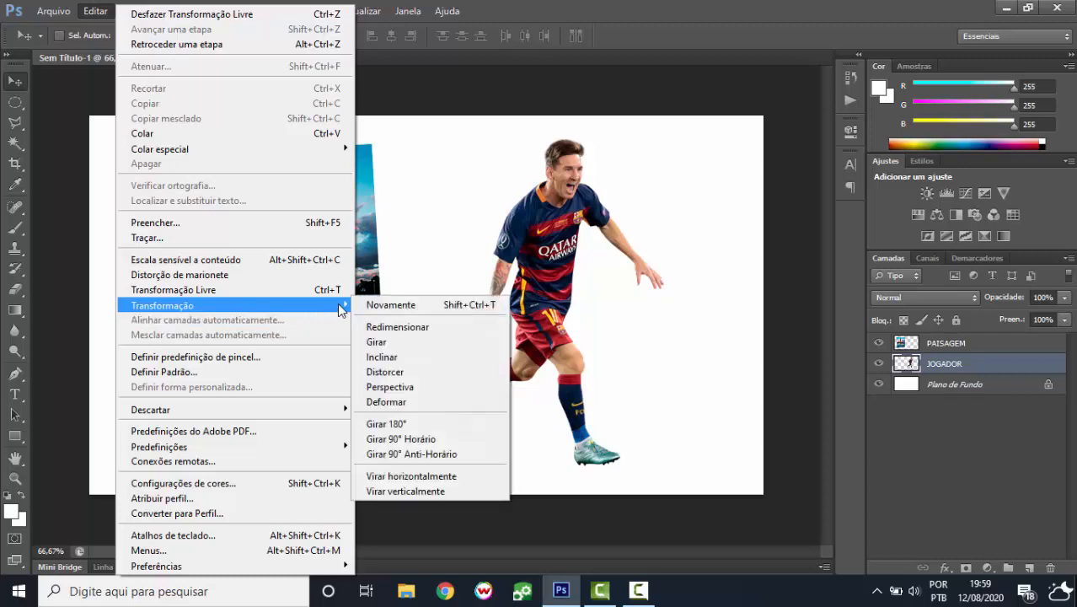
click(414, 385)
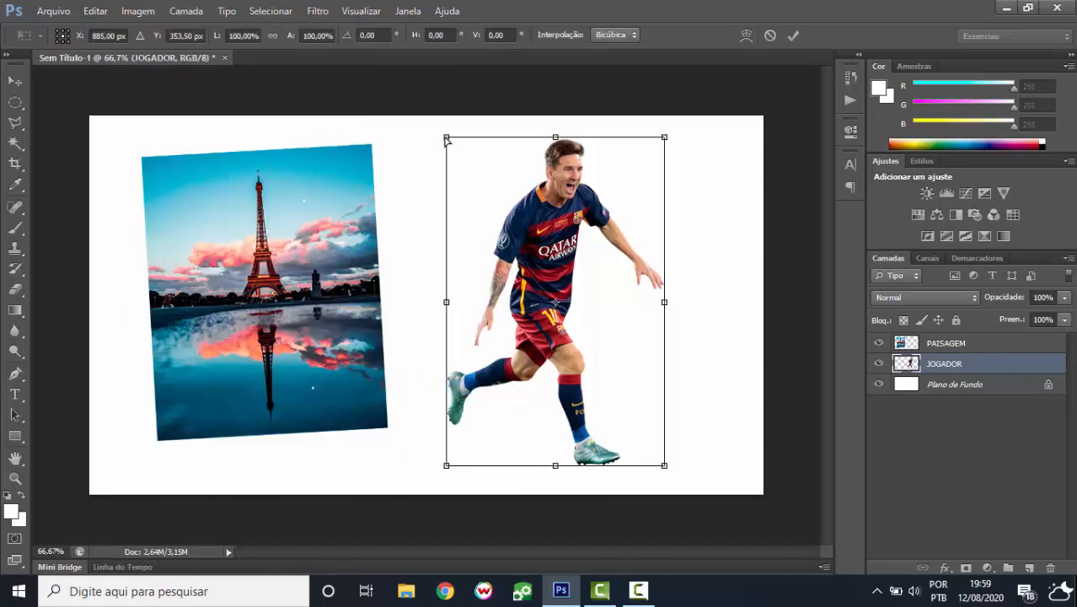
drag(446, 139, 445, 84)
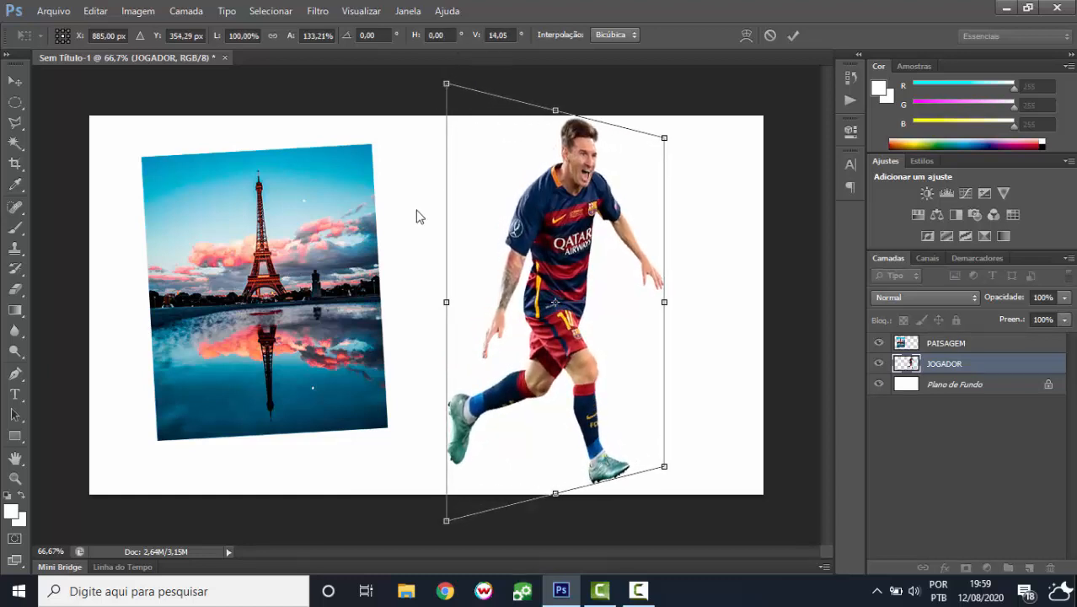
key(ctrl+z)
key(Escape)
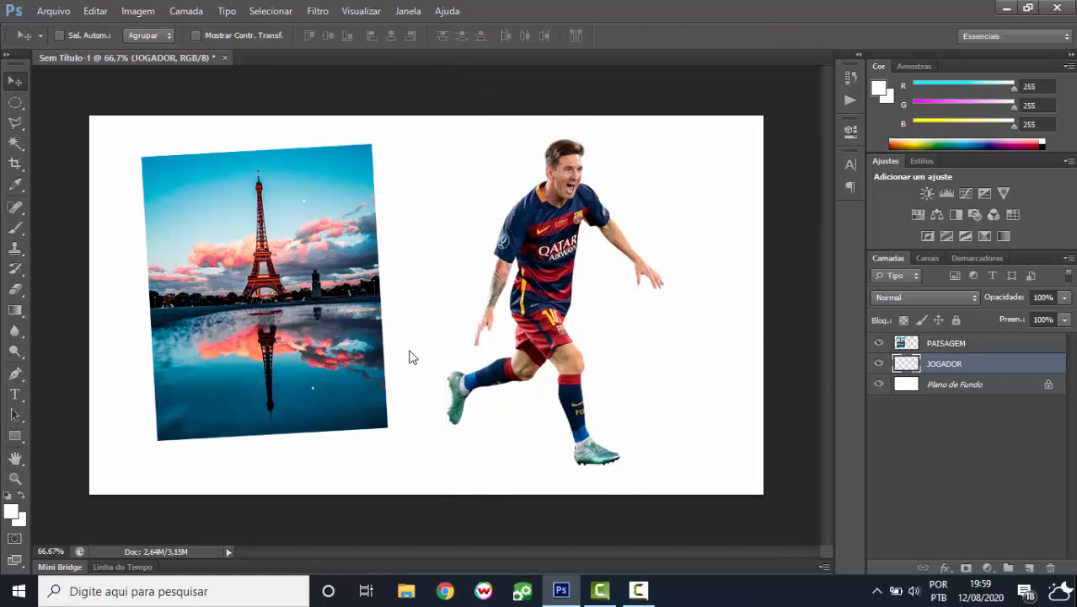
- Try rotating the JOGADOR layer 180° and undo the rotation
click(95, 10)
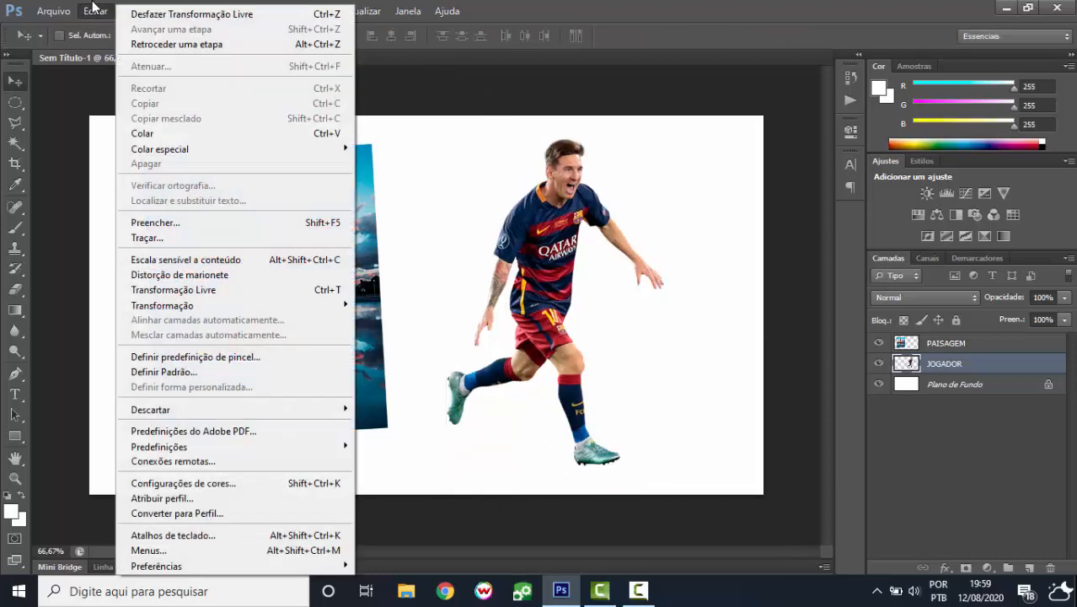
mouse_move(328, 307)
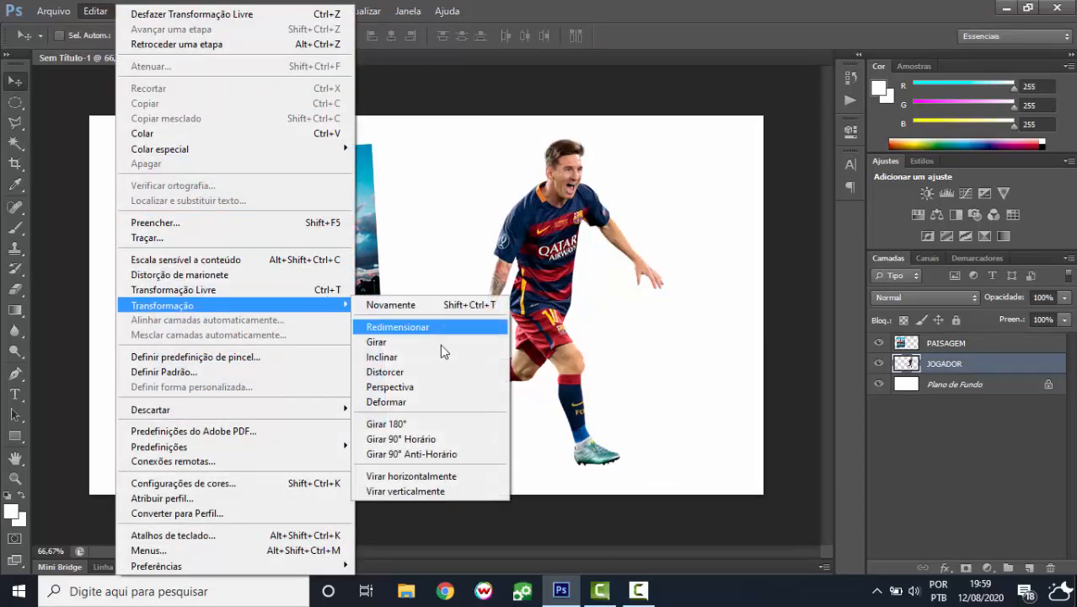
click(424, 427)
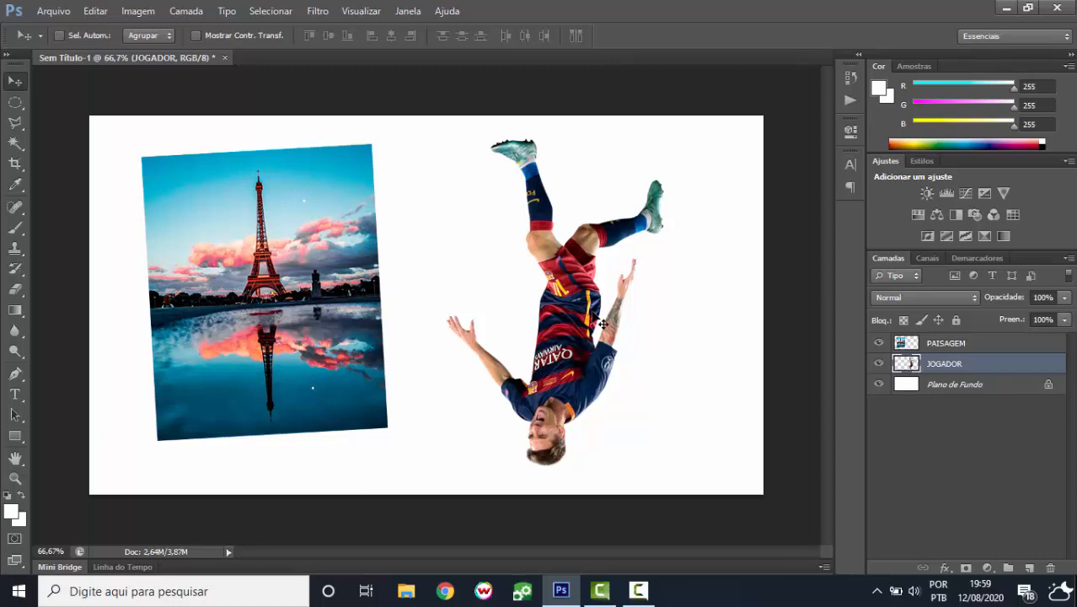
key(ctrl+z)
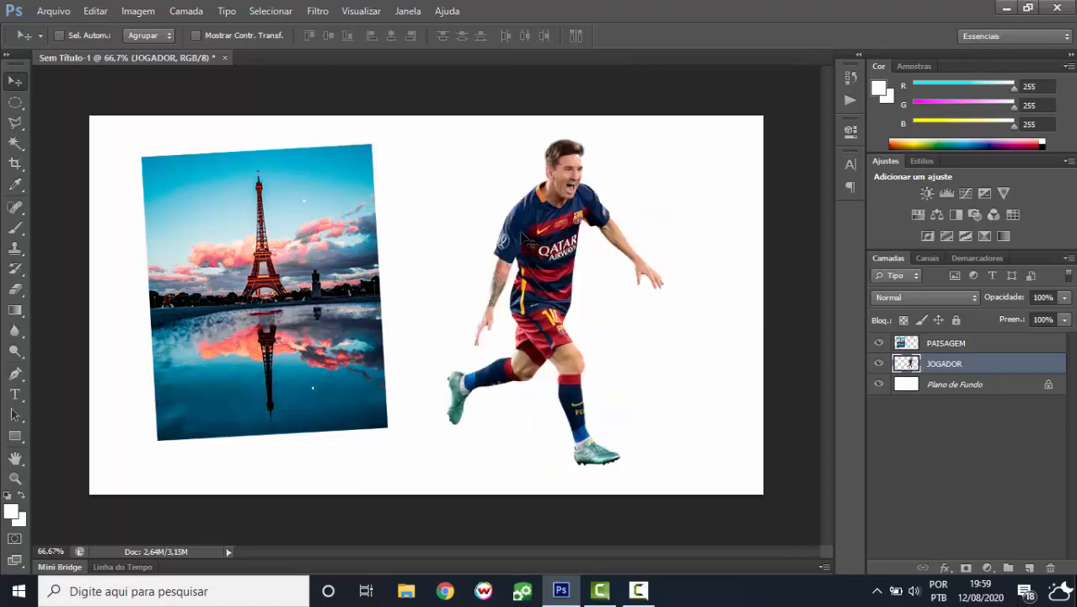
- Rotate the JOGADOR layer 90° clockwise twice so the player is upside down
click(95, 11)
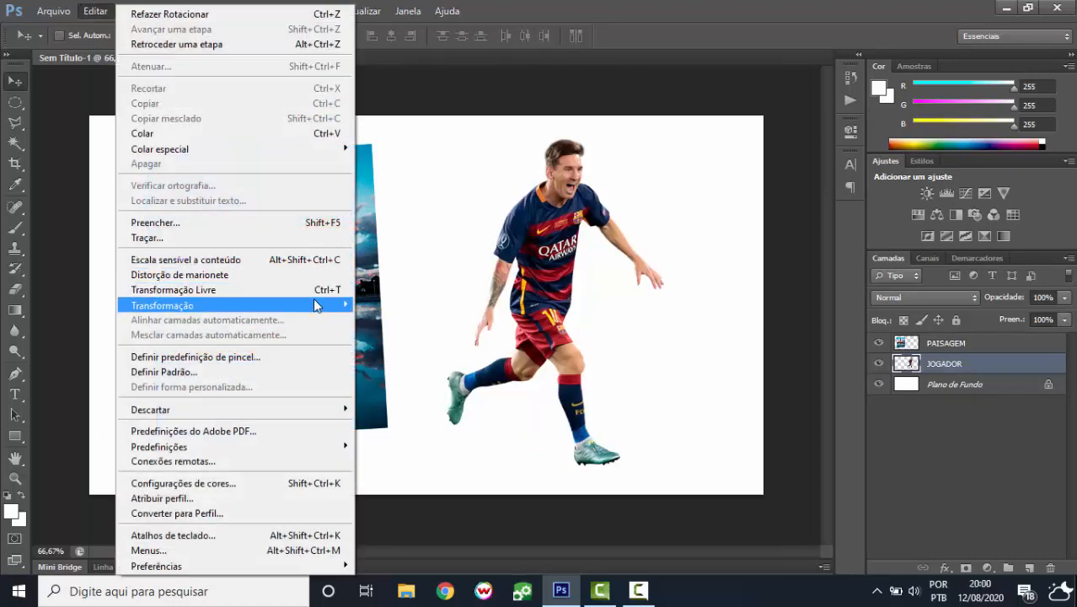
mouse_move(326, 302)
click(437, 442)
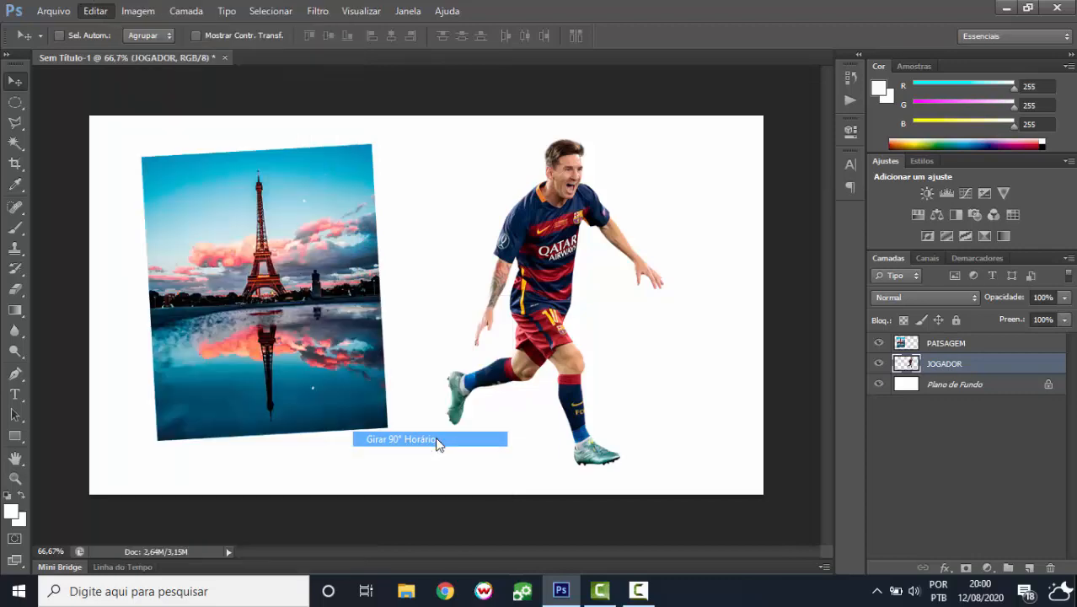
click(95, 11)
mouse_move(325, 308)
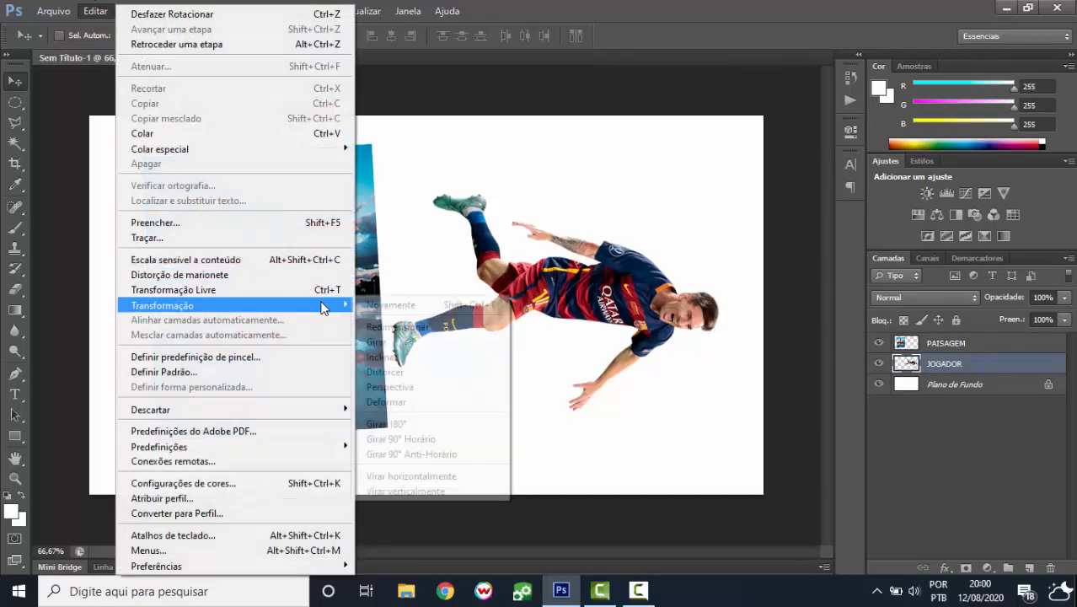
click(428, 441)
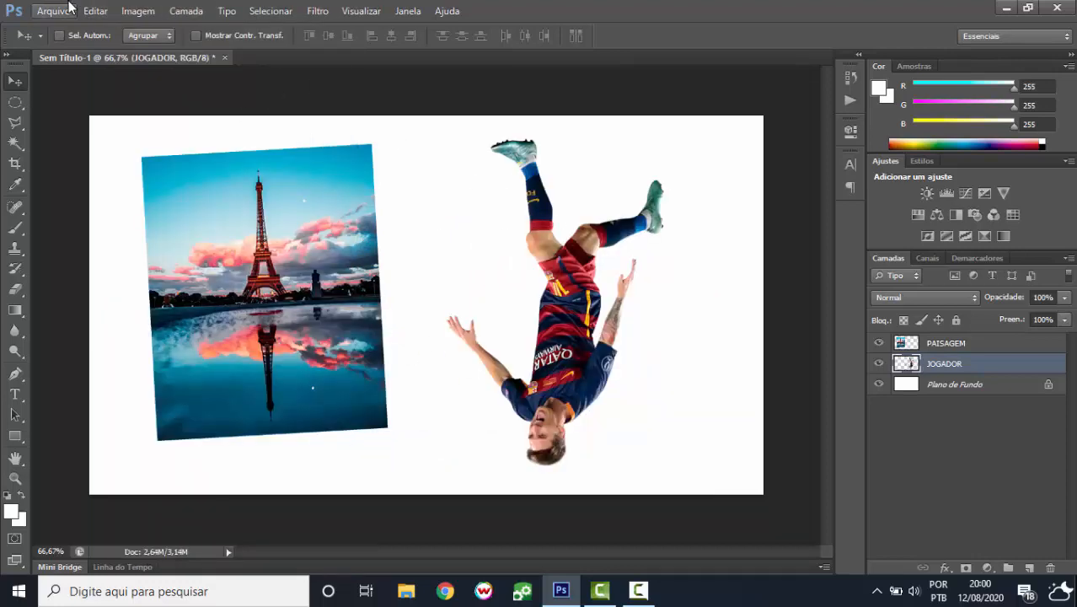
- Rotate the JOGADOR layer 90° counterclockwise twice to bring the player back upright
click(95, 11)
mouse_move(338, 306)
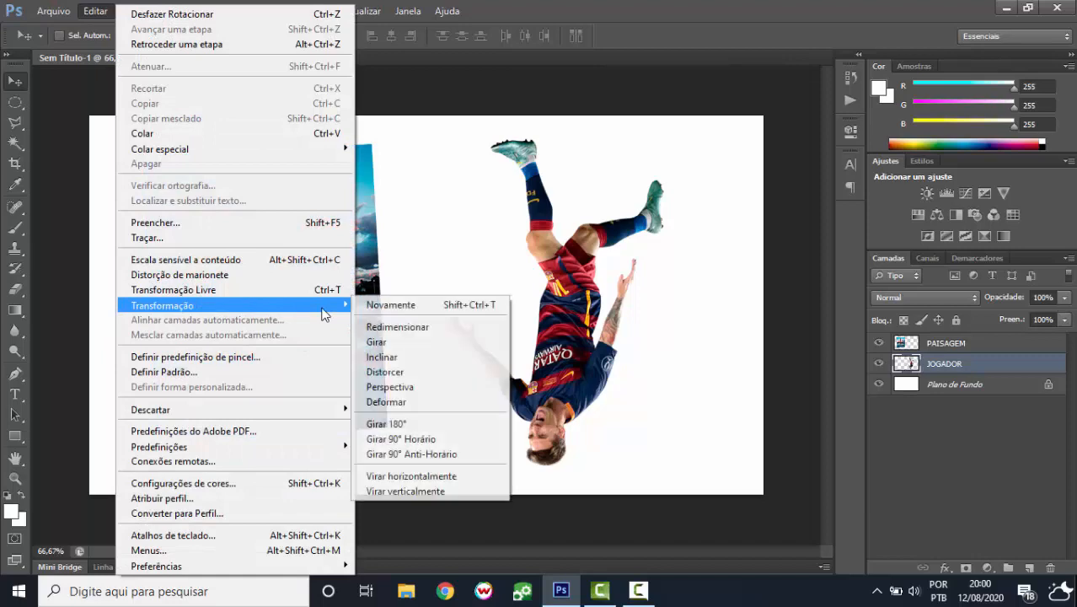
click(452, 456)
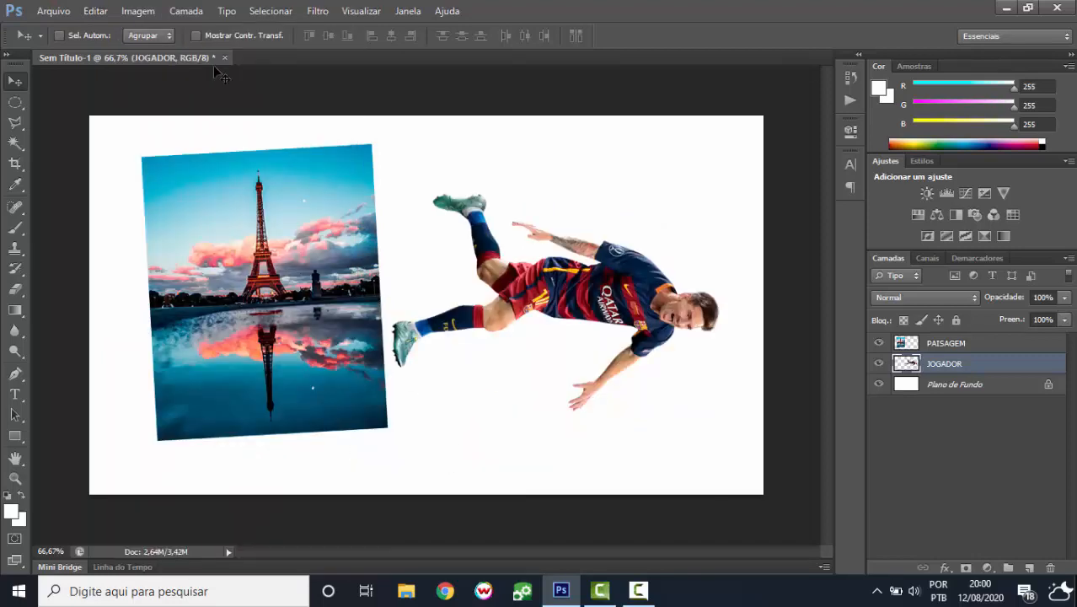
click(95, 11)
mouse_move(337, 305)
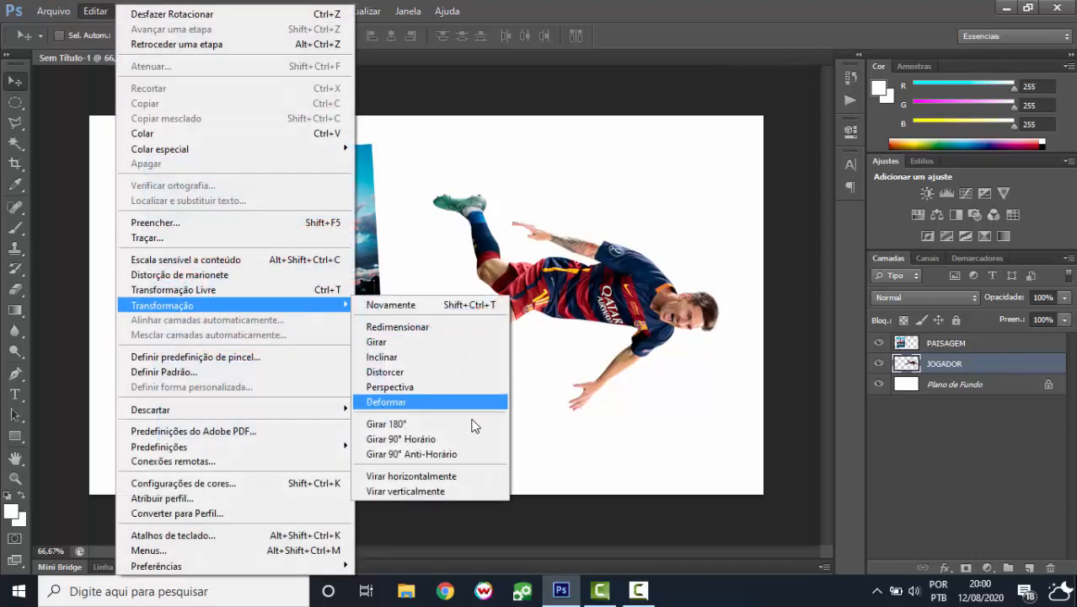
click(442, 455)
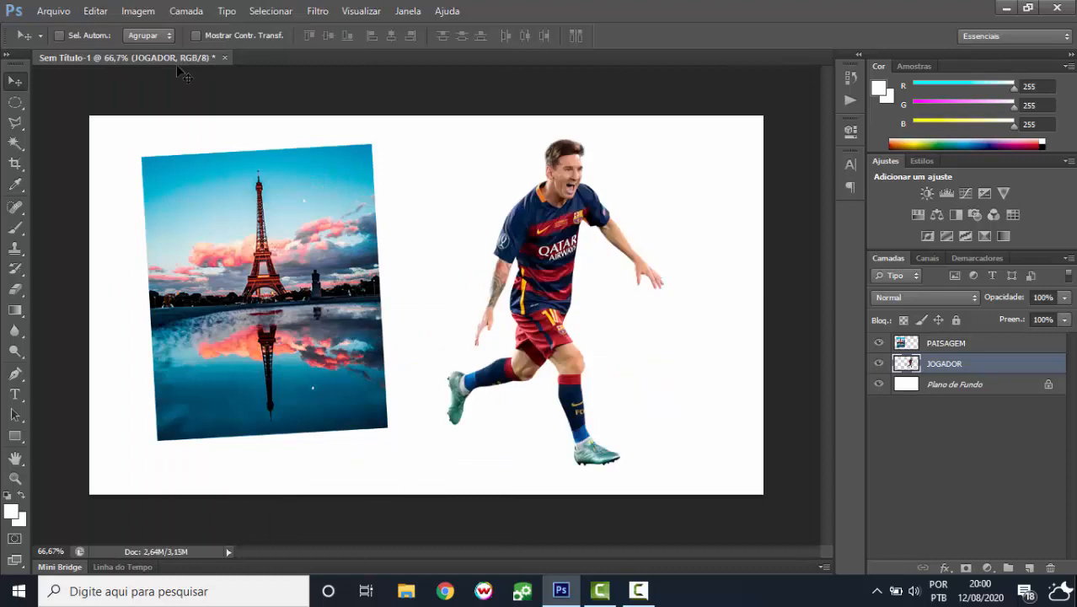
- Try flipping the JOGADOR layer horizontally and vertically, and undo both flips
click(95, 10)
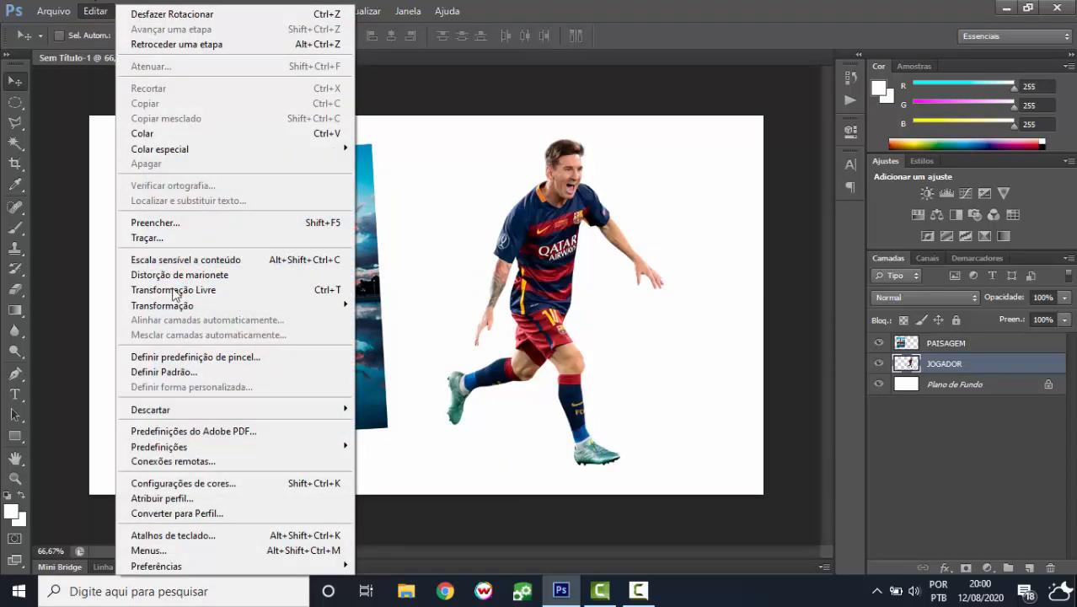
mouse_move(339, 306)
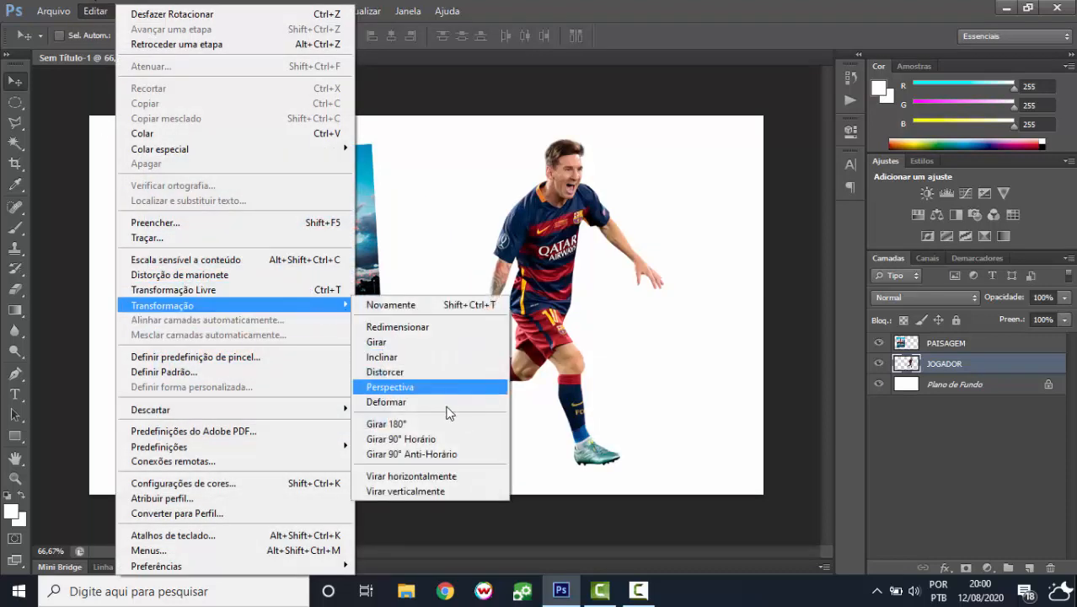
click(425, 477)
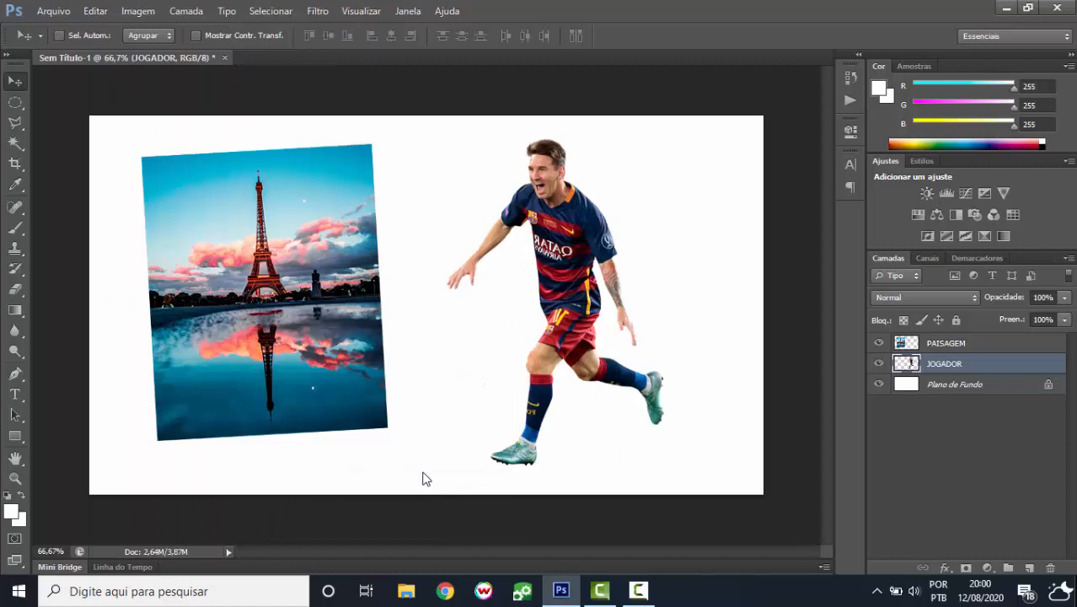
click(95, 11)
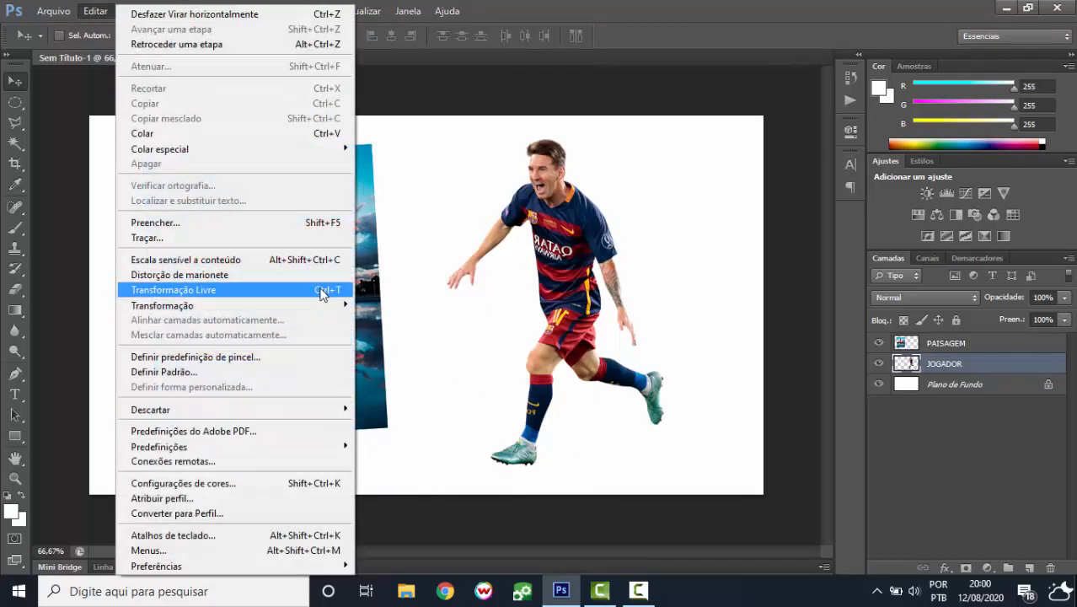
mouse_move(336, 311)
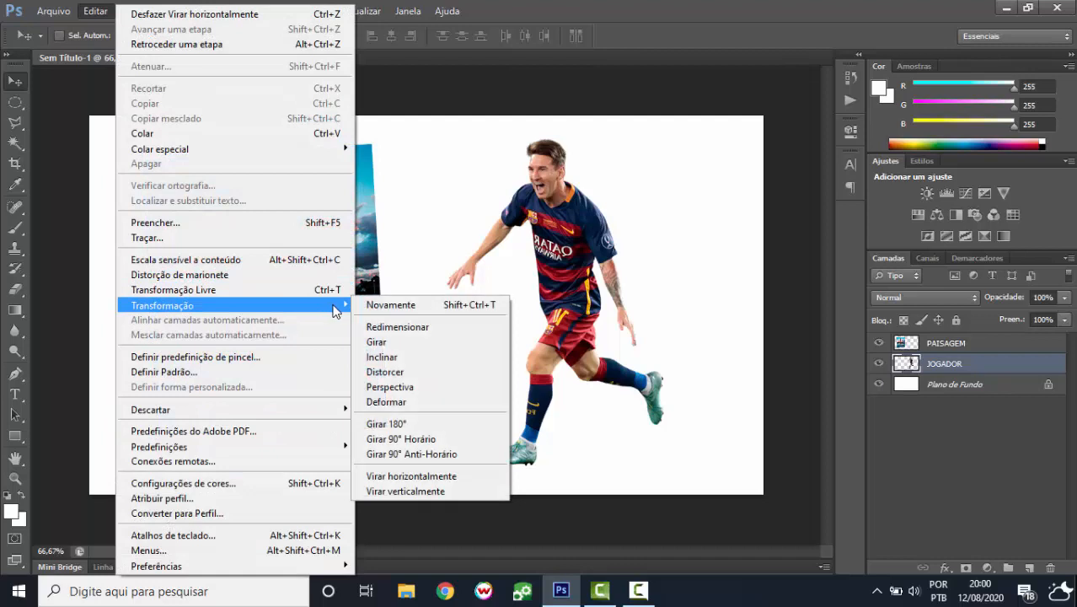
click(437, 493)
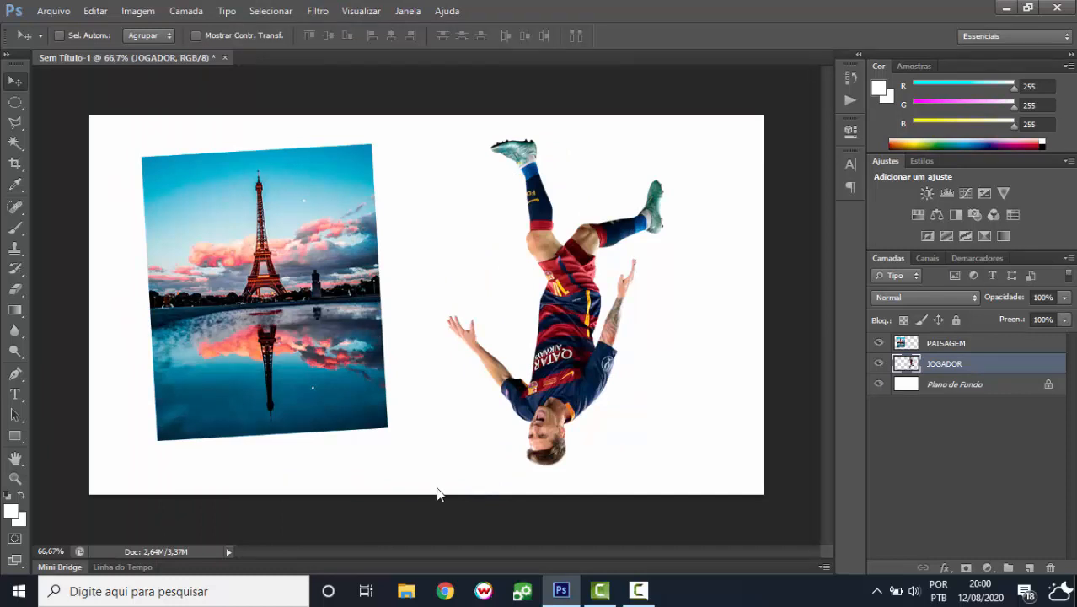
key(ctrl+z)
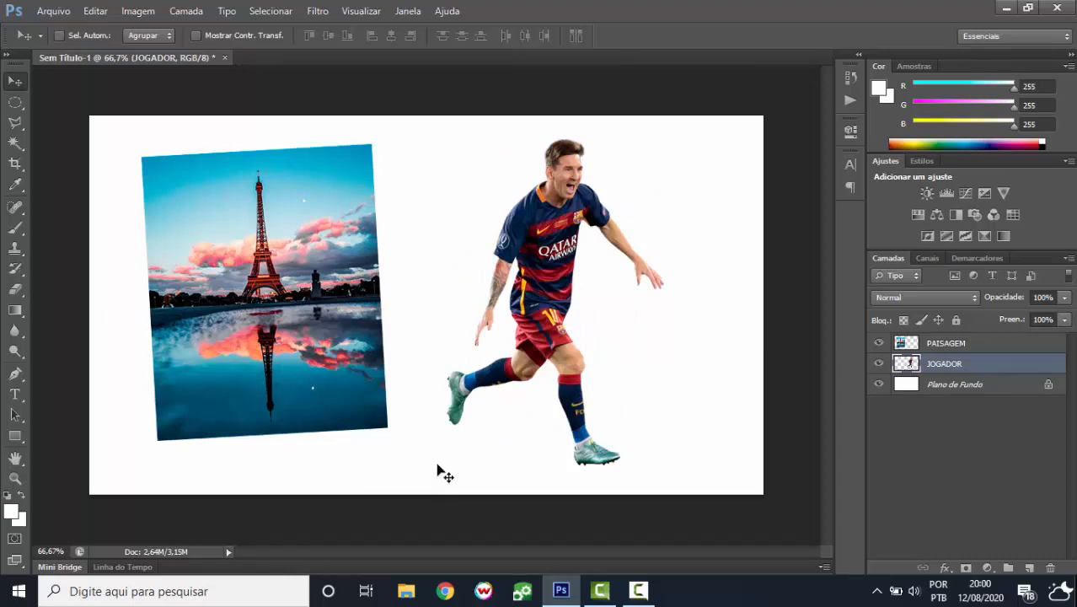
- Try converting the document to grayscale mode, flattening the layers and discarding the color information, and undo the conversion
click(89, 7)
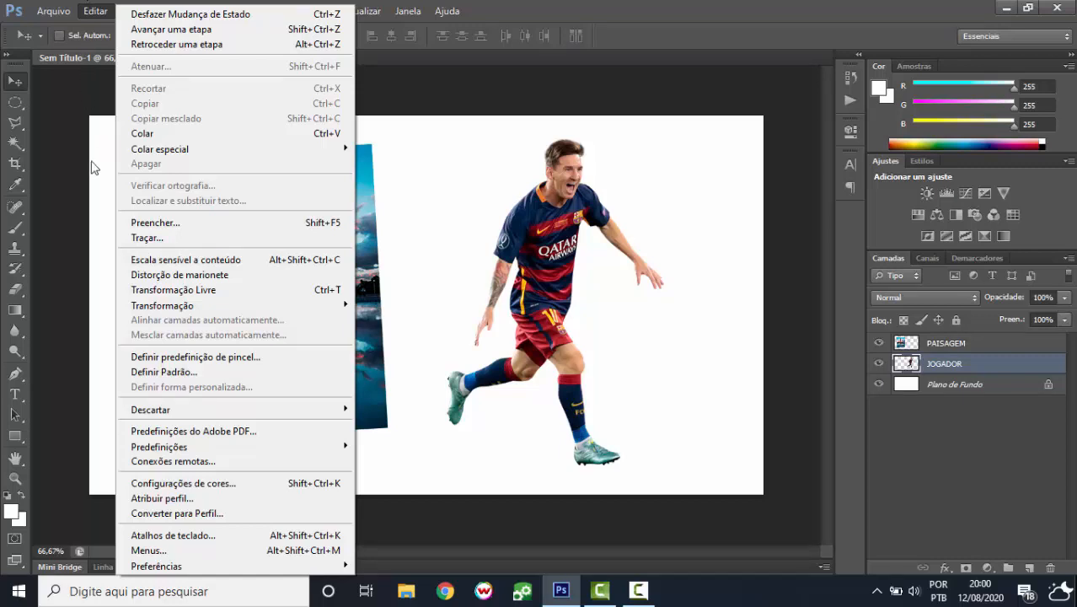
click(98, 8)
click(137, 8)
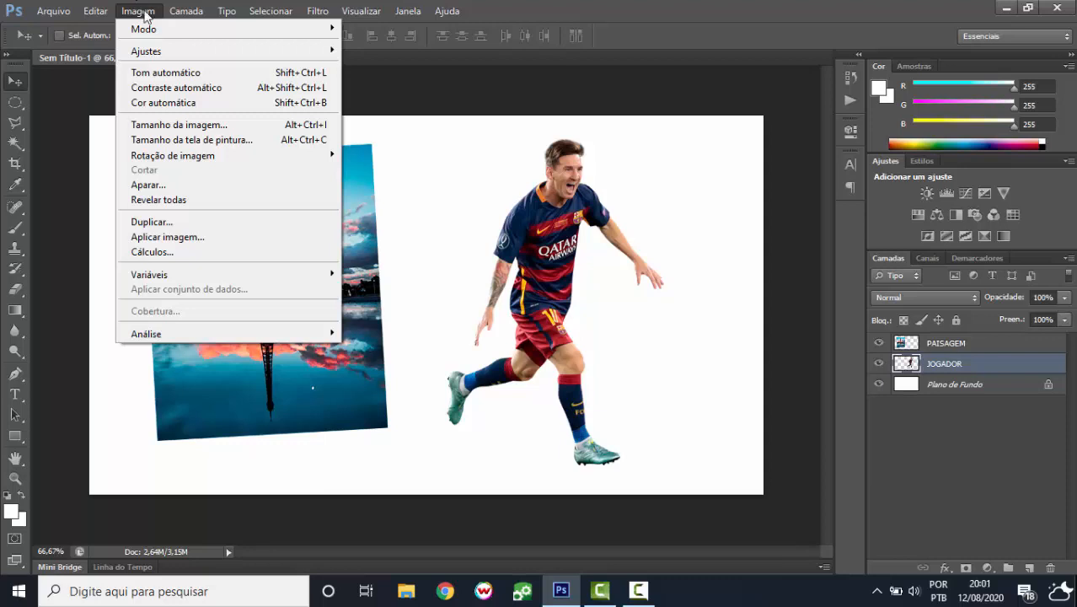
mouse_move(209, 31)
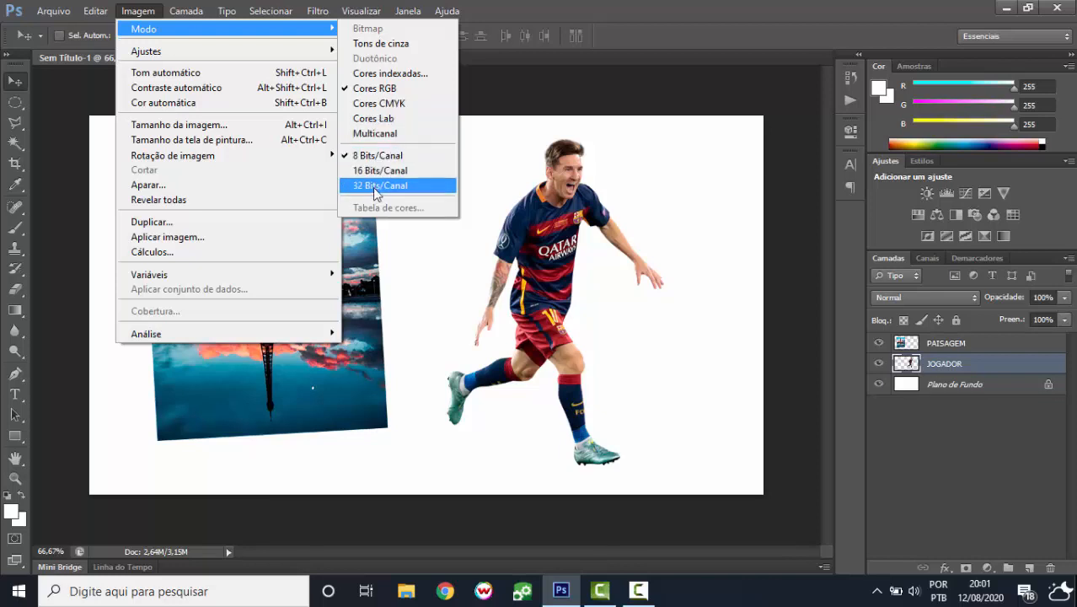
click(373, 45)
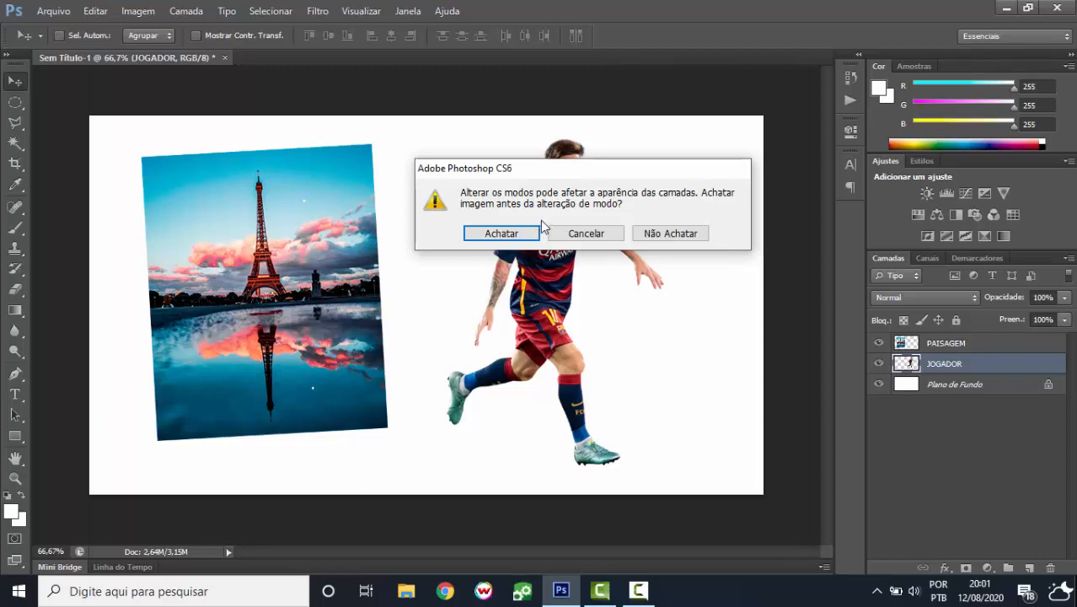
click(522, 234)
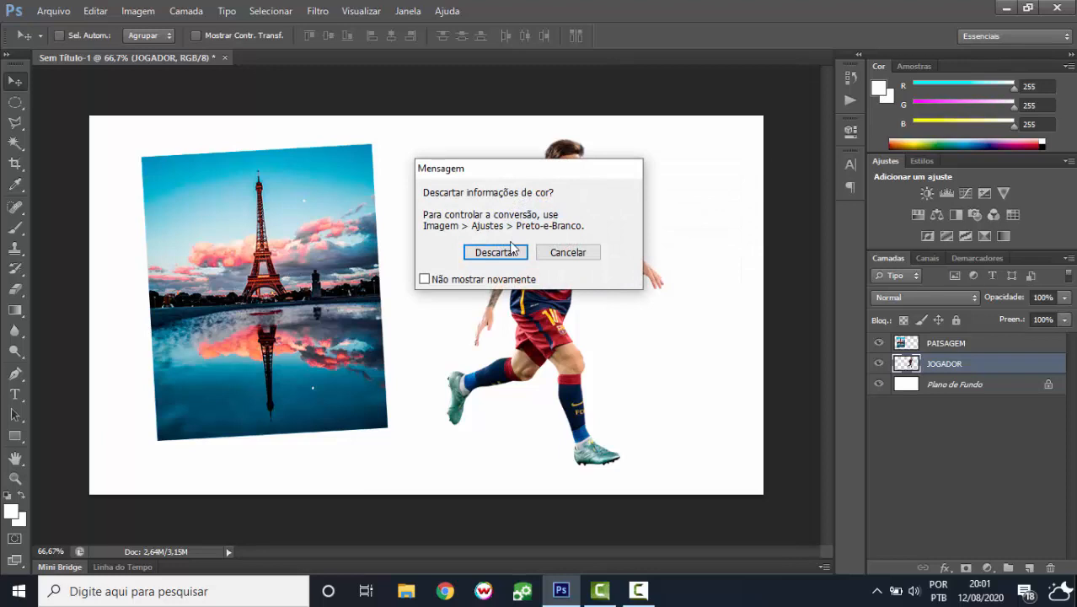
click(504, 253)
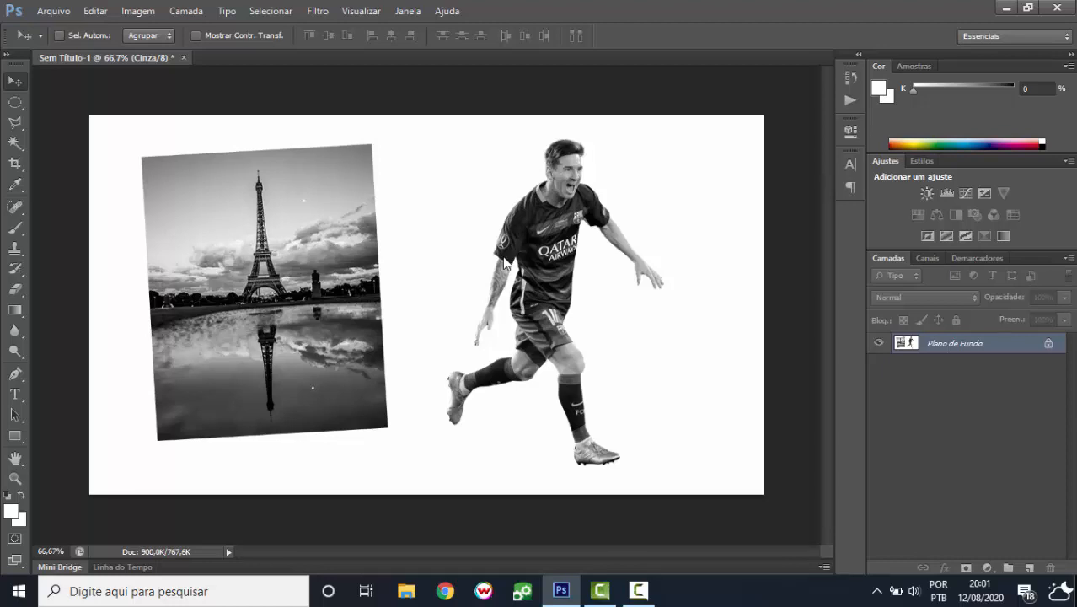
key(ctrl+z)
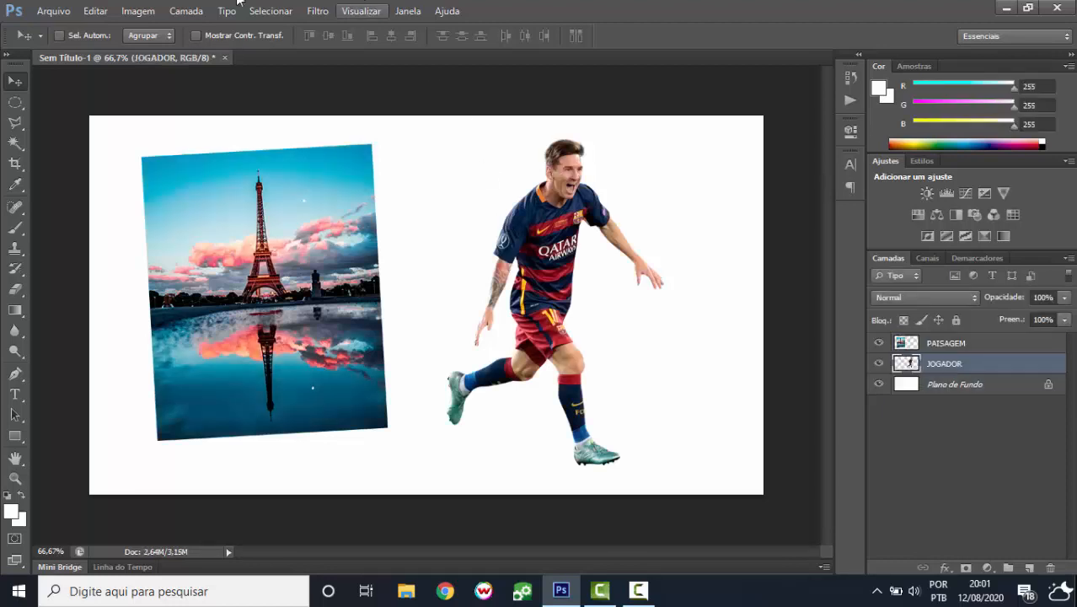
- Try a Brightness/Contrast adjustment on the JOGADOR layer with brightness 150 and contrast -50, and undo it
click(186, 10)
mouse_move(154, 12)
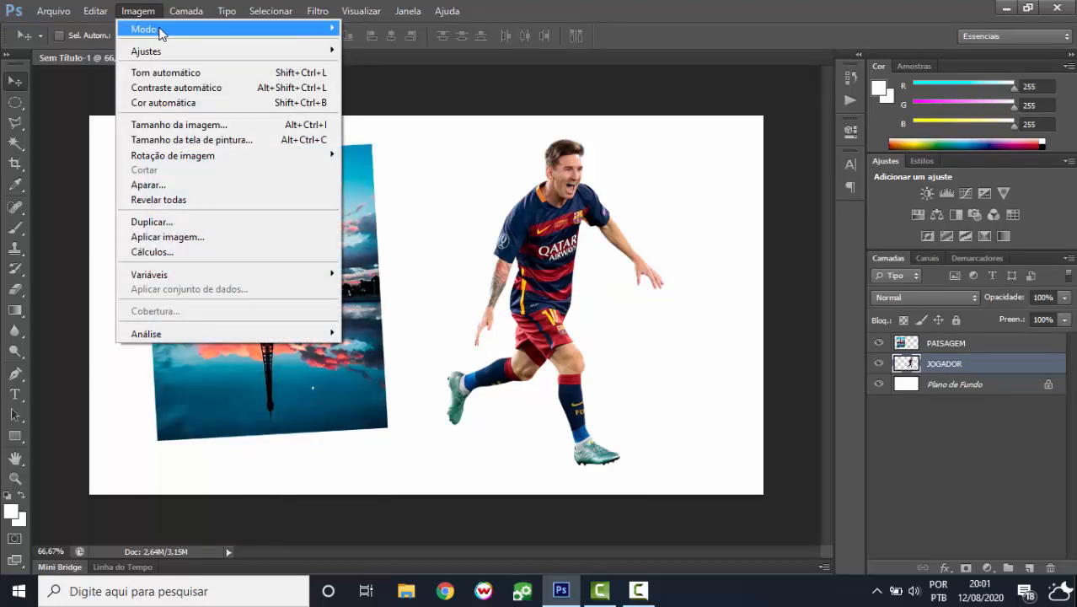
mouse_move(168, 32)
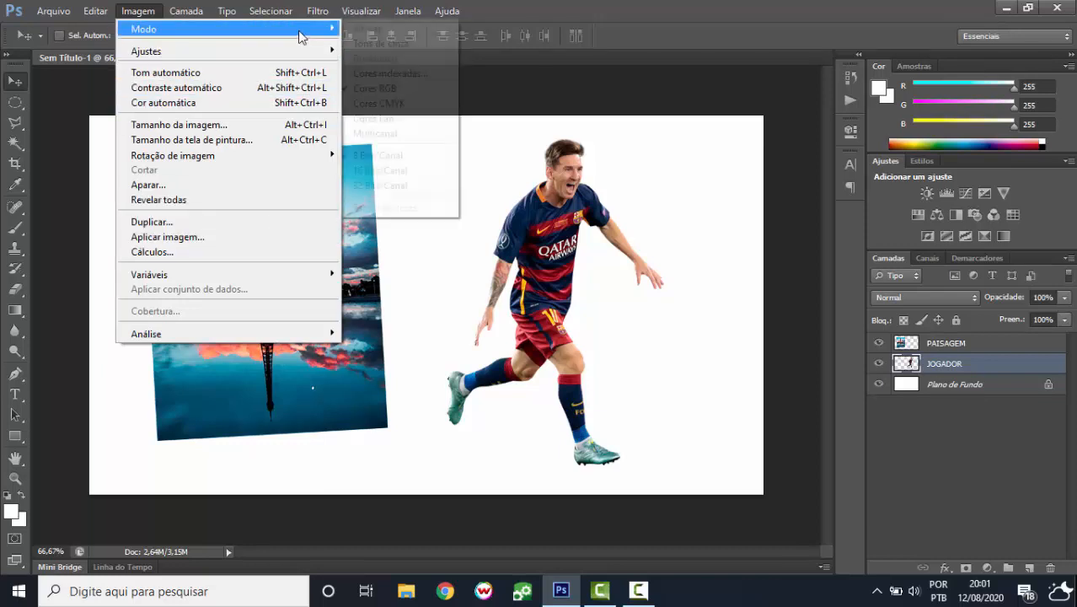
mouse_move(318, 52)
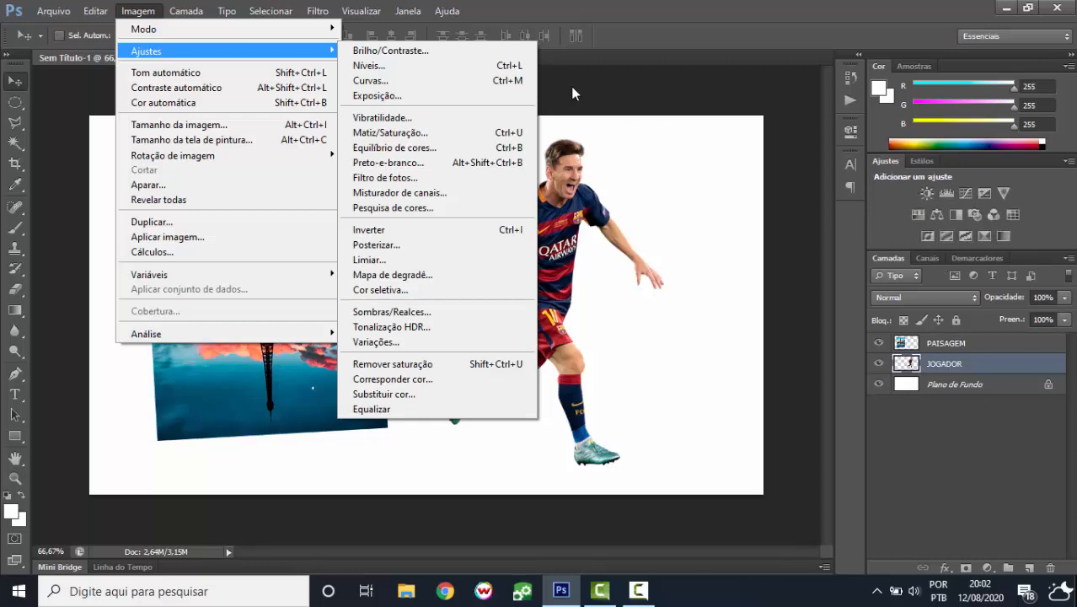
click(402, 52)
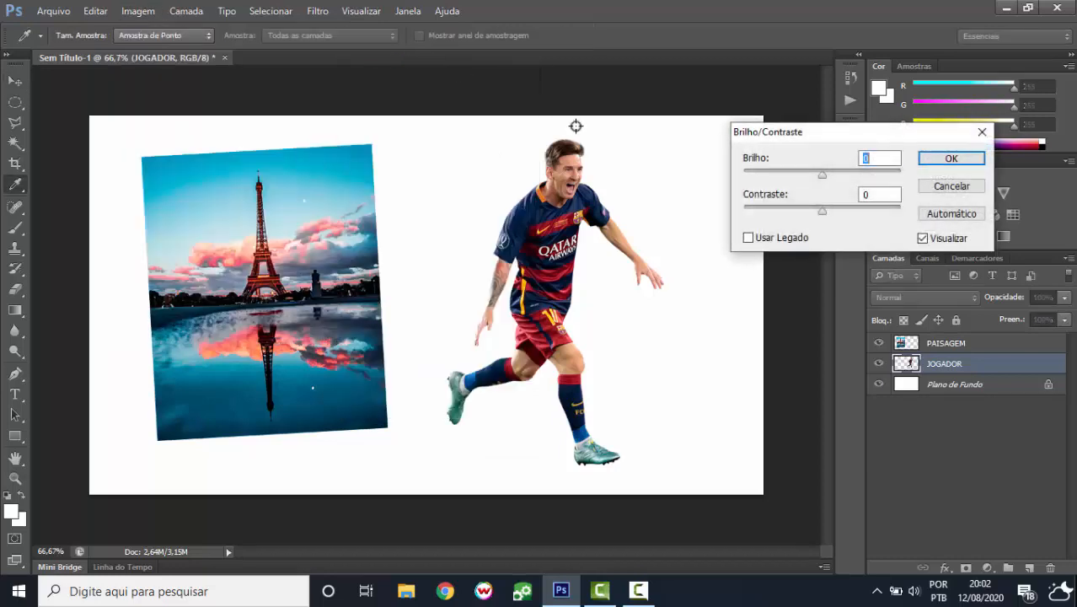
drag(824, 176, 721, 214)
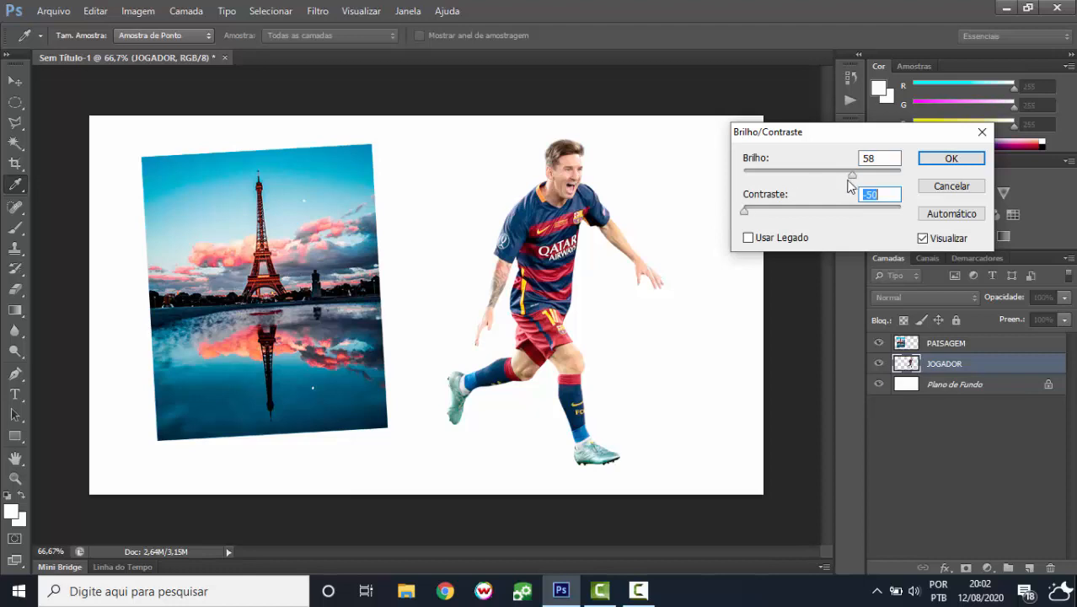
drag(849, 177, 941, 187)
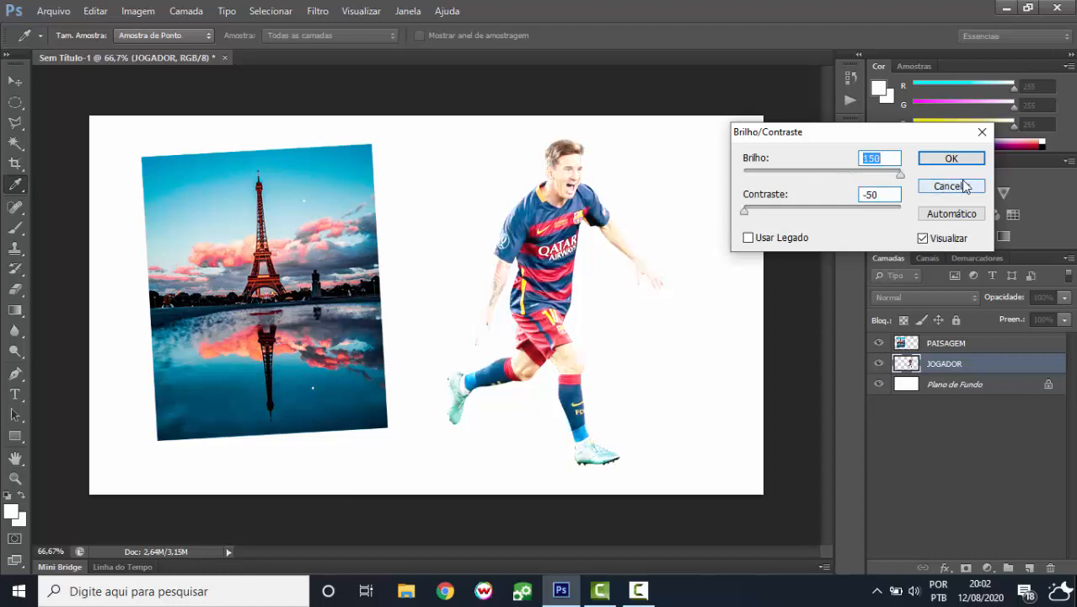
click(950, 159)
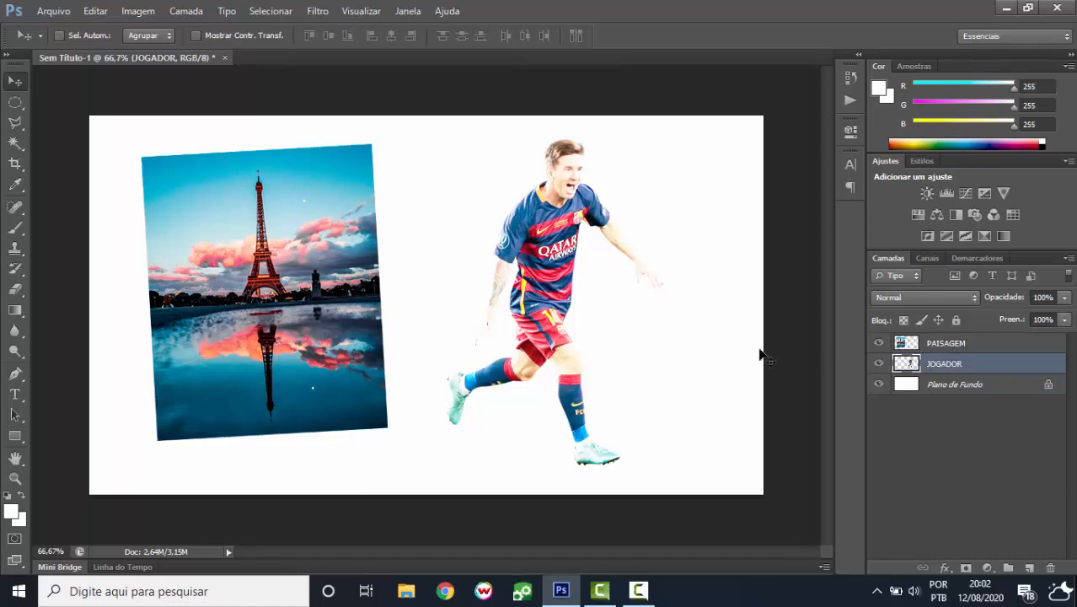
key(ctrl+z)
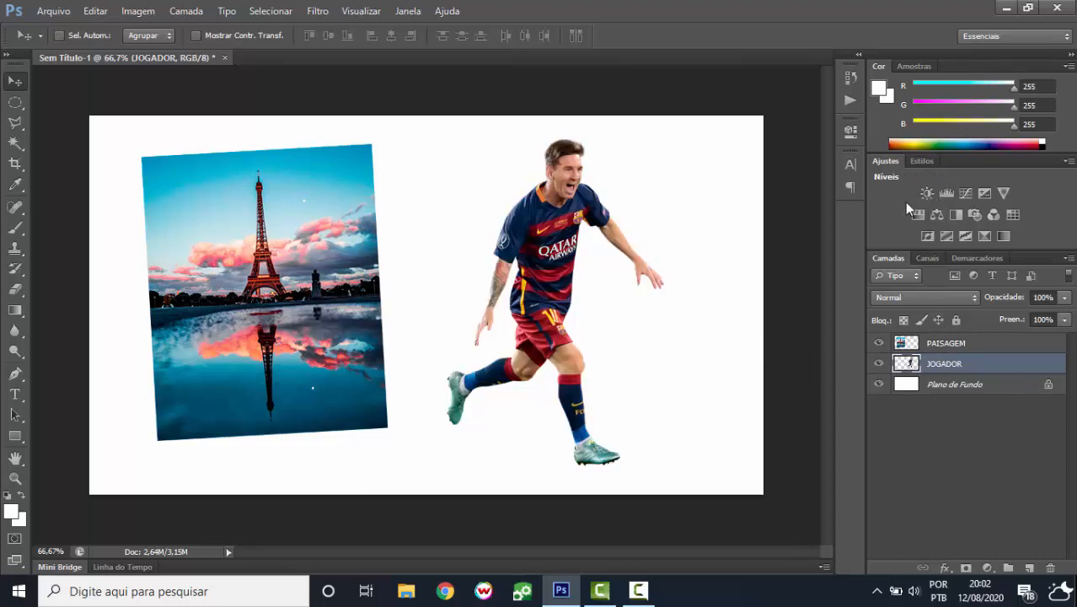
- Try a Brightness/Contrast adjustment layer above PAISAGEM with brightness 108, and delete it again
click(967, 347)
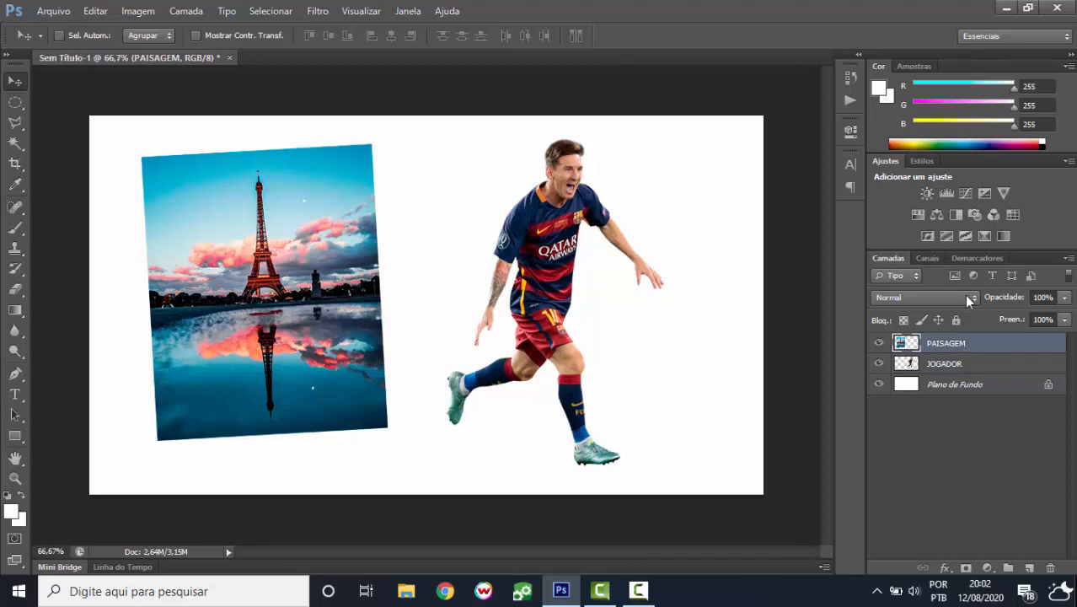
click(928, 193)
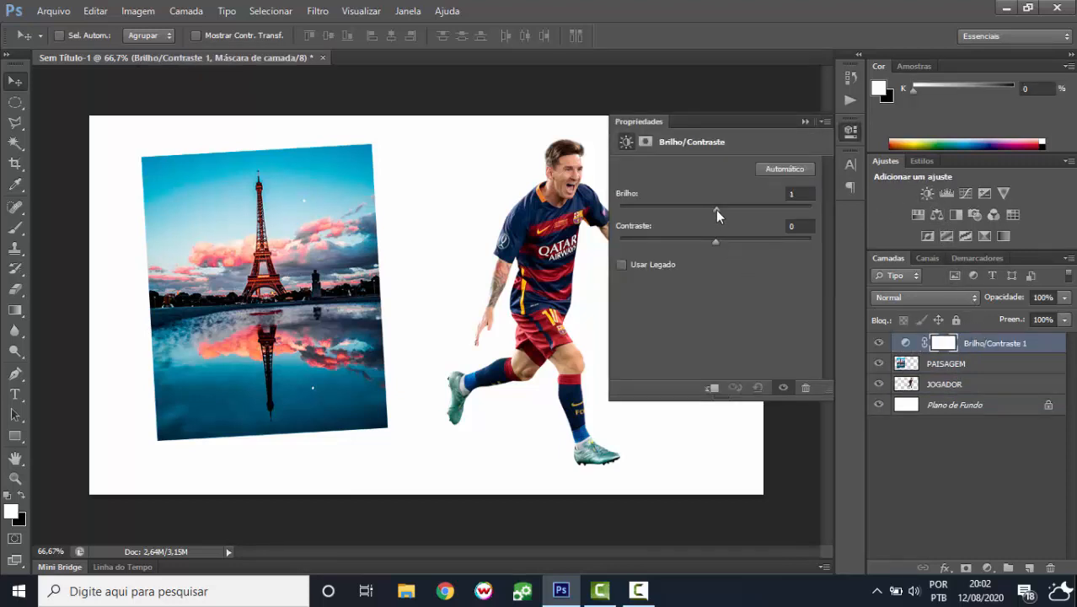
drag(716, 210, 783, 218)
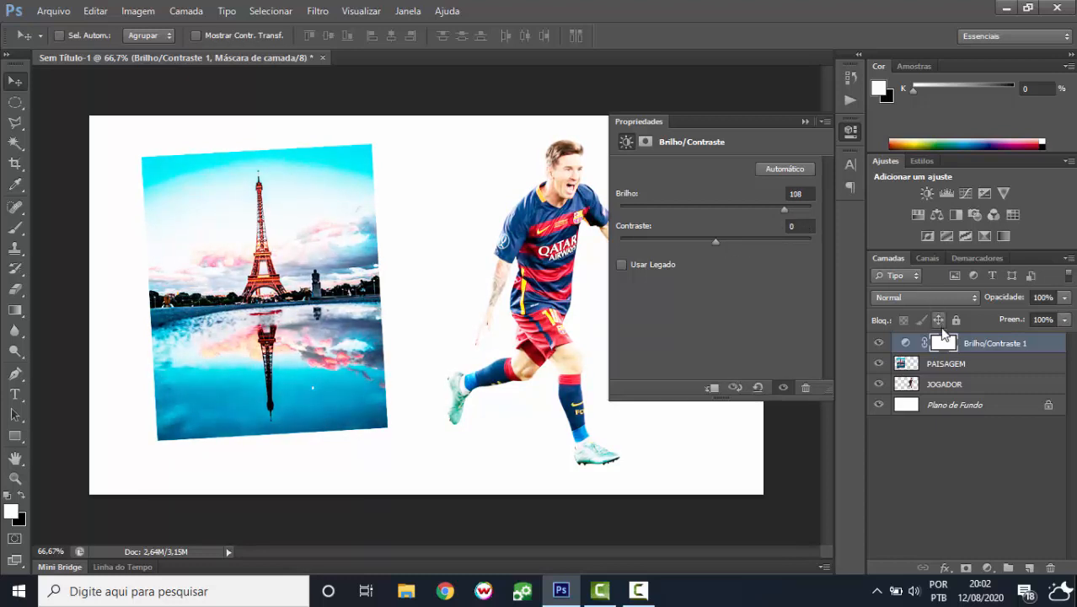
click(995, 348)
key(Delete)
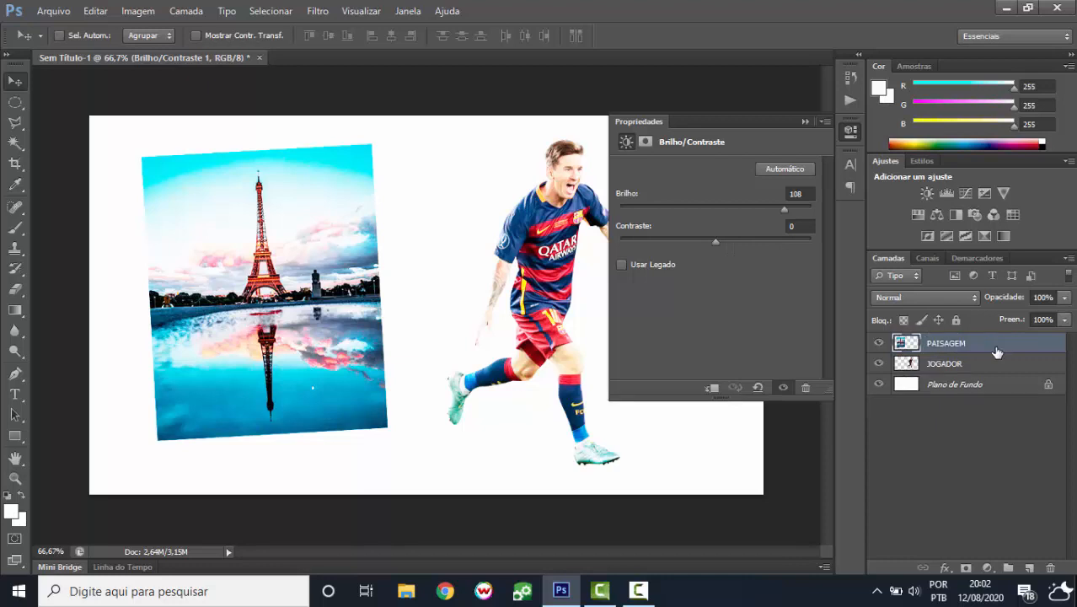
click(805, 122)
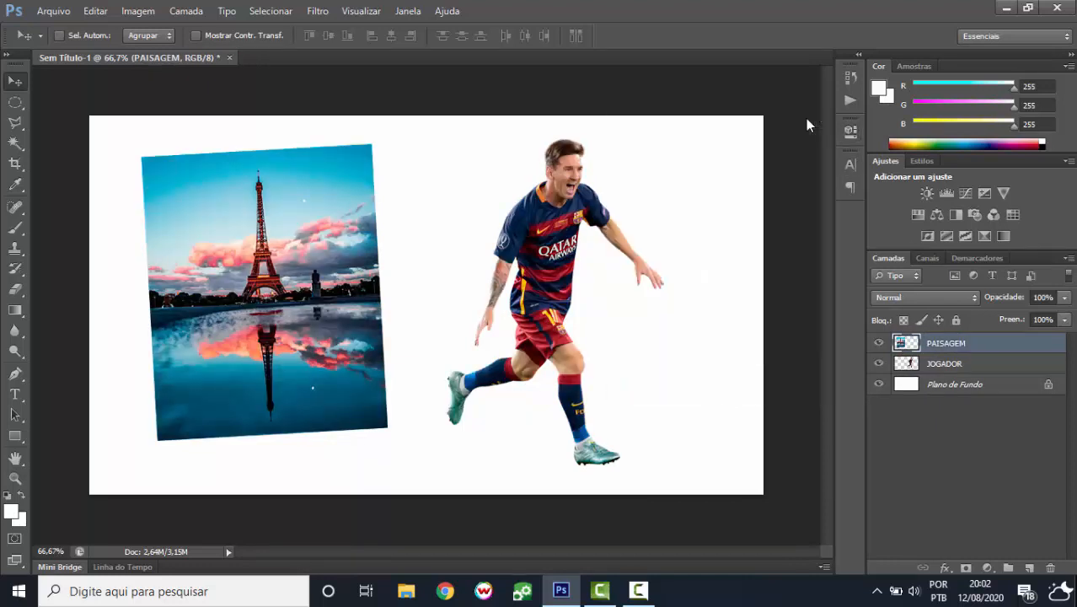
- Rotate the whole canvas 90° clockwise
click(157, 8)
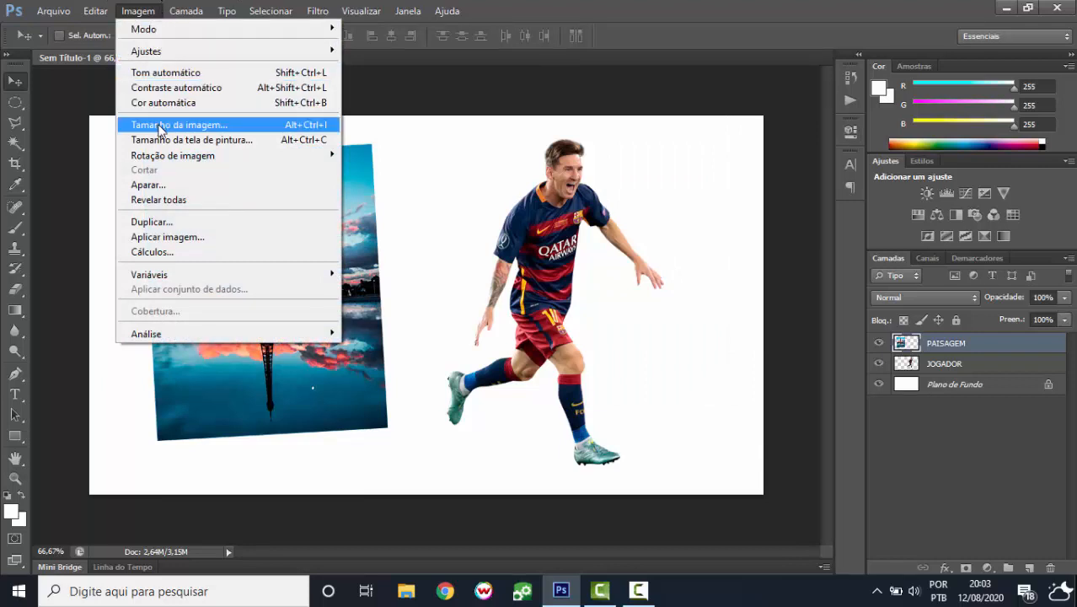
mouse_move(173, 162)
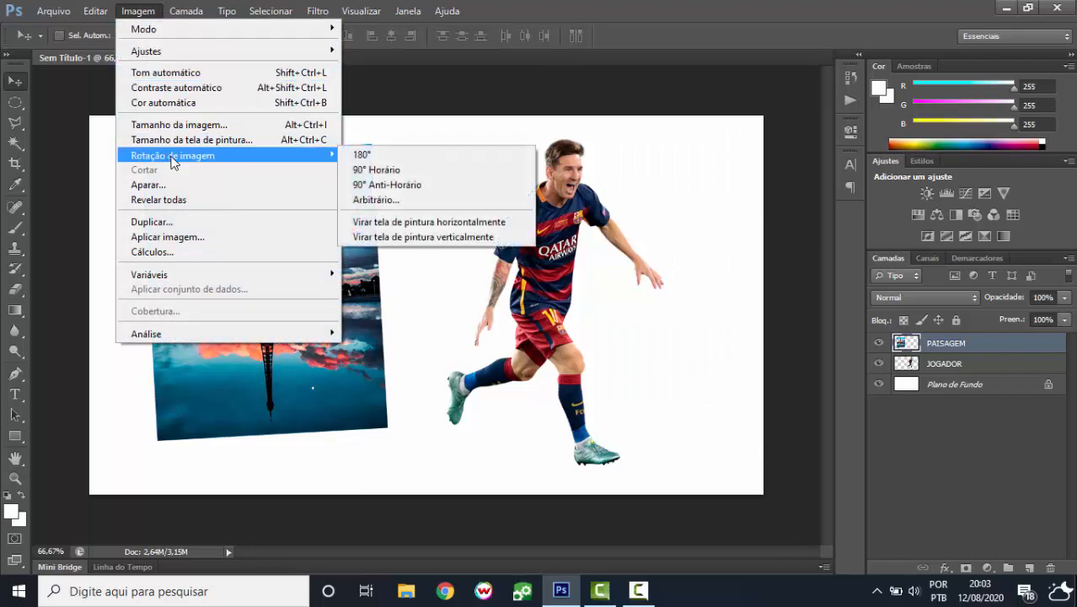
click(426, 169)
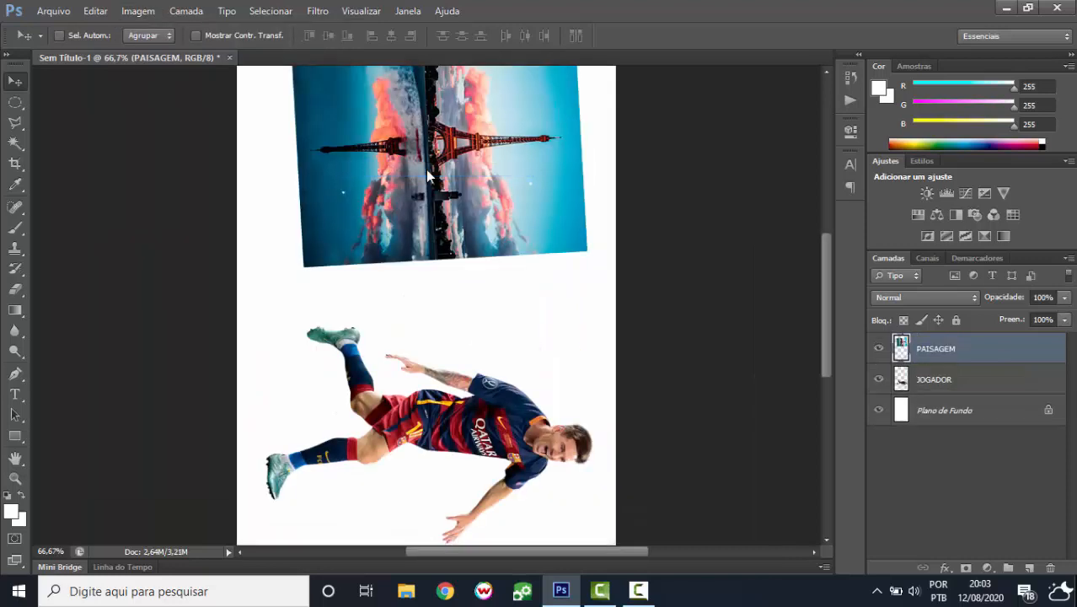
key(ctrl+minus)
key(ctrl+minus)
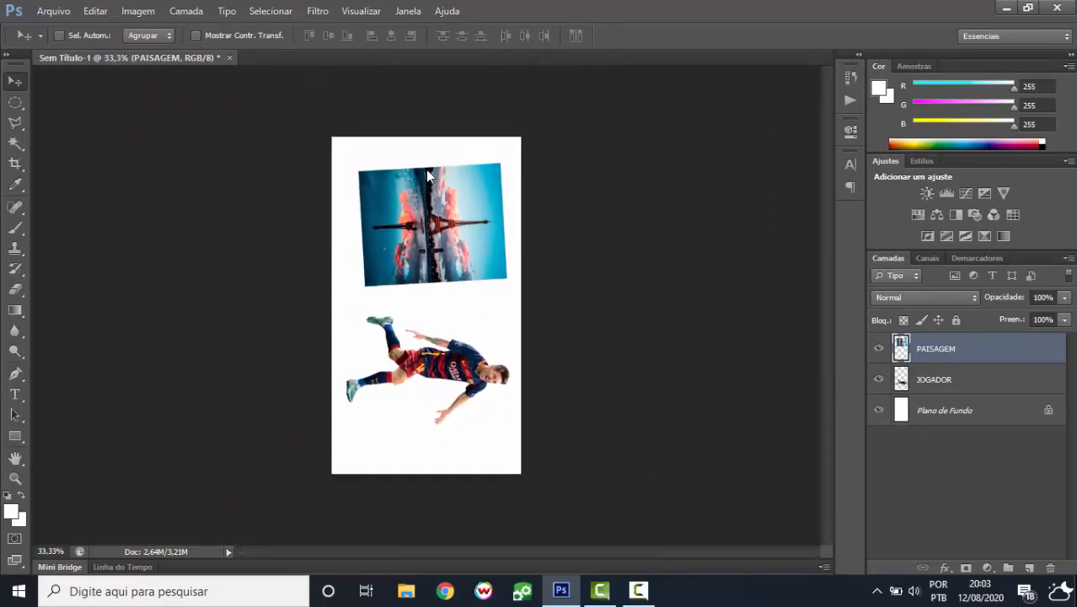
- Rotate the whole canvas 90° counterclockwise, back to its landscape orientation
click(147, 10)
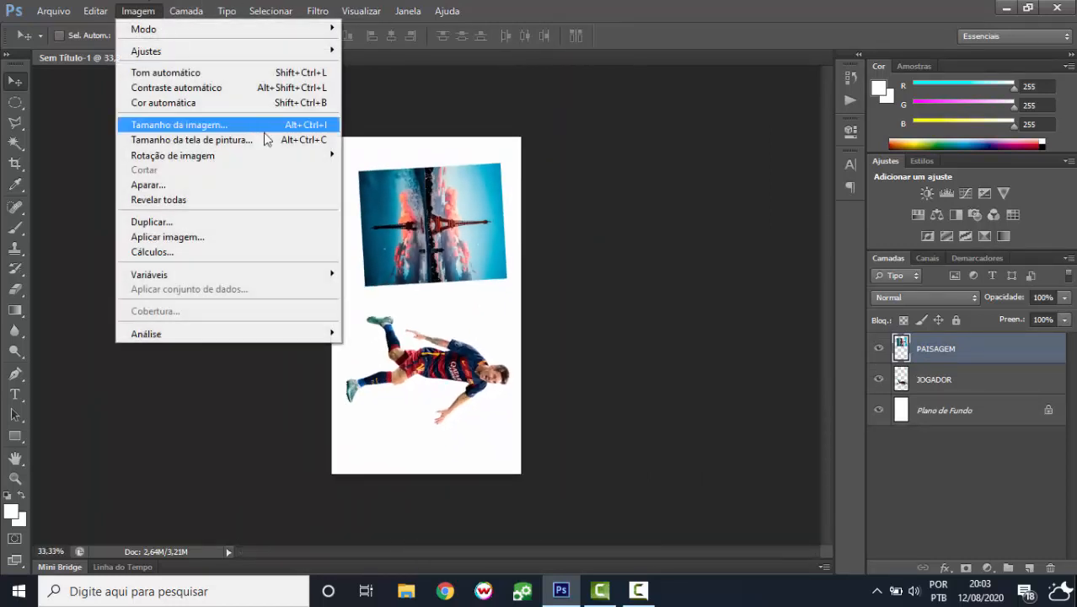
mouse_move(313, 153)
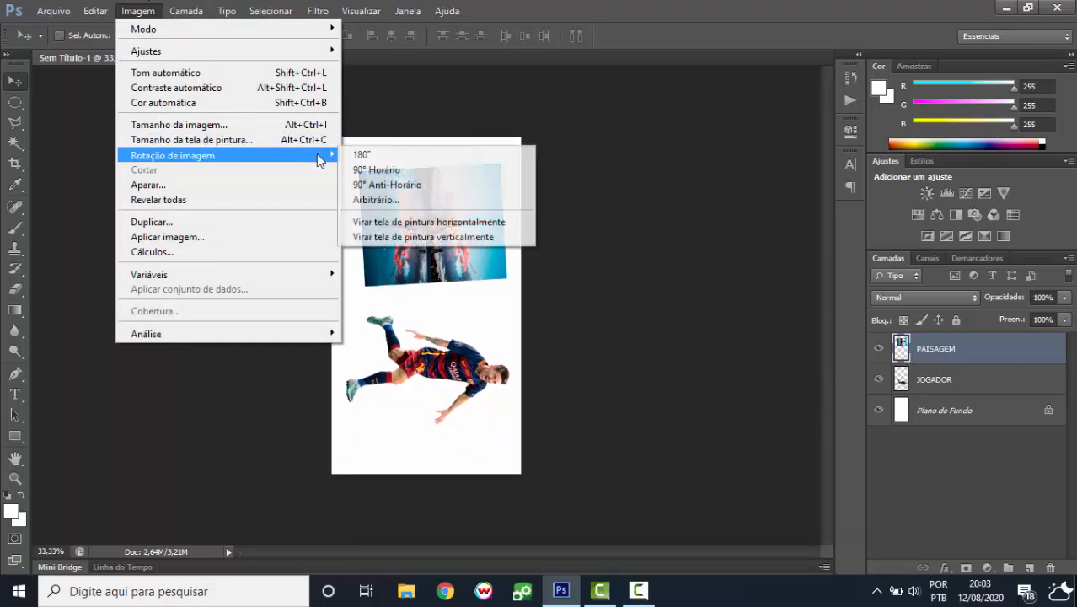
click(413, 185)
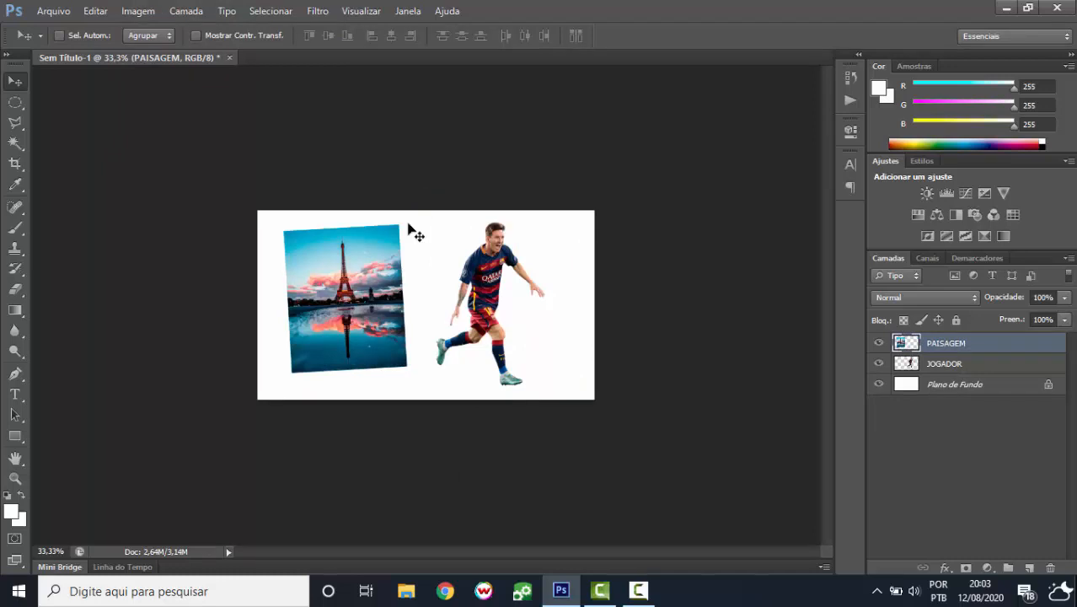
key(ctrl+plus)
key(ctrl+plus)
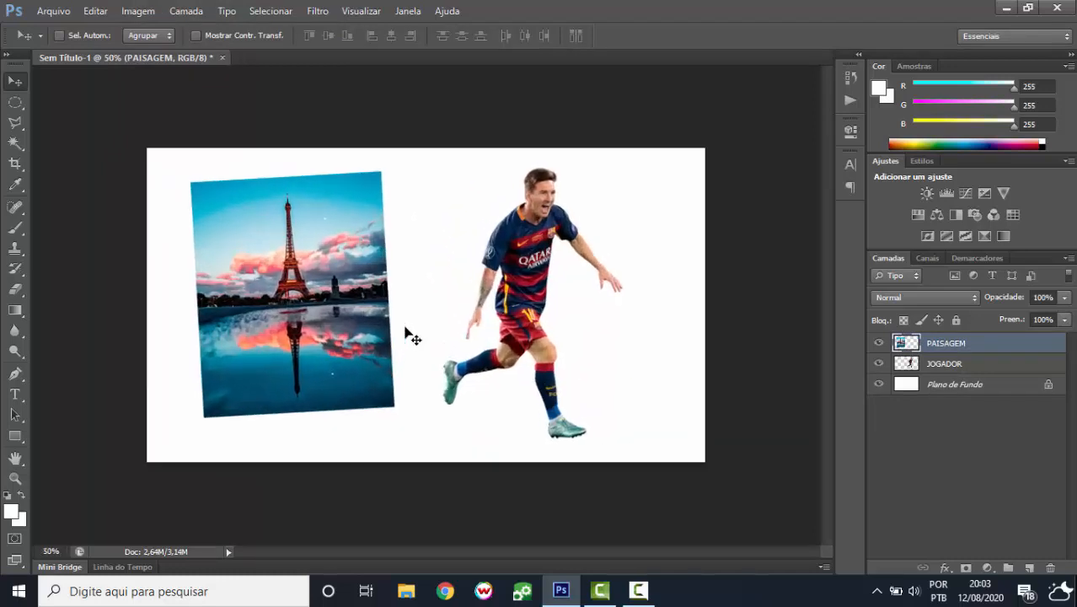
- Create a new layer named NOVA CAMADA above PAISAGEM, with Normal mode and 100% opacity
click(136, 10)
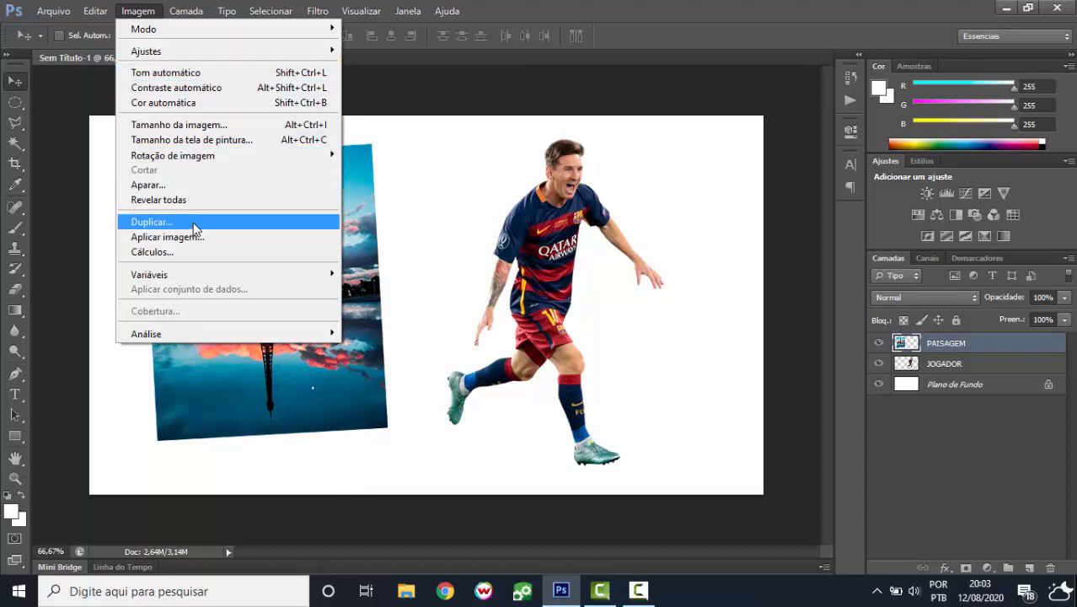
mouse_move(187, 7)
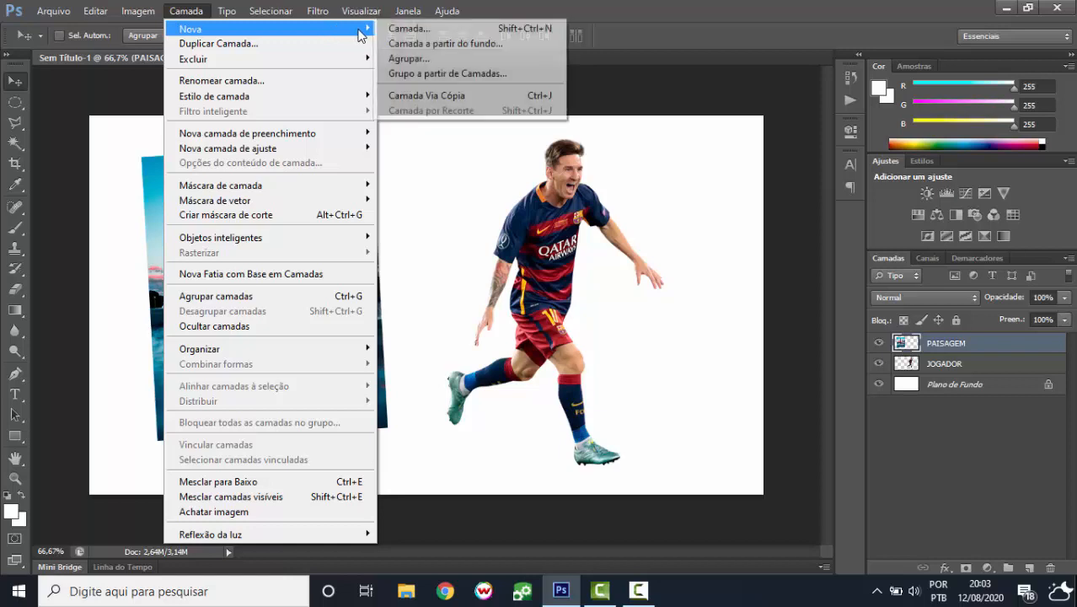
click(409, 31)
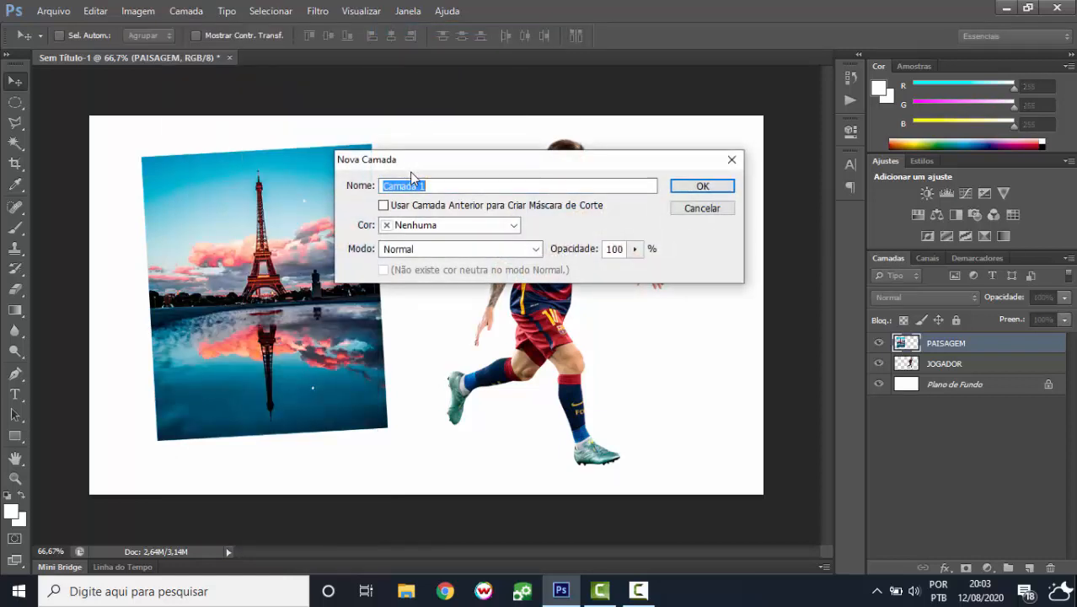
text(NOVO)
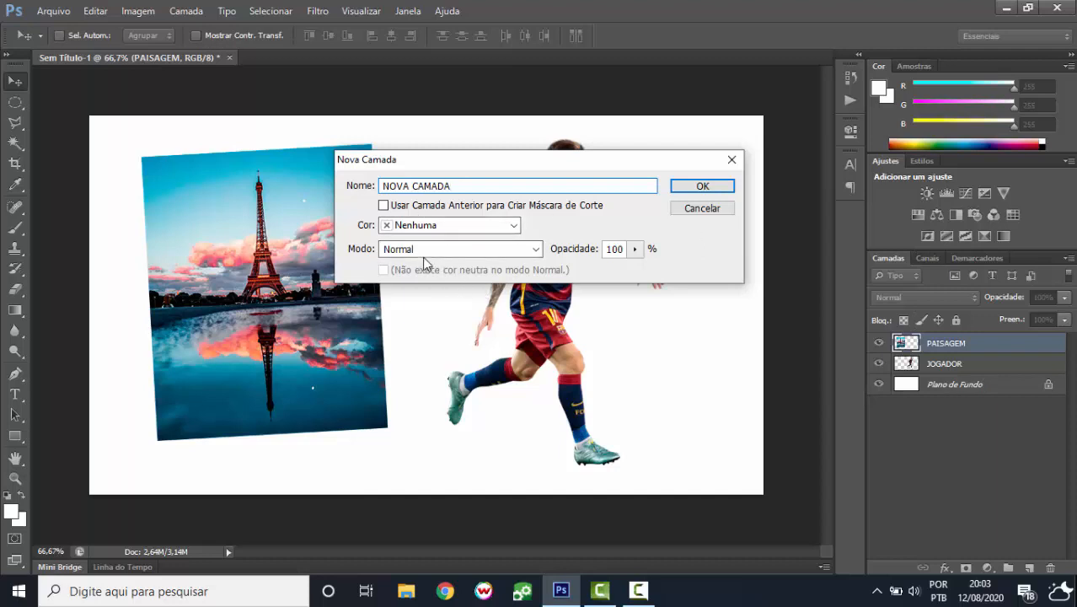
click(687, 193)
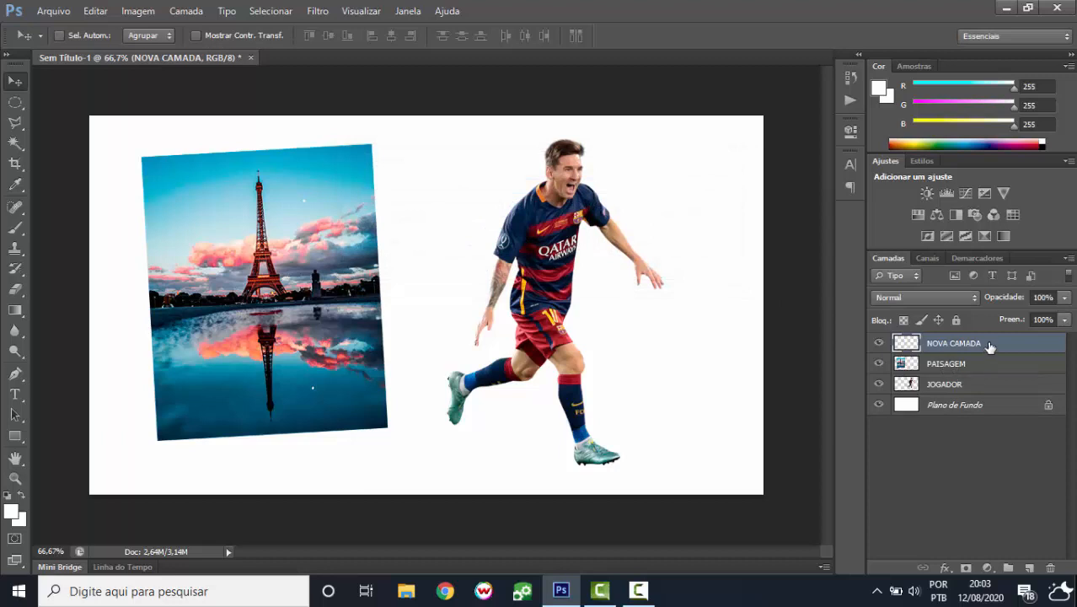
- Brush a diagonal dark blue (#092357) band between landscape and player on NOVA CAMADA, repainting it at 100% brush opacity
click(10, 213)
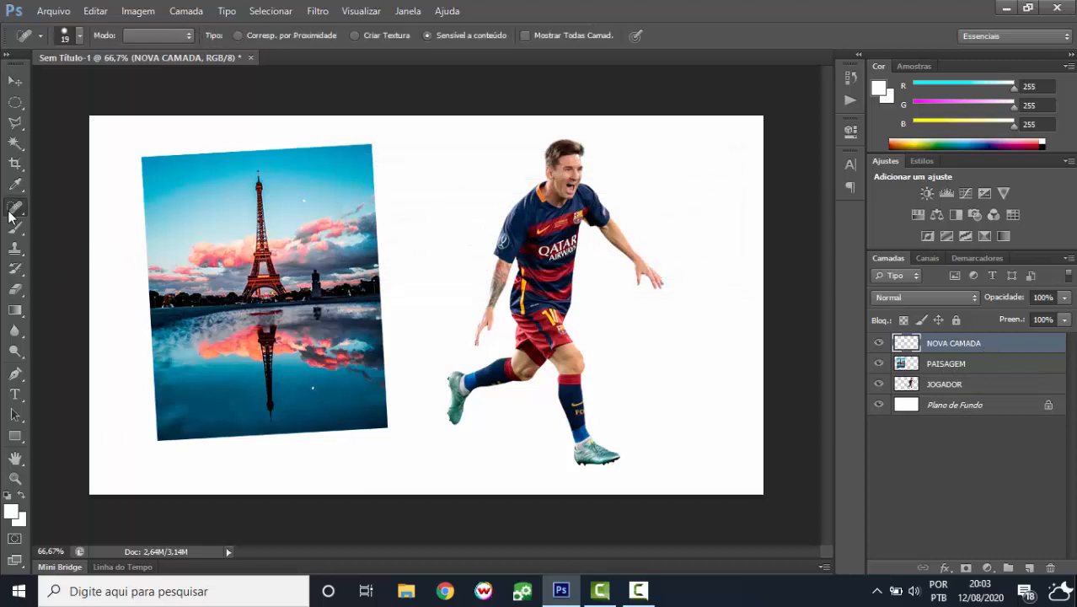
click(15, 228)
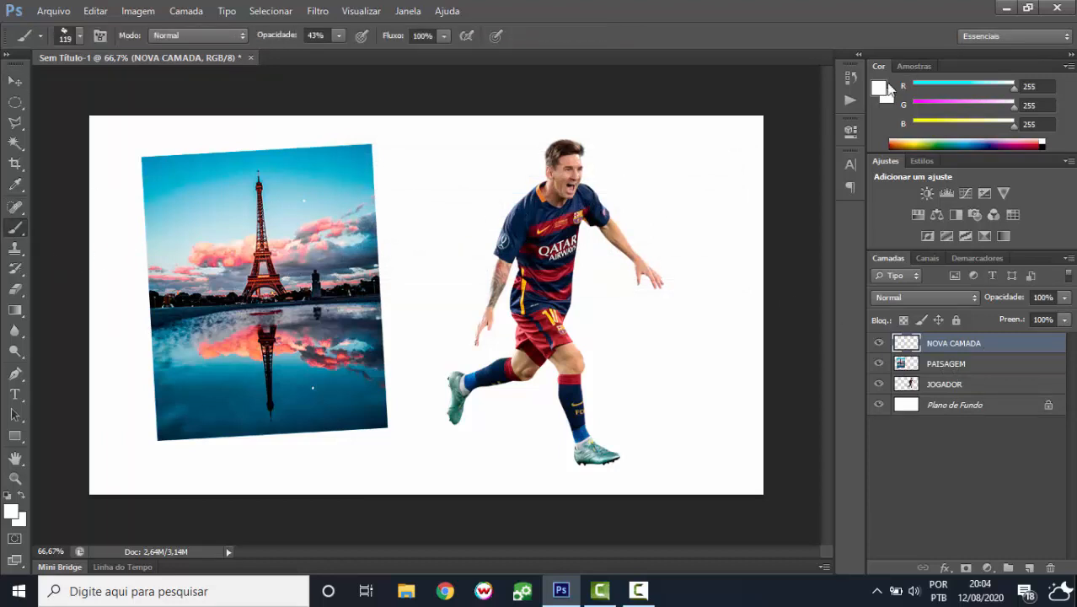
click(888, 87)
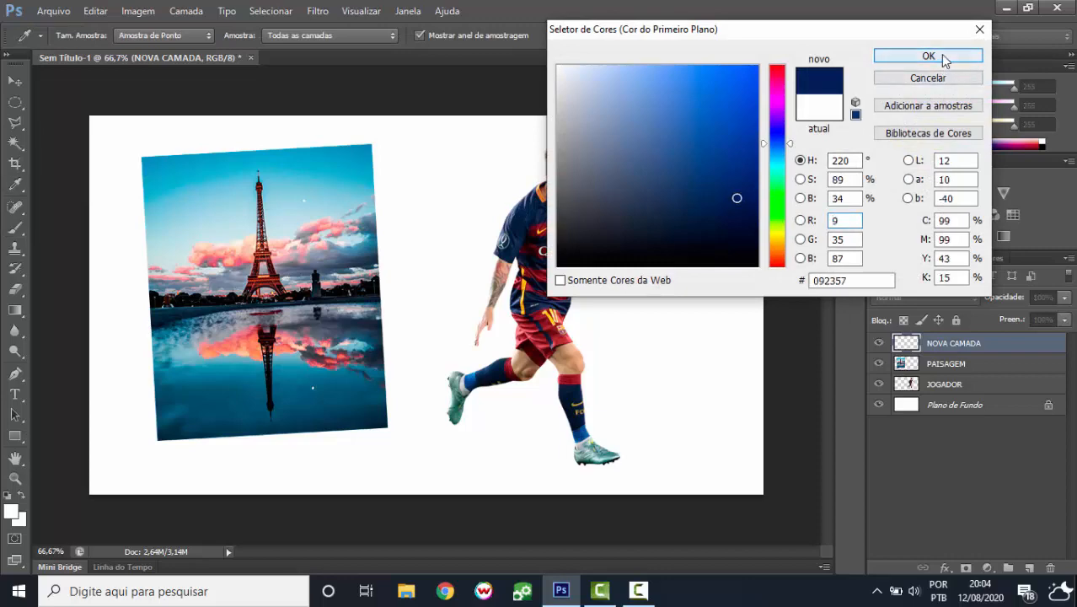
click(929, 55)
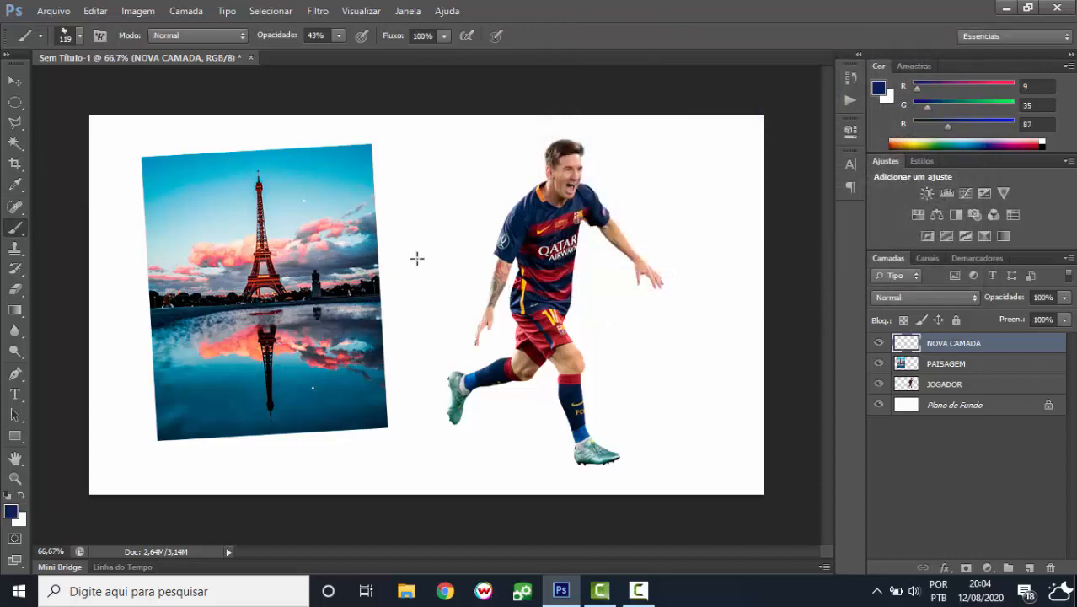
mouse_move(486, 203)
mouse_down()
mouse_move(392, 304)
mouse_move(413, 291)
mouse_move(429, 298)
mouse_up()
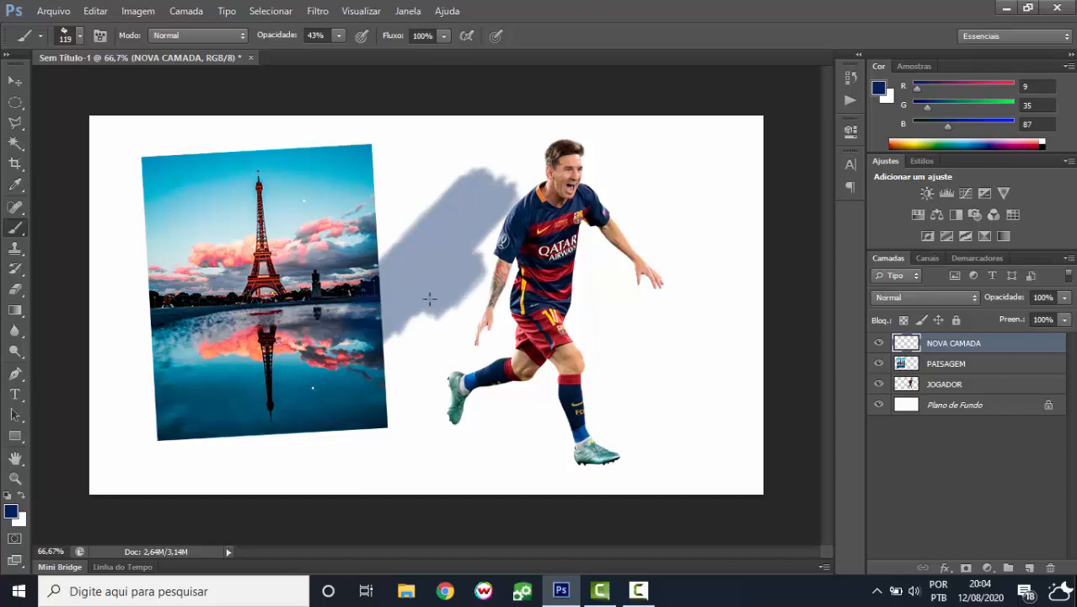
click(338, 36)
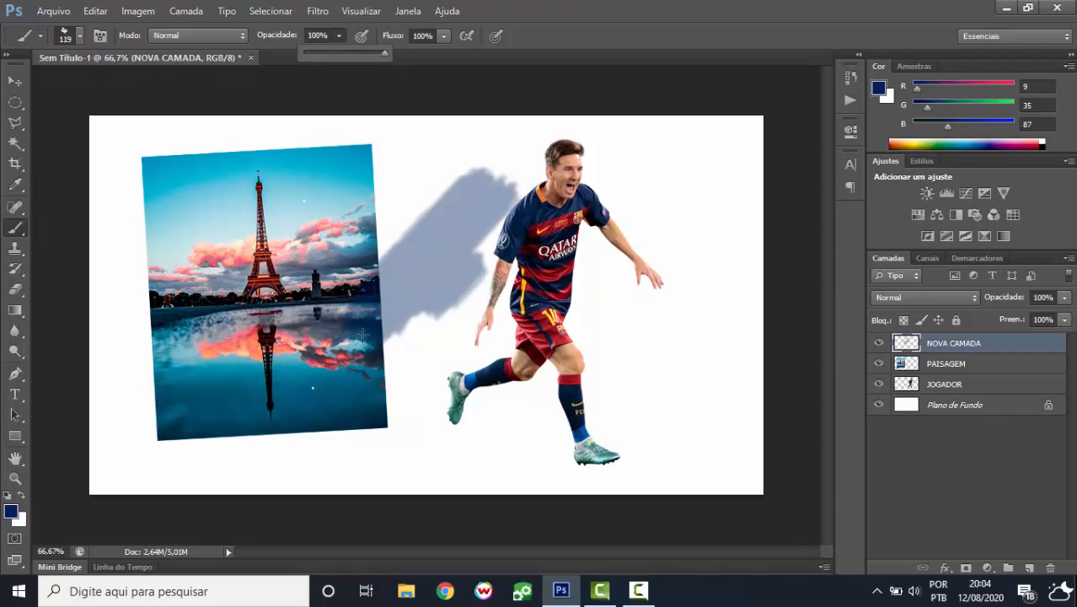
mouse_move(362, 335)
mouse_down()
mouse_move(513, 171)
mouse_move(356, 318)
mouse_move(401, 330)
mouse_move(439, 270)
mouse_up()
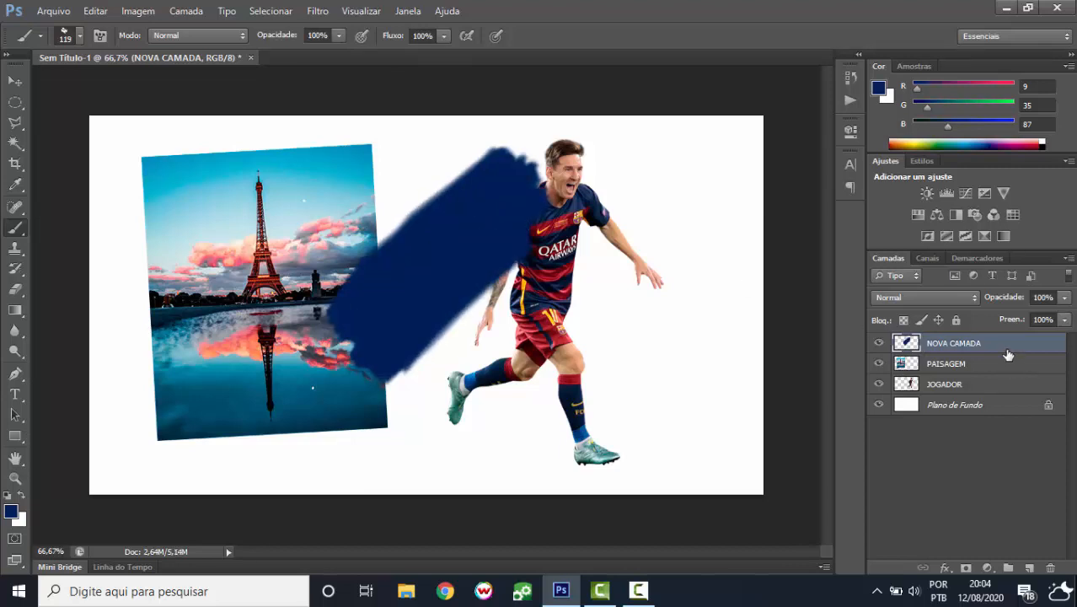
- Move the painted blue band around the canvas, hiding and reshowing the NOVA CAMADA layer between moves
click(15, 80)
mouse_move(357, 201)
mouse_down()
mouse_move(408, 236)
mouse_move(556, 279)
mouse_move(396, 312)
mouse_move(504, 301)
mouse_move(624, 329)
mouse_move(590, 253)
mouse_move(355, 306)
mouse_move(457, 269)
mouse_move(327, 277)
mouse_move(374, 311)
mouse_up()
click(879, 343)
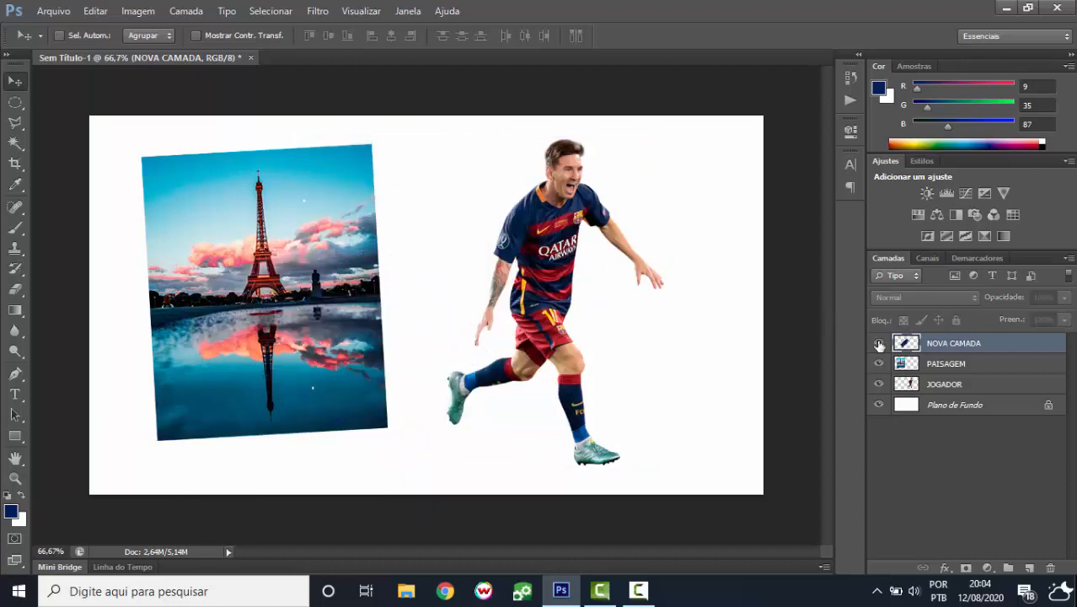
click(879, 344)
mouse_move(396, 308)
mouse_down()
mouse_move(325, 345)
mouse_move(472, 231)
mouse_up()
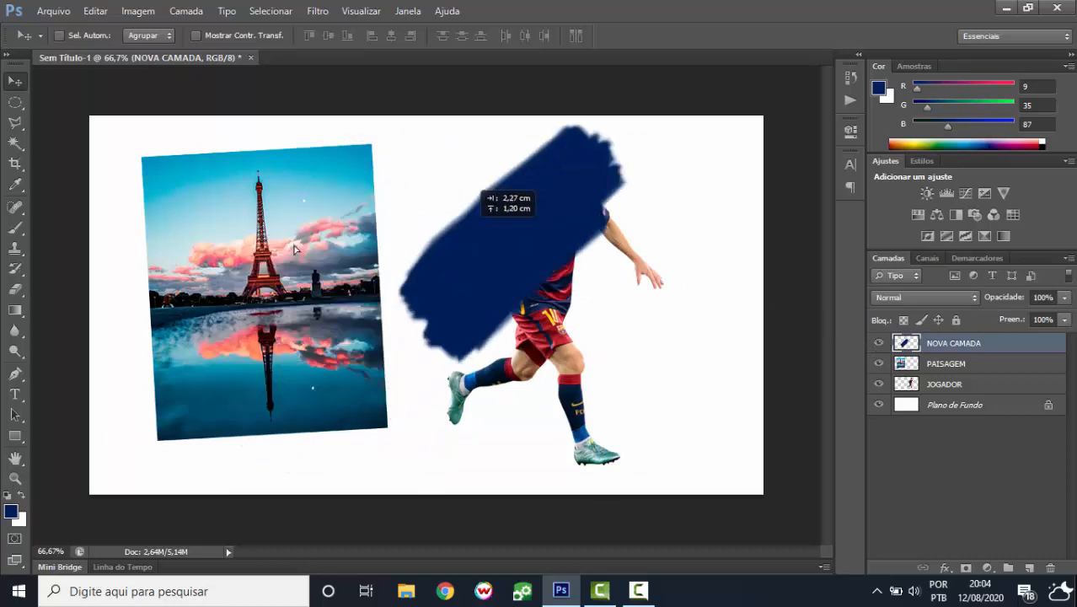
- Move the blue band down over the player, and delete the NOVA CAMADA layer
mouse_move(294, 249)
mouse_down()
mouse_move(375, 274)
mouse_move(425, 261)
mouse_move(517, 284)
mouse_move(497, 297)
mouse_up()
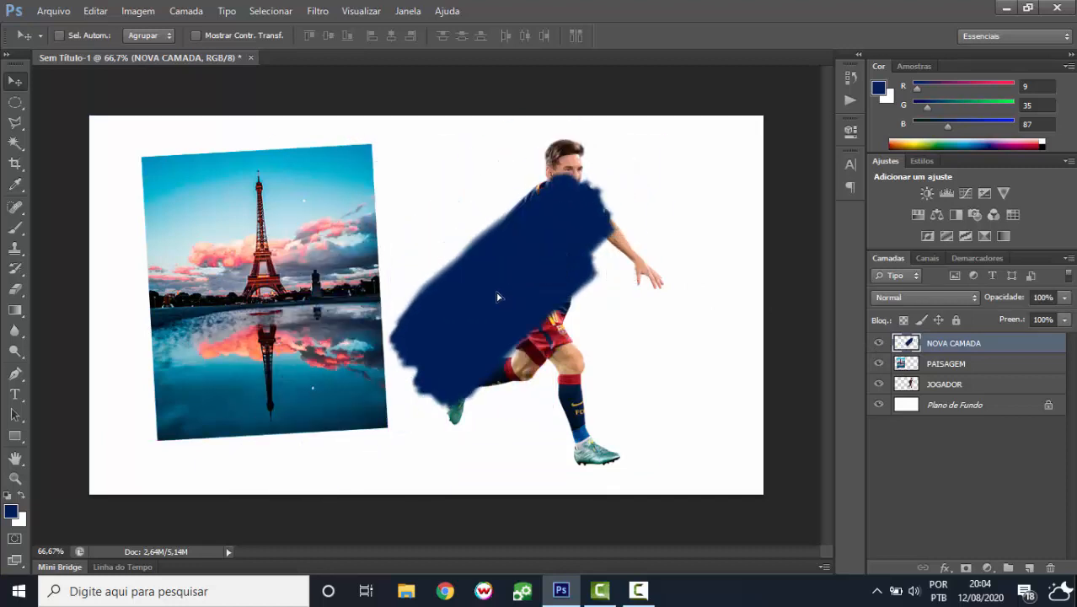
key(Delete)
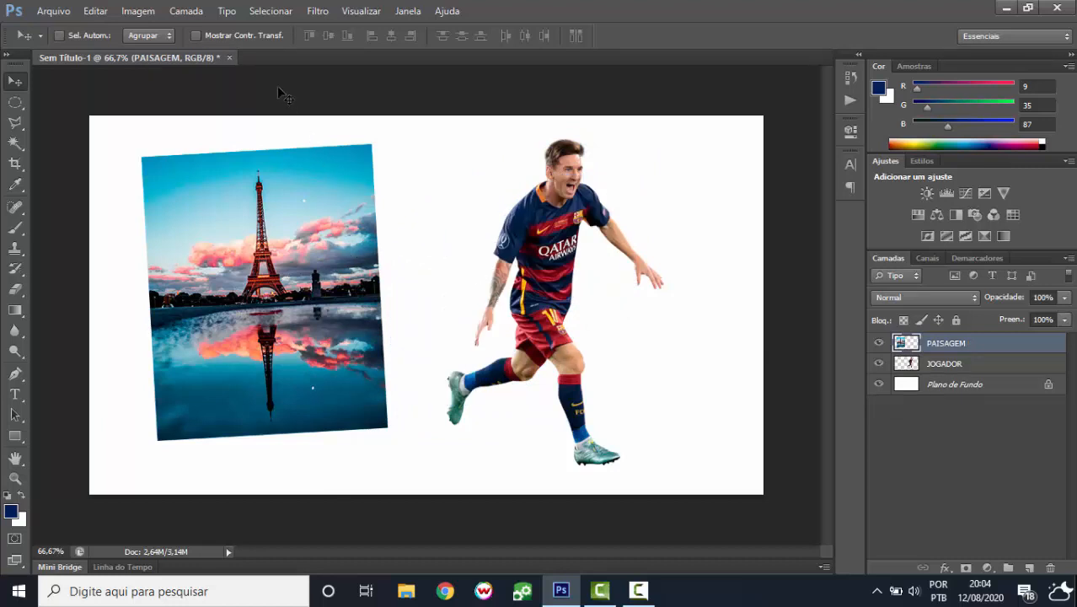
- Duplicate the PAISAGEM layer as PAISAGEM cópia in the same document and offset the copy slightly down and to the right of the original
click(185, 10)
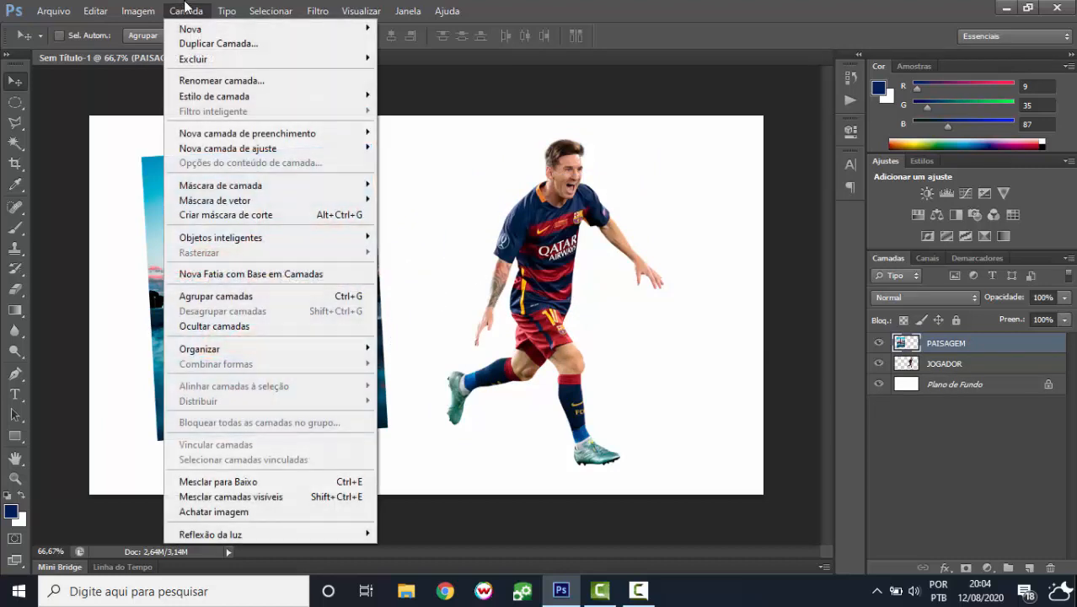
mouse_move(193, 28)
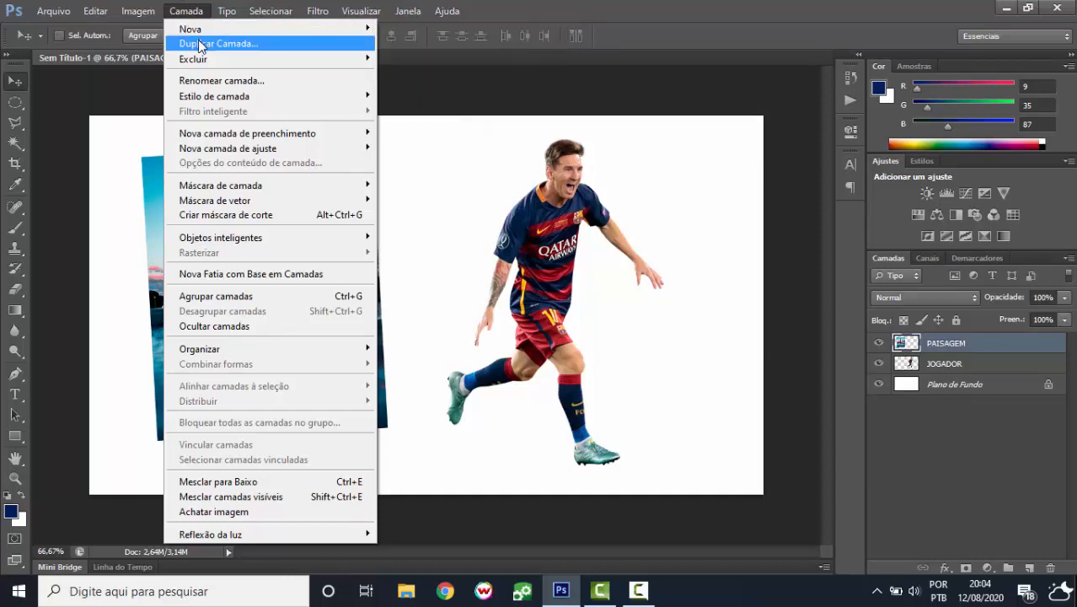
click(200, 45)
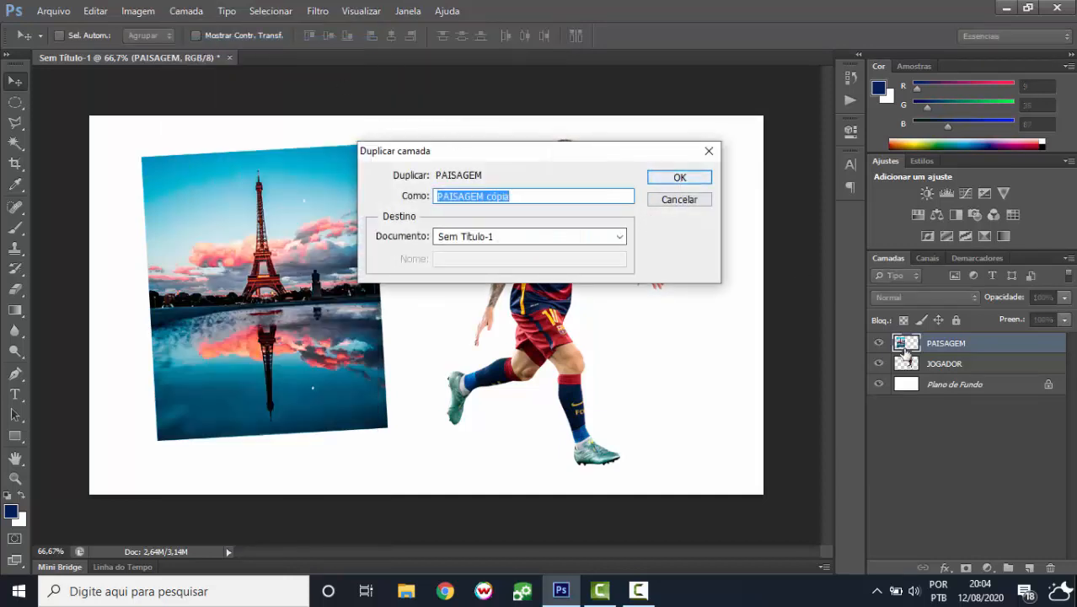
click(657, 180)
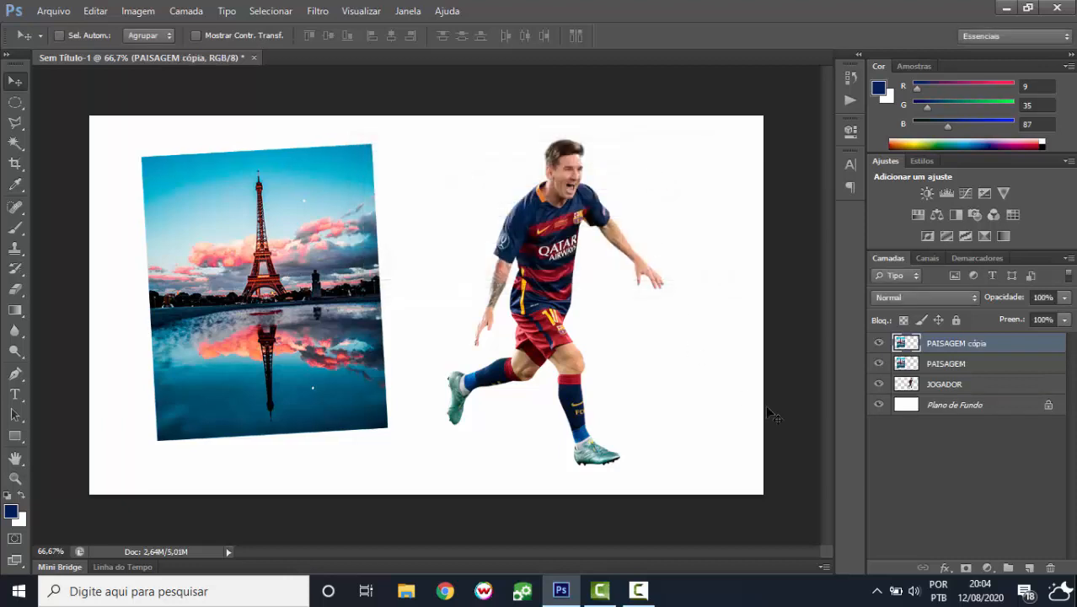
drag(657, 296, 451, 330)
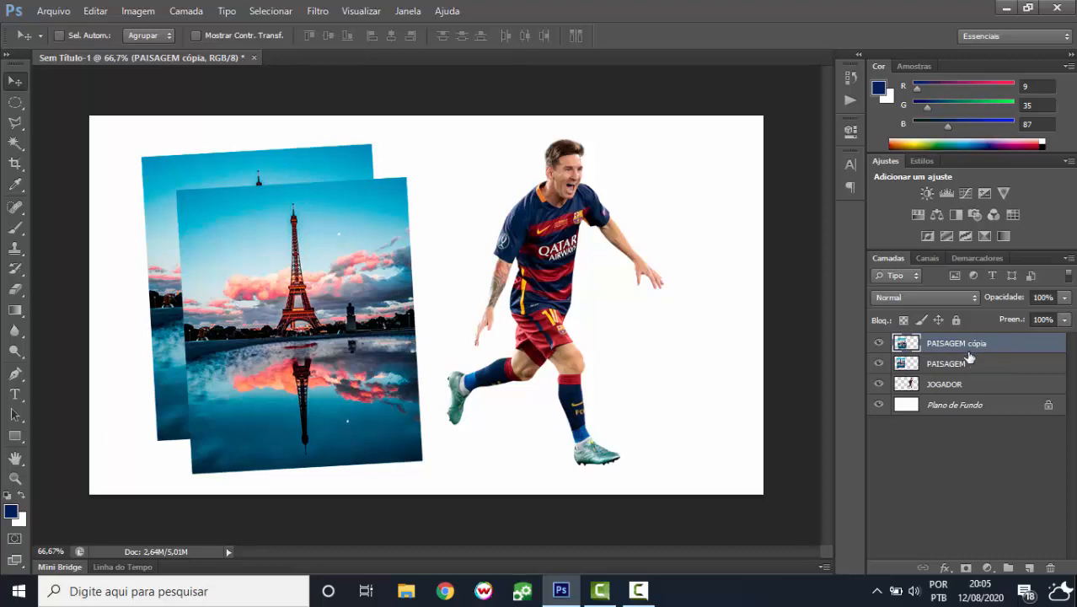
- Duplicate the JOGADOR layer as JOGADOR cópia and move the copy to the right of the original player
click(957, 384)
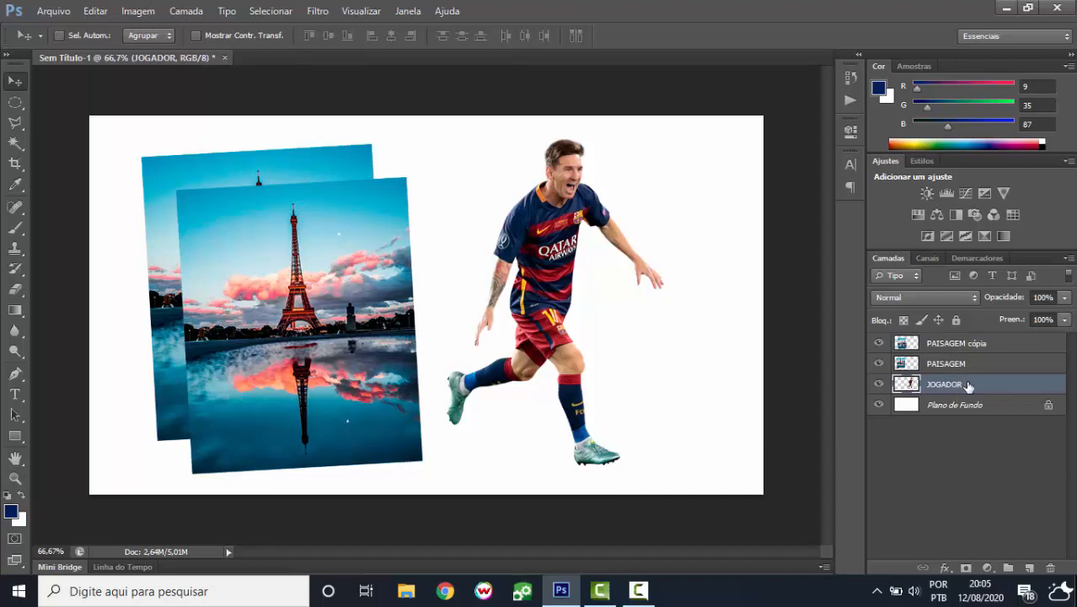
right_click(969, 385)
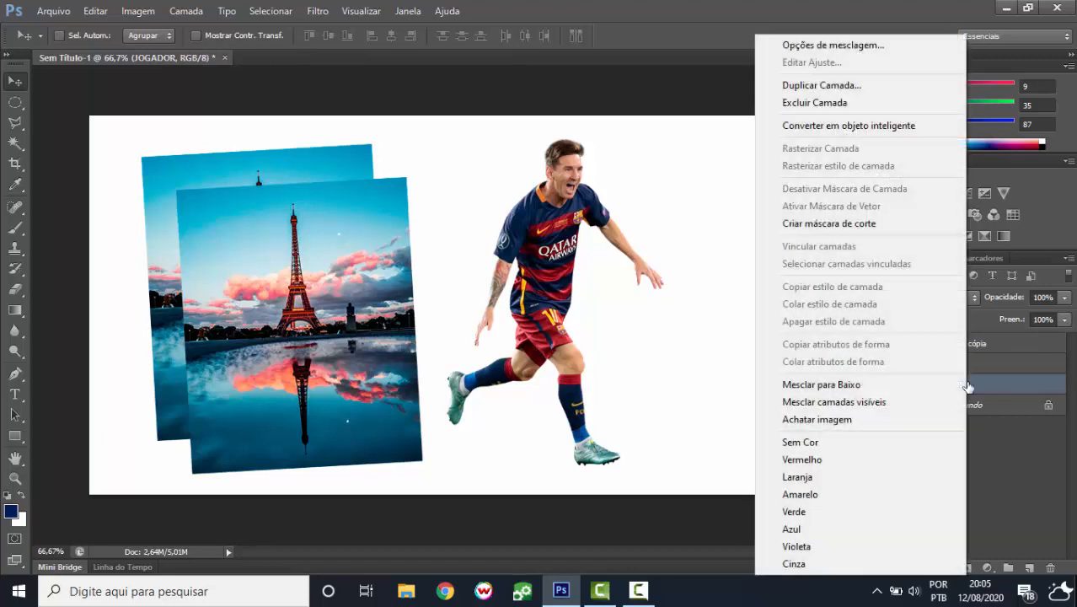
click(835, 85)
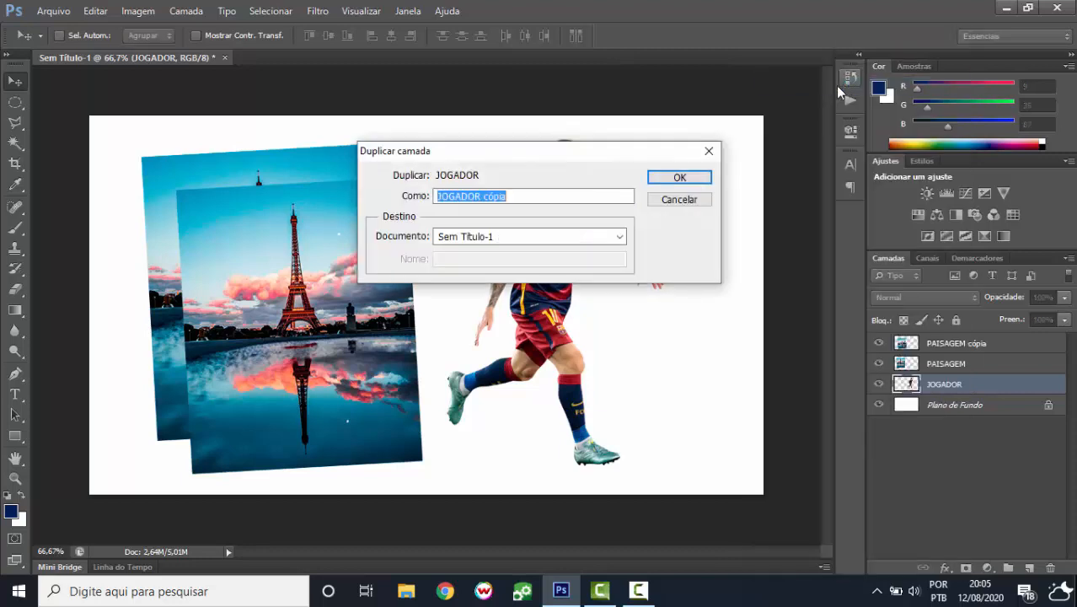
click(679, 177)
drag(515, 221, 615, 245)
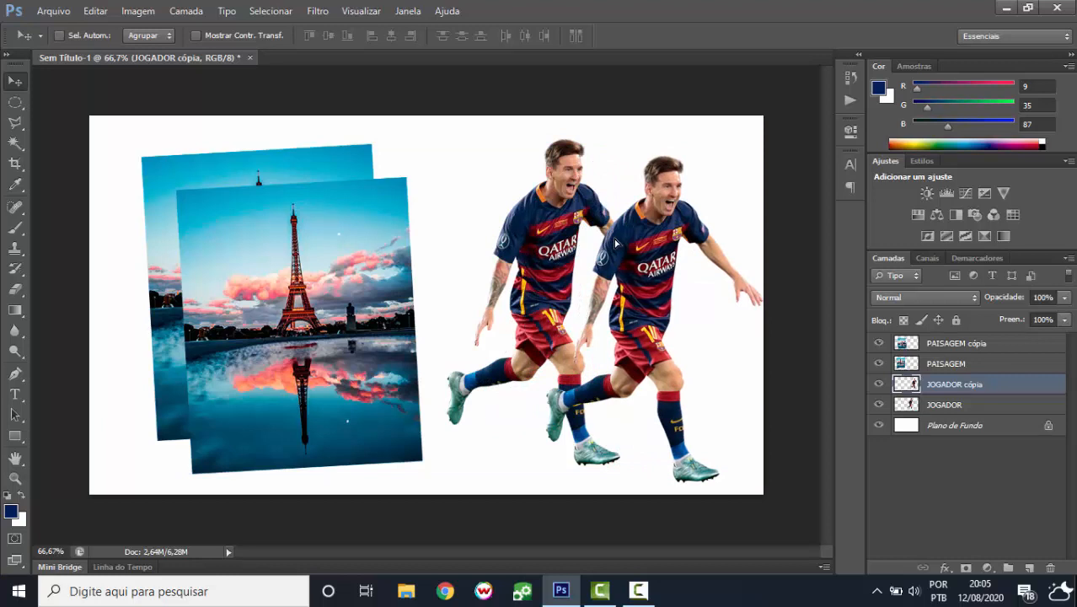
- Rename the JOGADOR cópia layer as JOGADOR 2
click(181, 12)
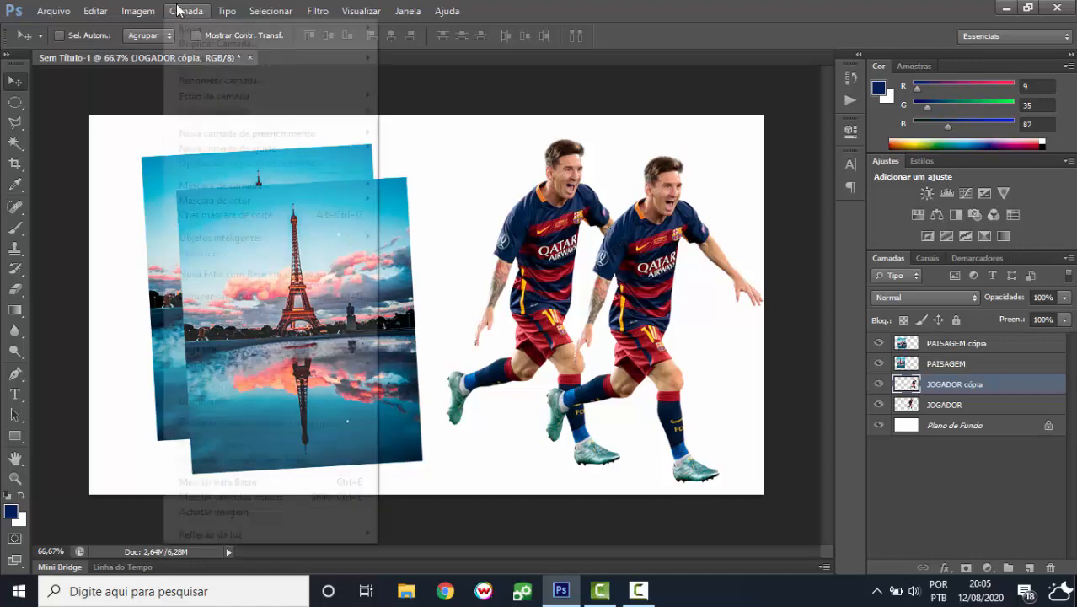
mouse_move(206, 152)
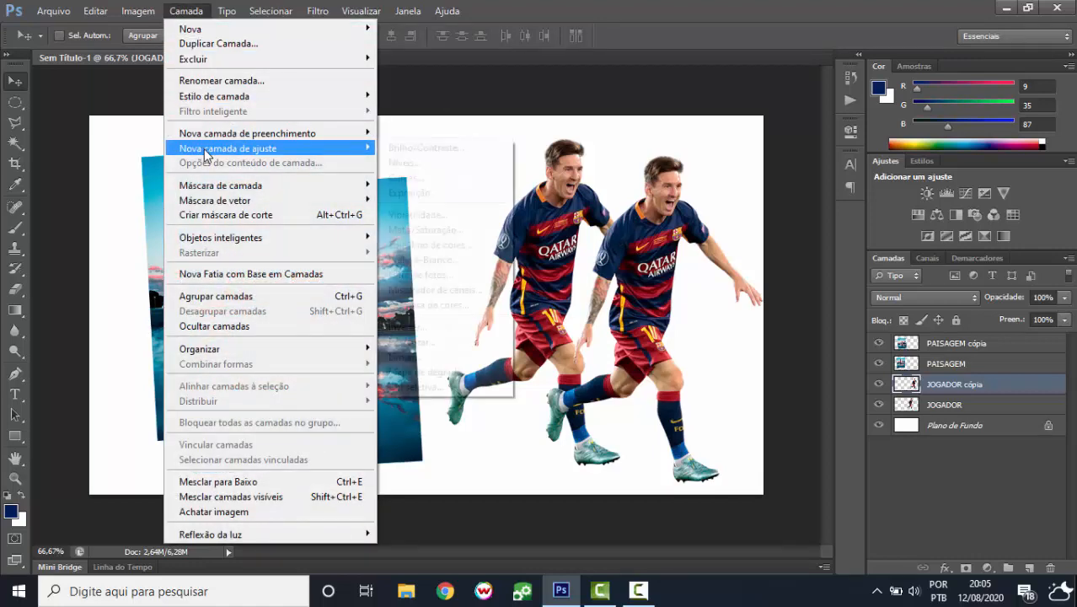
click(241, 81)
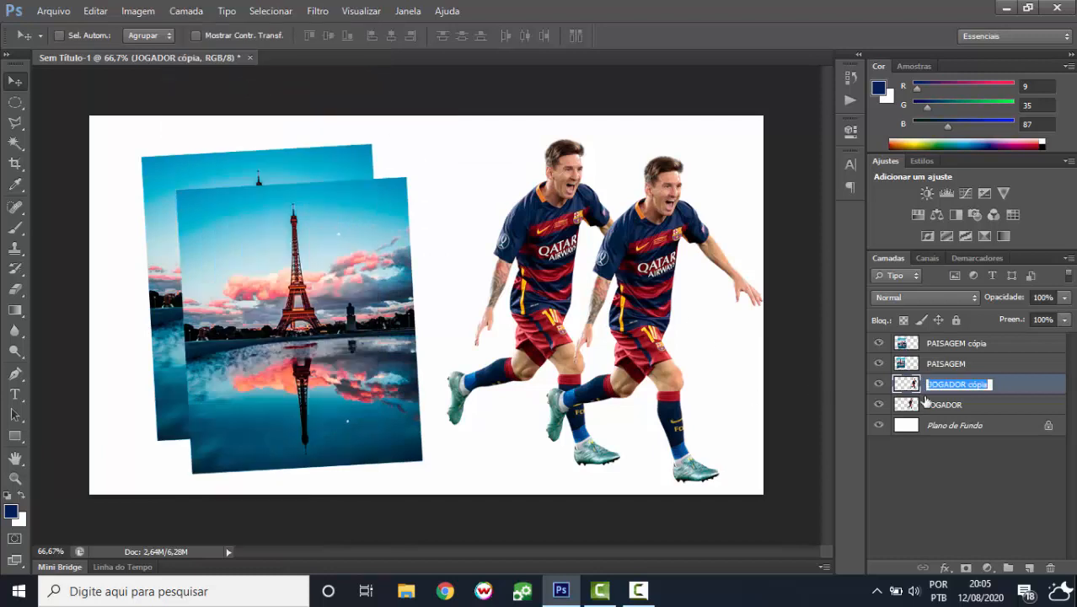
click(992, 384)
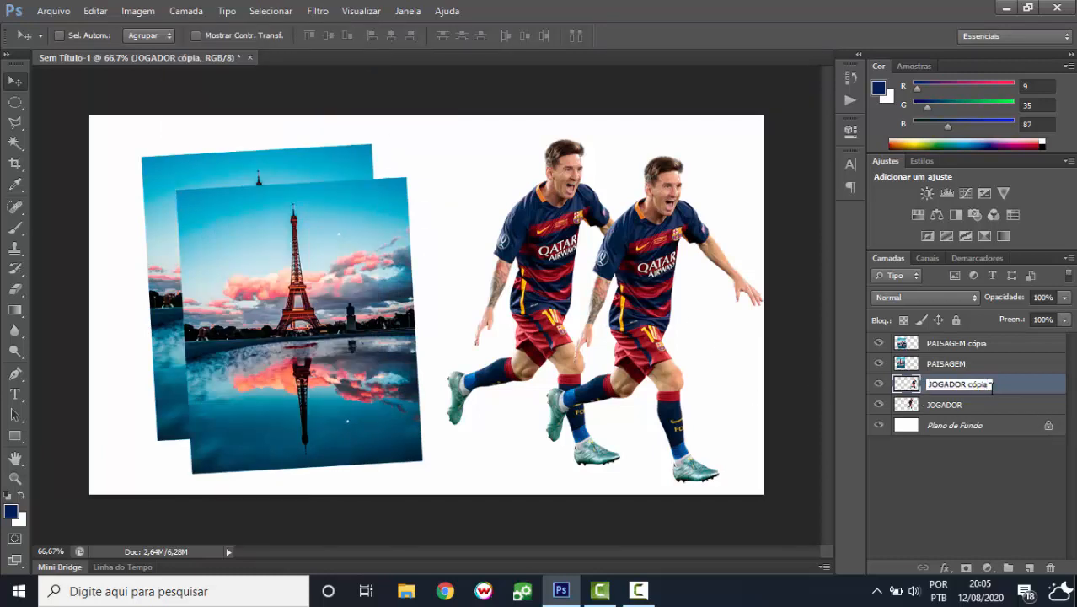
key(BackSpace)
key(BackSpace)
key(BackSpace)
key(BackSpace)
text(2)
click(991, 405)
click(1001, 386)
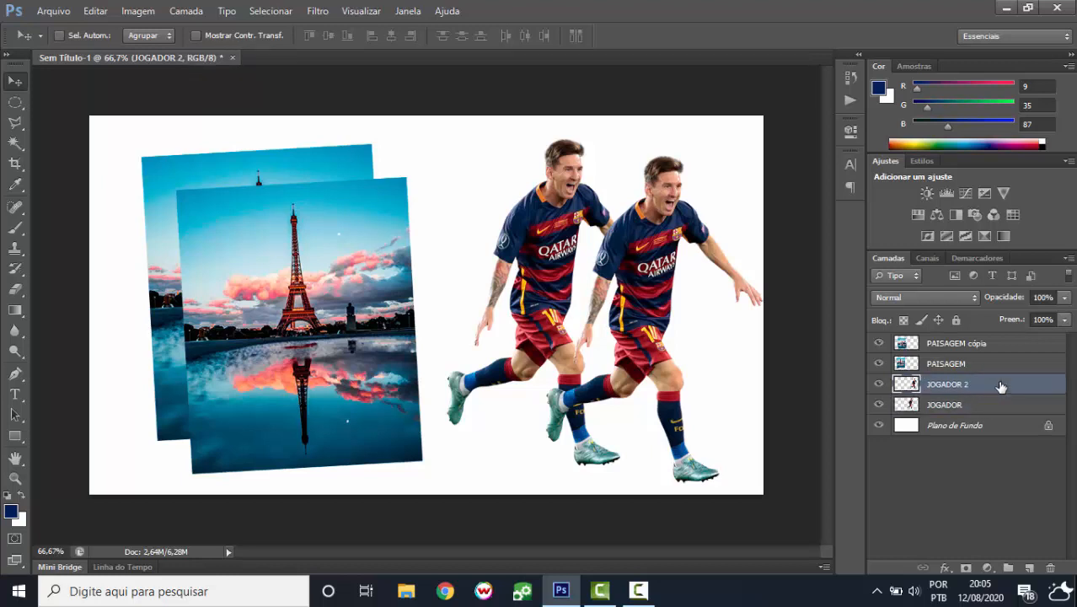
double_click(948, 386)
key(Return)
- Open the layer style settings of JOGADOR 2 and move the dialog clear of the copied player
double_click(1025, 385)
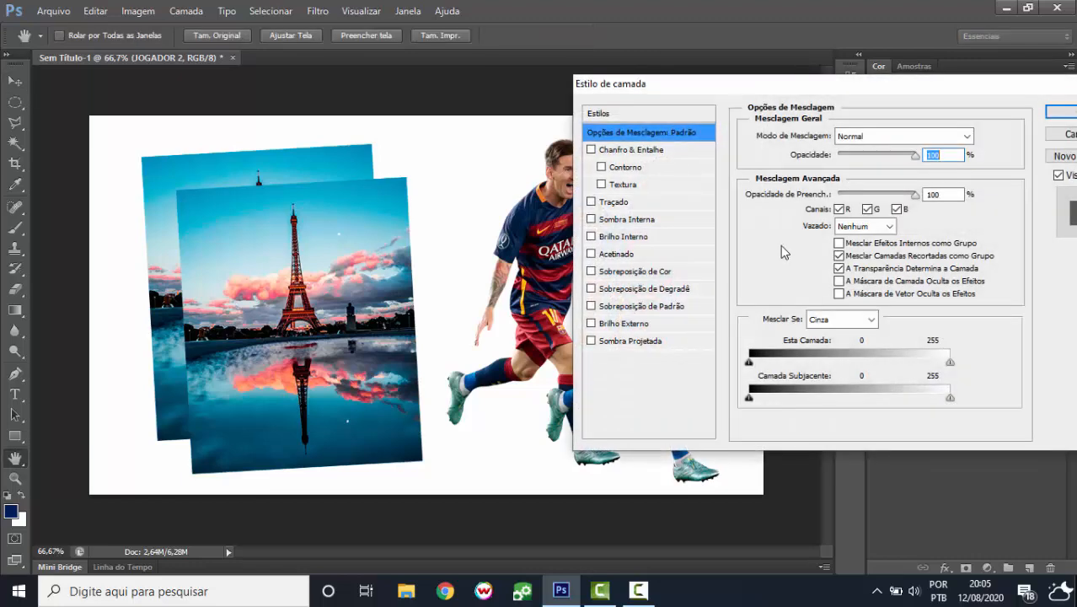
drag(783, 82, 399, 115)
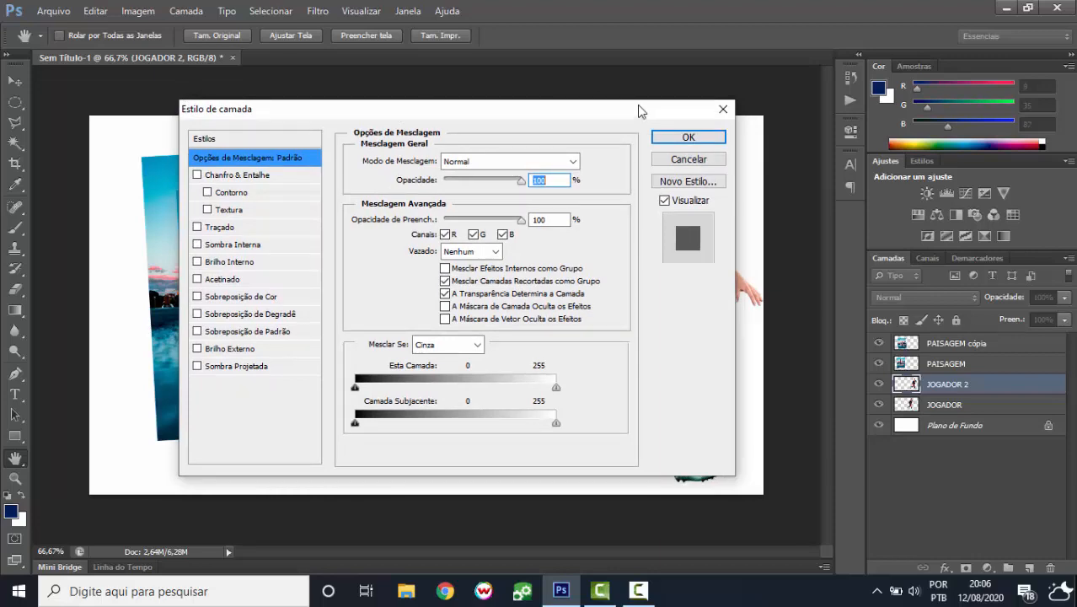
drag(637, 111, 435, 38)
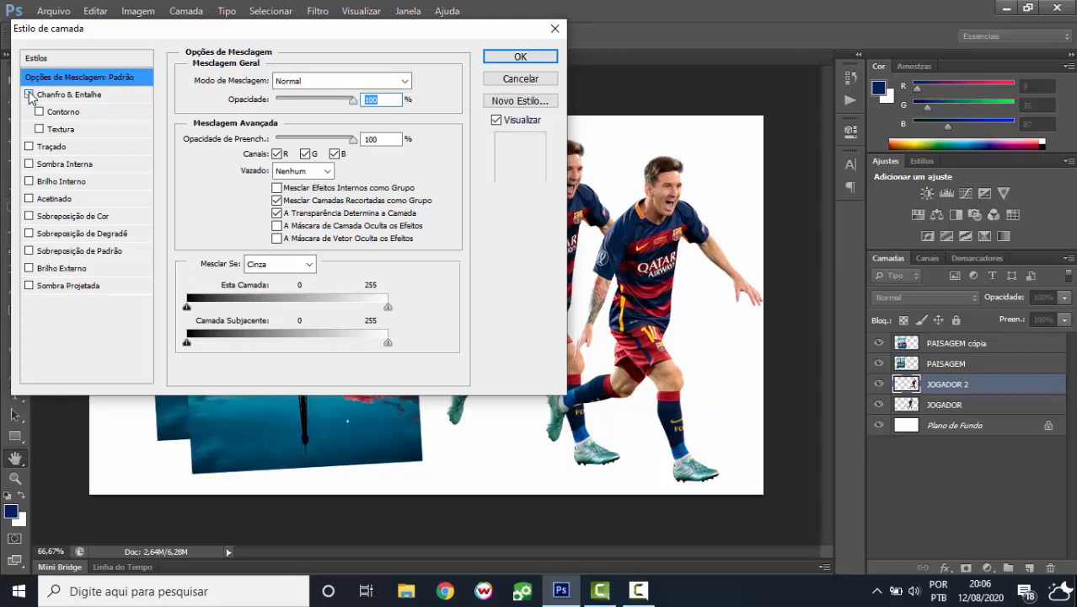
- Try the Bevel & Emboss effect on JOGADOR 2, view its settings, and switch it off again
click(30, 94)
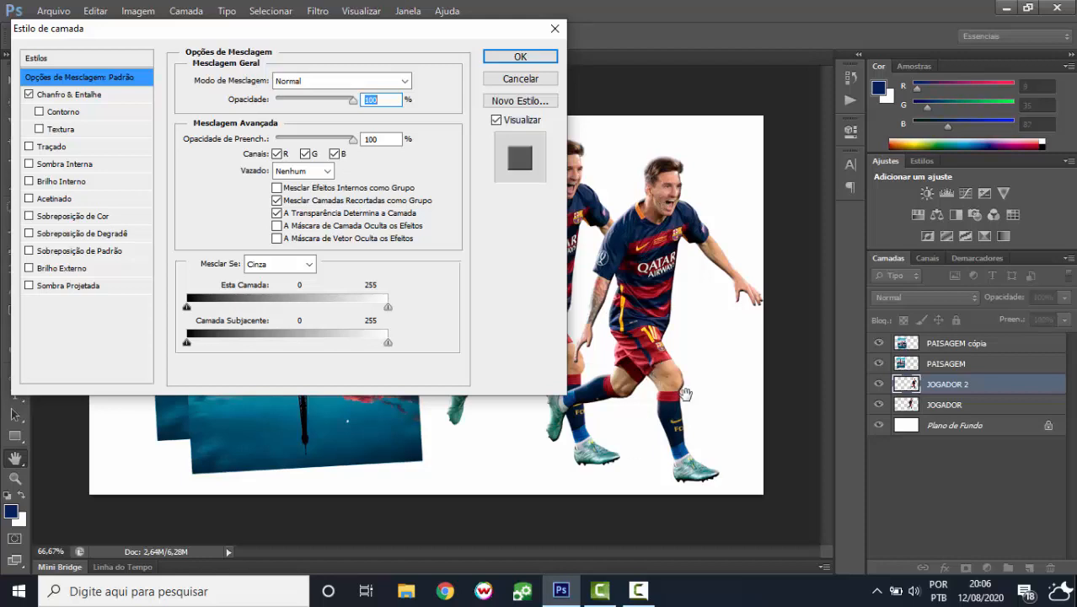
click(89, 98)
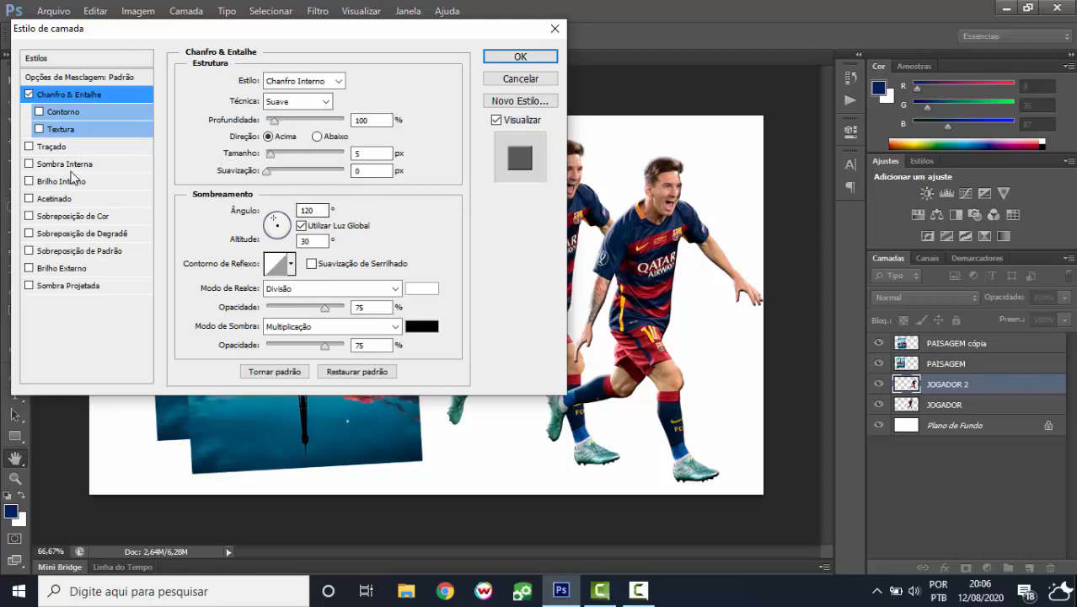
click(30, 95)
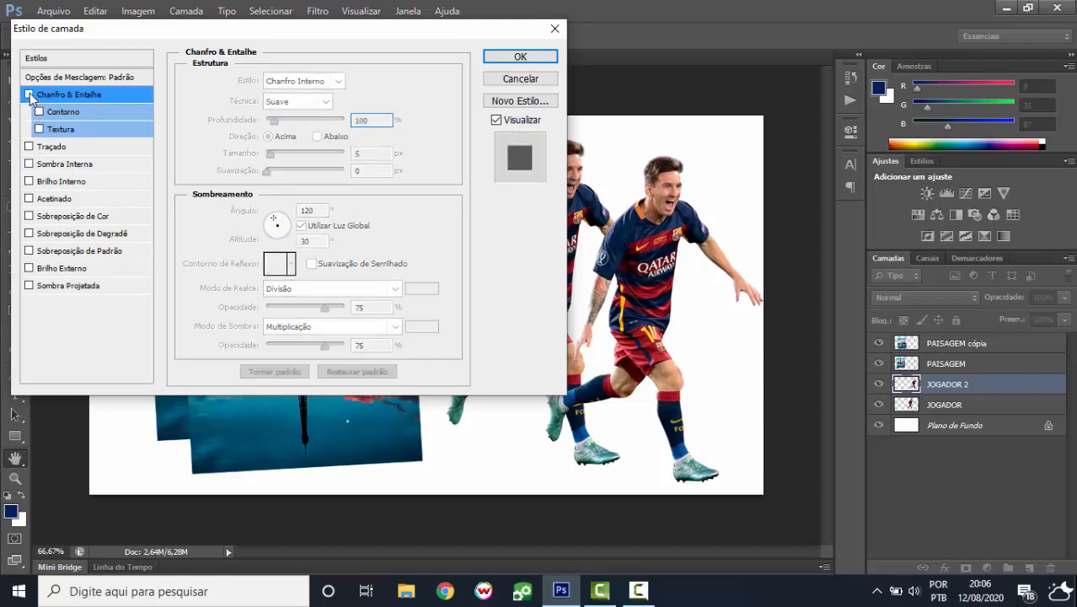
- Try a 6 px black outside Stroke around the player on JOGADOR 2, and switch it off again
click(30, 147)
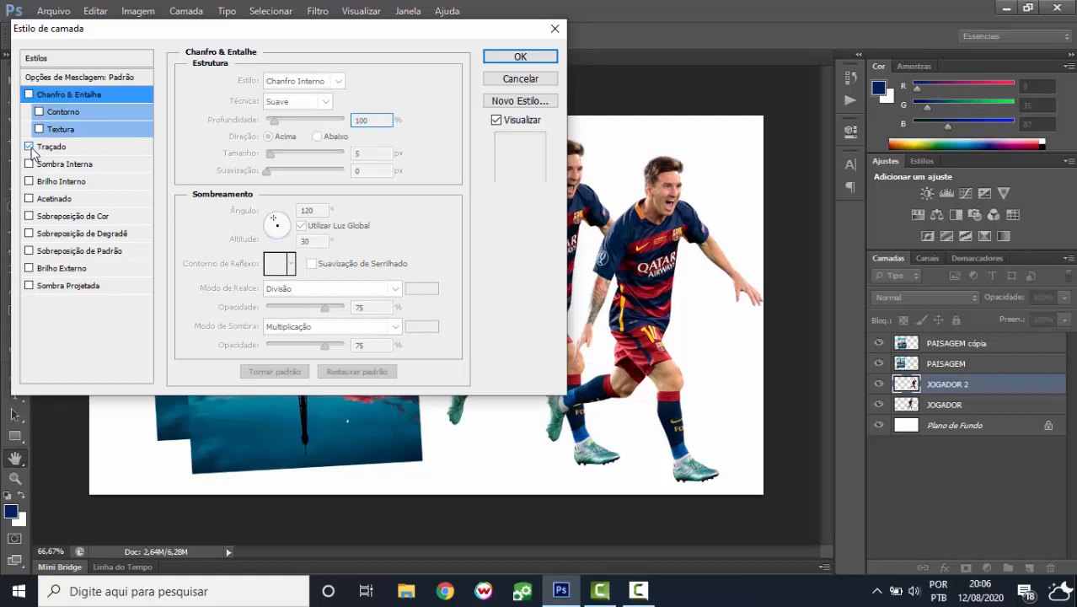
click(44, 148)
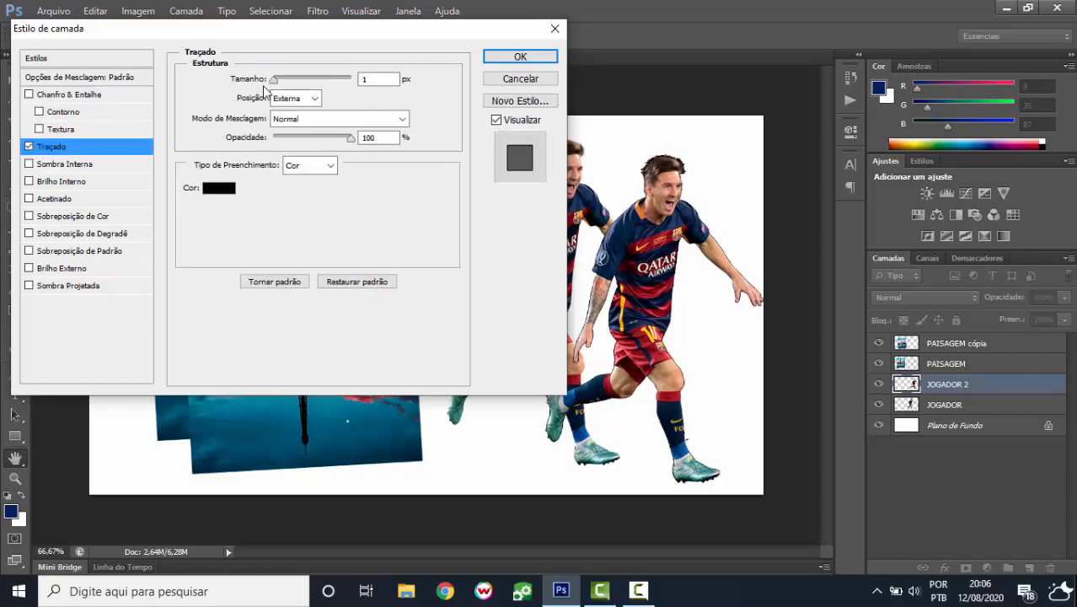
drag(272, 84, 279, 87)
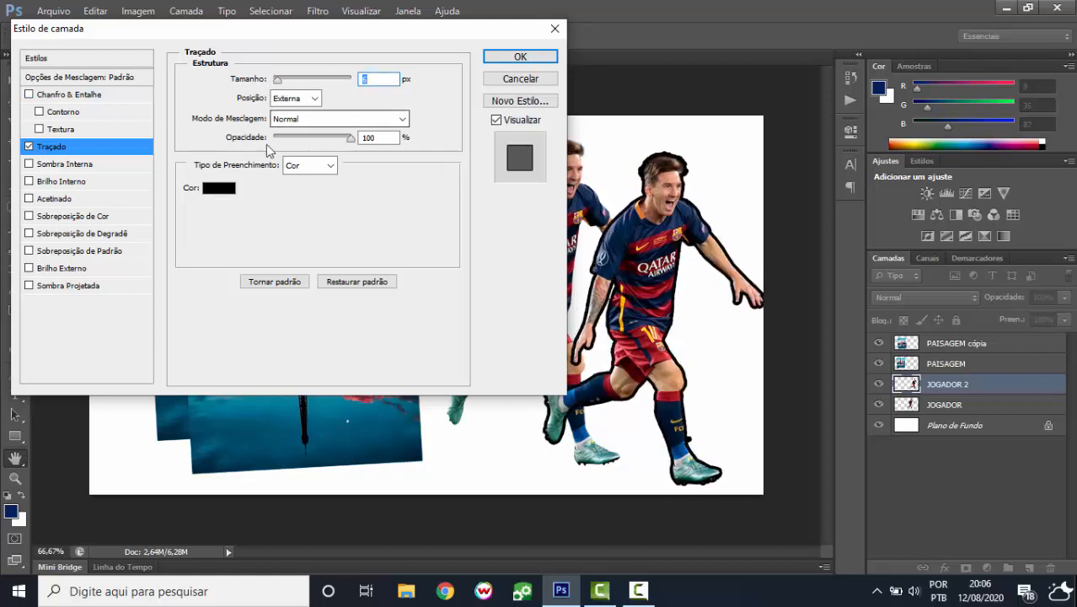
click(29, 146)
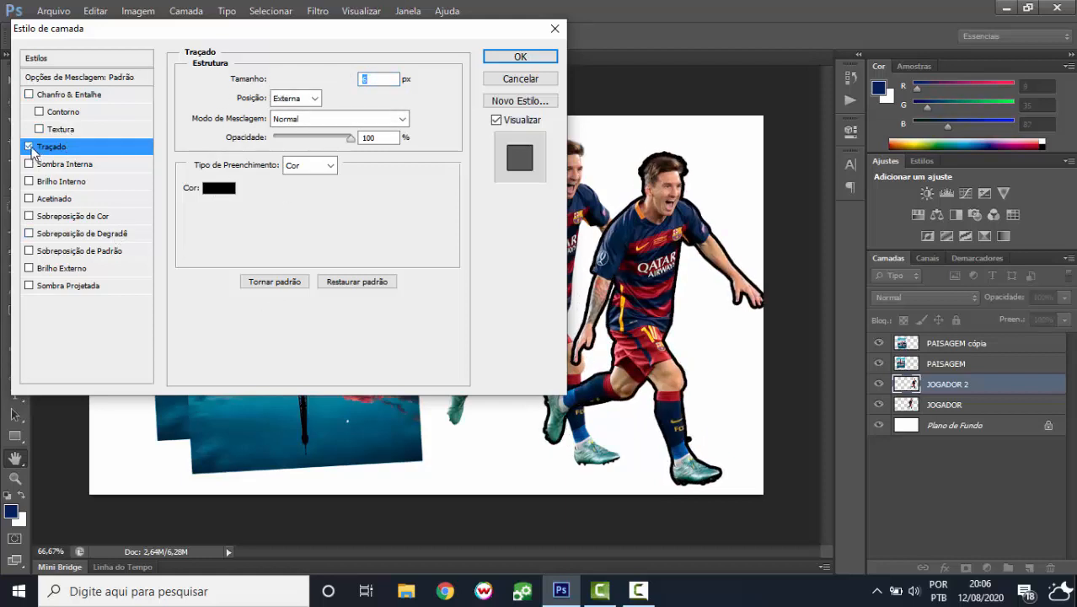
- Try the Inner Shadow and Inner Glow effects on JOGADOR 2 one after the other, switching each off again
click(28, 164)
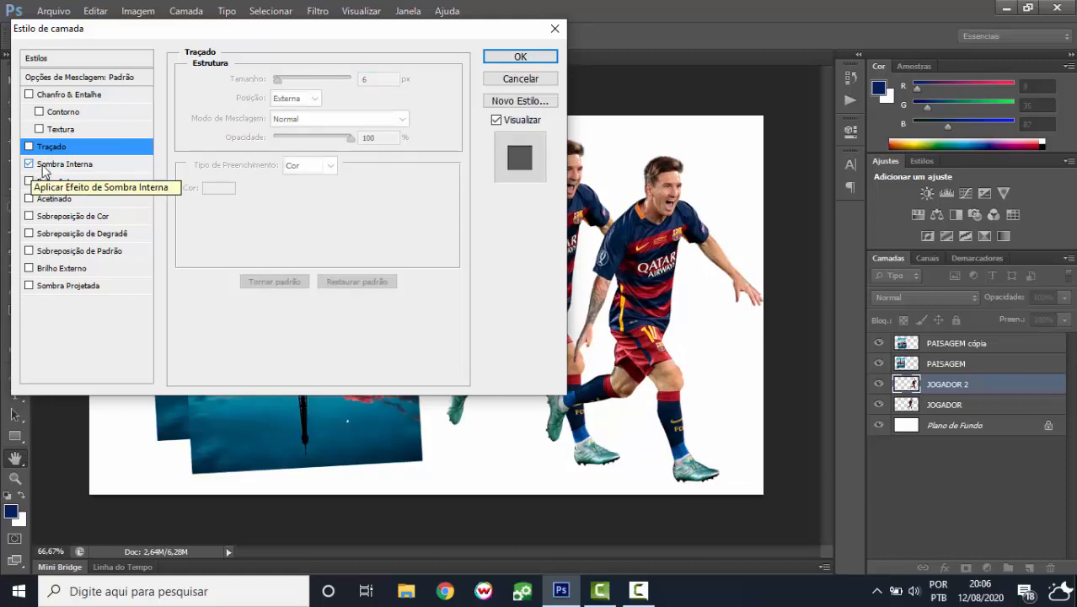
click(28, 163)
click(28, 181)
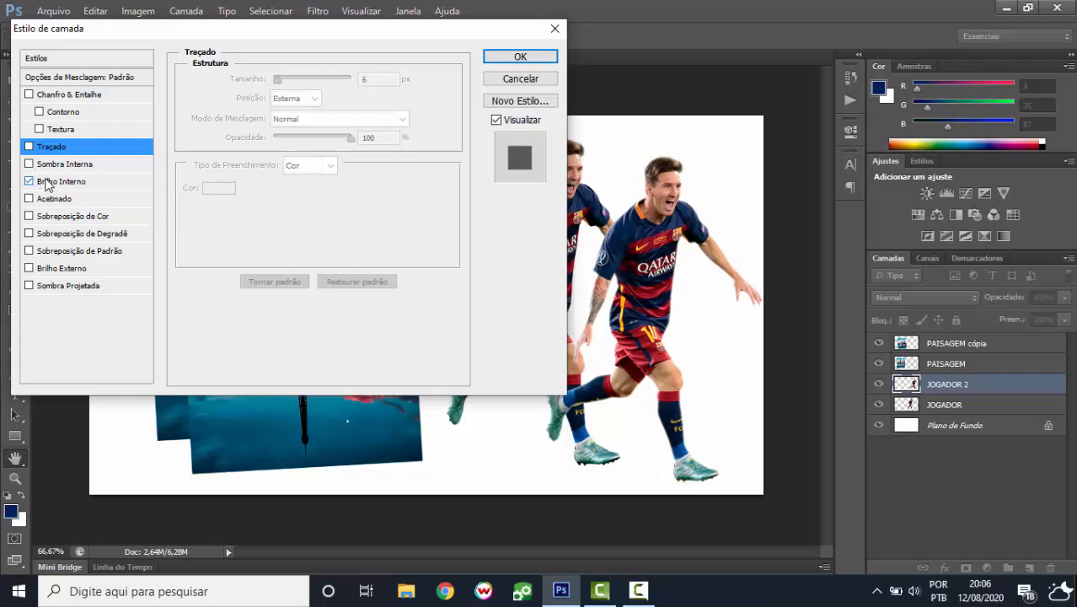
click(48, 182)
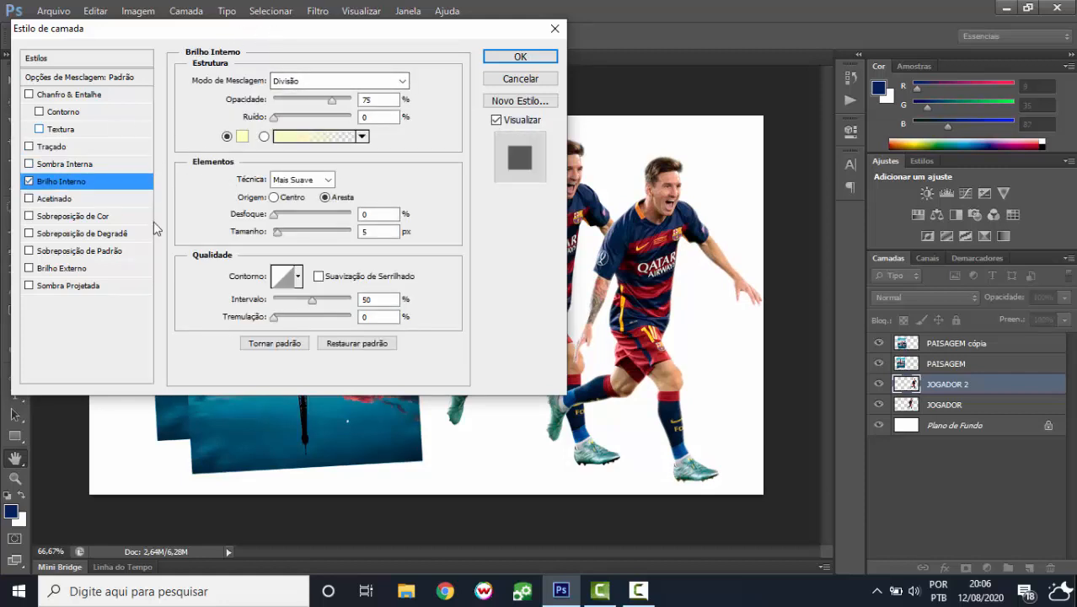
click(29, 181)
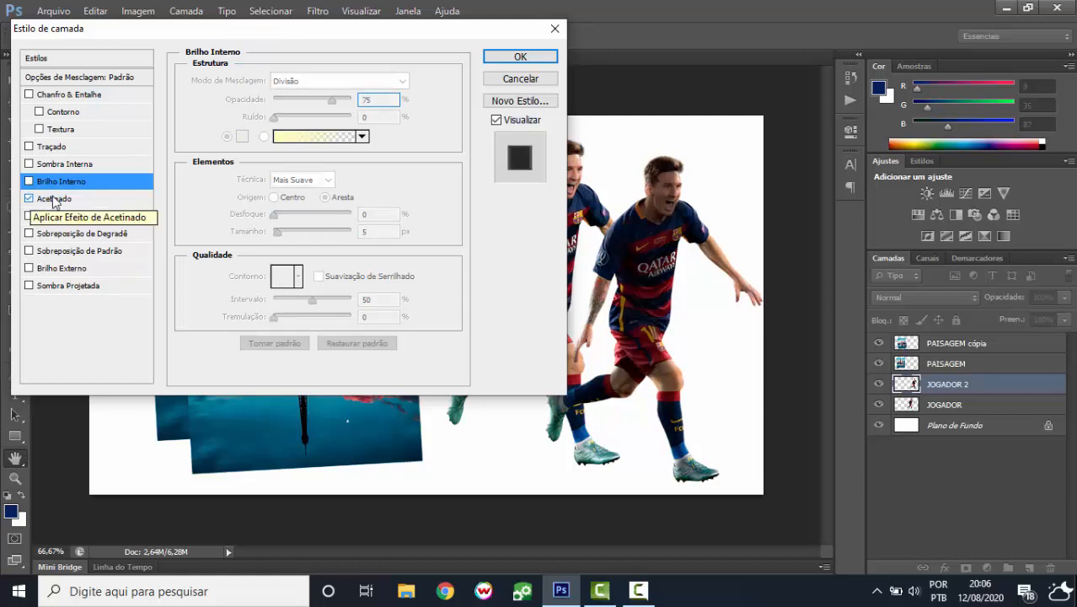
- View the Satin effect's settings for JOGADOR 2 and switch the effect off
click(30, 200)
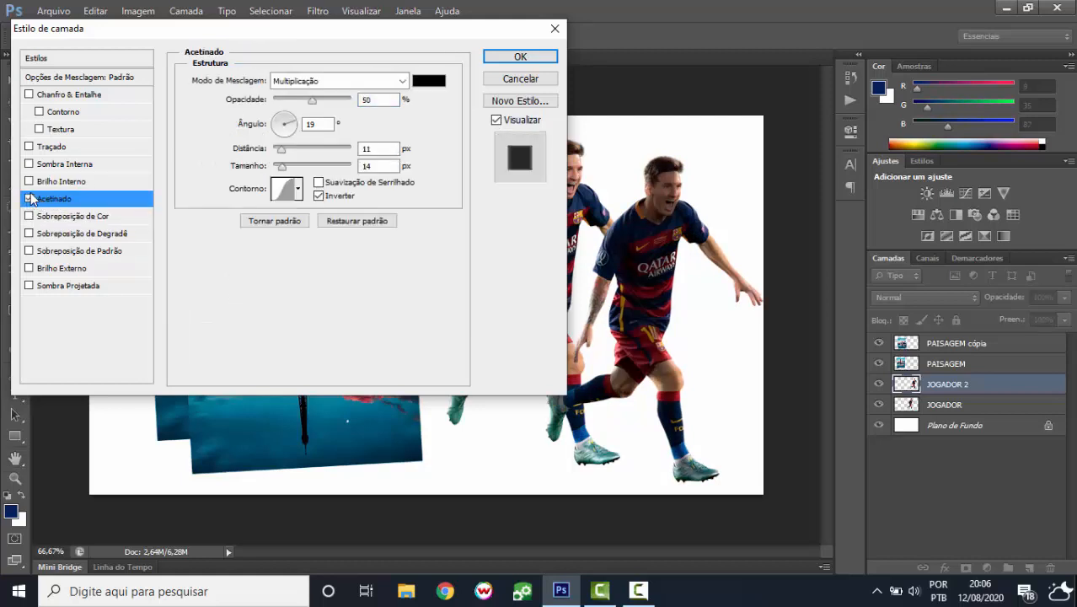
click(30, 199)
- Try the Color Overlay effect on JOGADOR 2 with several shades of red, cancel the colour choice, and switch the effect off
click(29, 216)
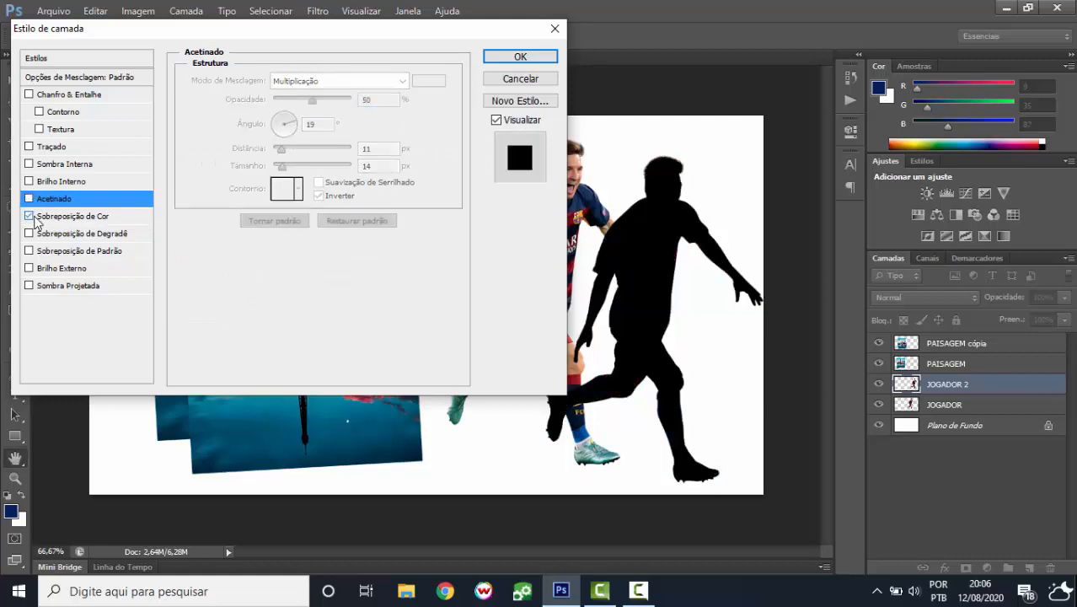
click(51, 219)
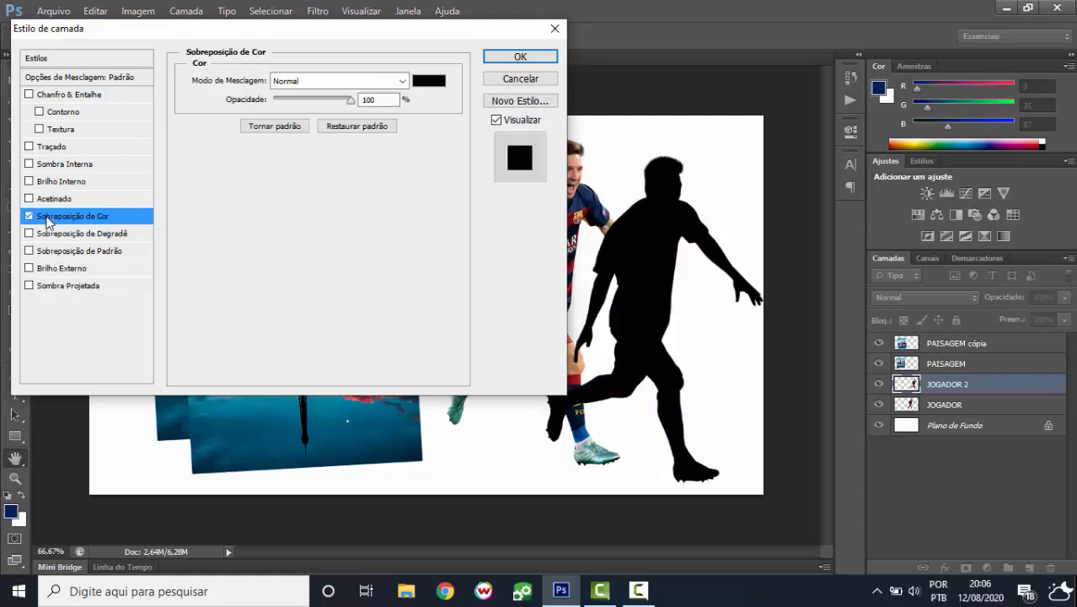
click(437, 80)
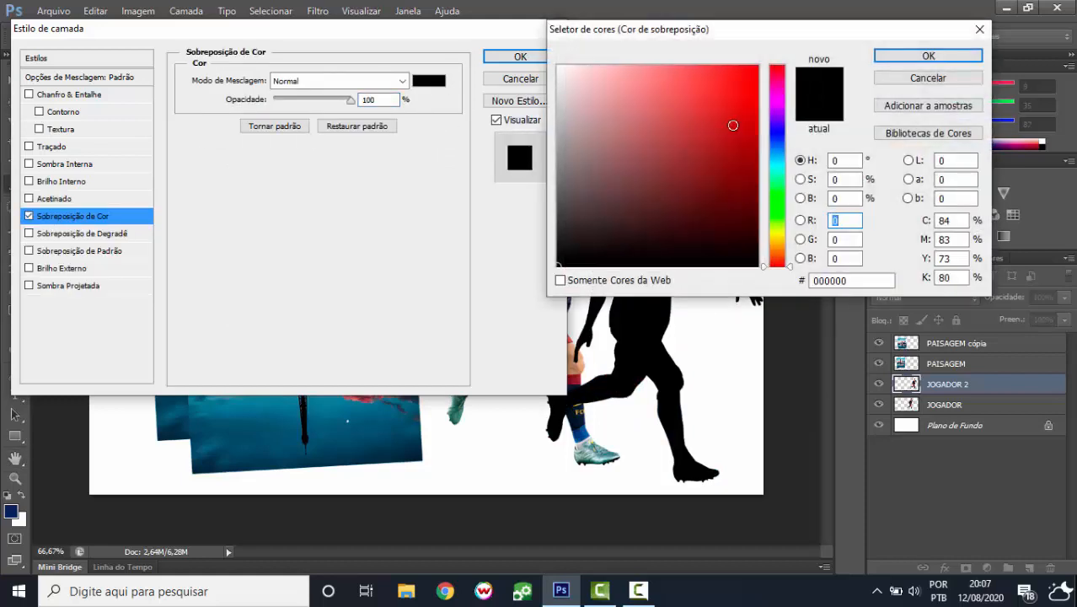
click(729, 127)
click(720, 177)
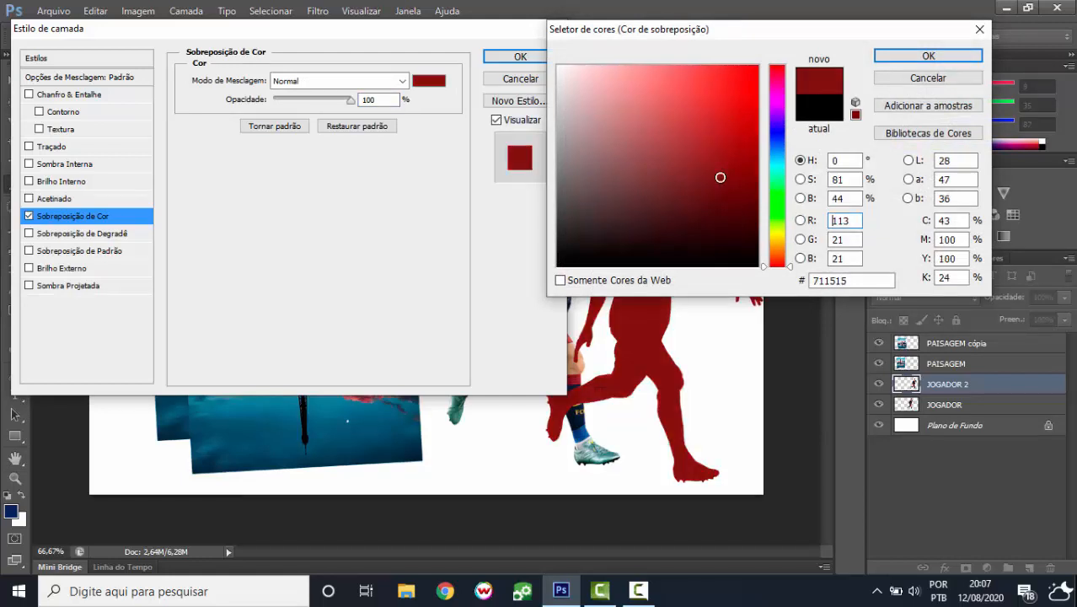
click(634, 159)
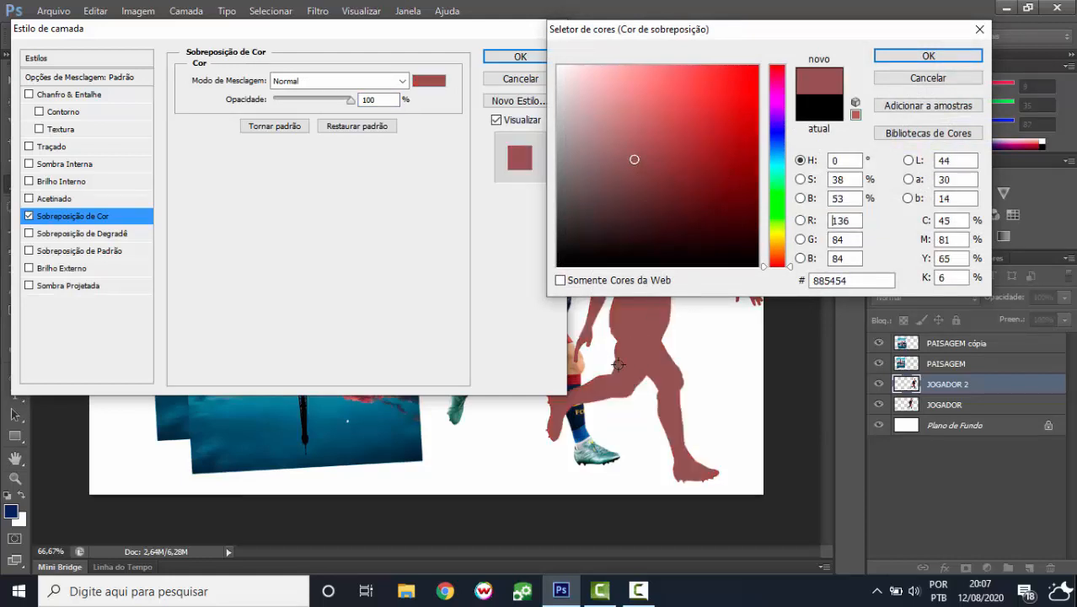
click(705, 172)
click(739, 194)
click(684, 234)
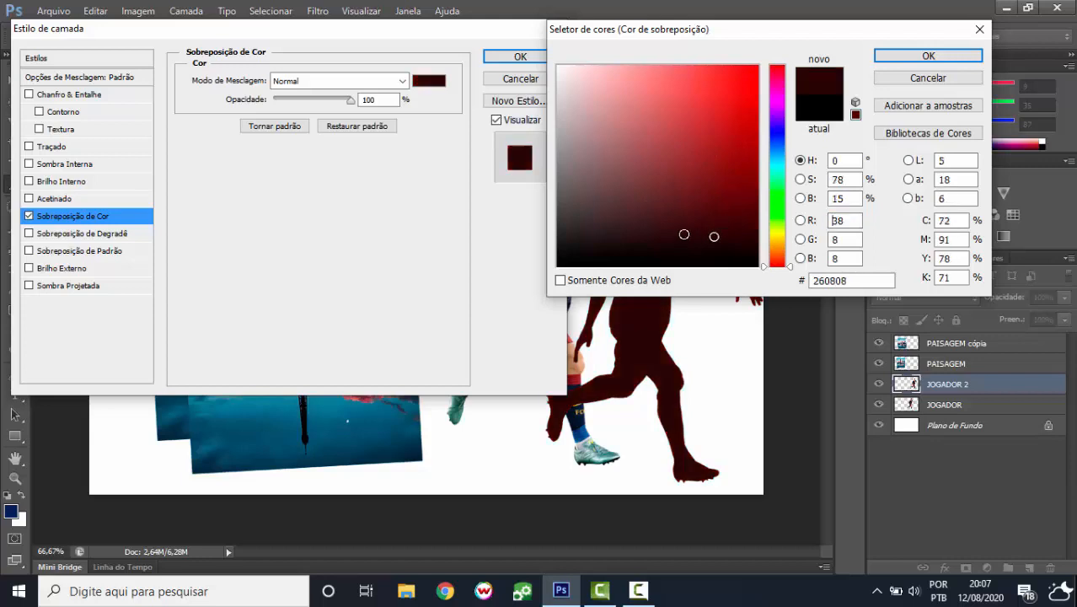
click(638, 228)
click(928, 77)
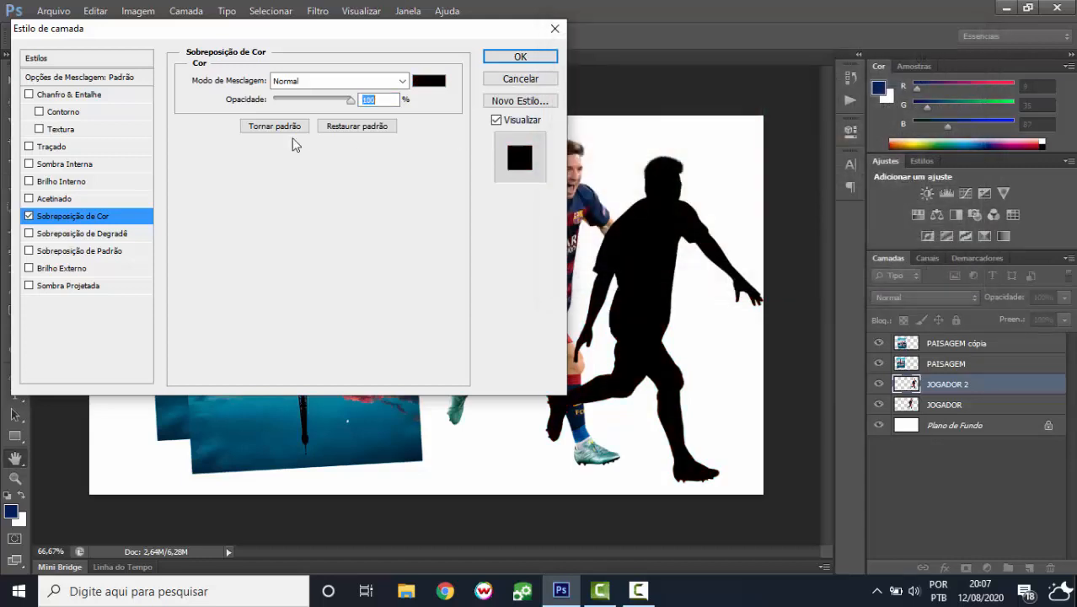
click(28, 217)
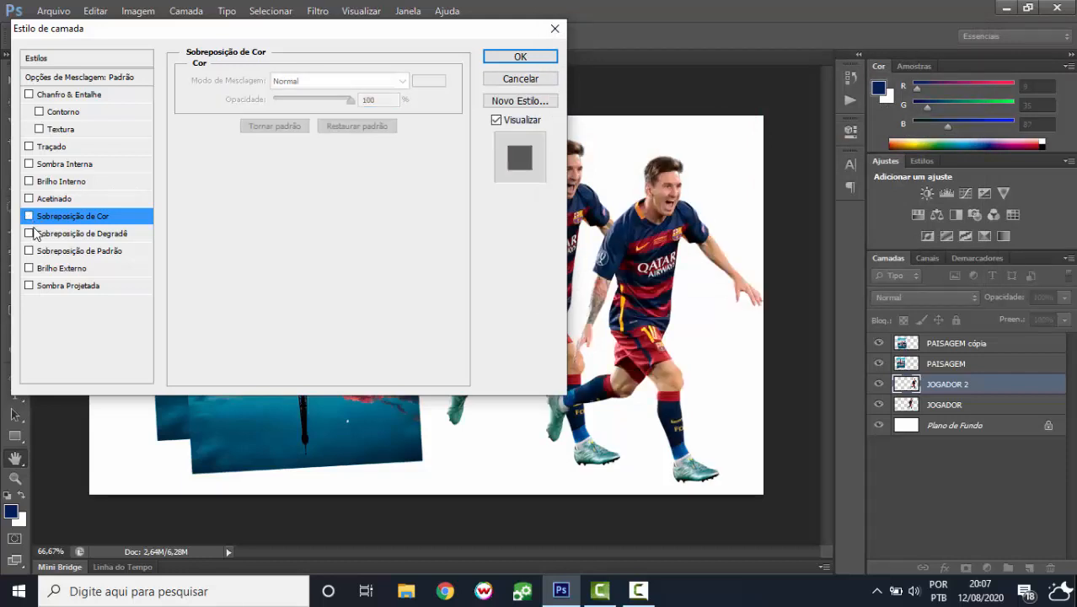
- Try the Gradient Overlay effect on JOGADOR 2, view its settings, and switch it off again
click(31, 234)
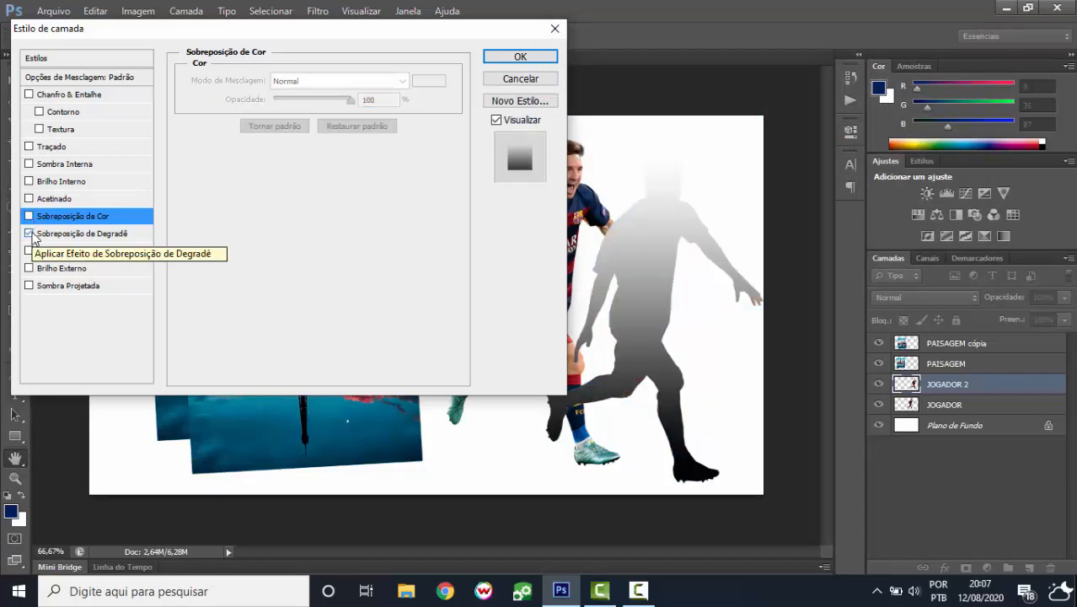
click(32, 233)
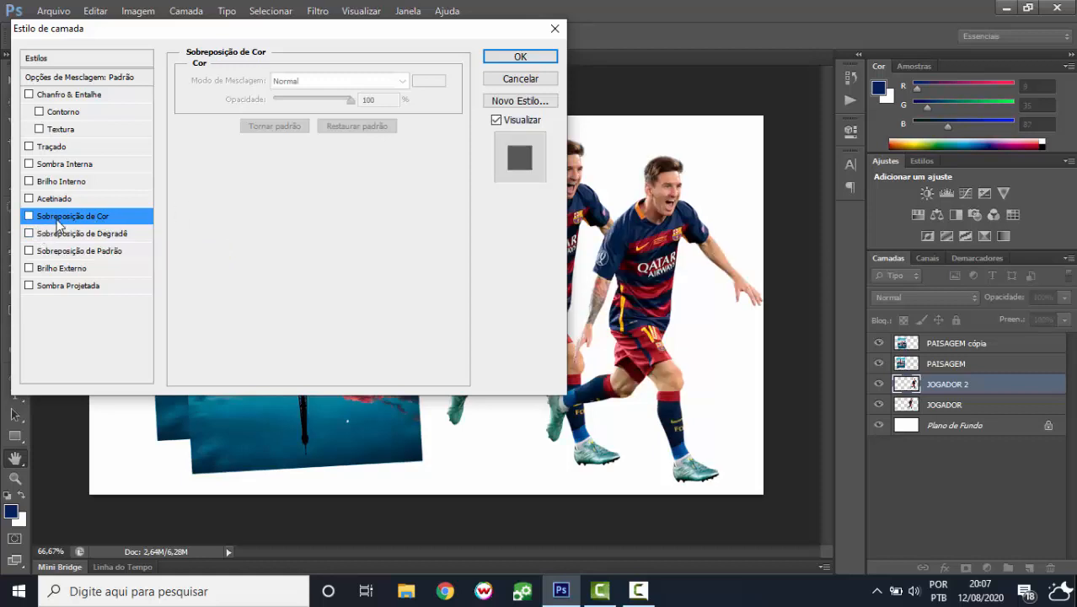
click(62, 235)
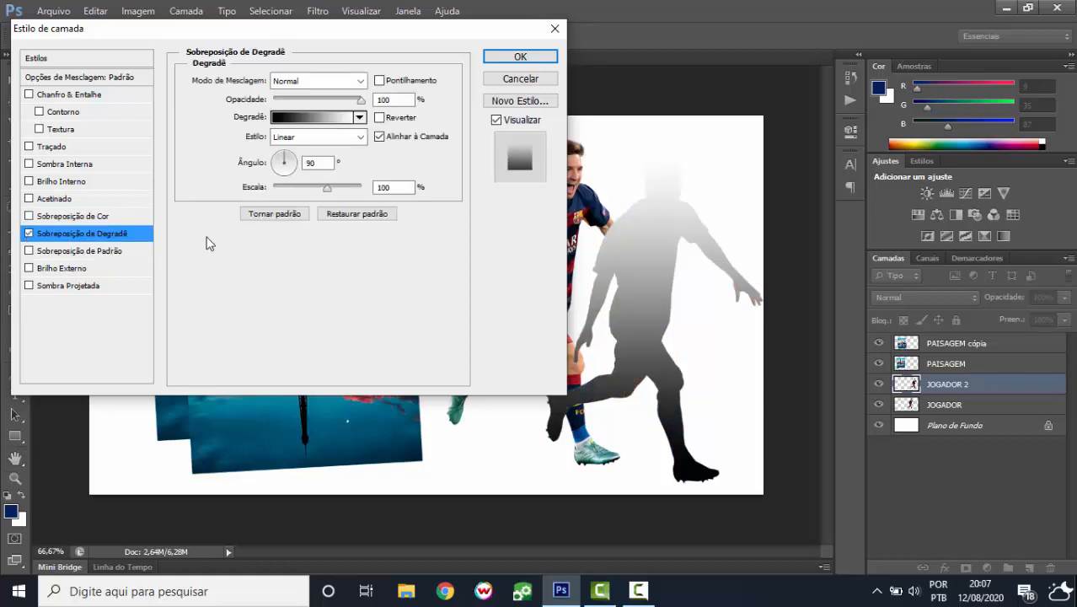
click(30, 234)
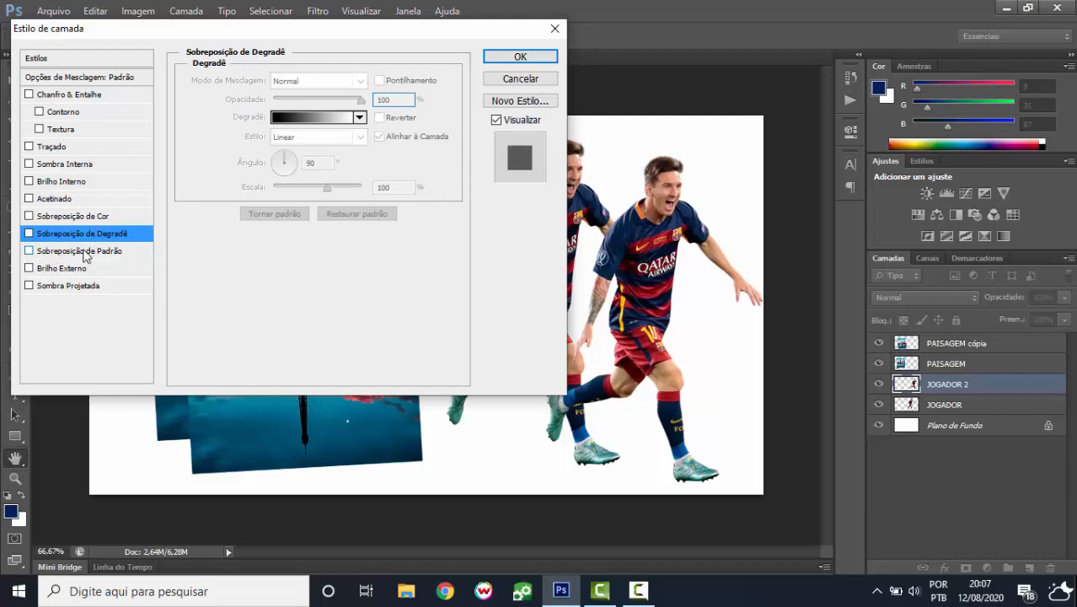
- Try the Pattern Overlay effect on JOGADOR 2, view the available patterns, and switch it off again
click(58, 253)
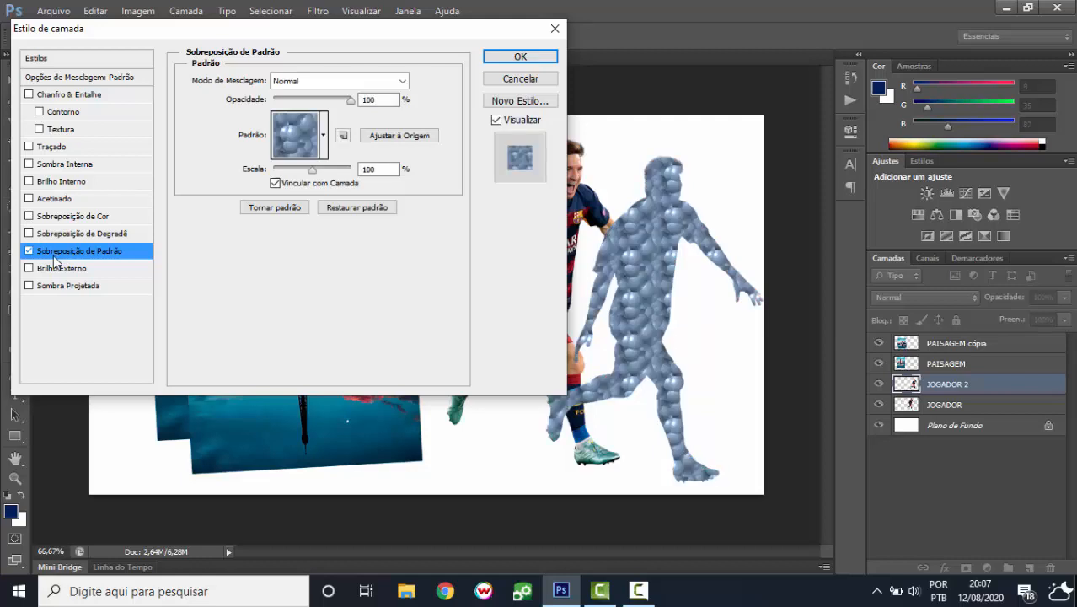
click(323, 137)
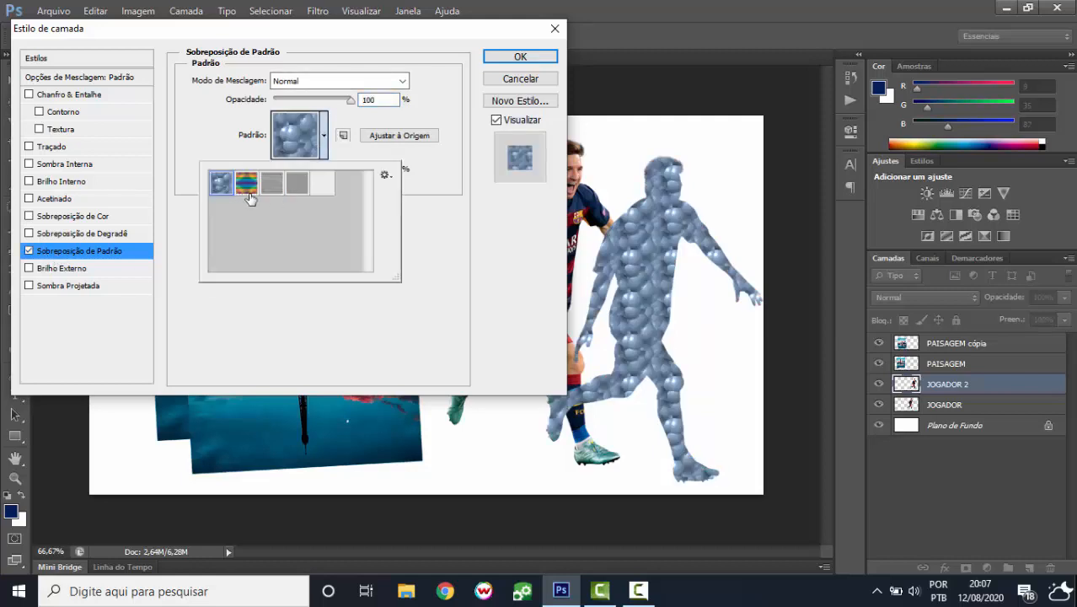
click(461, 263)
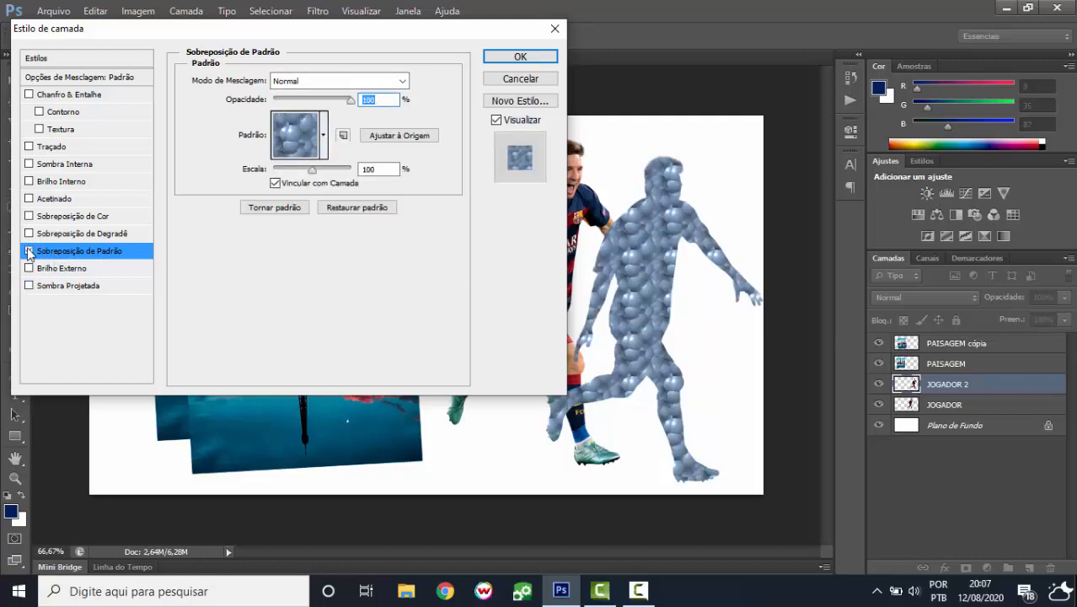
click(29, 251)
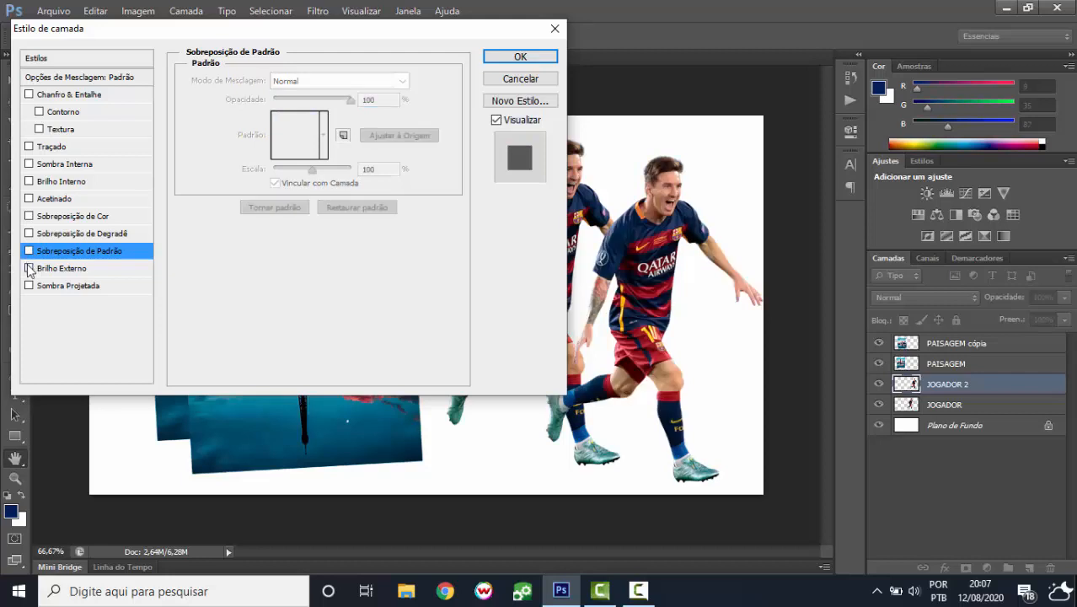
- Try the Outer Glow and Drop Shadow effects on JOGADOR 2 one after the other, and cancel the layer style changes
click(71, 269)
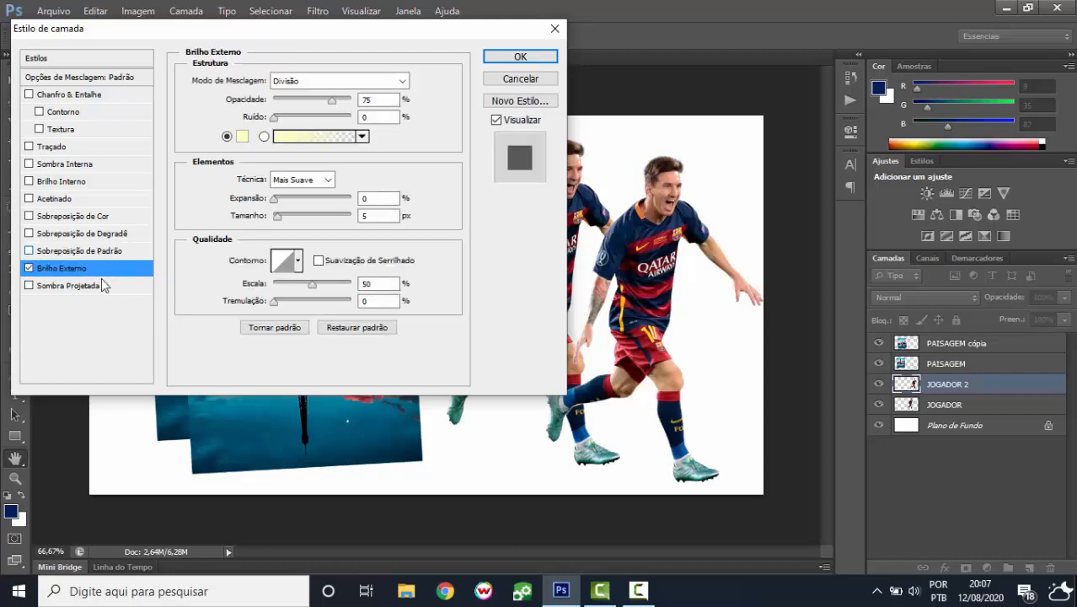
click(28, 268)
click(29, 286)
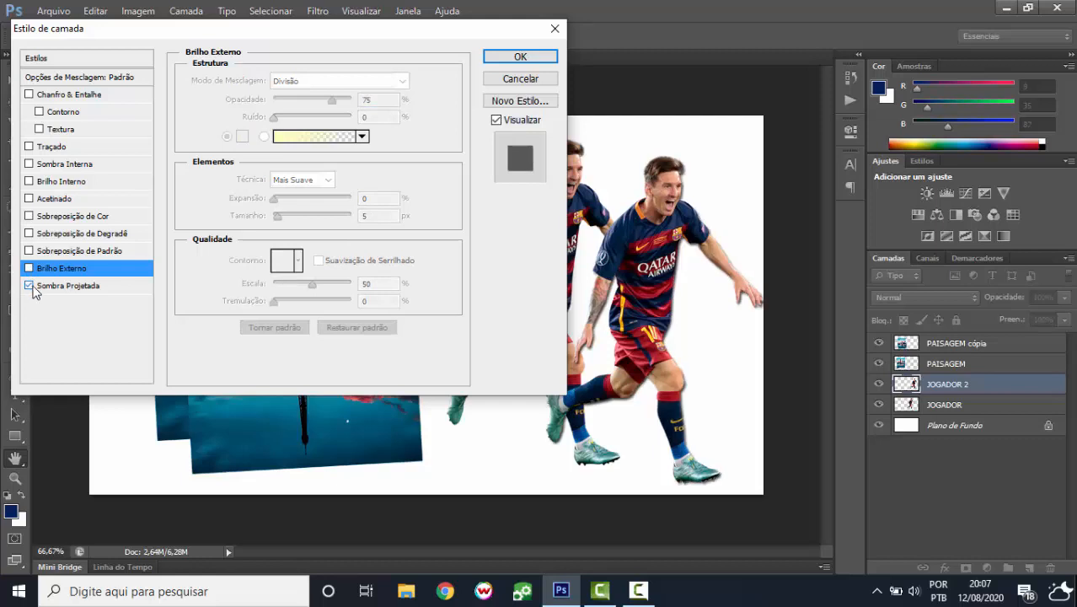
click(45, 290)
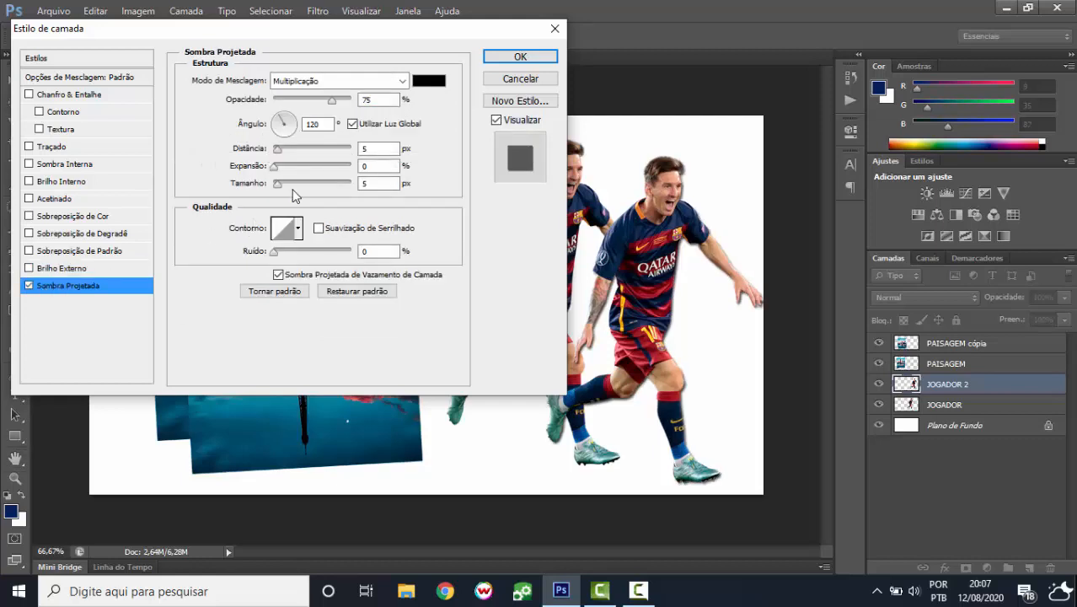
drag(277, 149, 282, 155)
click(526, 80)
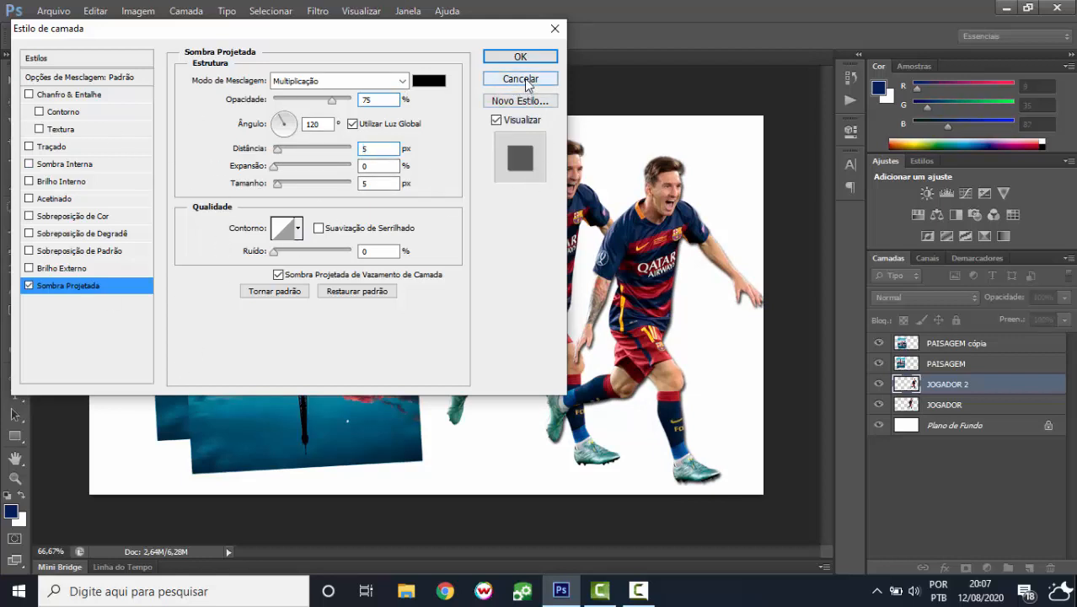
click(526, 80)
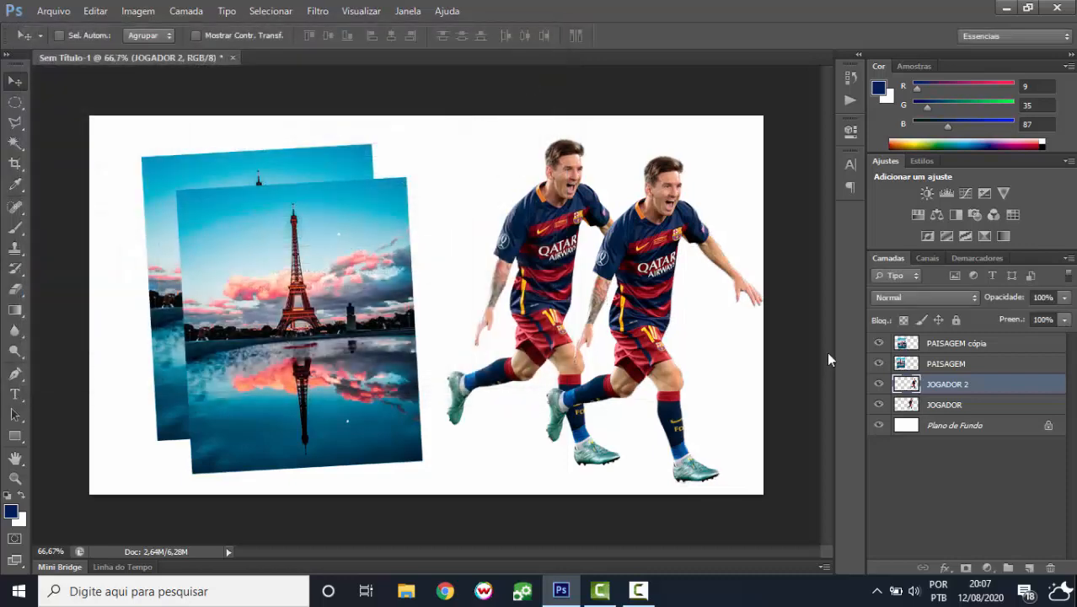
- Put the JOGADOR 2 layer into a new layer group and take it out of the group again
click(169, 11)
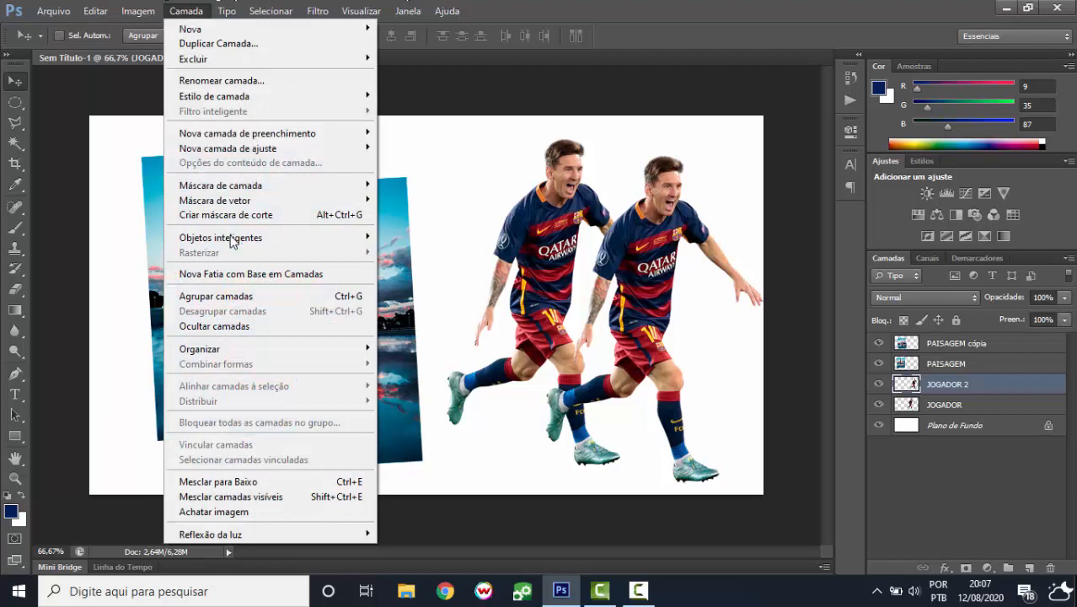
click(240, 298)
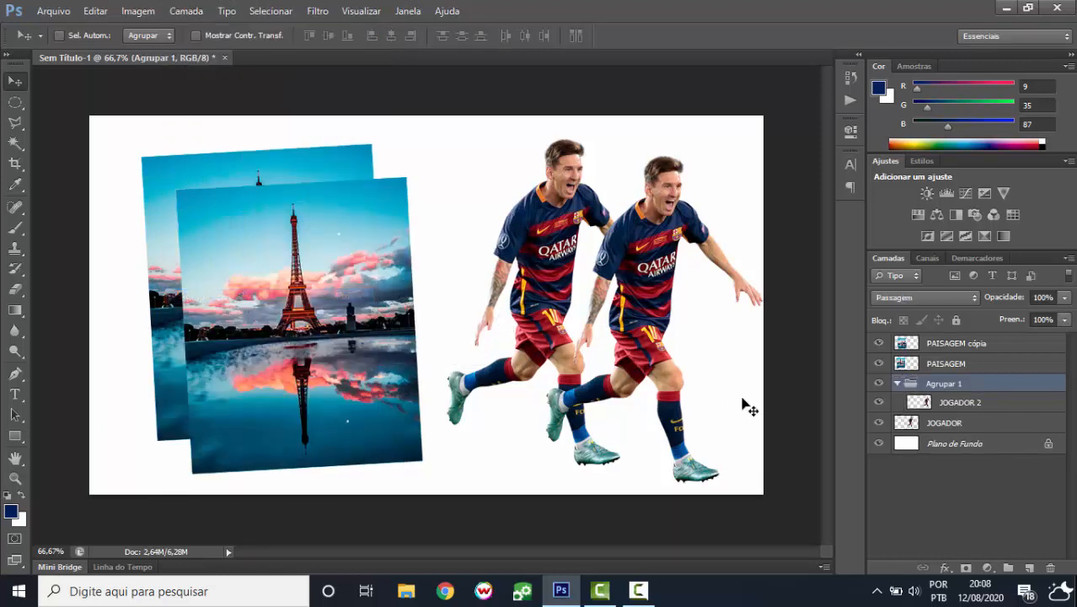
click(961, 405)
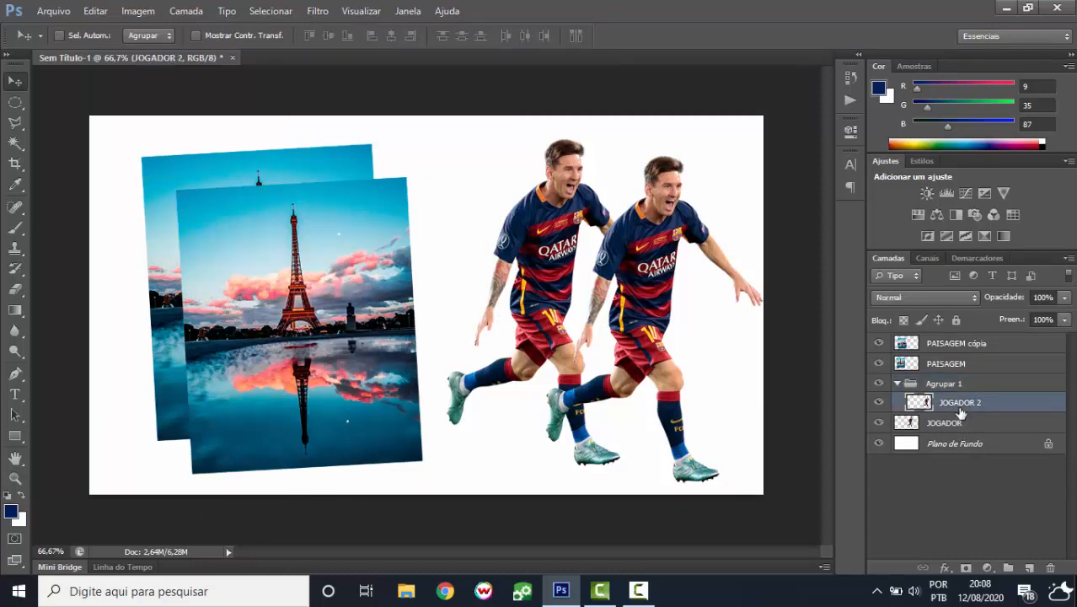
key(ctrl+shift+g)
- Try Merge Visible with the PAISAGEM, JOGADOR 2 and JOGADOR layers selected, and undo the merge
shift+click(961, 404)
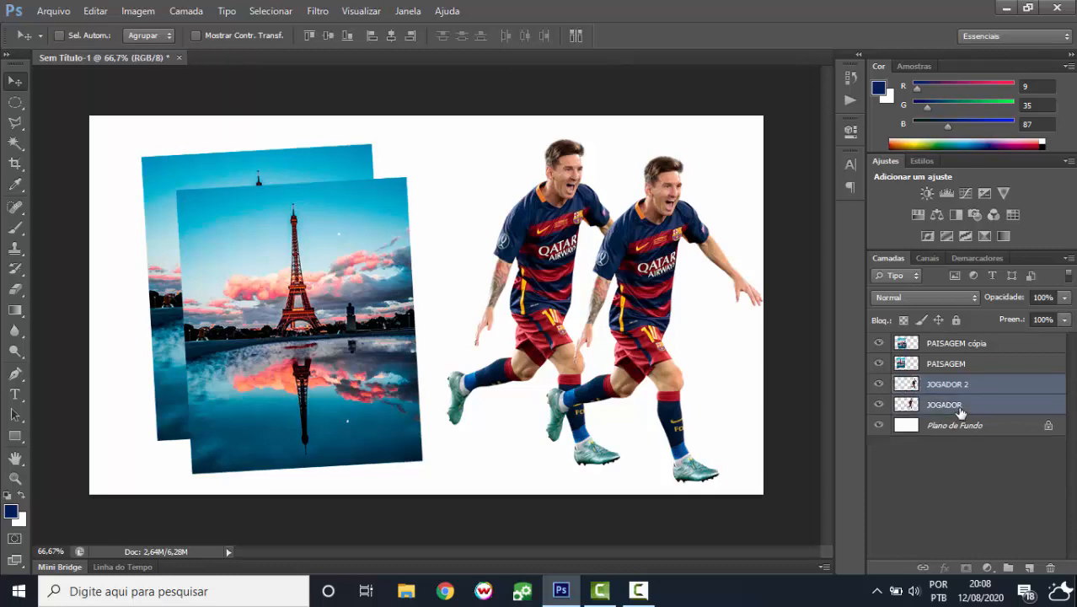
shift+click(966, 371)
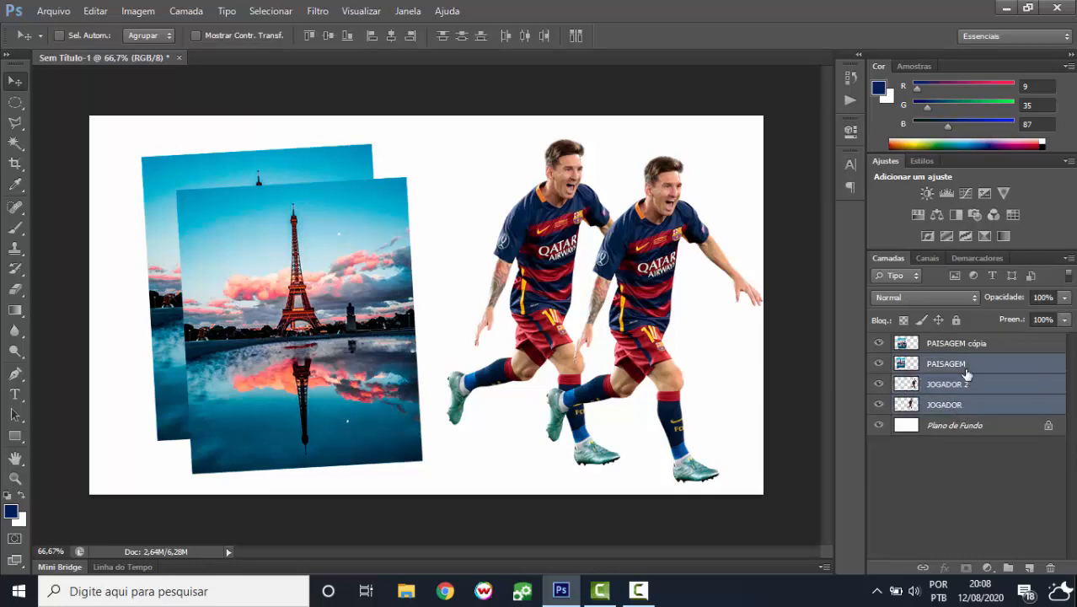
right_click(966, 373)
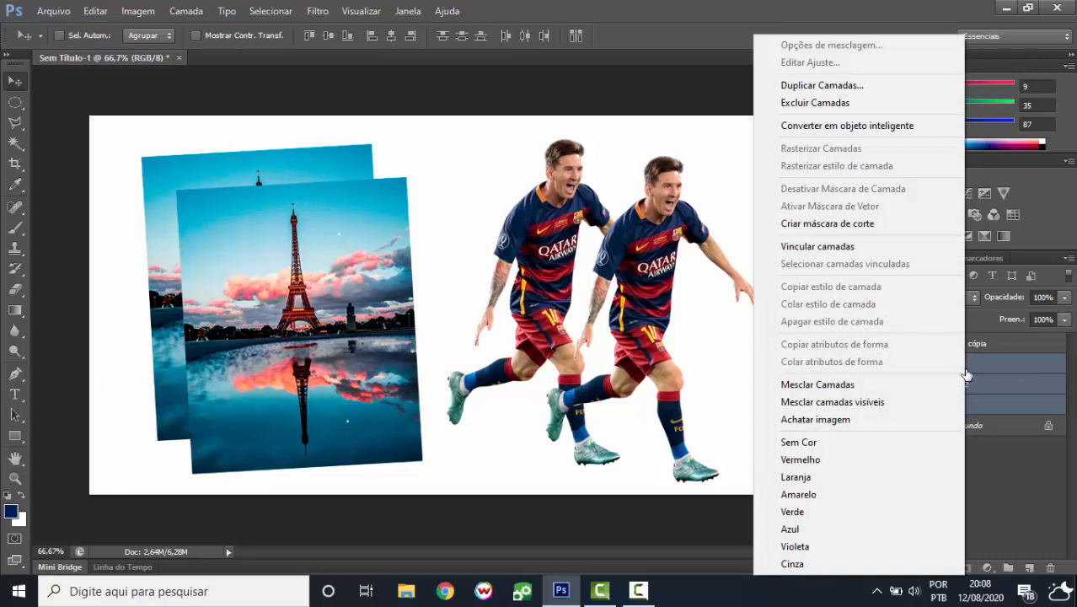
click(854, 401)
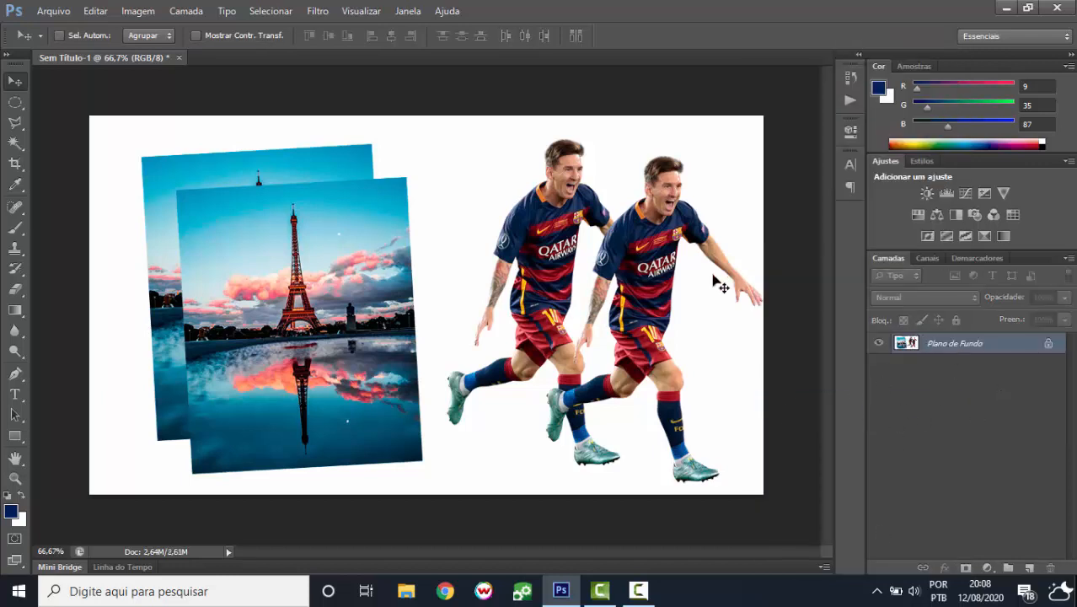
click(479, 260)
click(550, 233)
key(ctrl+z)
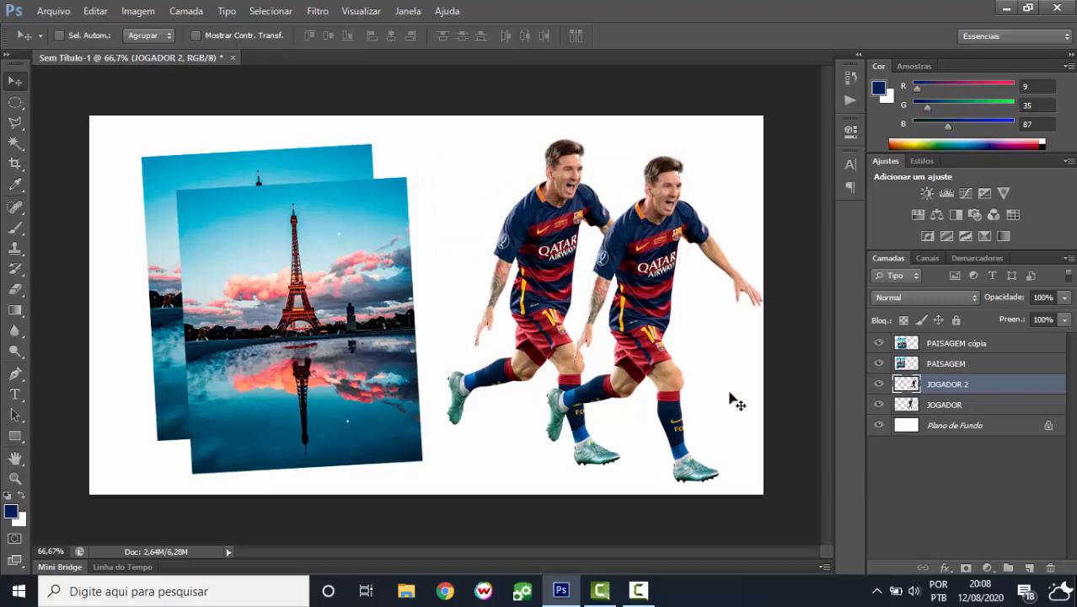
- Merge only the PAISAGEM and JOGADOR 2 layers into a single layer
click(1001, 405)
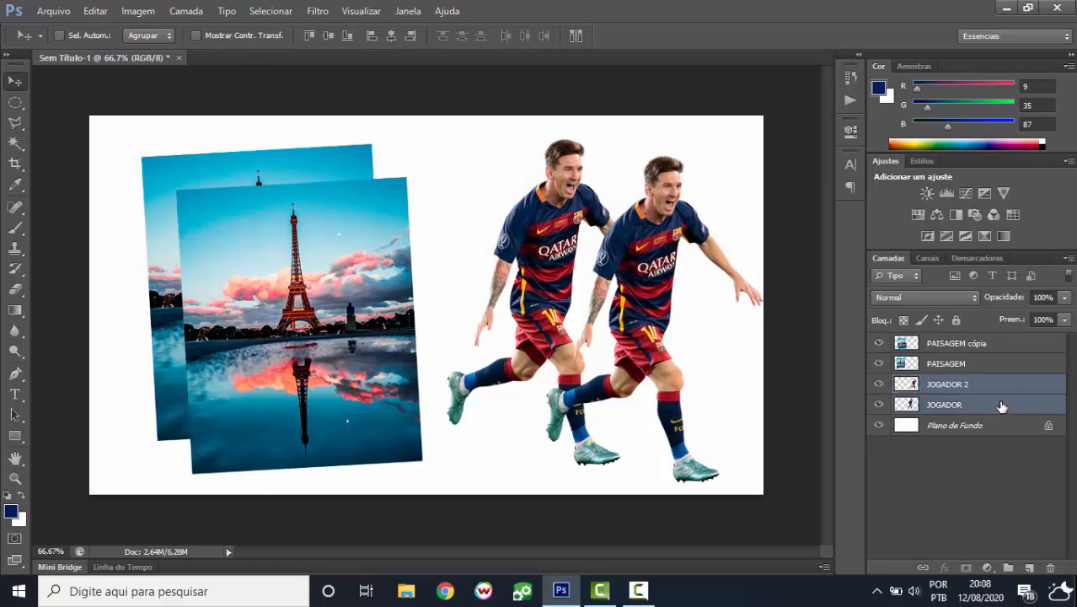
click(982, 386)
ctrl+click(961, 363)
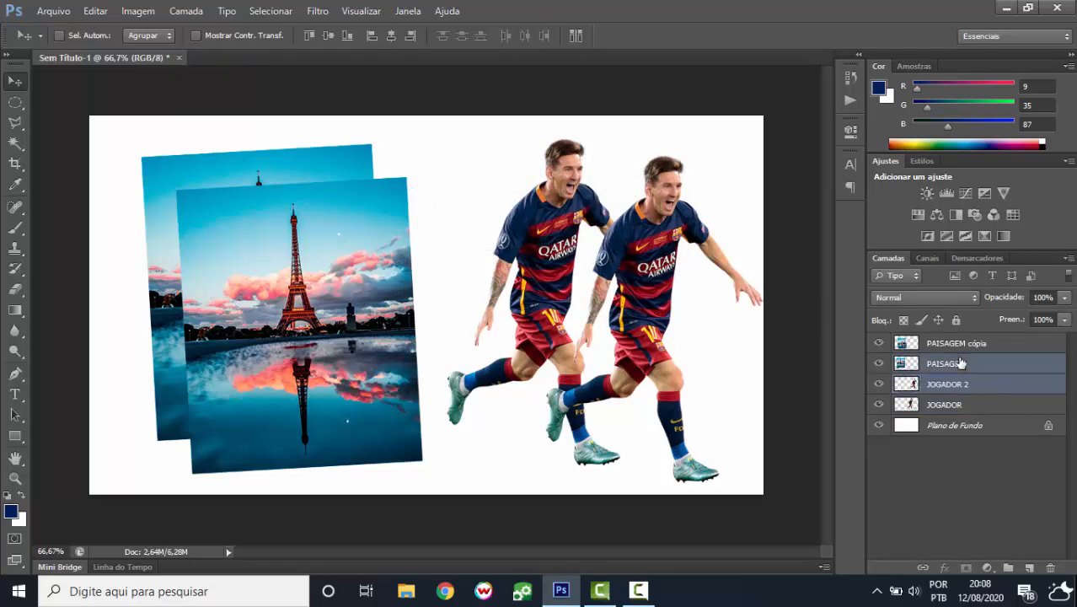
right_click(961, 363)
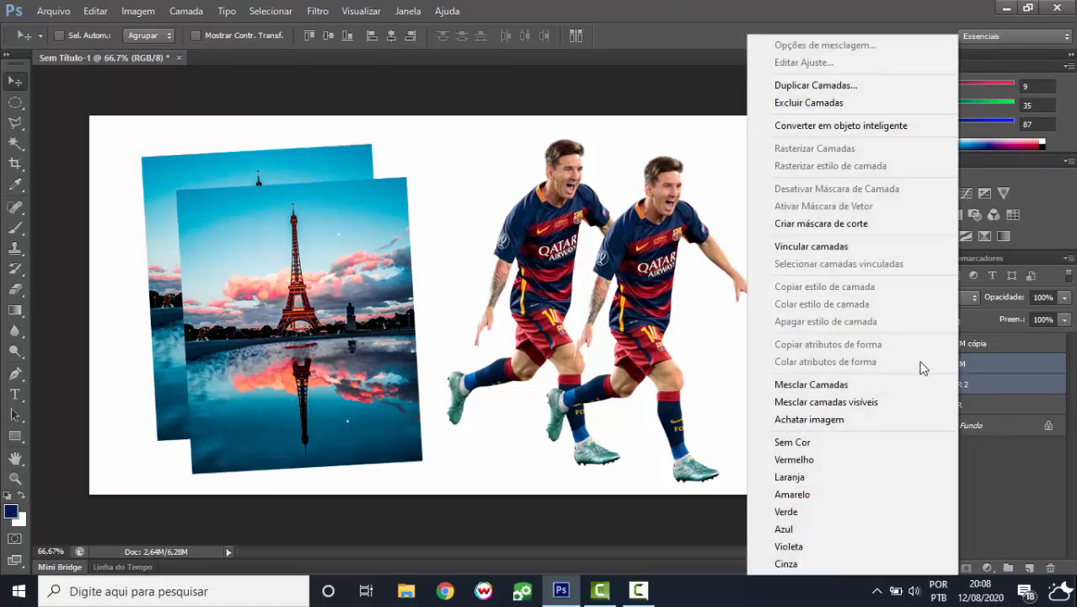
click(853, 388)
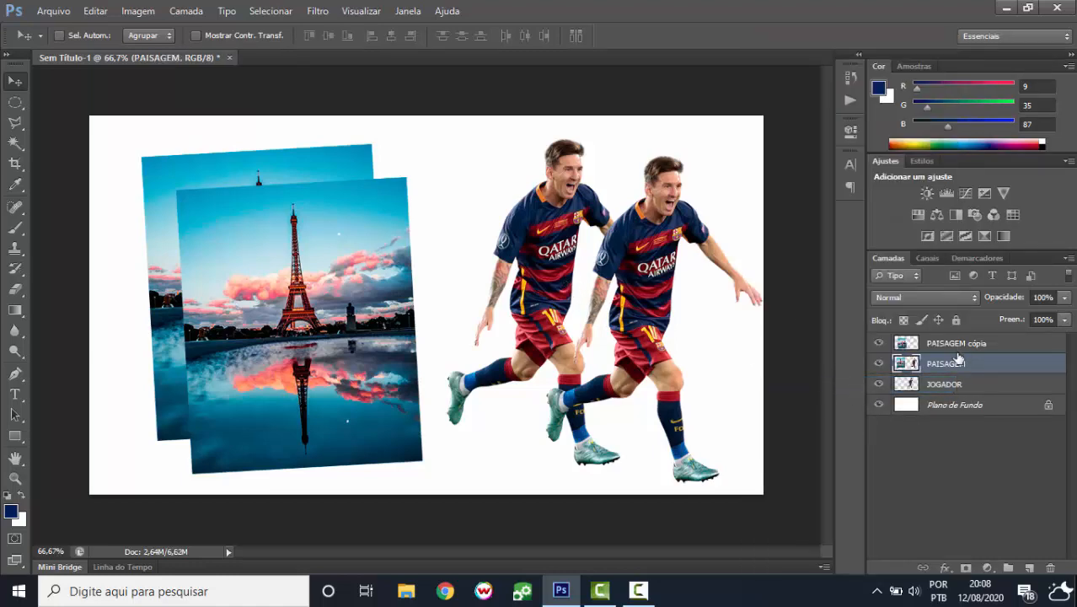
- Move the merged landscape and player layer slightly up and to the right, and undo both the move and the merge
drag(638, 320, 687, 280)
drag(614, 249, 649, 308)
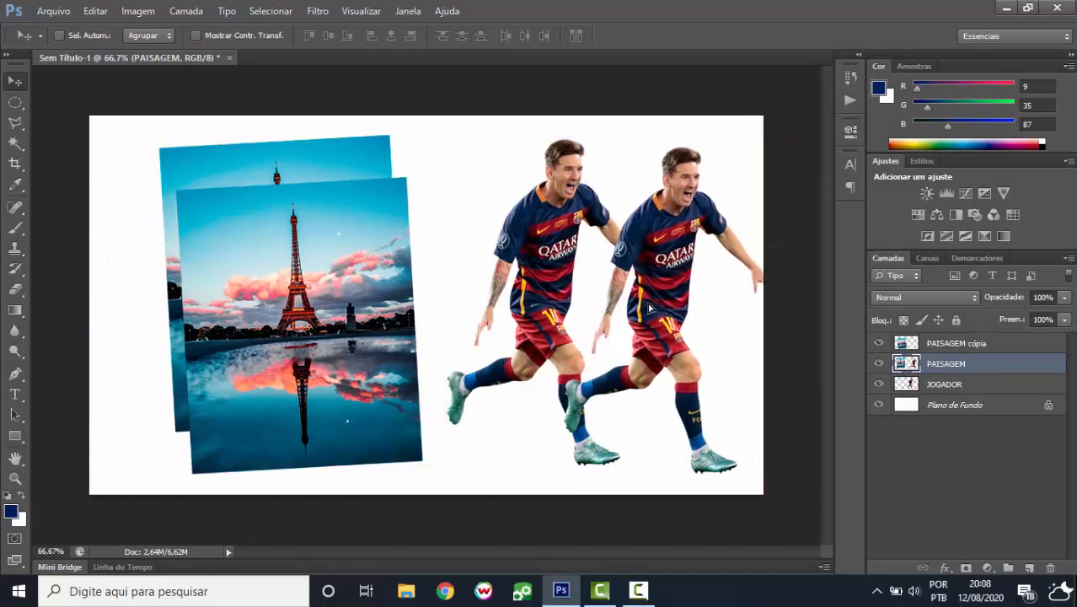
key(ctrl+z)
key(ctrl+alt+z)
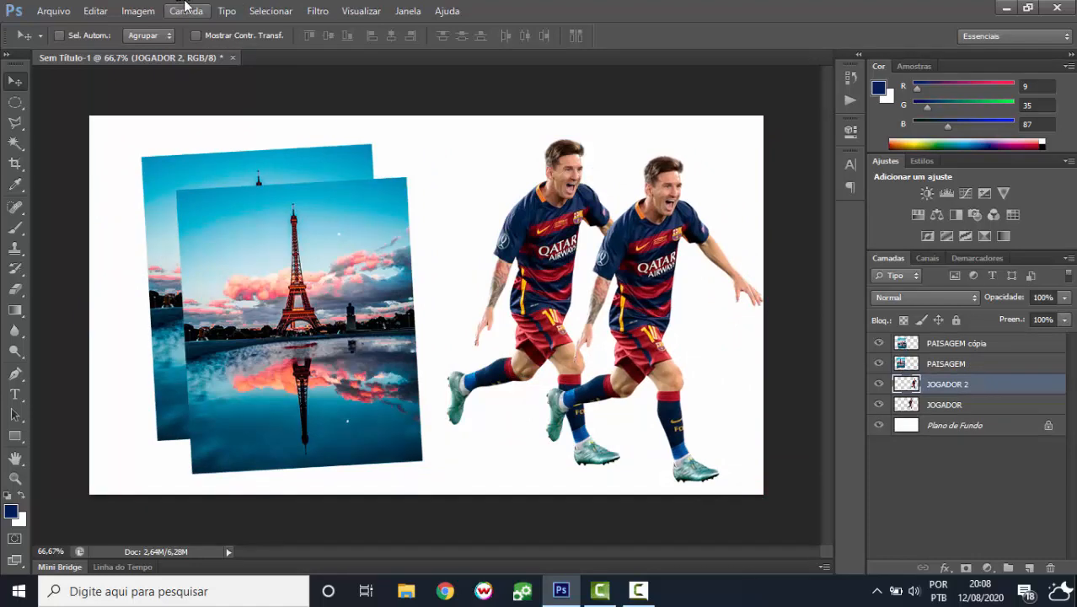
- Select the whole canvas, try moving the JOGADOR 2 layer down and to the left, and undo the move and deselect
click(221, 10)
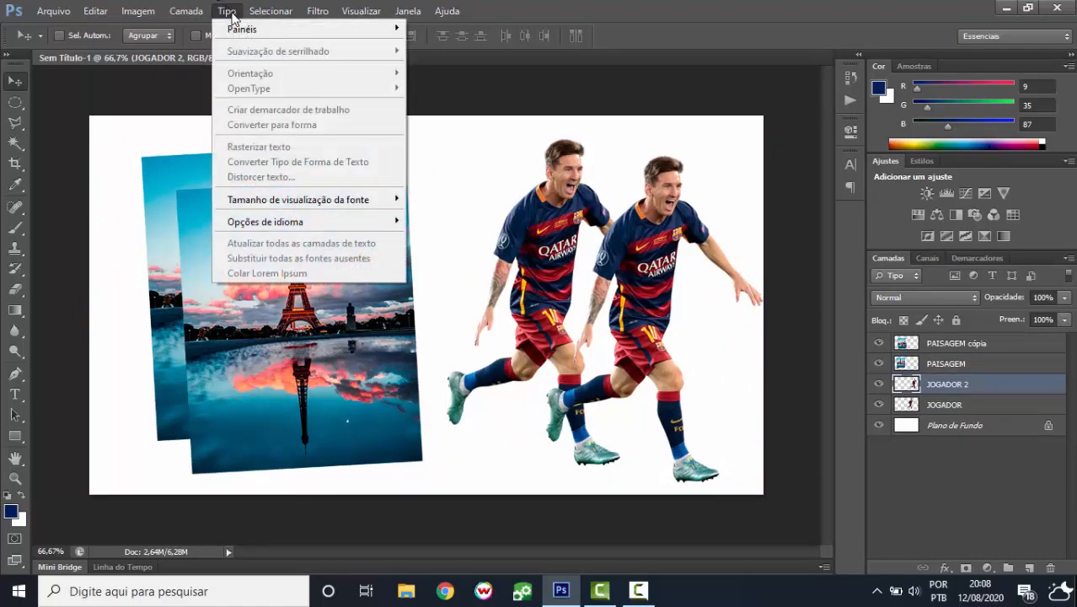
mouse_move(236, 34)
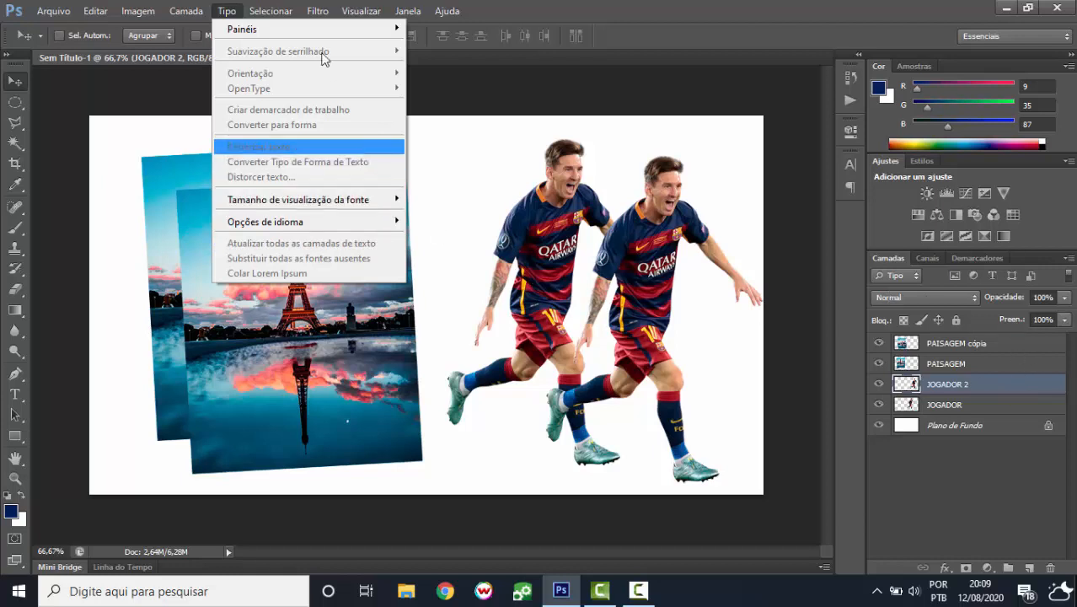
mouse_move(280, 8)
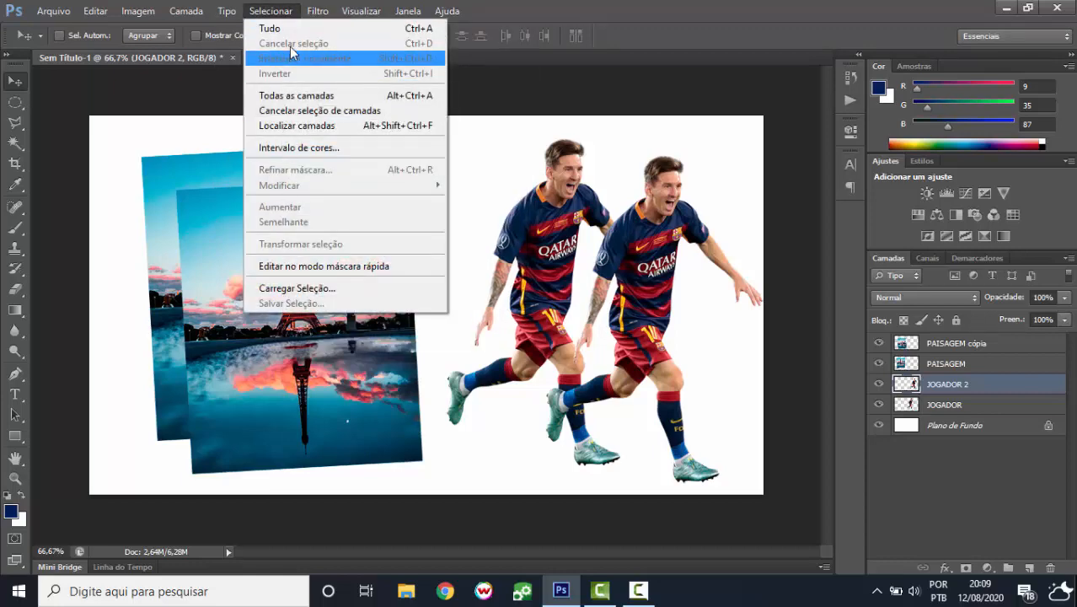
click(292, 34)
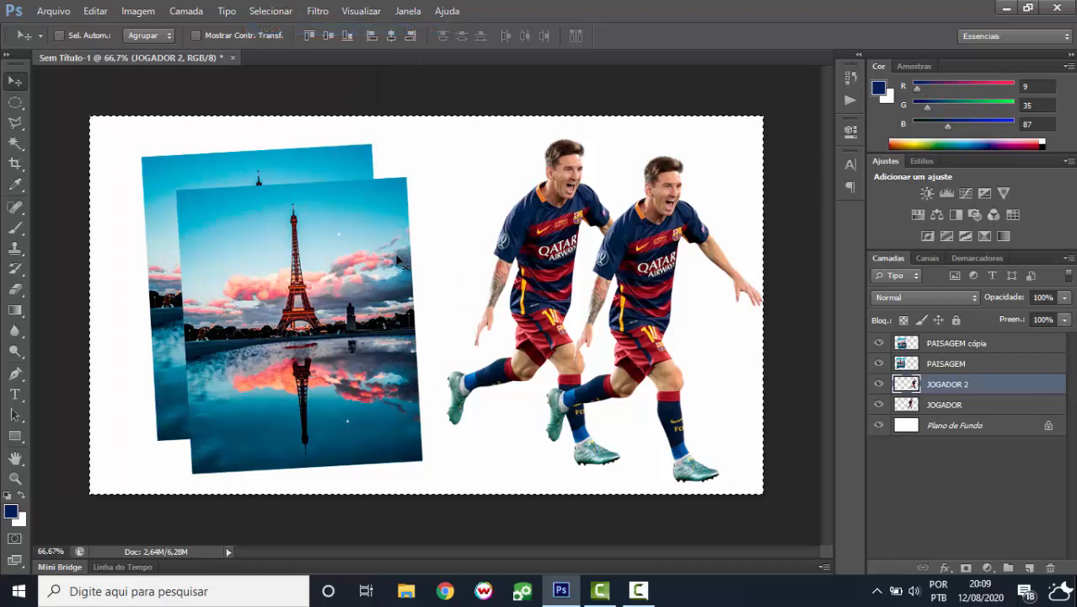
drag(401, 263, 328, 301)
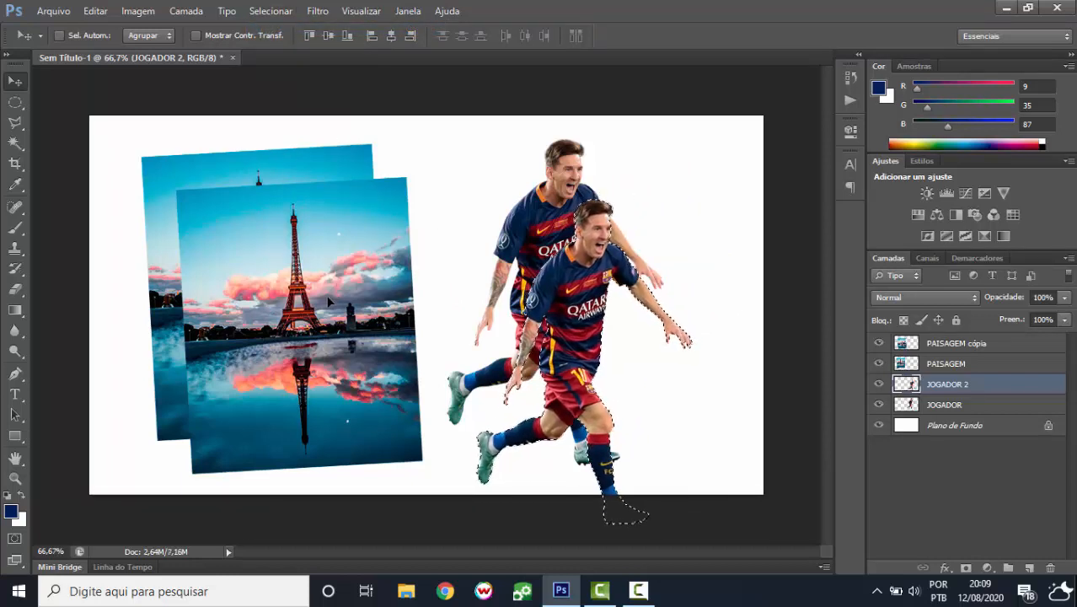
key(ctrl+z)
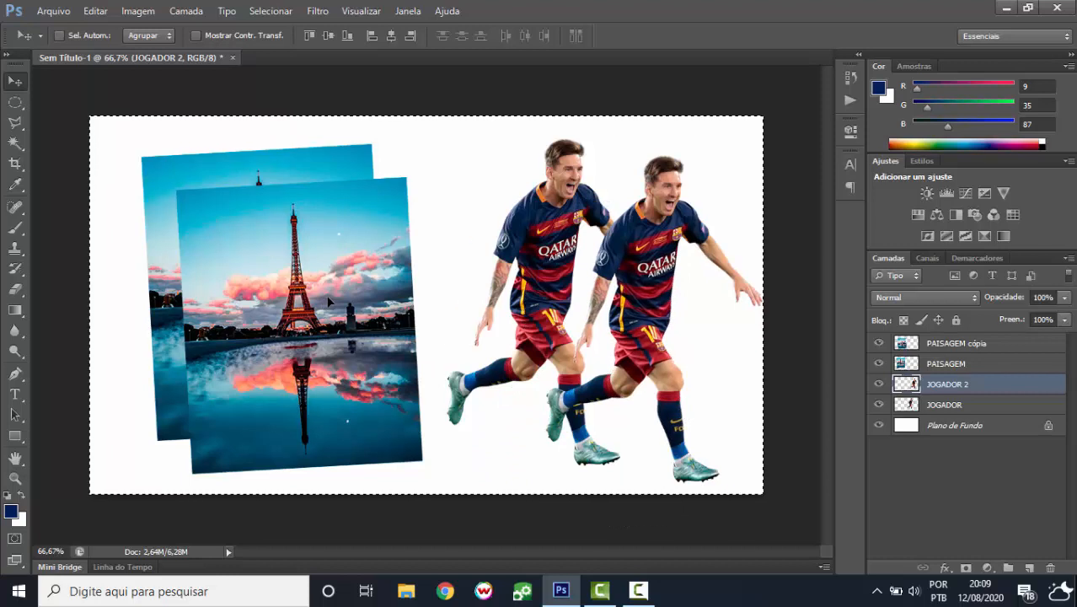
key(ctrl+d)
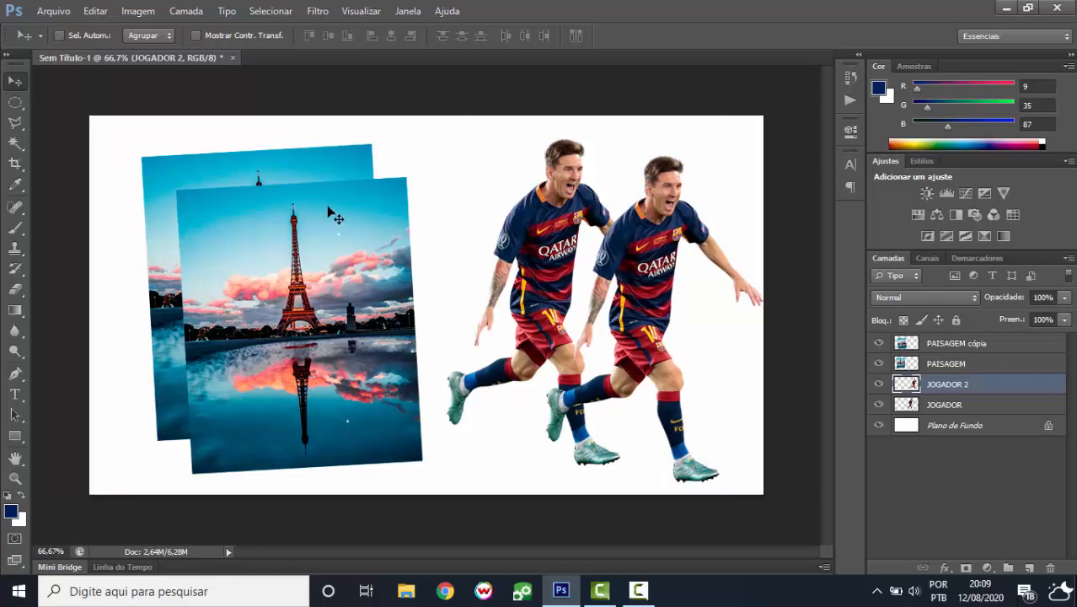
- Draw a four-sided Polygonal Lasso selection from the white area beside the landscape images across the JOGADOR player's upper body
click(268, 11)
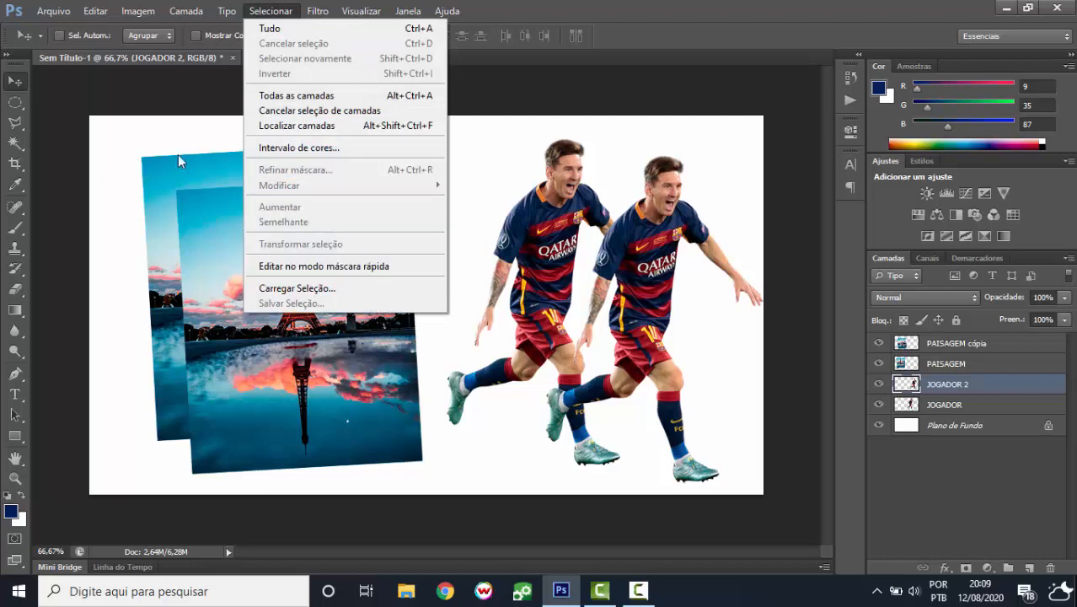
click(15, 127)
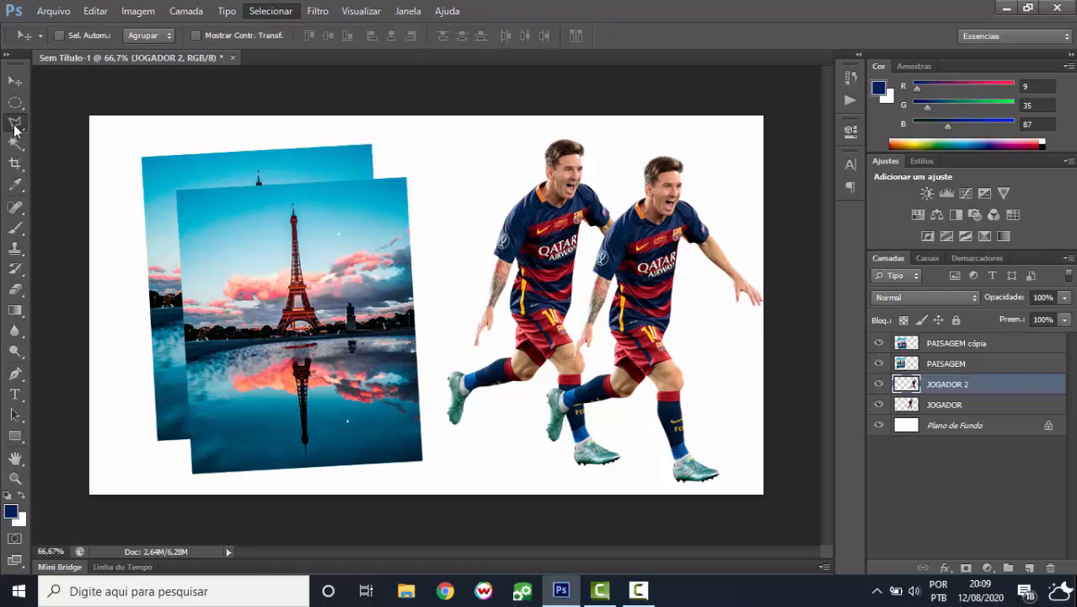
click(15, 125)
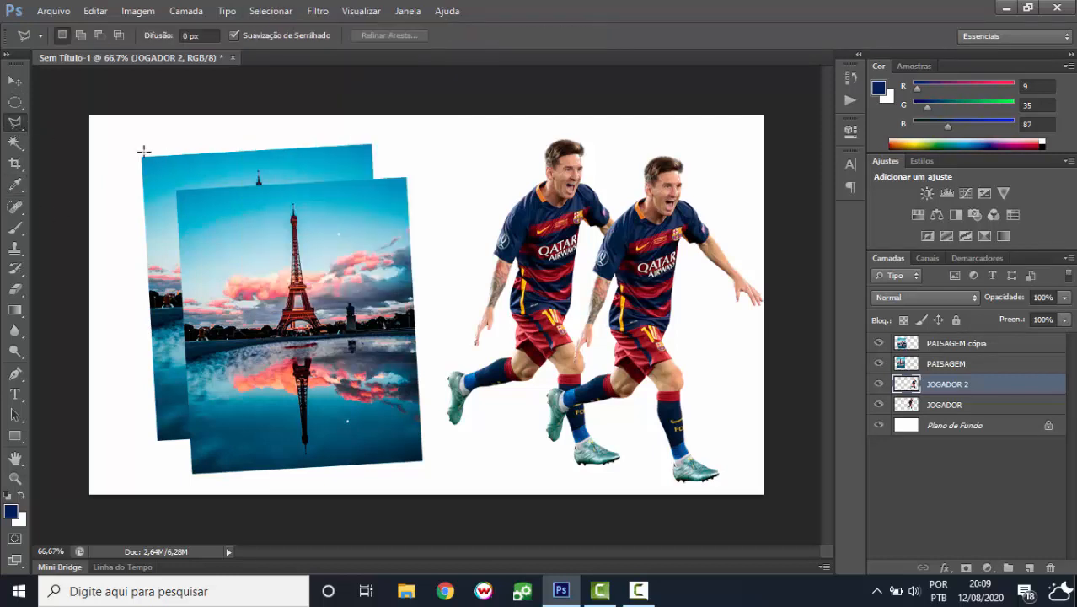
click(439, 196)
click(441, 303)
click(537, 297)
double_click(546, 171)
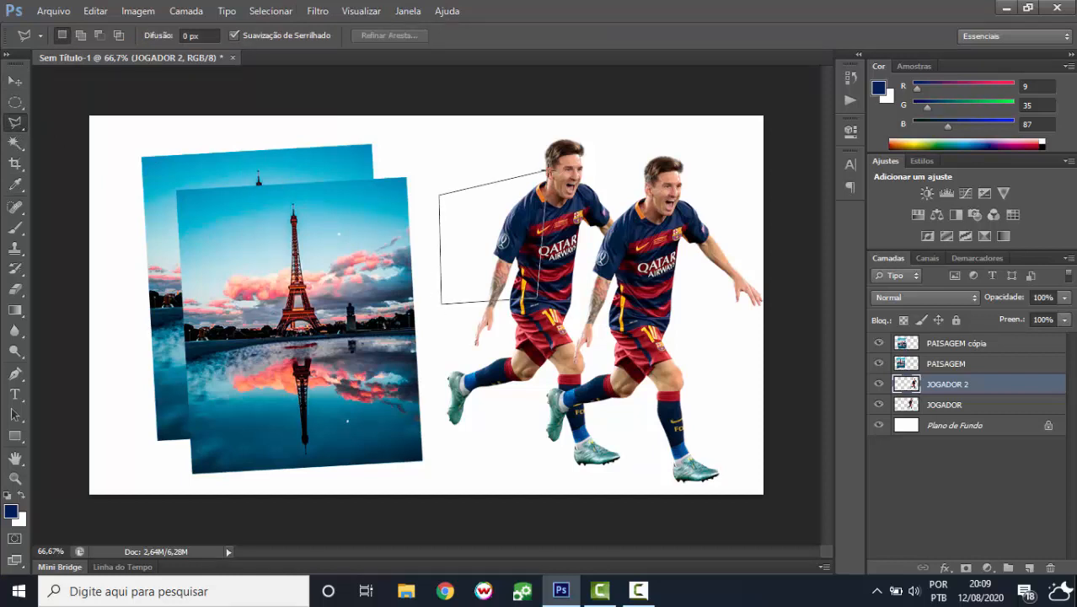
- Show the commands available for the polygonal selection and discard the selection
right_click(483, 176)
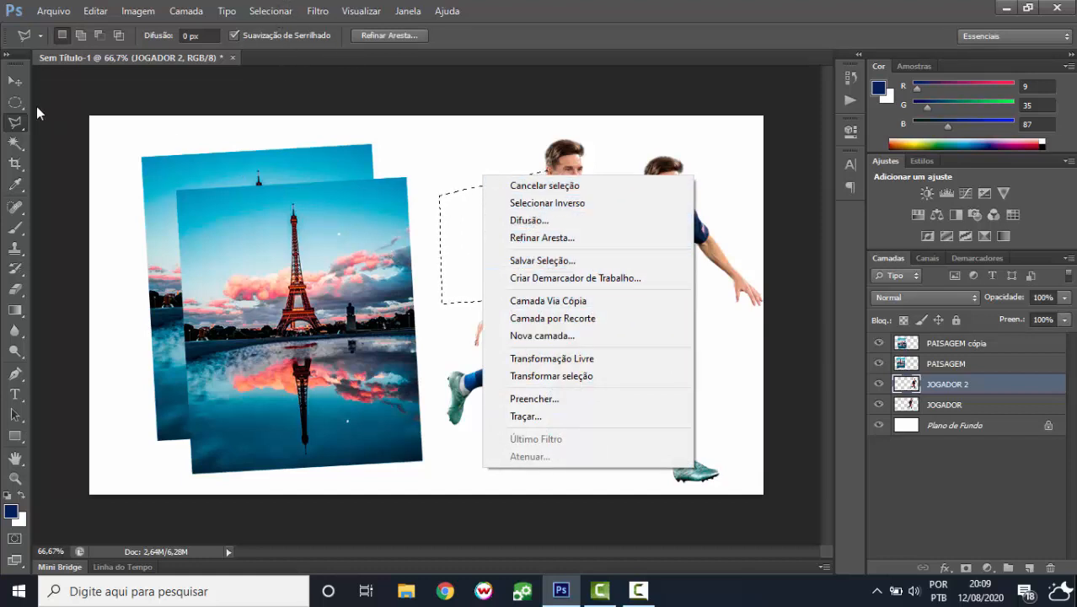
right_click(234, 162)
click(248, 174)
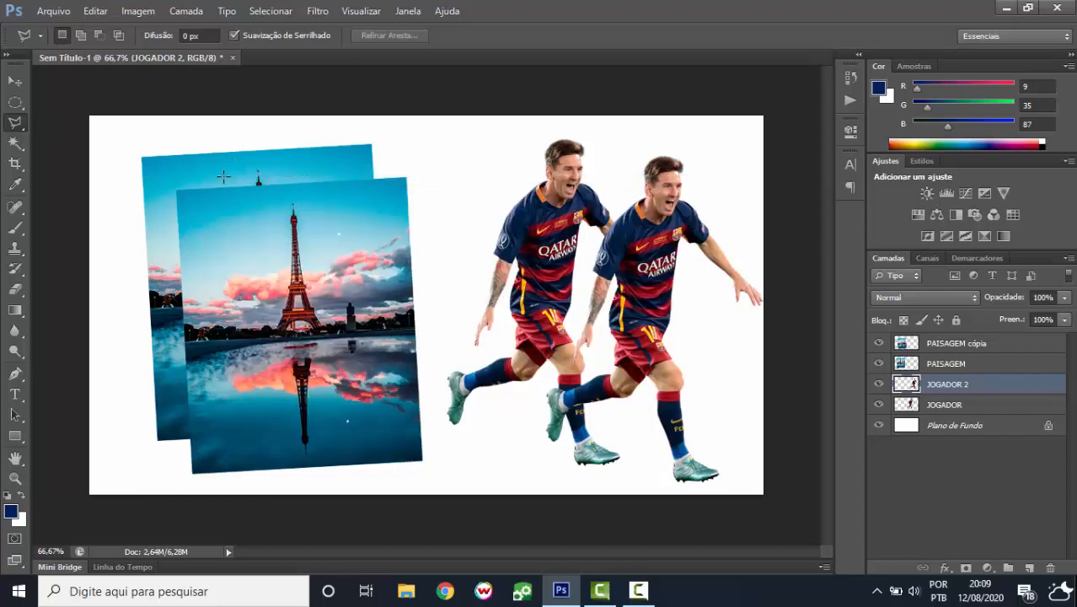
- Open the Lighting Effects filter on the JOGADOR 2 layer and enlarge the spot light's hotspot to 74
click(317, 10)
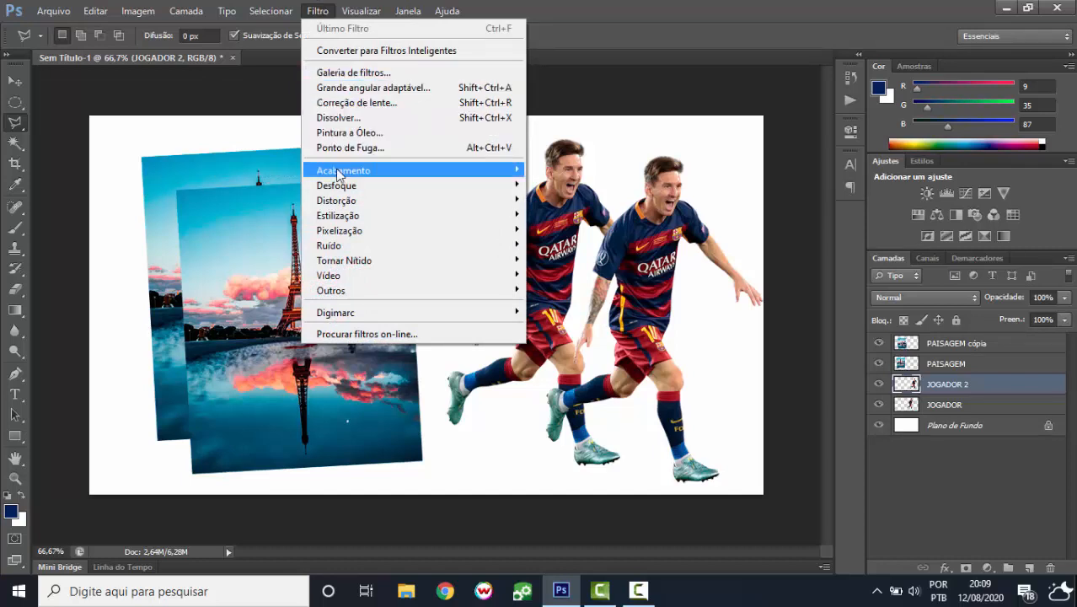
mouse_move(337, 175)
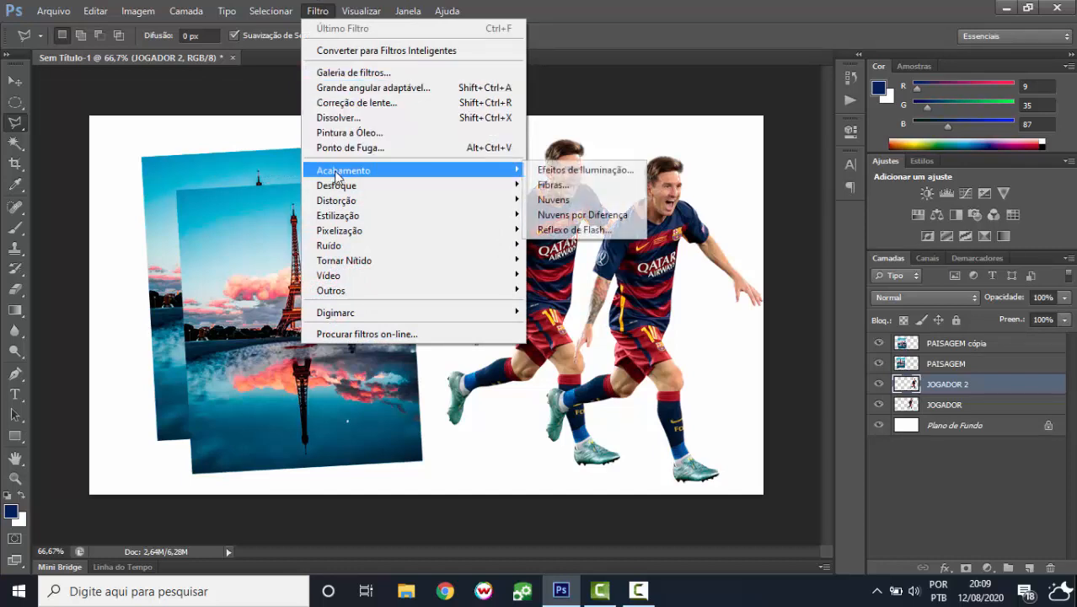
click(546, 171)
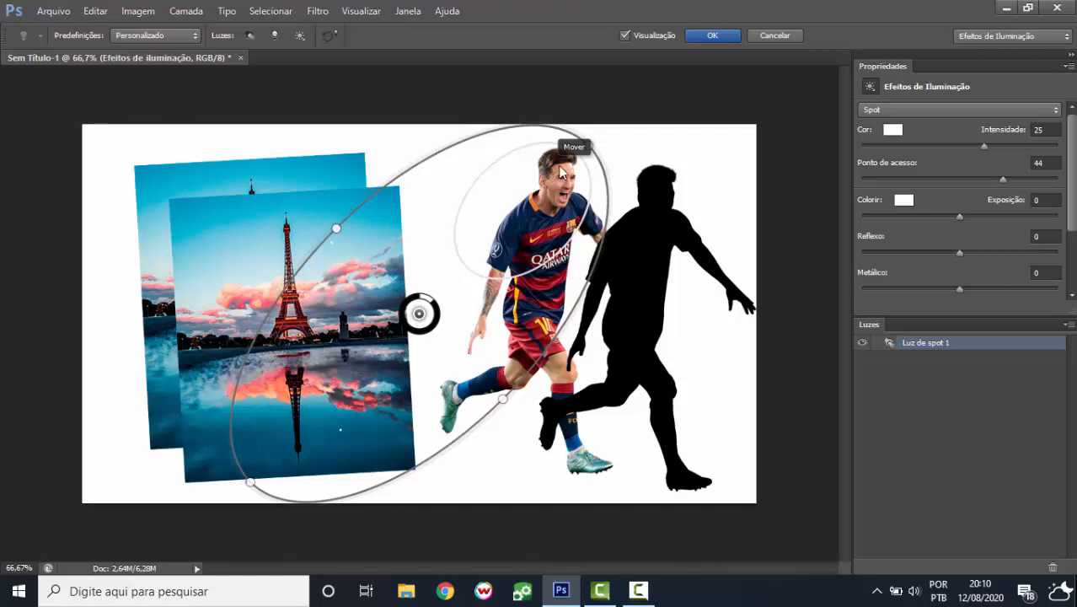
drag(509, 282, 388, 291)
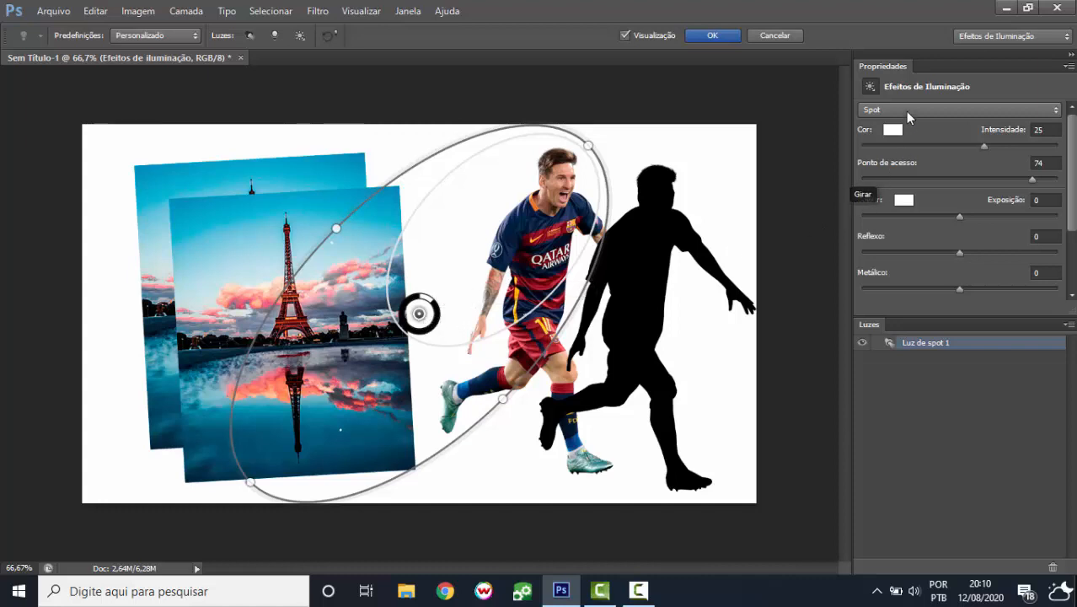
- Try a Point light with an intensity of 62 and cancel the Lighting Effects filter
click(909, 112)
click(901, 124)
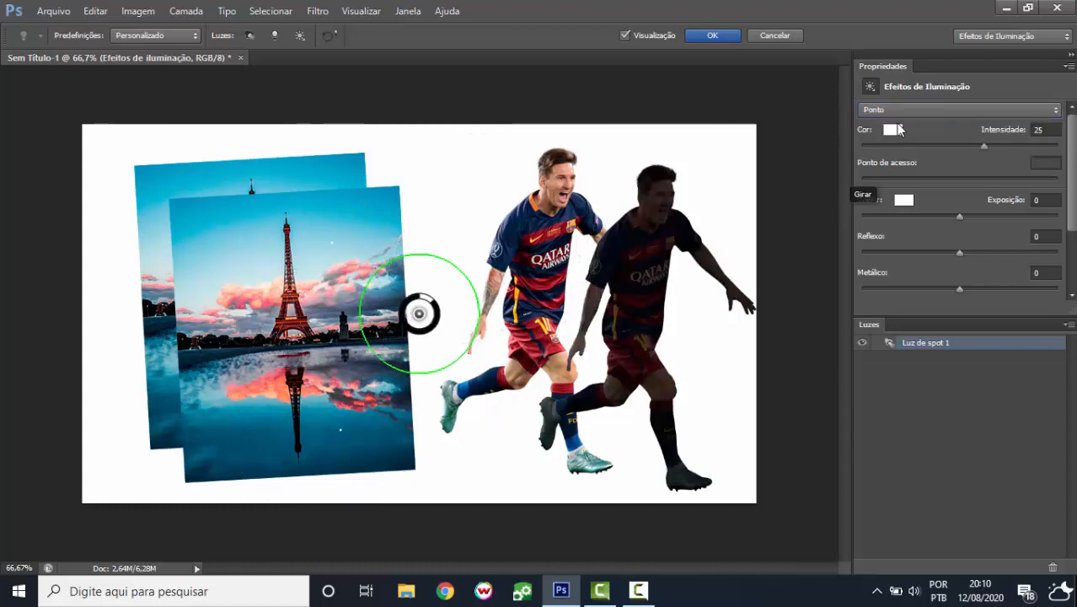
drag(432, 334, 412, 350)
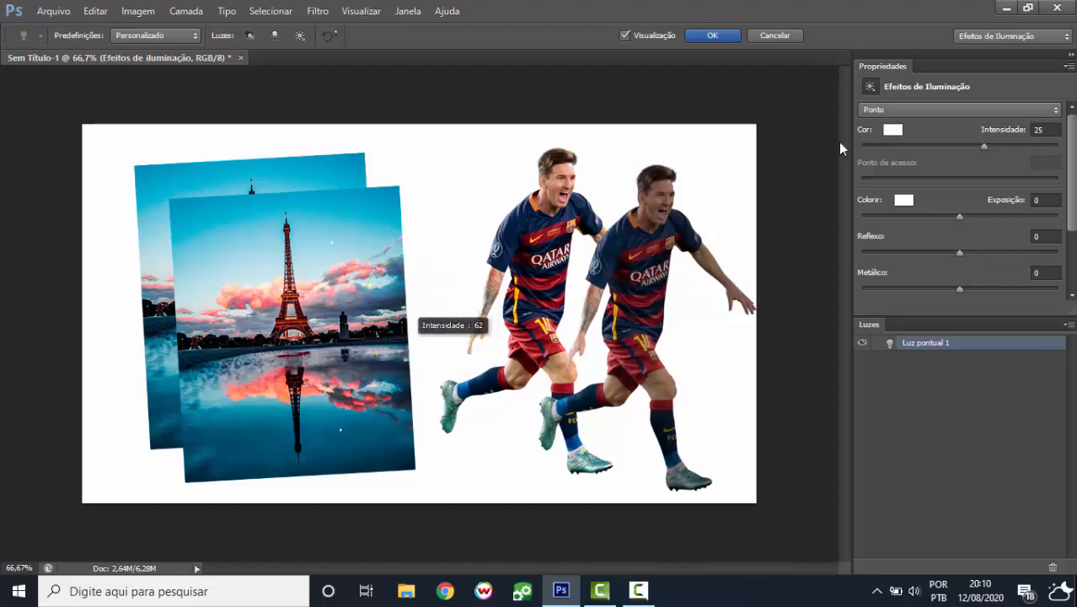
click(758, 36)
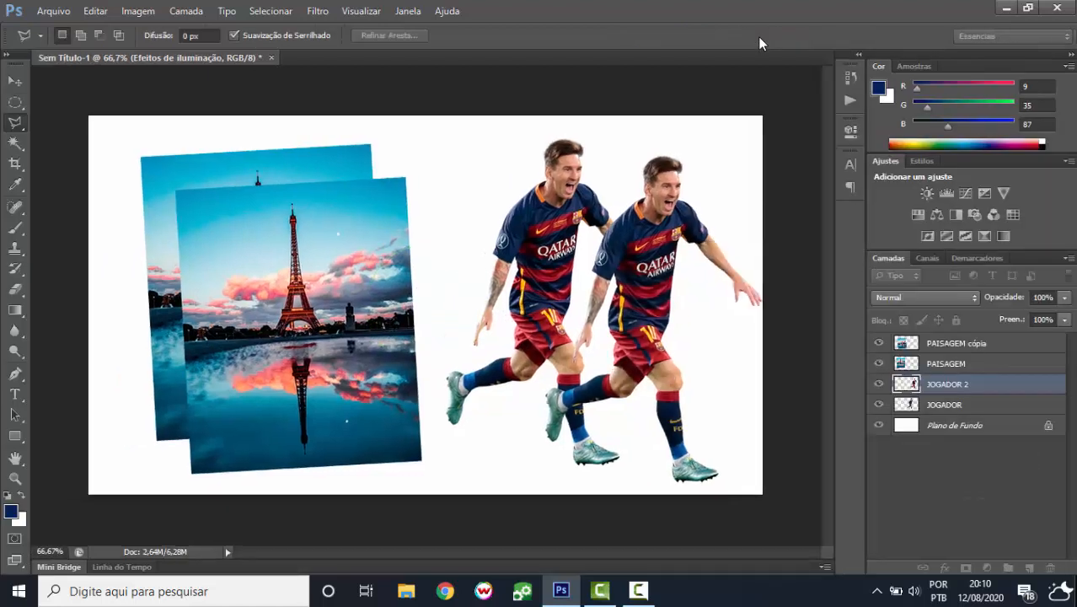
- Try Box Blur on the JOGADOR 2 layer with radii of 11 and 1 pixels, and cancel the filter
click(318, 11)
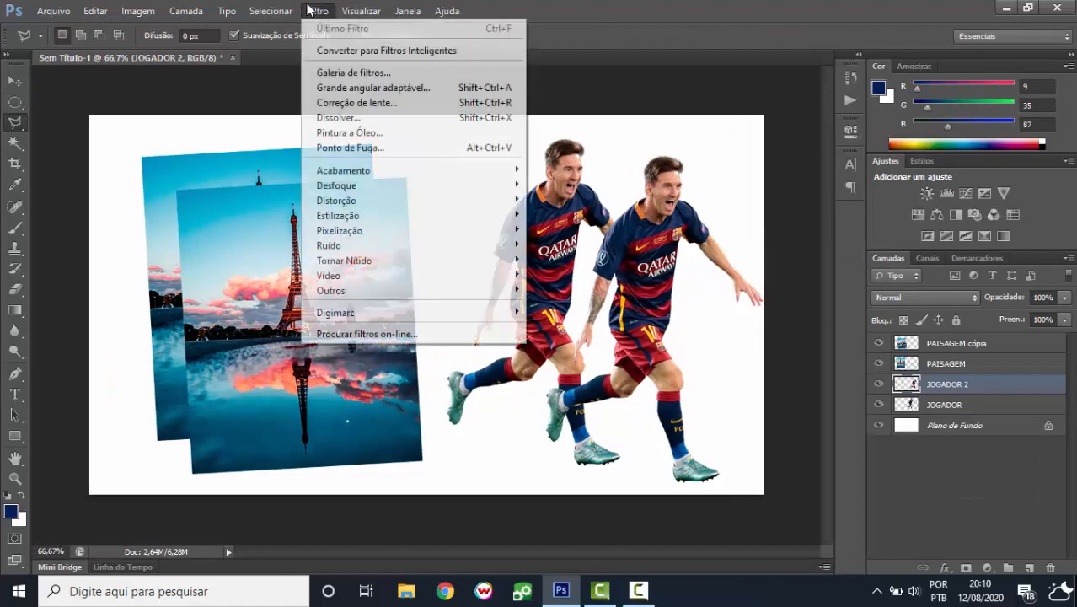
mouse_move(364, 199)
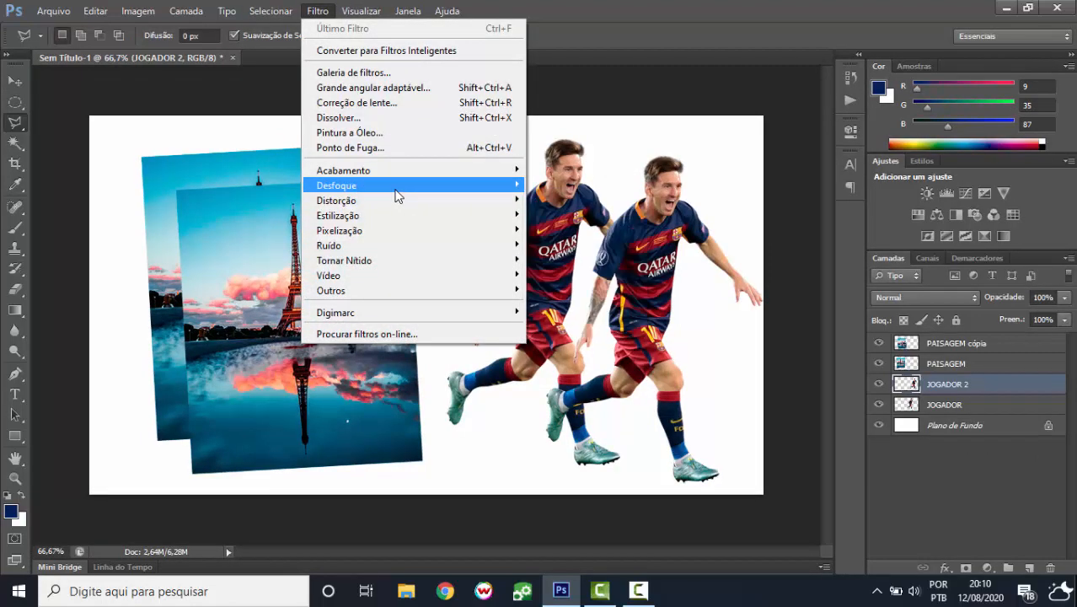
mouse_move(395, 191)
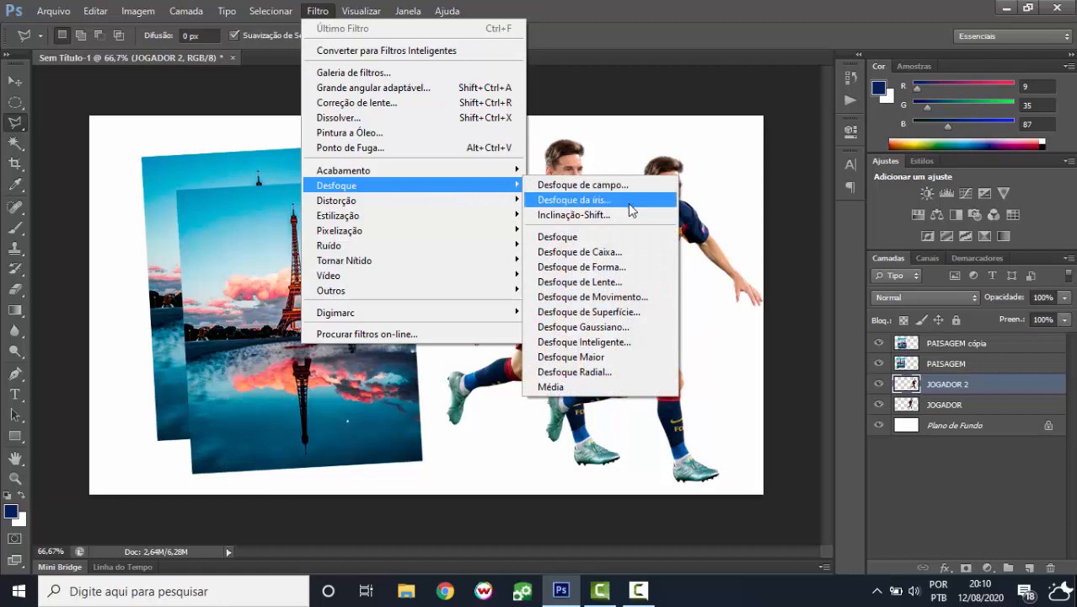
click(618, 253)
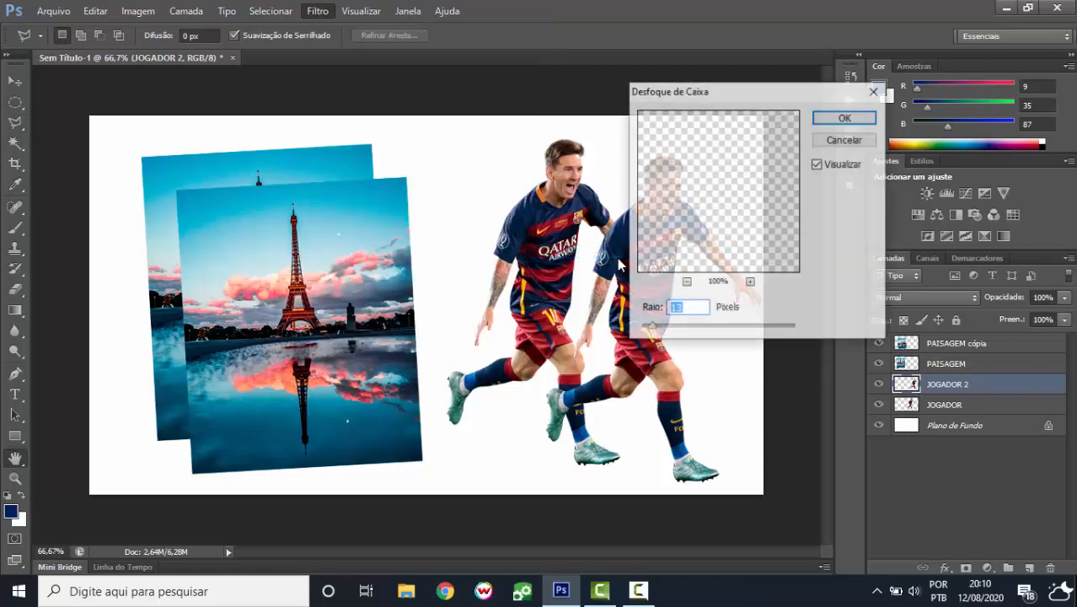
drag(746, 98, 338, 125)
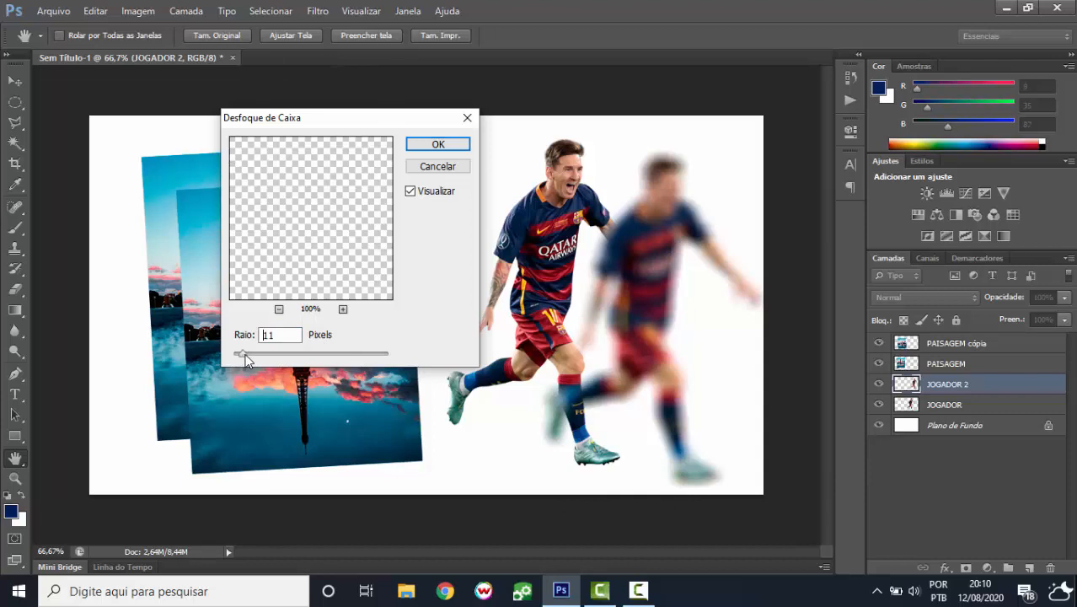
drag(287, 365, 238, 358)
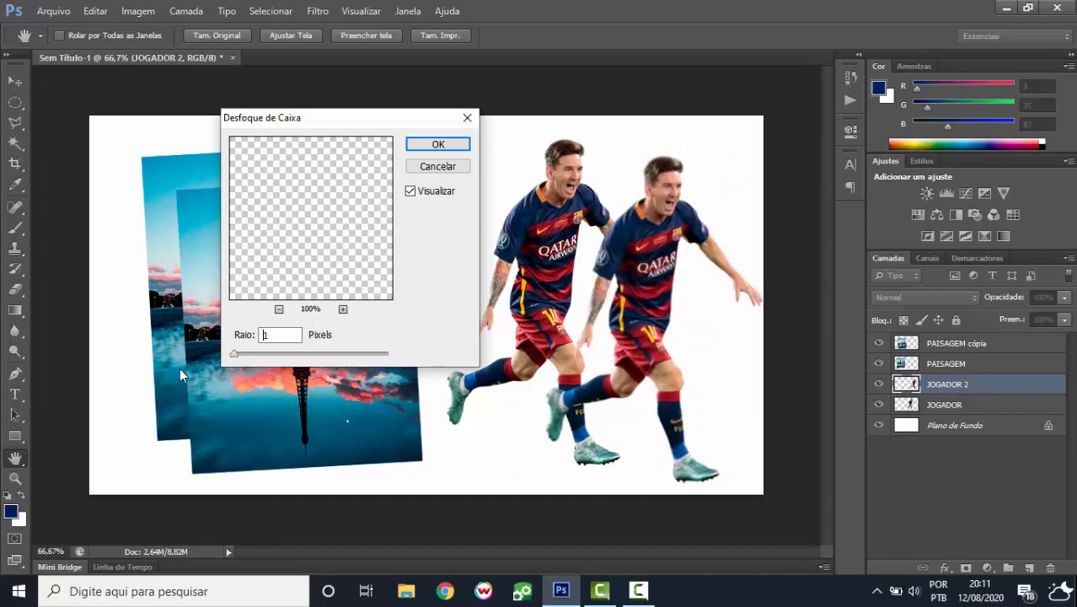
drag(180, 369, 132, 376)
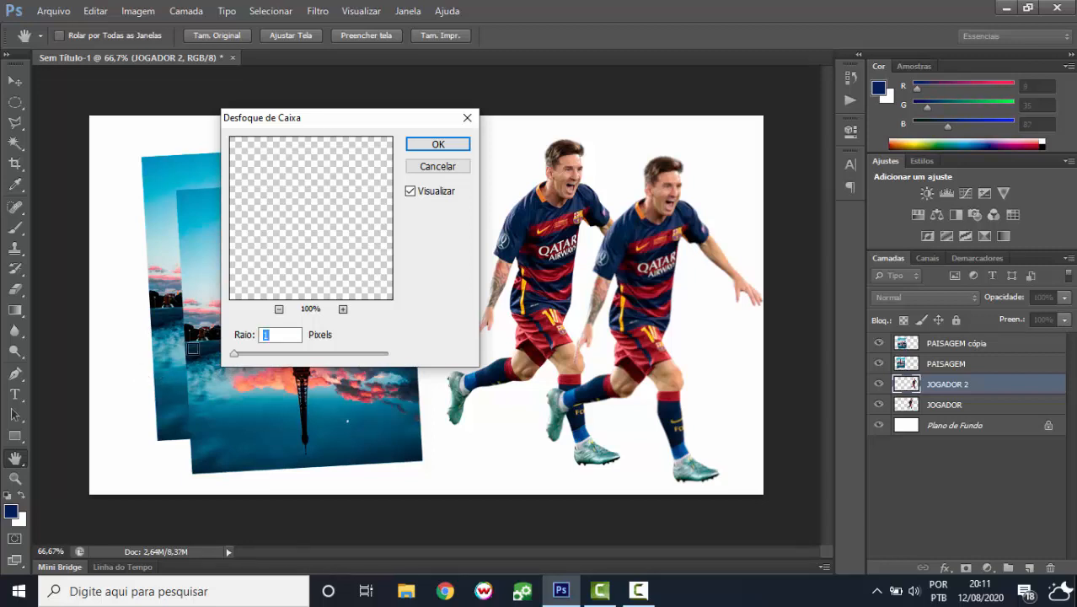
click(446, 175)
click(294, 9)
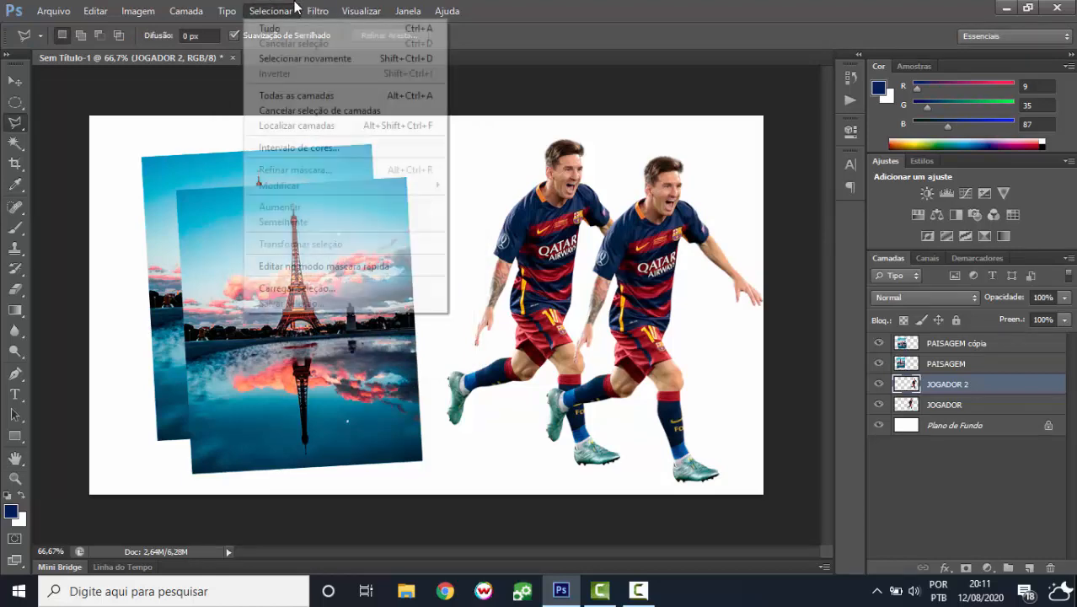
mouse_move(317, 11)
mouse_move(361, 221)
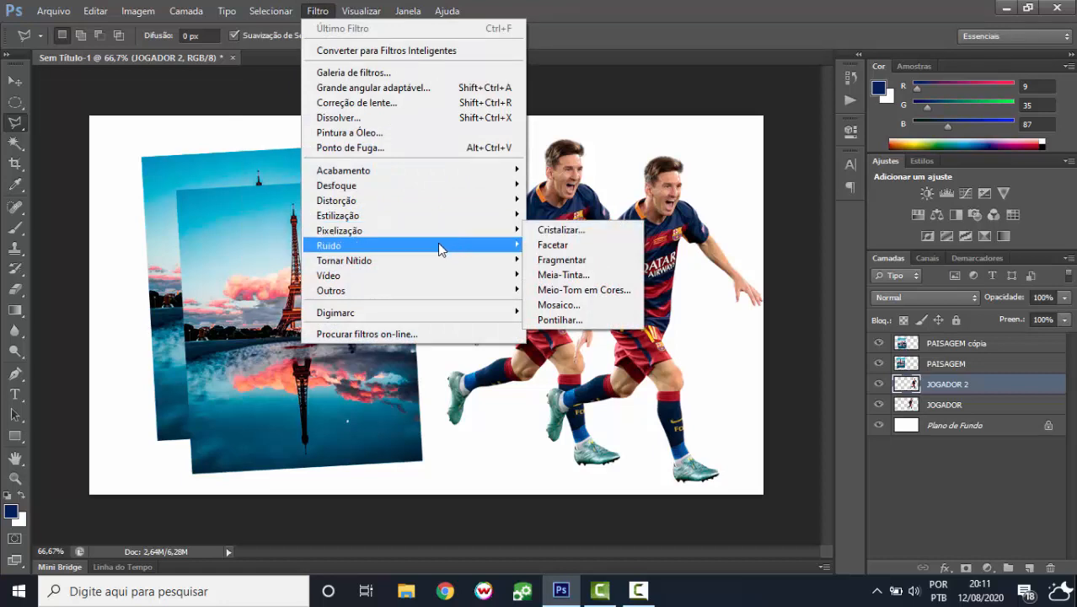
mouse_move(438, 243)
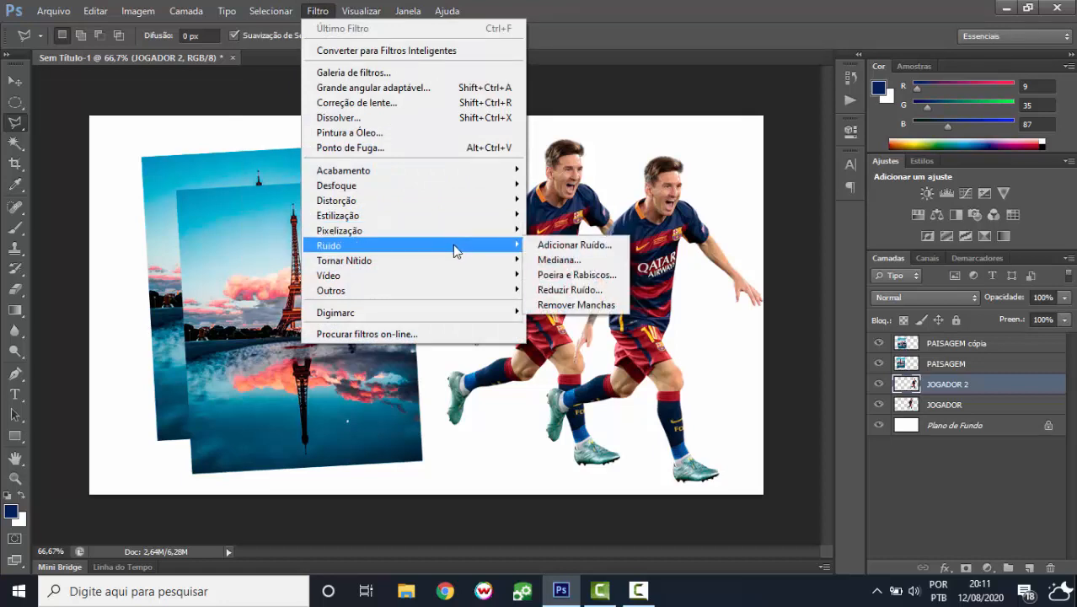
mouse_move(453, 264)
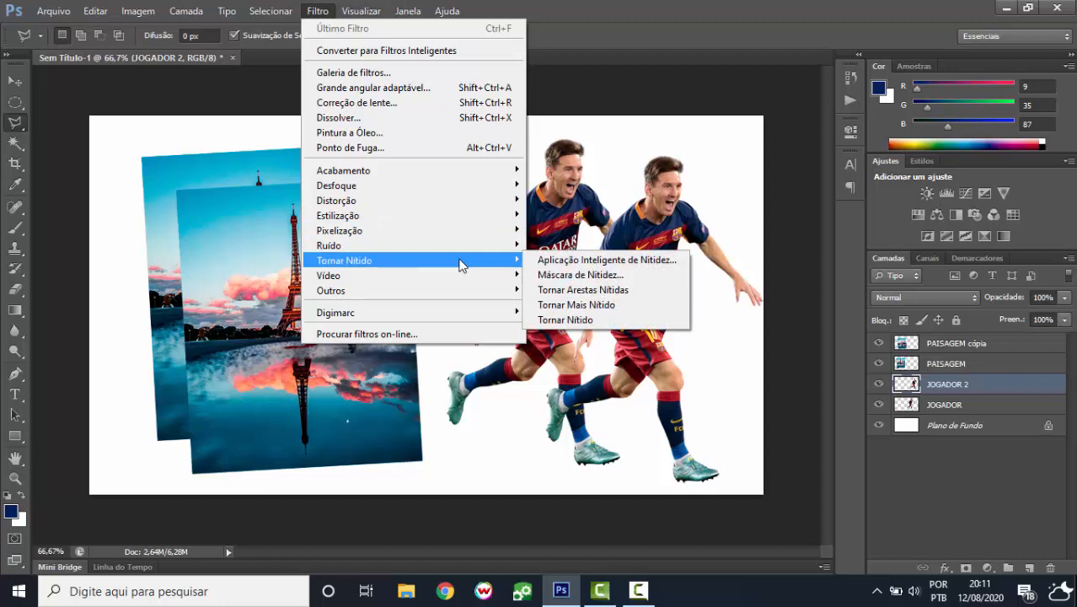
mouse_move(472, 285)
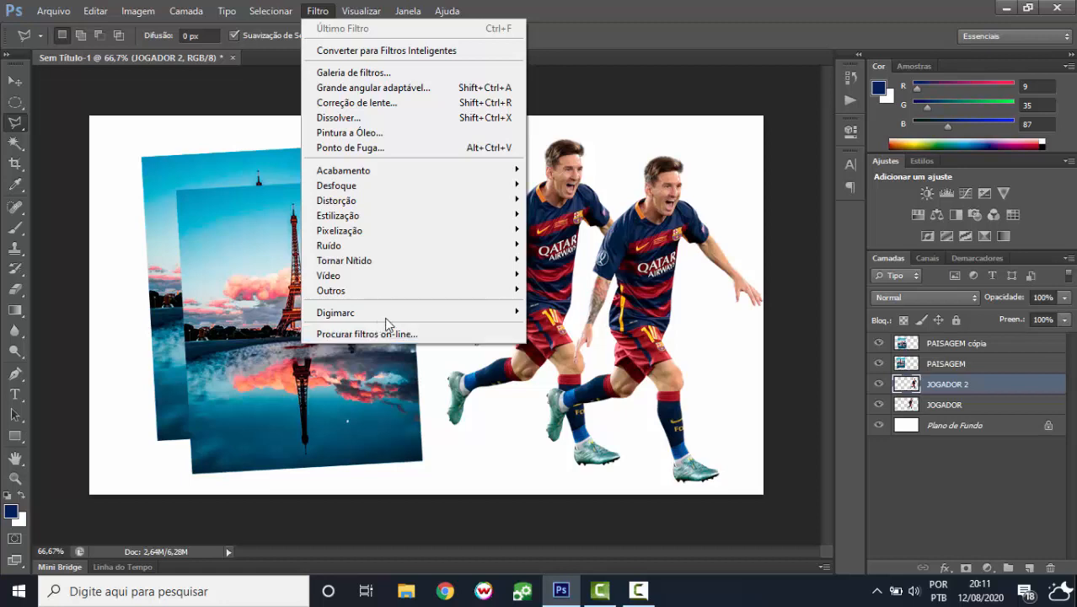
- Fit the whole document to the screen and zoom back out one level
mouse_move(393, 317)
mouse_move(350, 10)
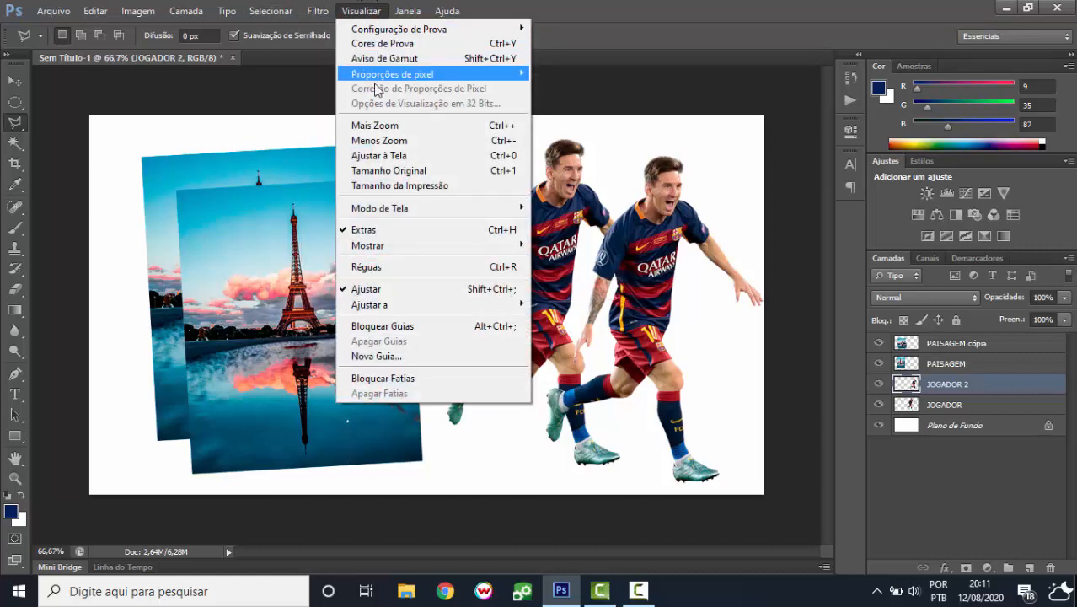
click(382, 160)
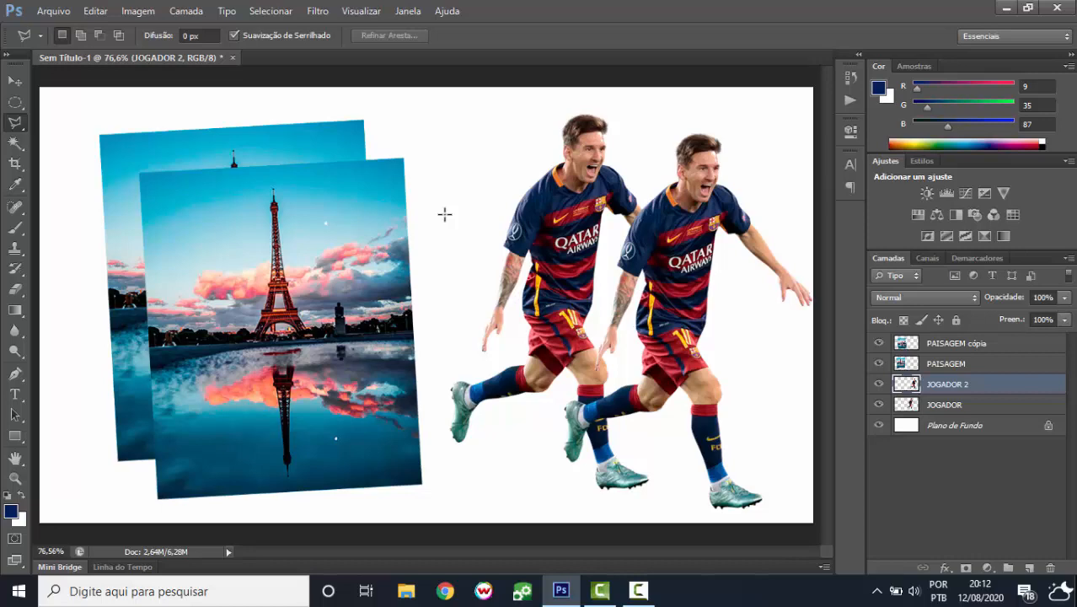
key(ctrl+minus)
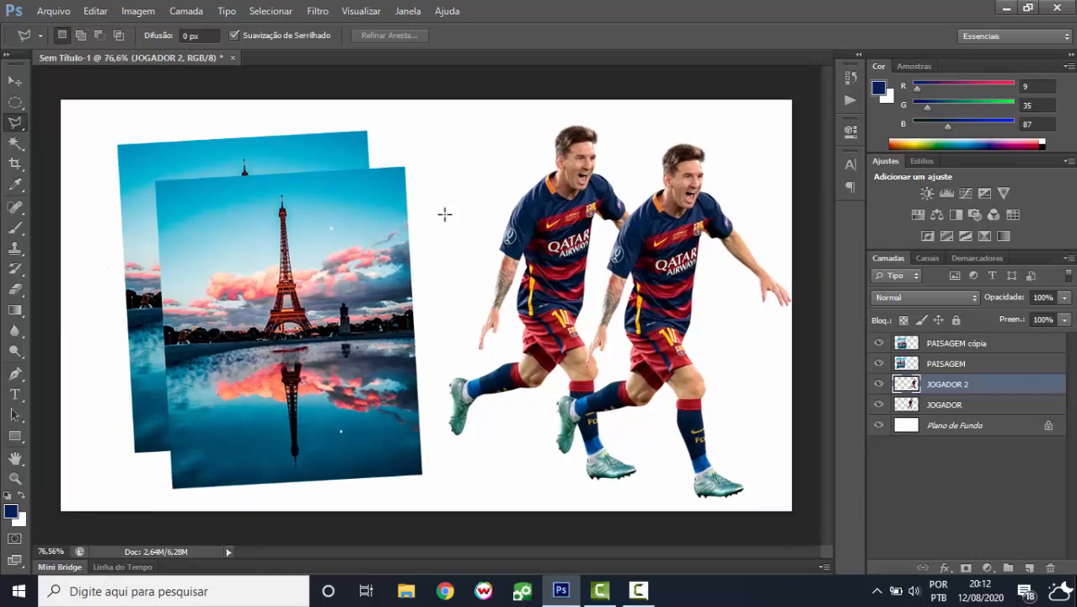
- Zoom in on the document, zoom back out and zoom in again to compare the magnification levels
key(ctrl+plus)
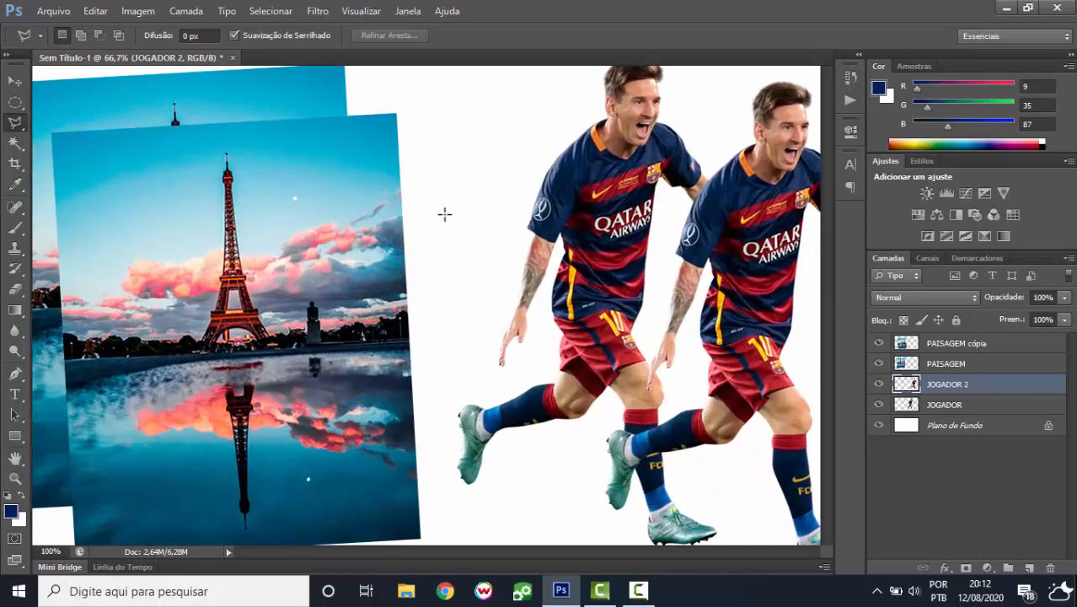
key(ctrl+minus)
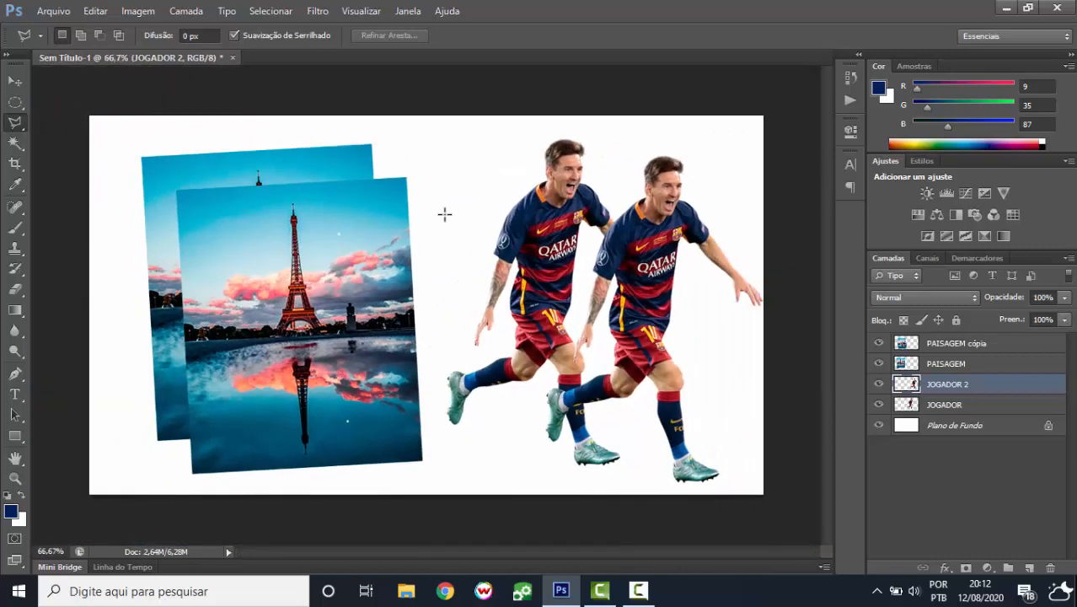
key(ctrl+plus)
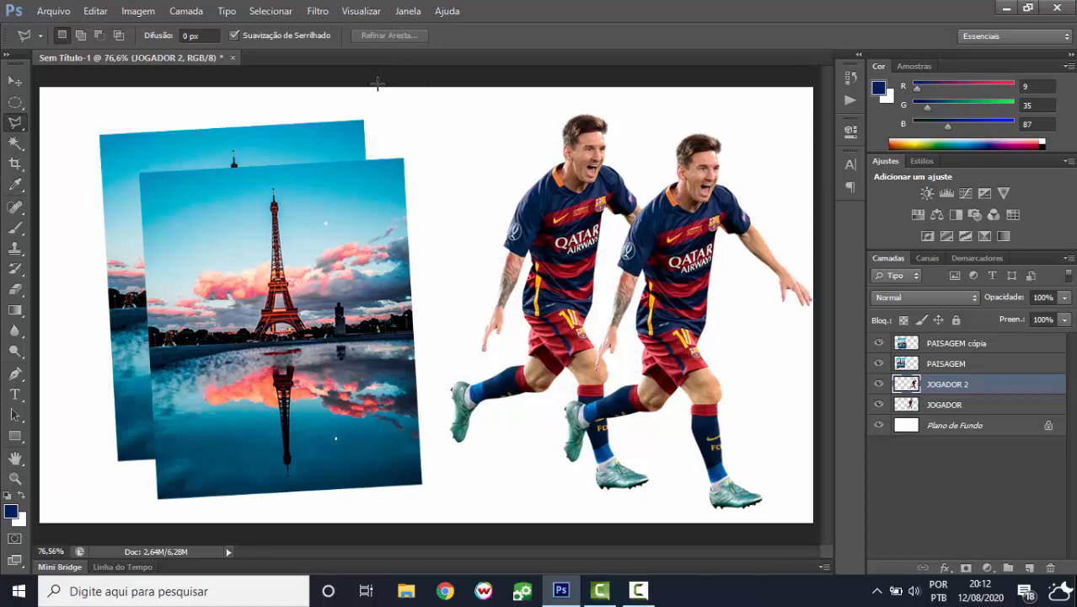
- Show the grid over the document
click(363, 17)
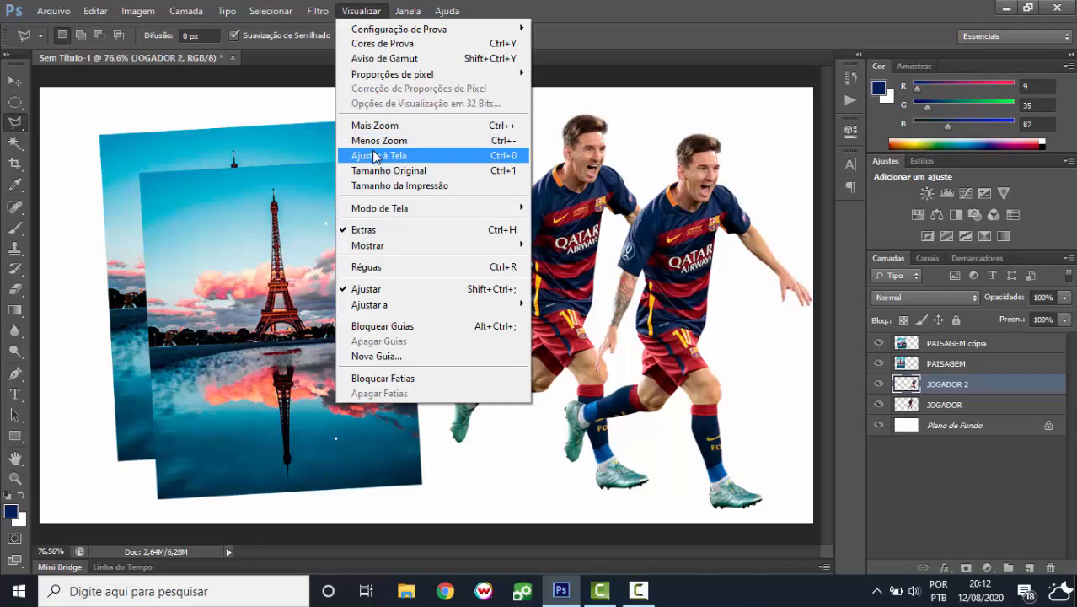
mouse_move(394, 245)
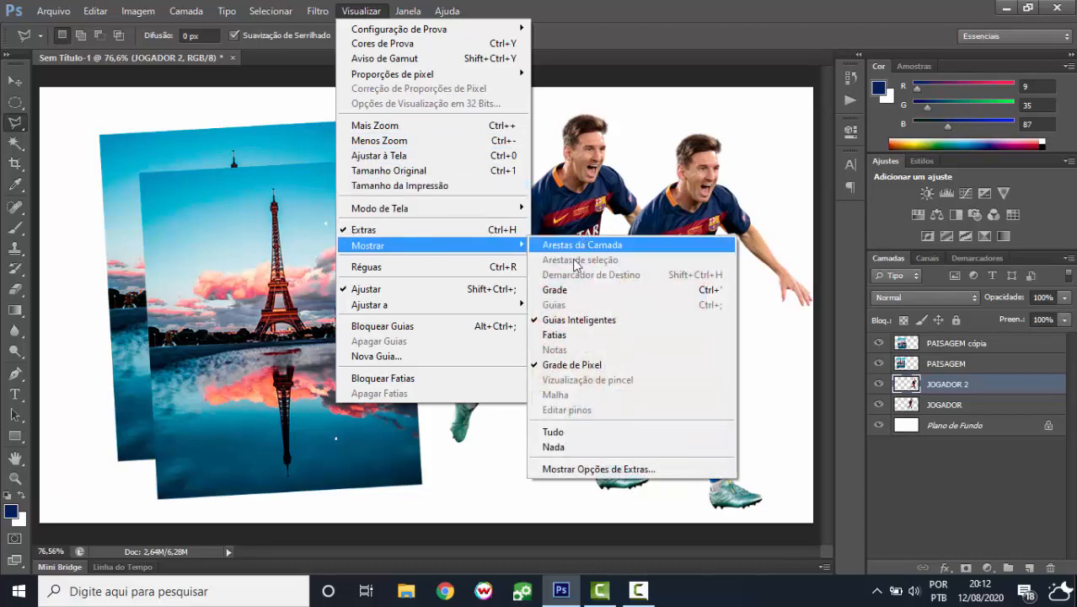
click(572, 291)
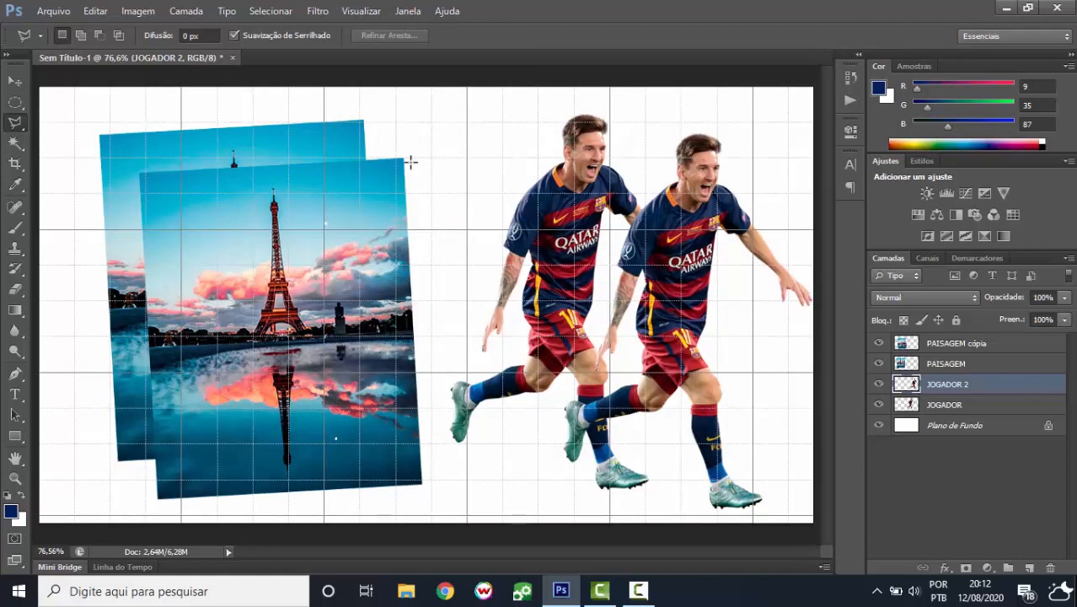
- Select the PAISAGEM and JOGADOR 2 layers and move them together slightly up and to the left along the grid
click(974, 363)
ctrl+click(949, 391)
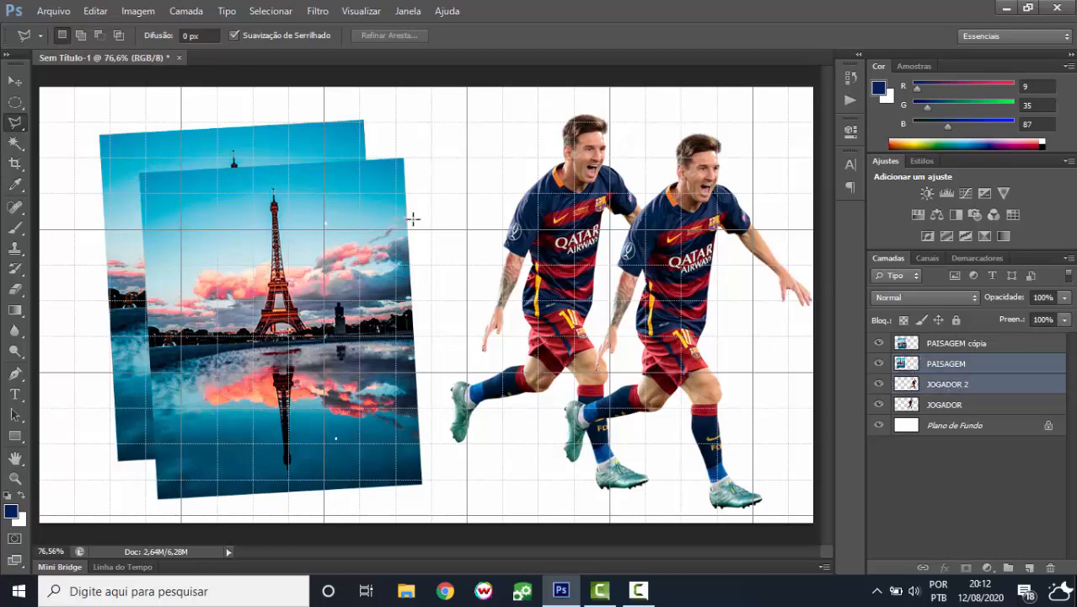
click(14, 81)
drag(345, 253, 316, 251)
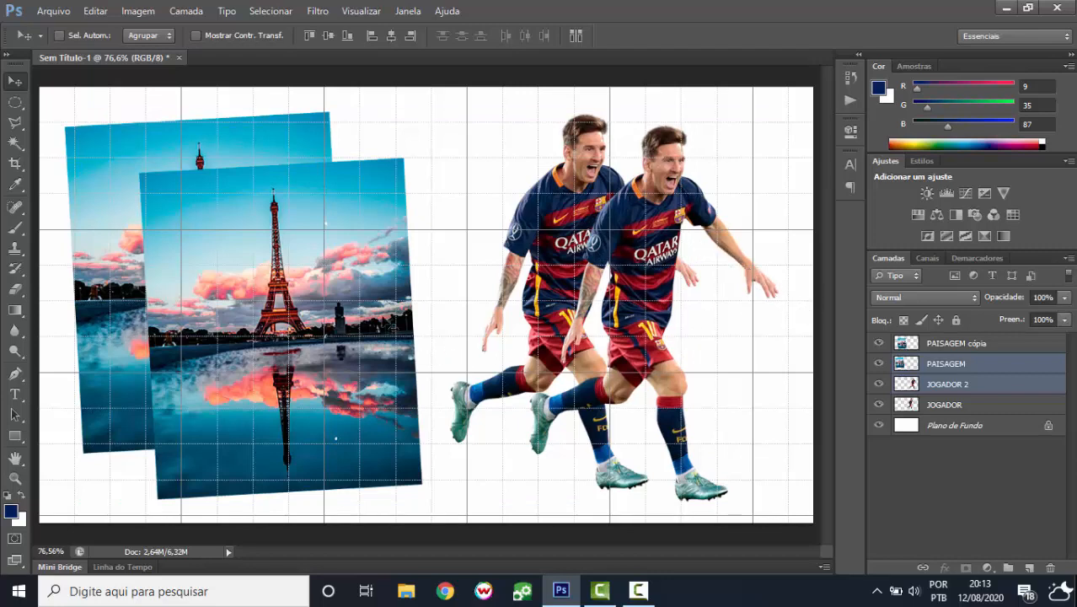
mouse_move(381, 324)
mouse_down()
mouse_move(383, 334)
mouse_move(382, 324)
mouse_up()
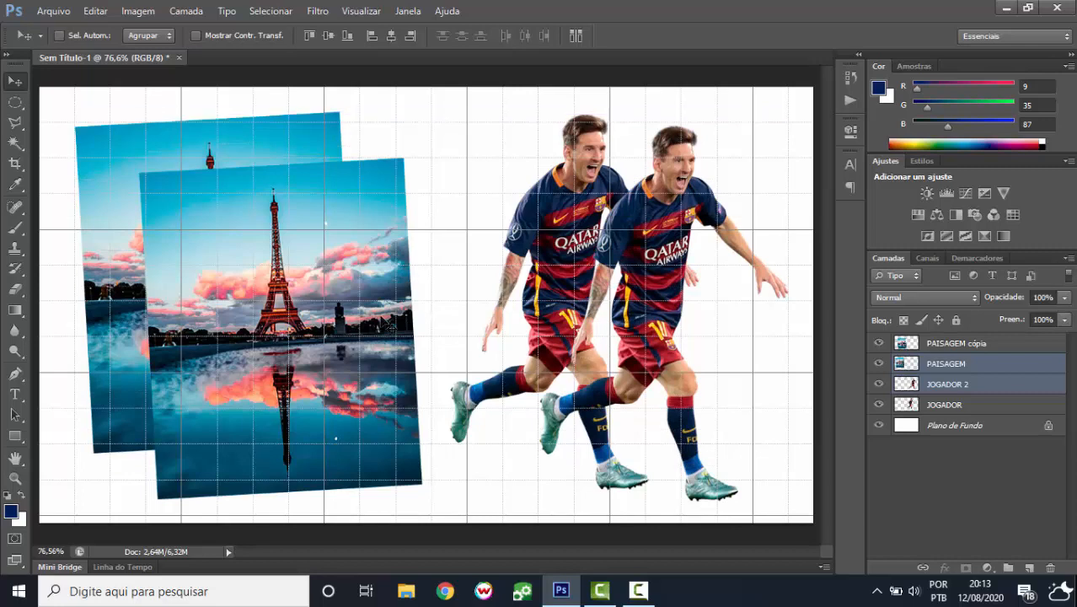
- Hide the grid over the document
click(379, 10)
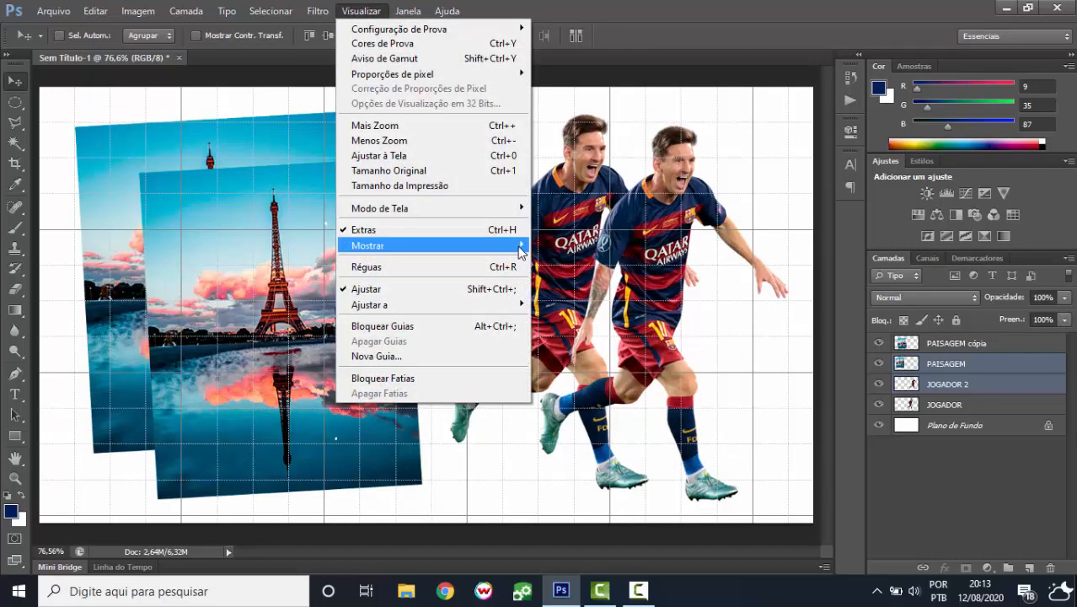
mouse_move(520, 247)
click(573, 284)
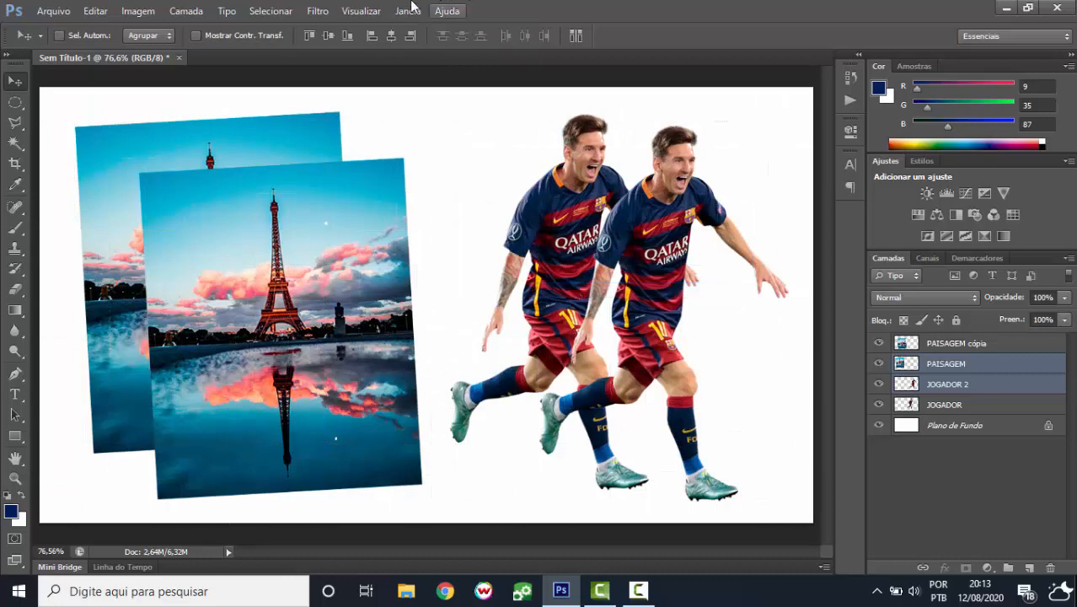
- Show the rulers around the document and hide them again
click(383, 11)
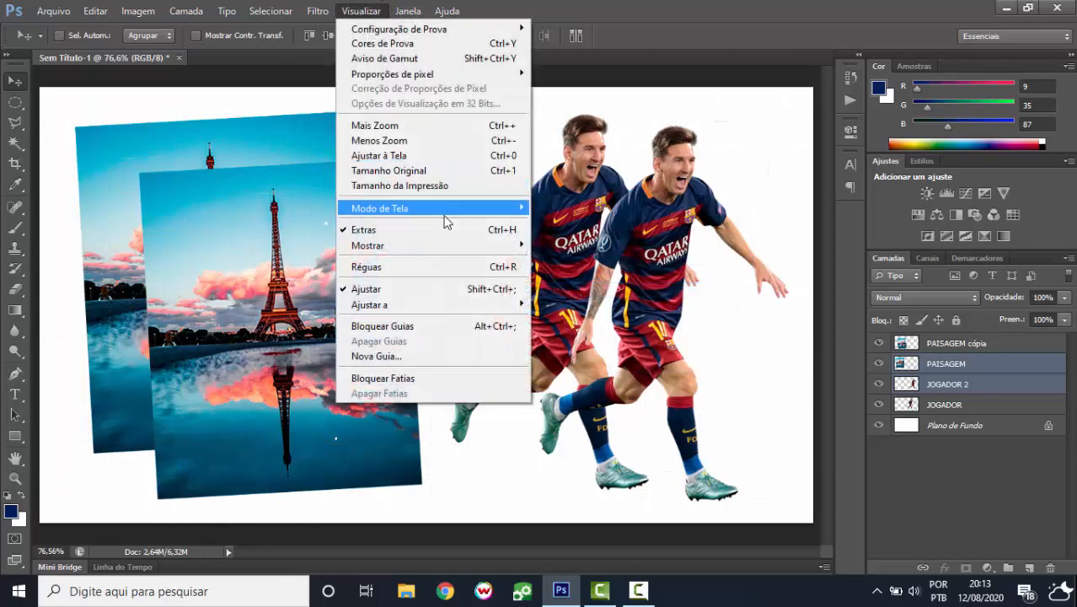
mouse_move(479, 245)
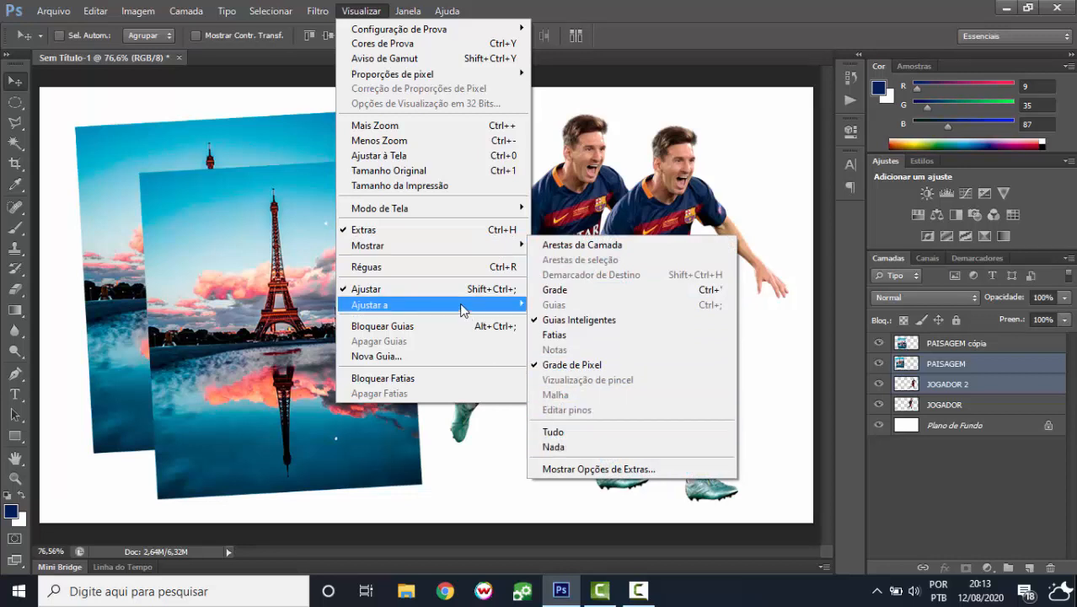
click(468, 267)
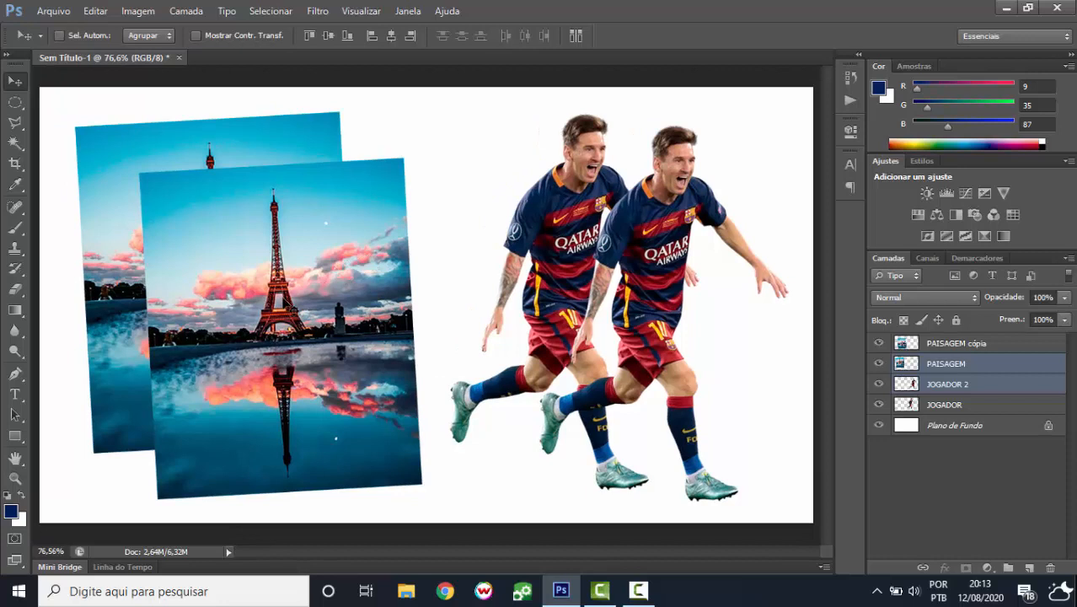
key(ctrl+r)
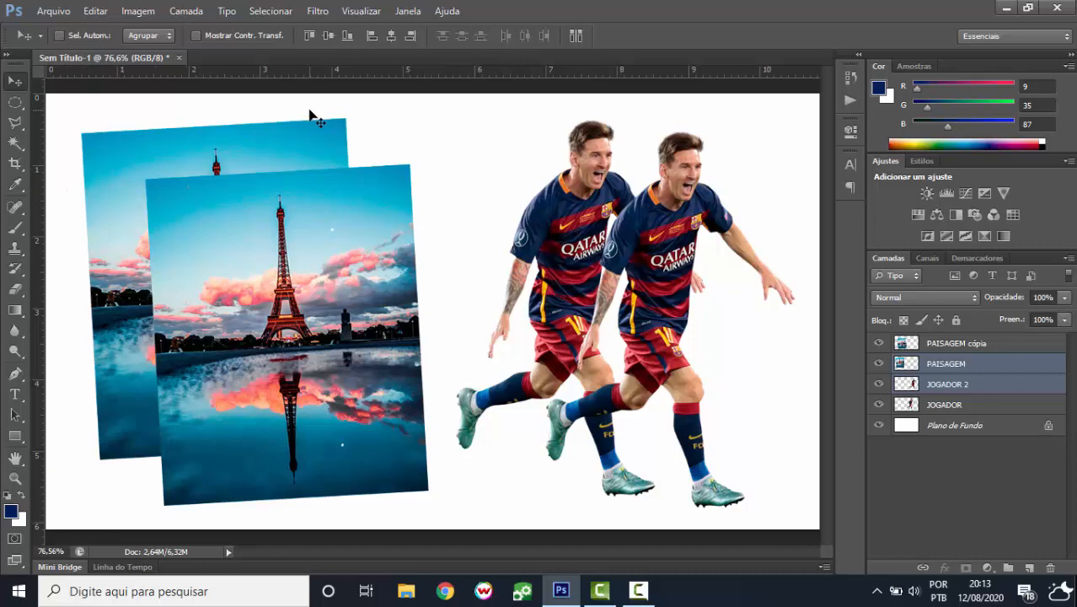
key(ctrl+r)
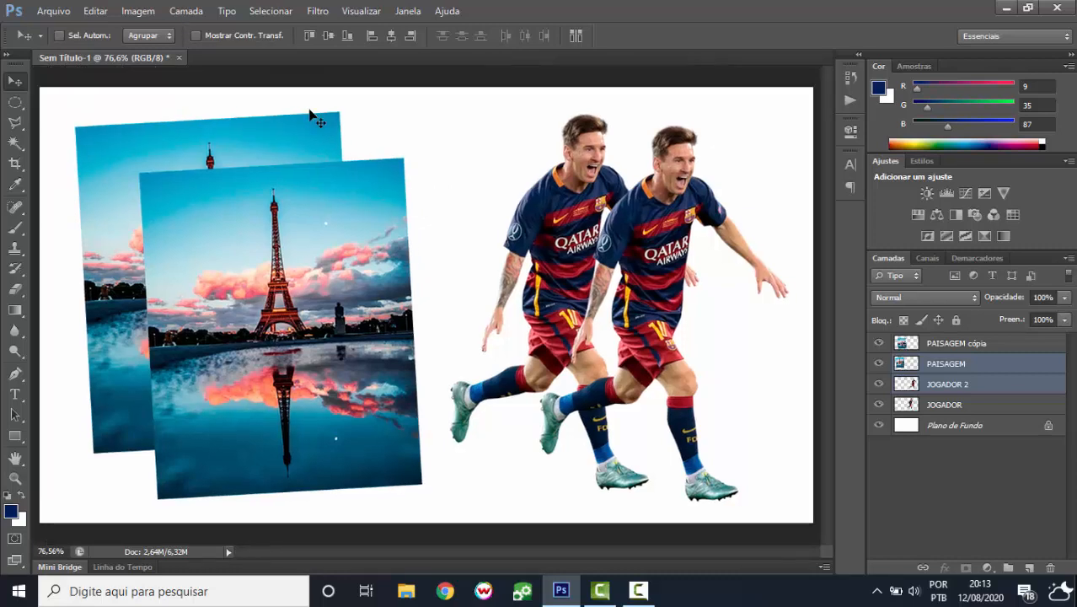
- Lock the guides and unlock them again
click(362, 10)
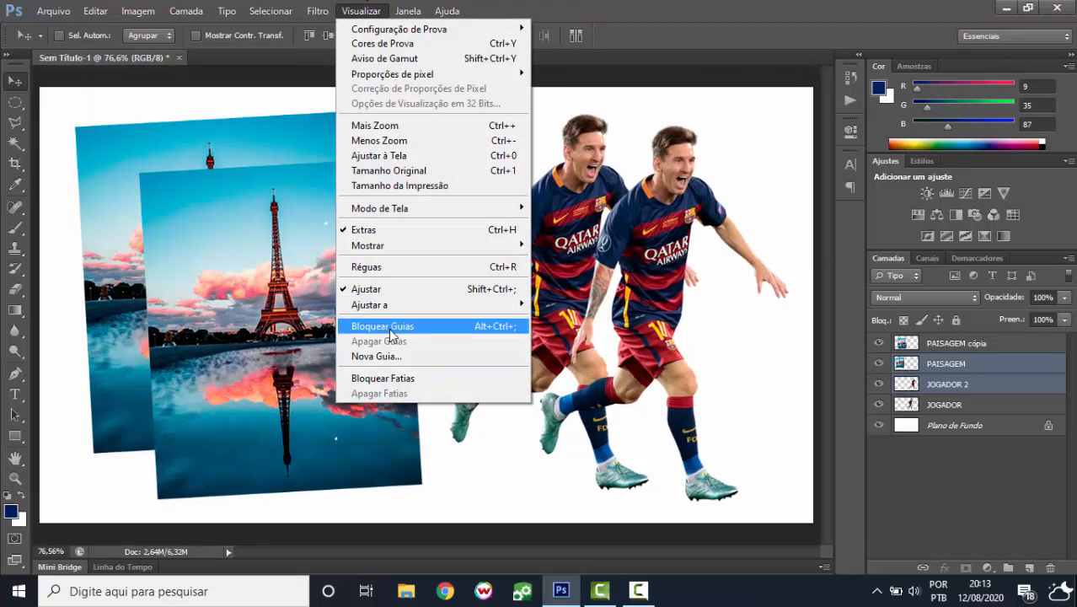
click(389, 326)
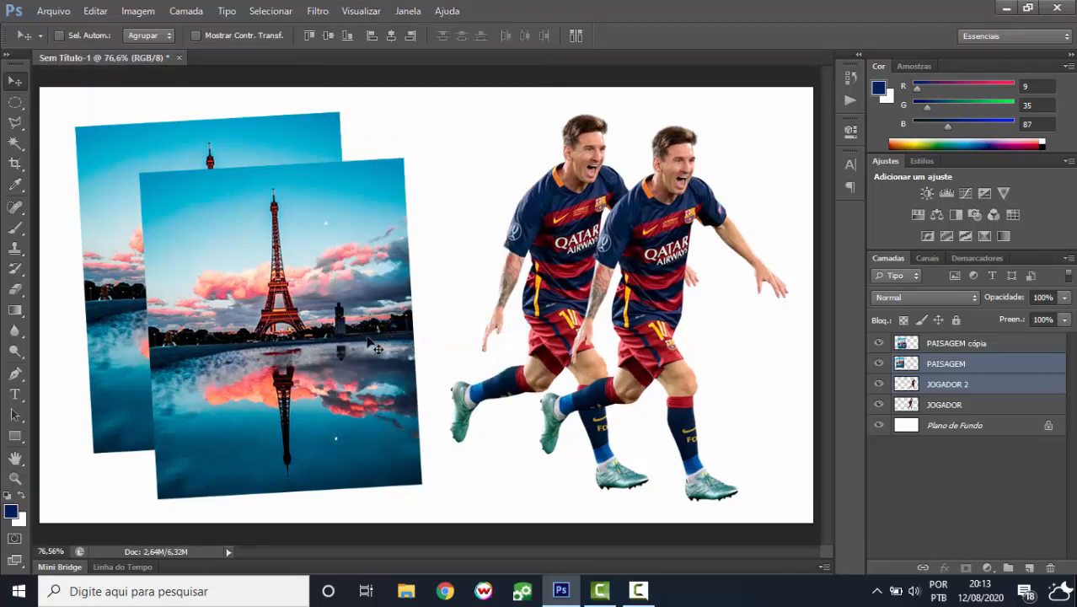
key(z)
click(371, 10)
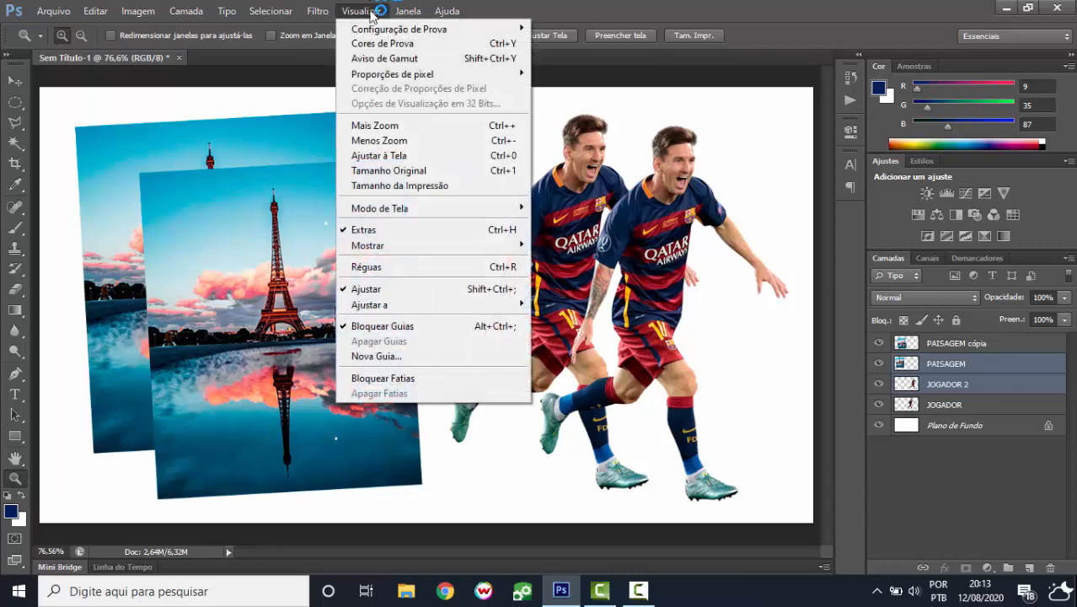
click(422, 327)
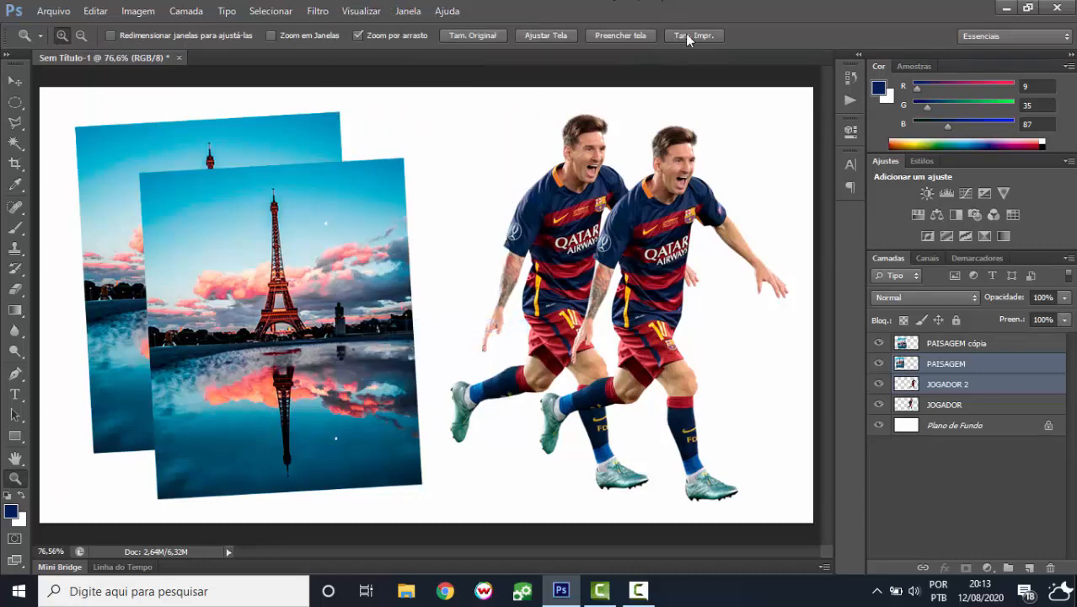
click(365, 11)
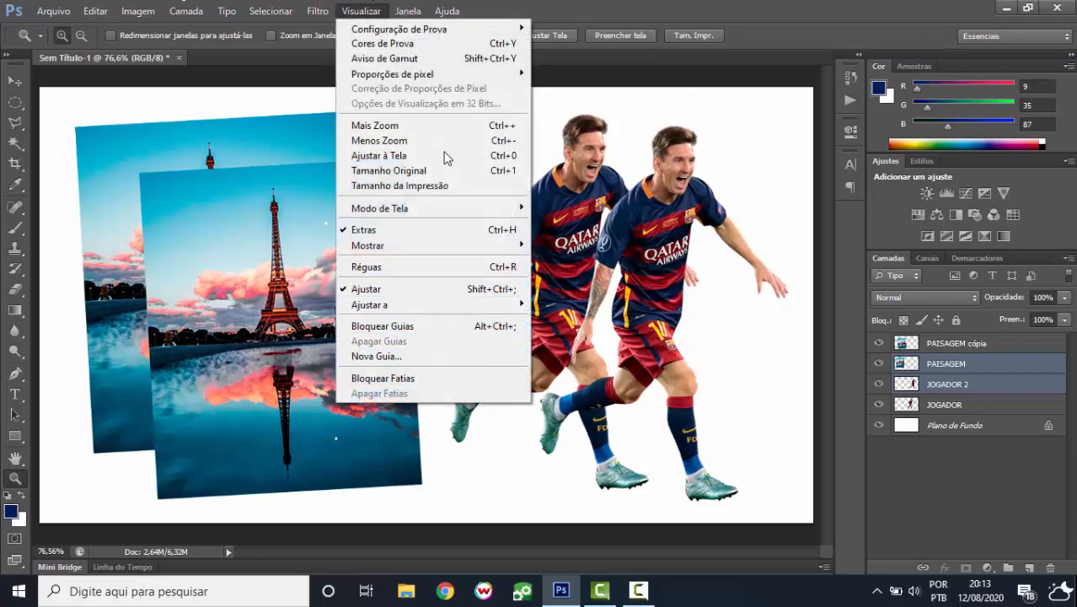
mouse_move(428, 7)
mouse_move(362, 10)
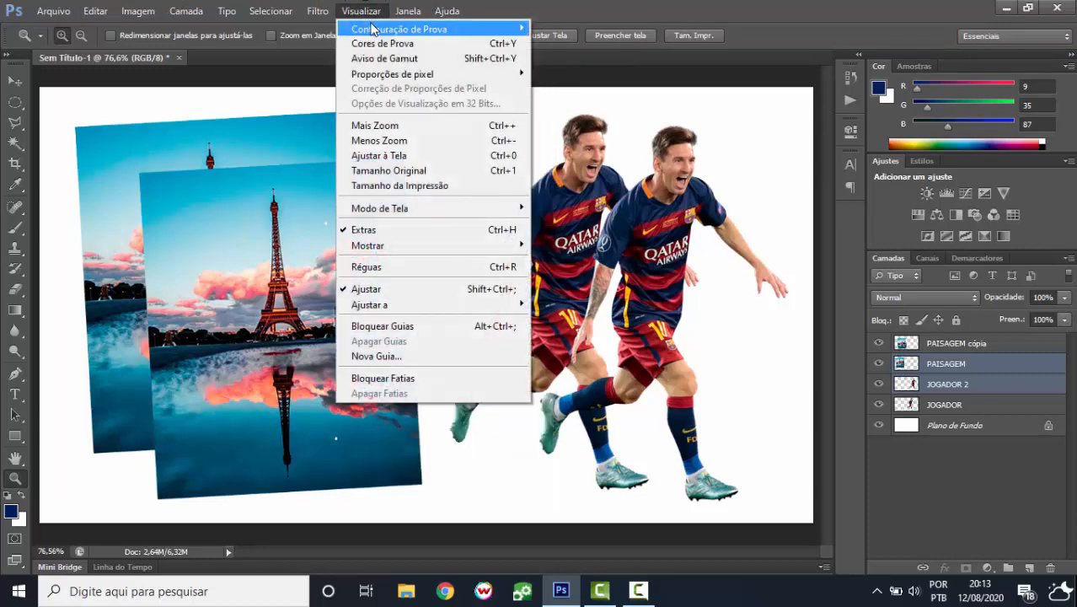
mouse_move(374, 30)
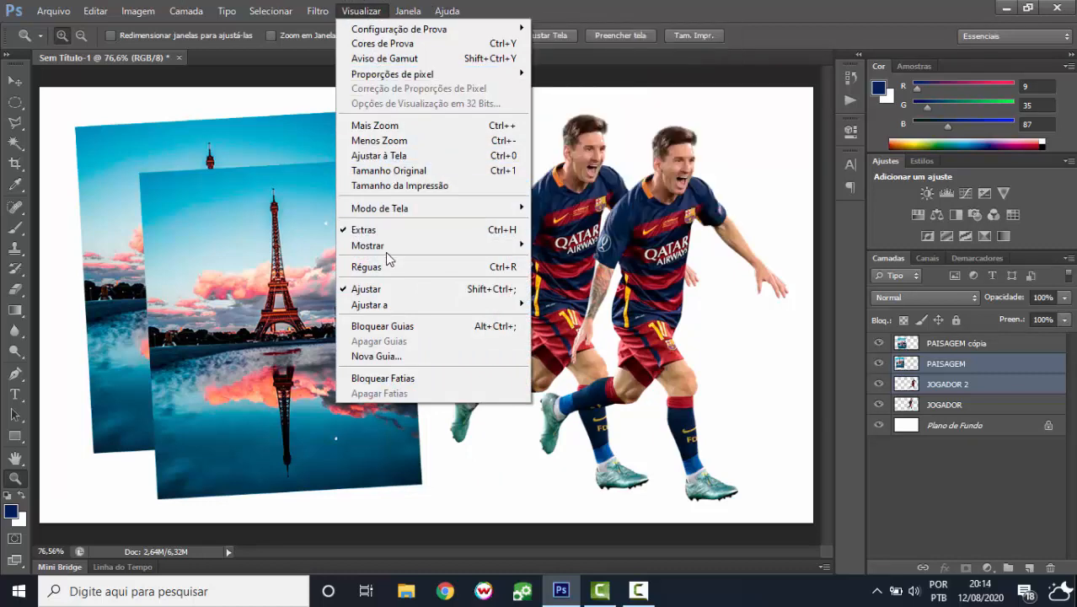
mouse_move(385, 251)
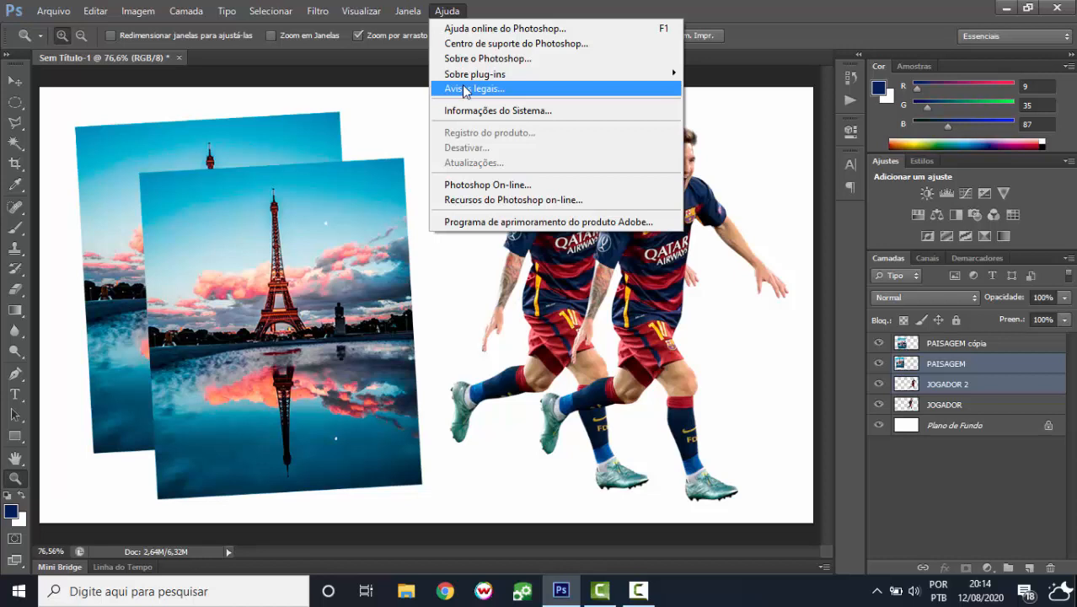
- Select the JOGADOR 2, PAISAGEM and PAISAGEM cópia layers one at a time
click(982, 383)
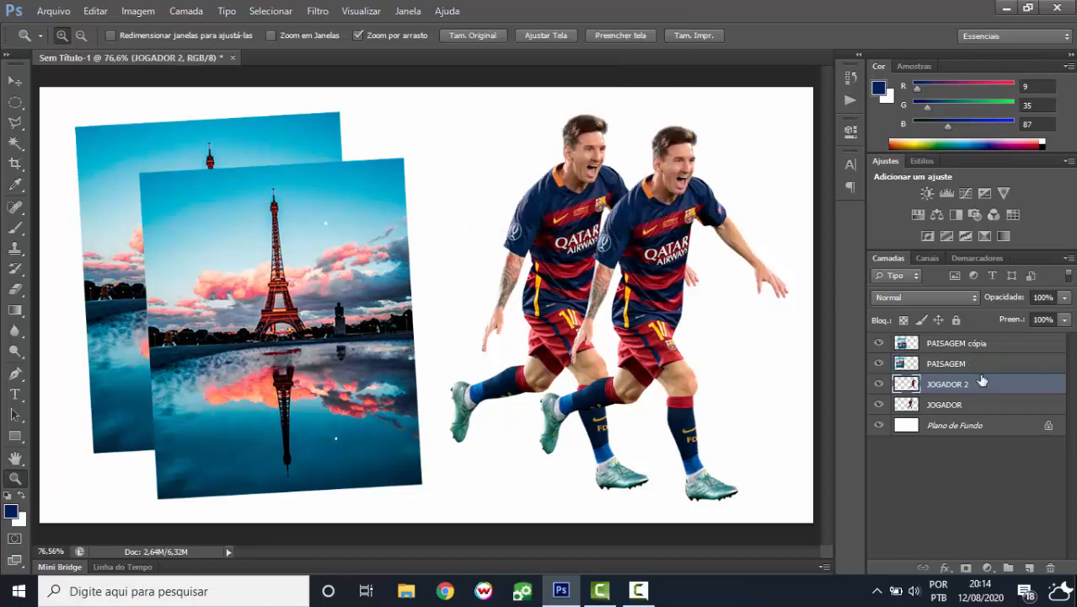
click(974, 363)
click(966, 348)
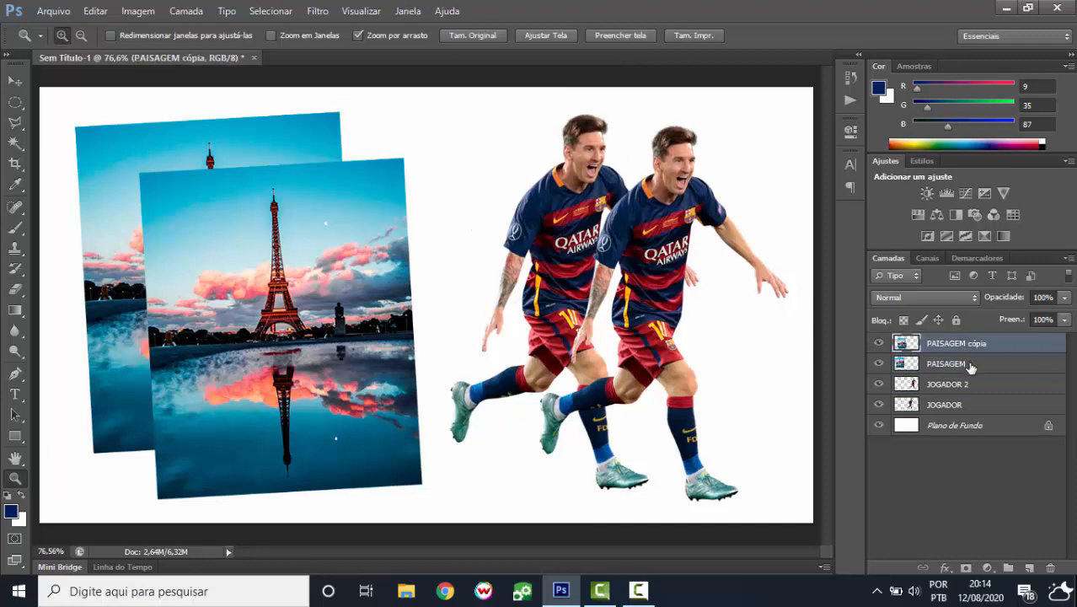
click(969, 366)
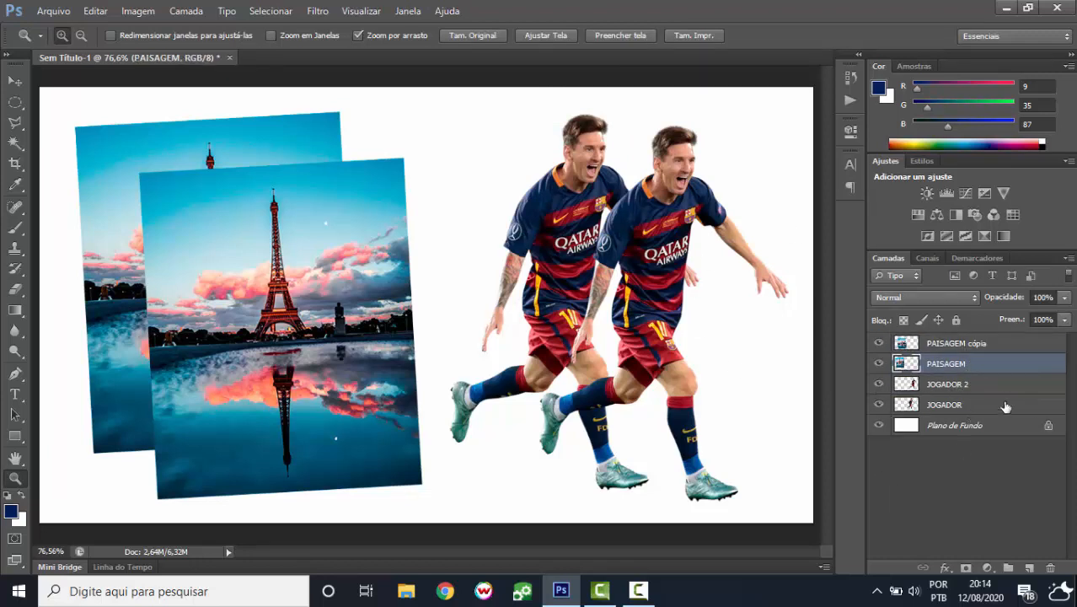
click(950, 346)
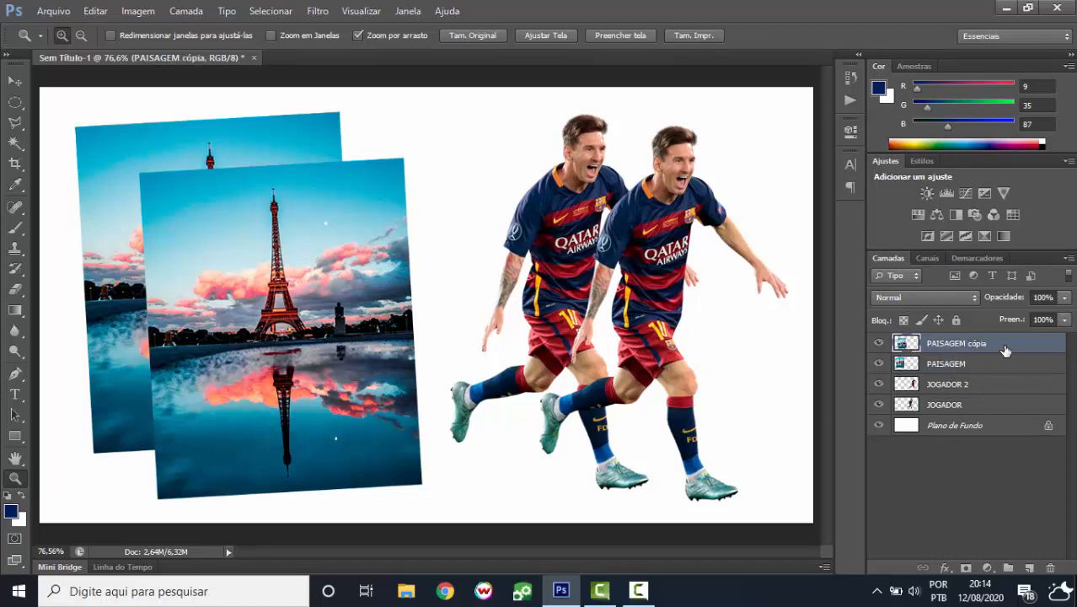
- Select PAISAGEM cópia, JOGADOR 2 and JOGADOR together without PAISAGEM, and select the full range from PAISAGEM cópia to JOGADOR
mouse_move(1006, 350)
mouse_down()
mouse_move(992, 392)
mouse_move(998, 410)
mouse_move(998, 346)
mouse_up()
ctrl+click(999, 386)
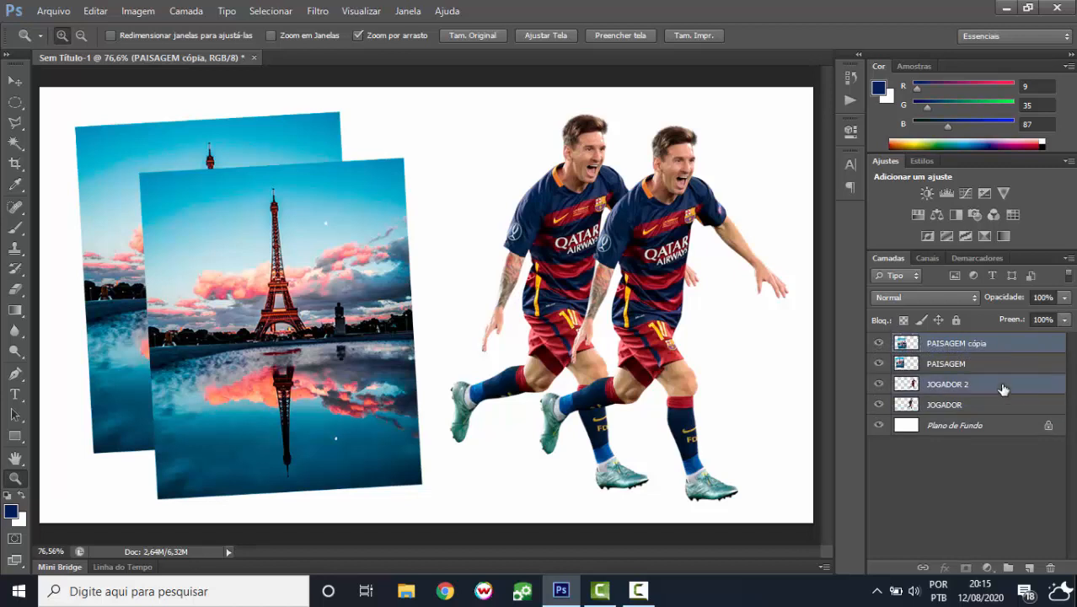
ctrl+click(990, 411)
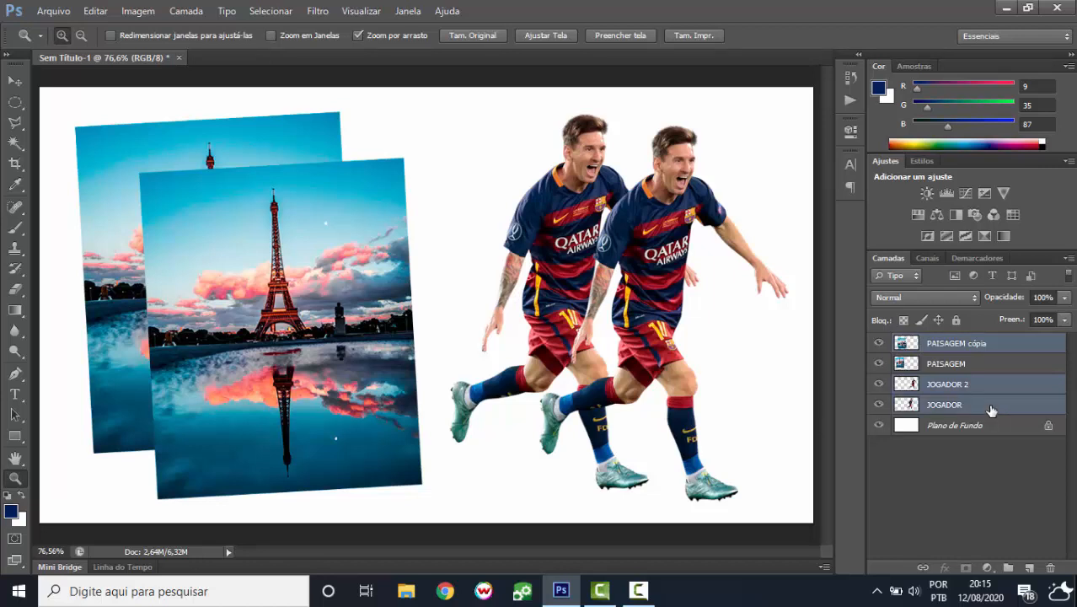
click(992, 343)
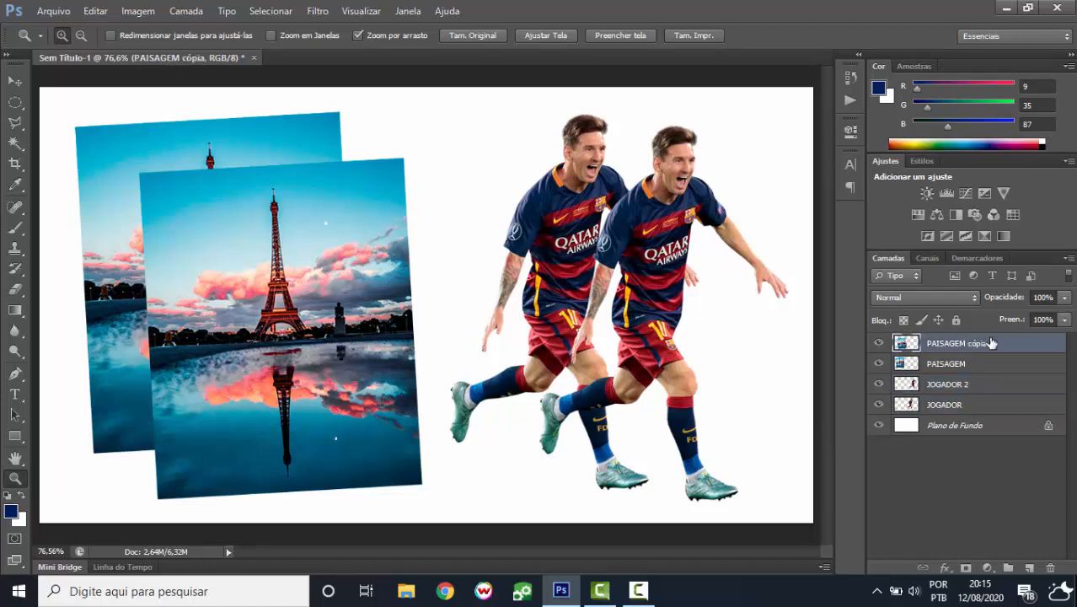
shift+click(972, 405)
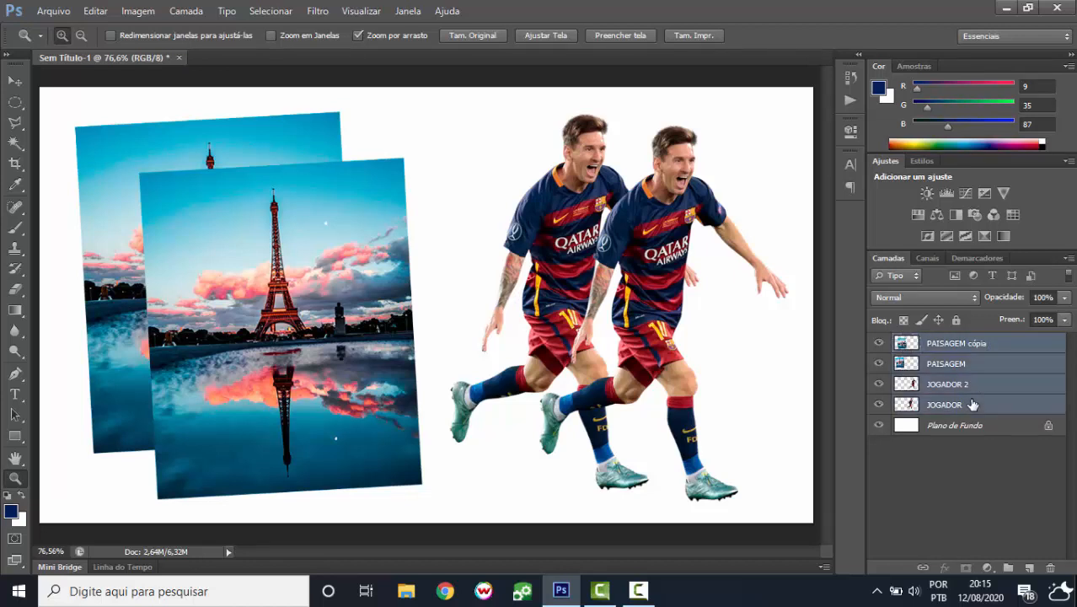
- Select only the JOGADOR 2 layer and lower its opacity to about 31%
click(999, 386)
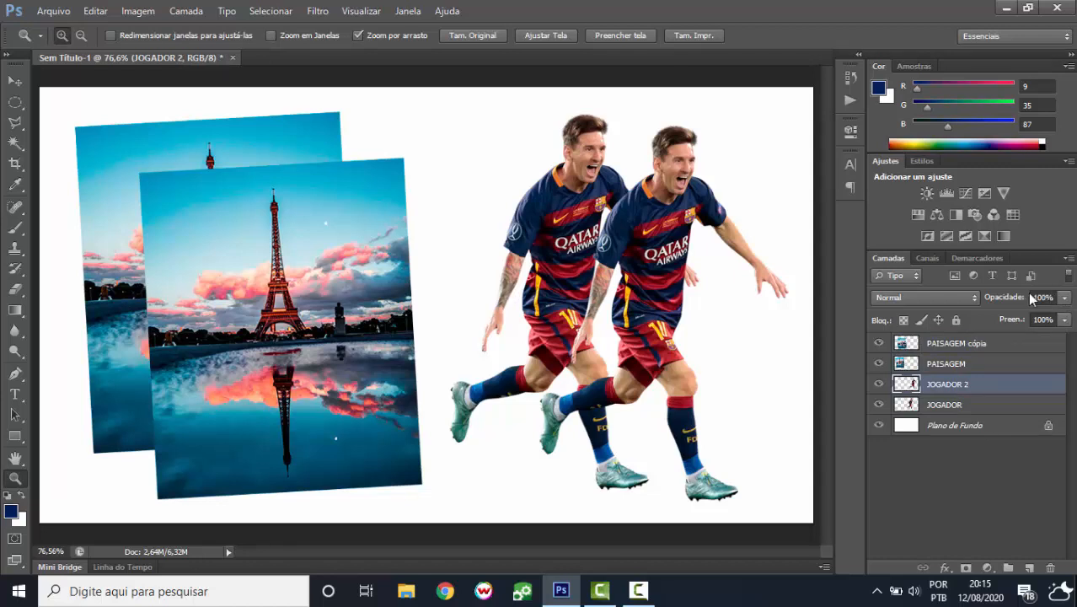
click(1064, 299)
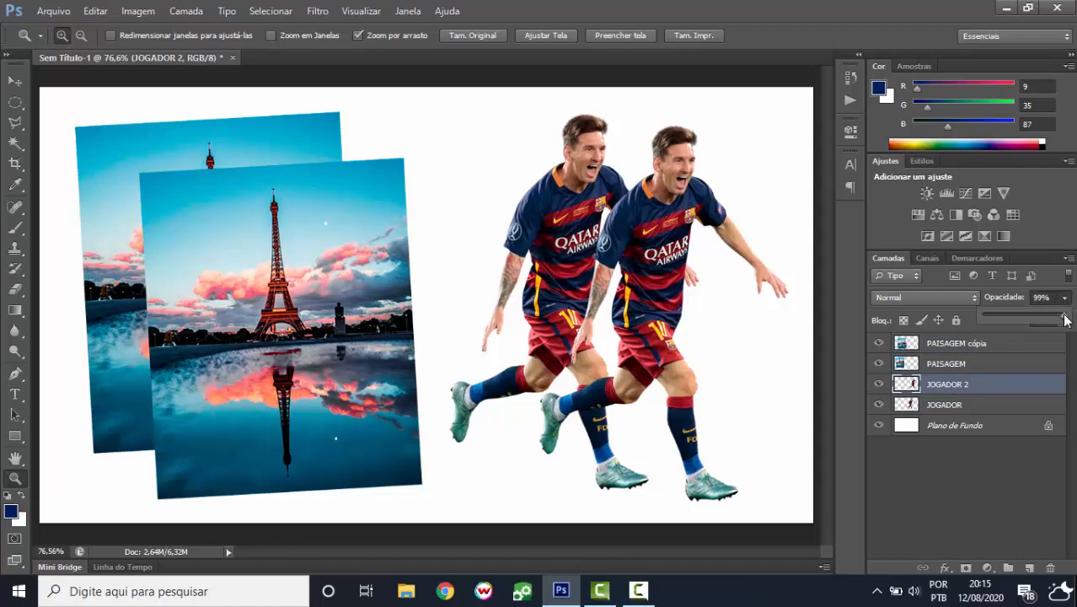
drag(1065, 318, 1031, 317)
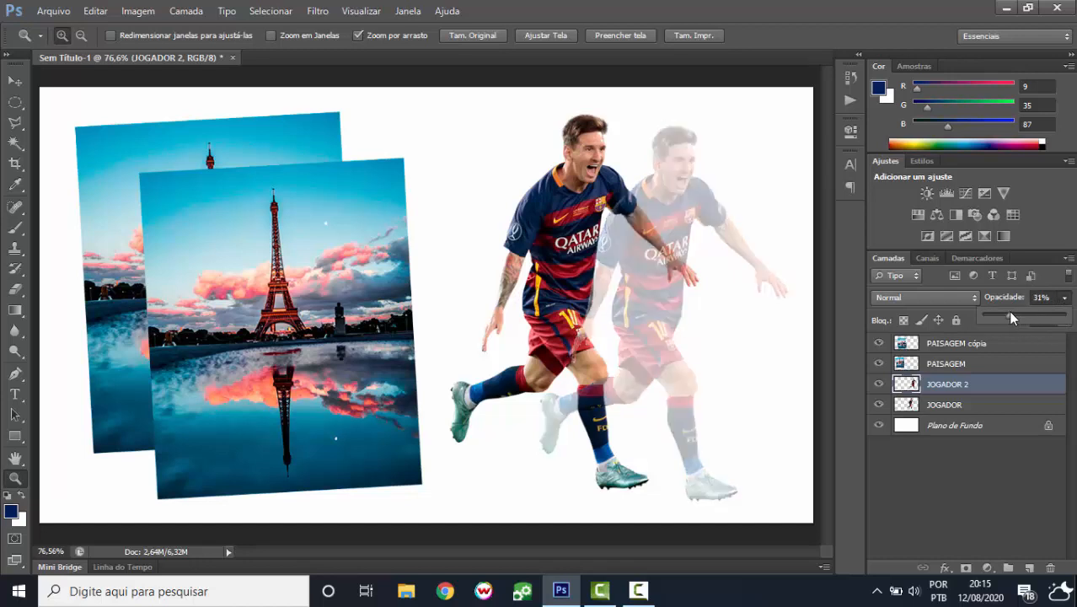
- Restore the JOGADOR 2 layer's opacity to 100%
drag(1009, 311, 1069, 317)
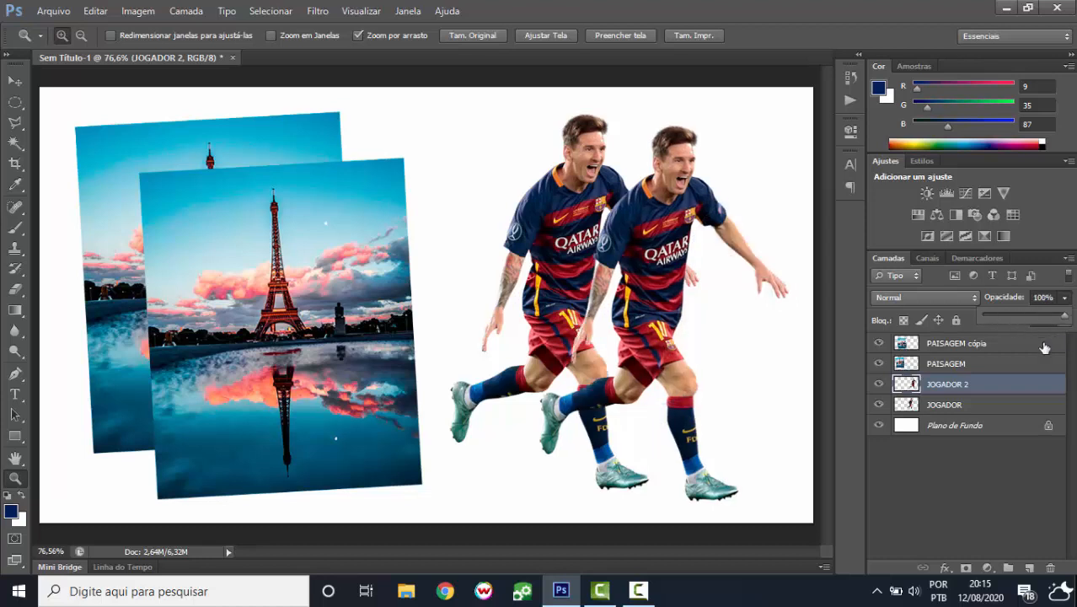
- Select the PAISAGEM cópia layer, lower its fill to about 54% and restore it to 100%
click(1021, 342)
click(1064, 323)
drag(1064, 331, 1028, 342)
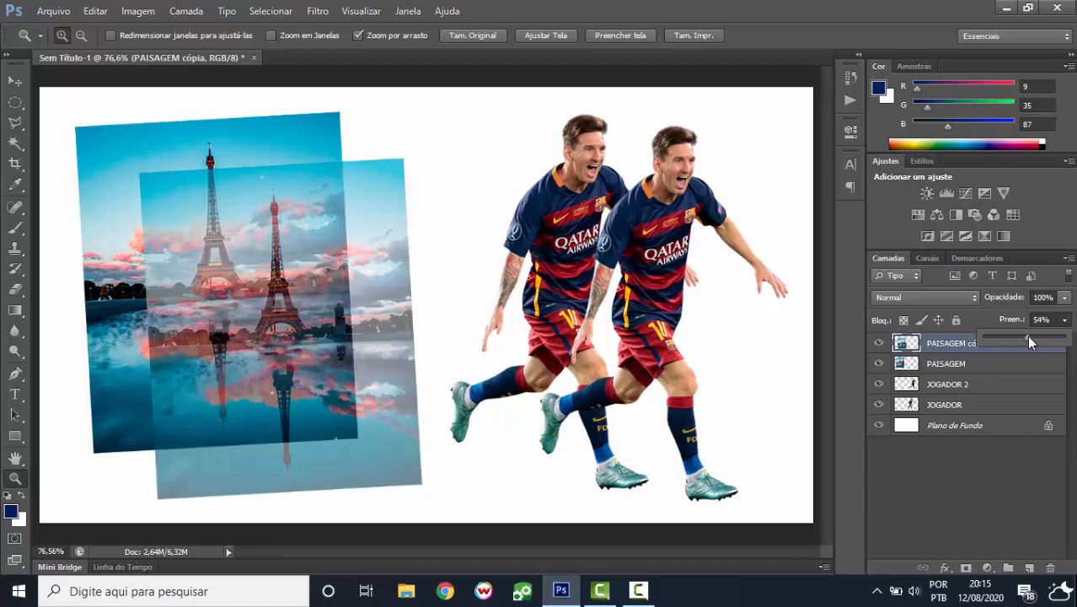
drag(1027, 337, 1069, 341)
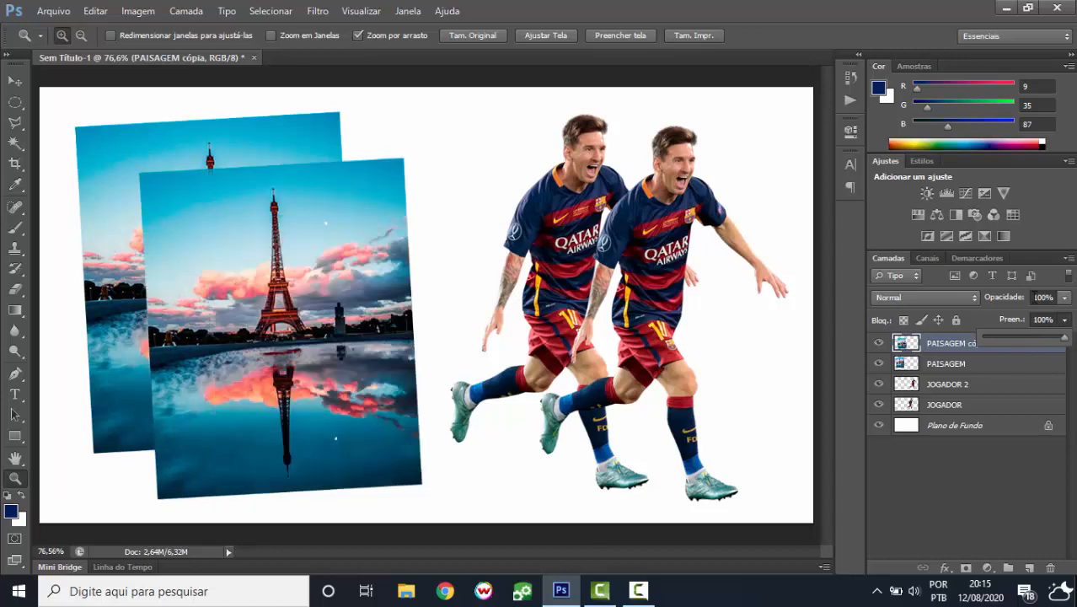
- Set the PAISAGEM cópia layer's blend mode to Divisão and cycle forward through the following modes to Luminosidade
click(971, 295)
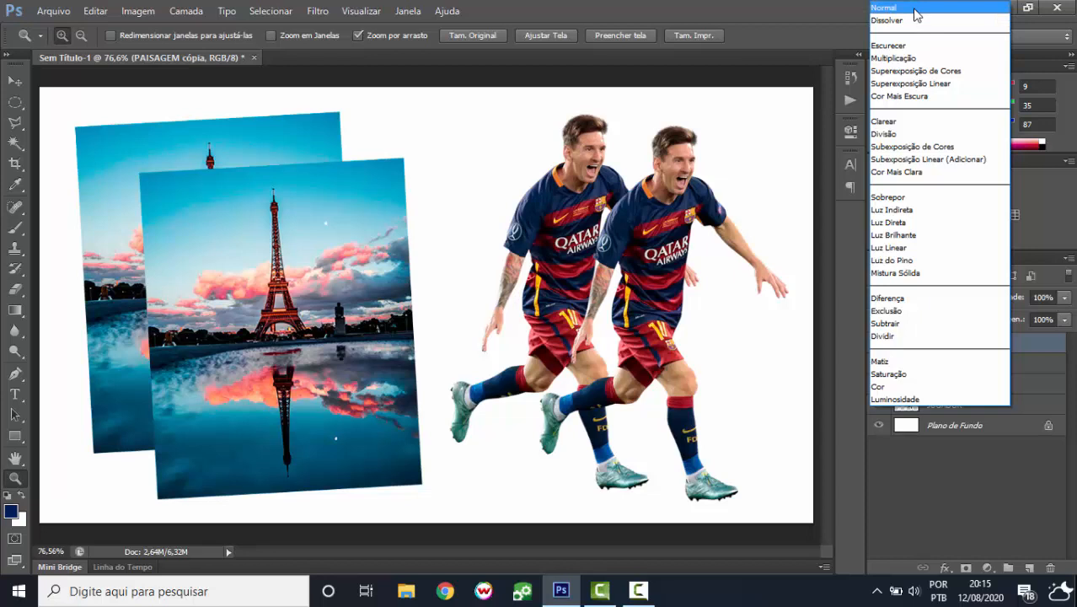
click(883, 134)
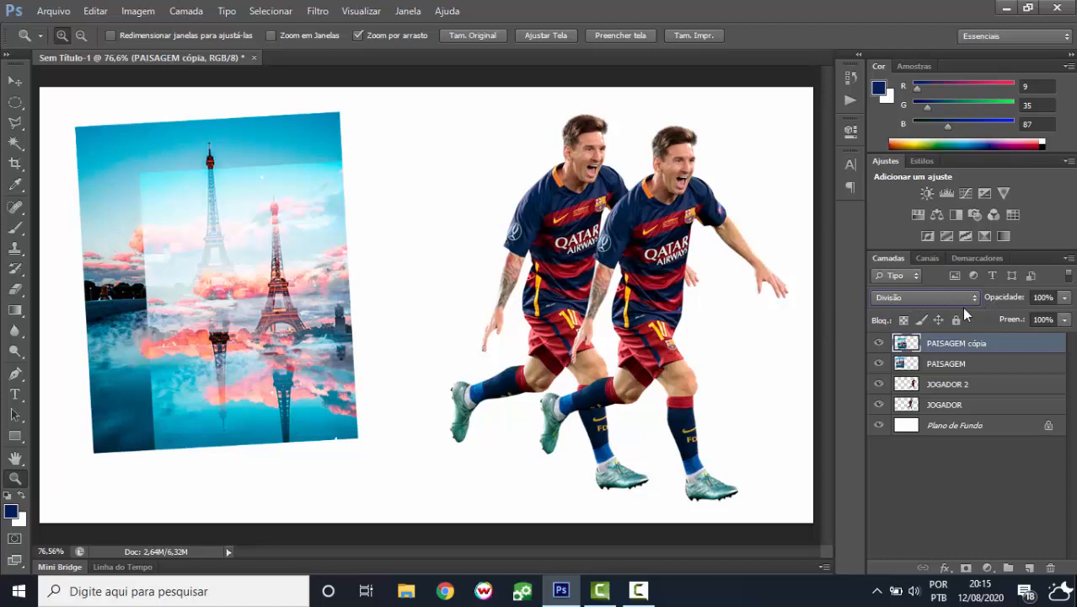
key(Down)
key(Down)
key(Down)
key(Down)
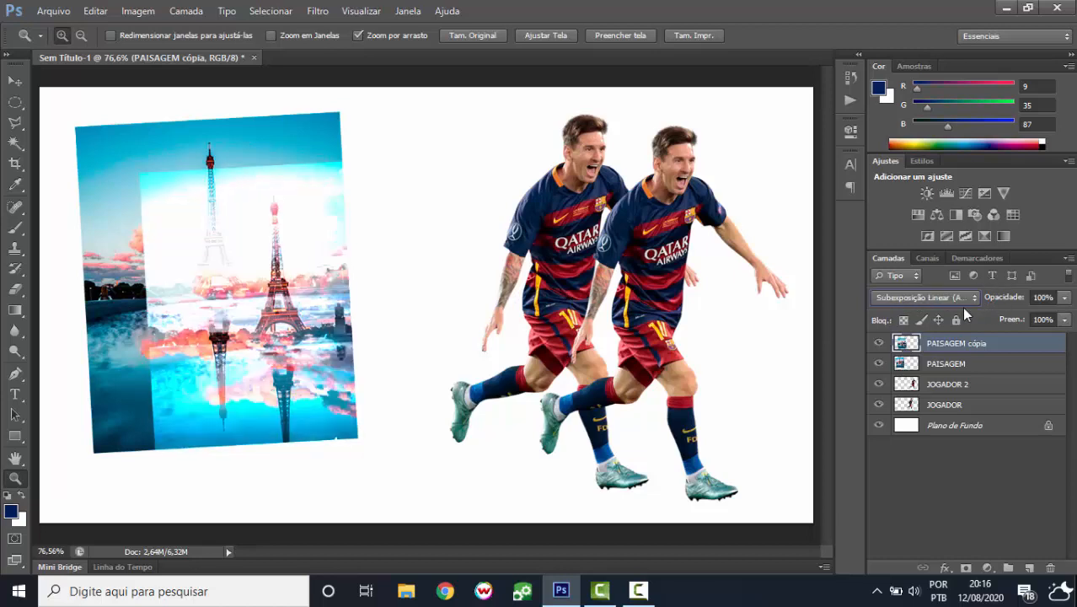
key(Down)
key(Down)
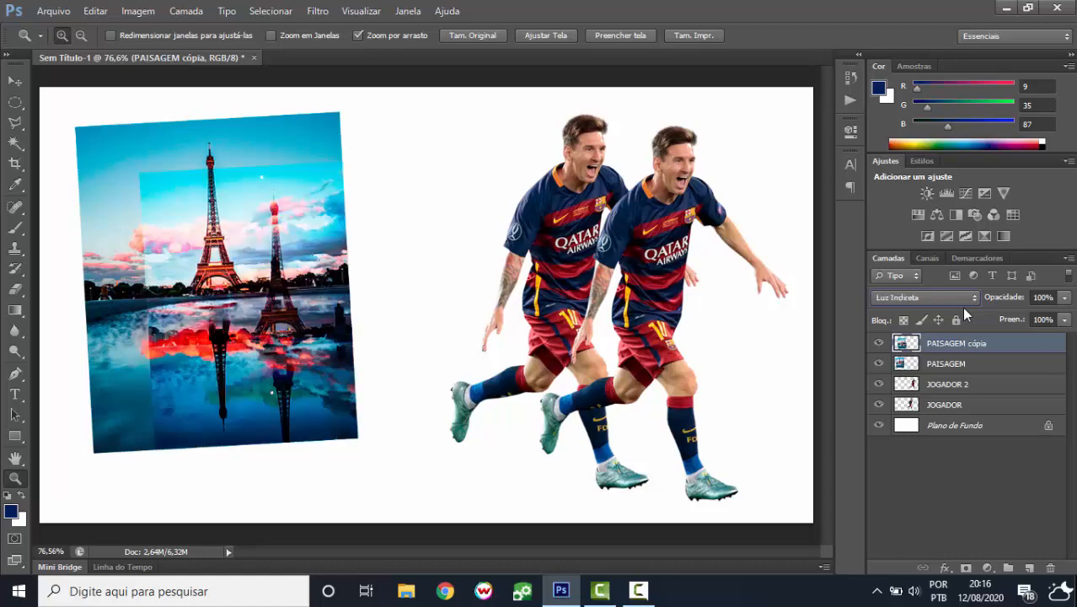
key(Down)
key(Down)
key(Down)
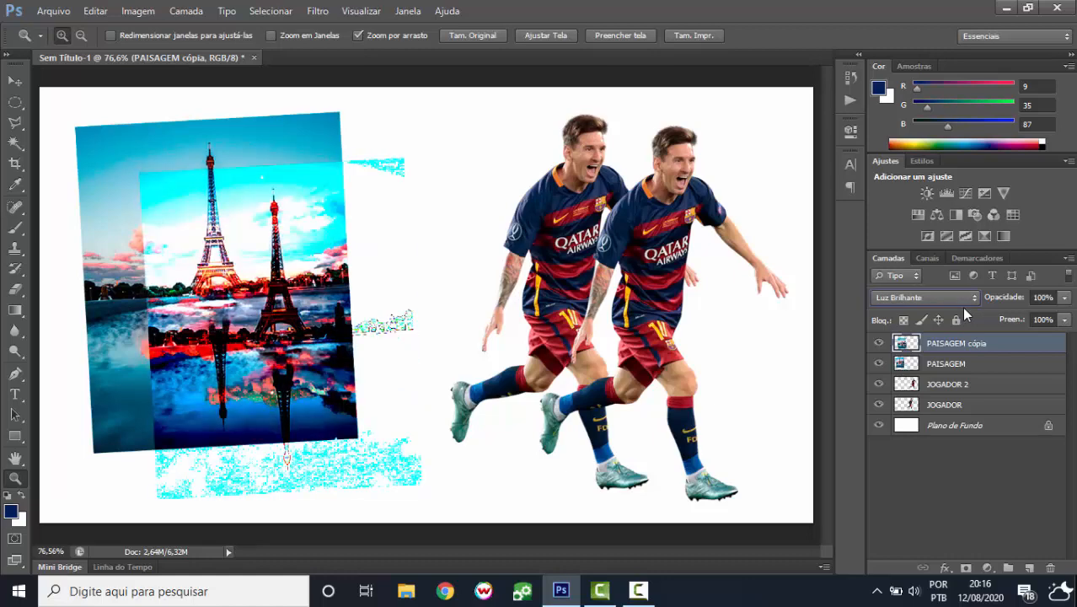
key(Down)
key(Down)
key(Down)
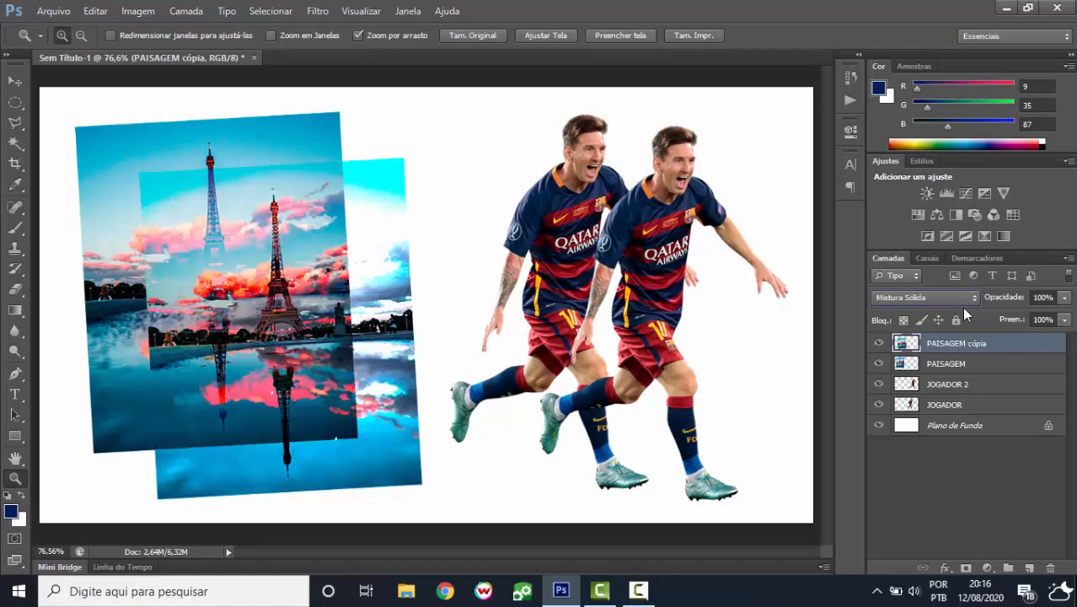
key(Down)
key(Down)
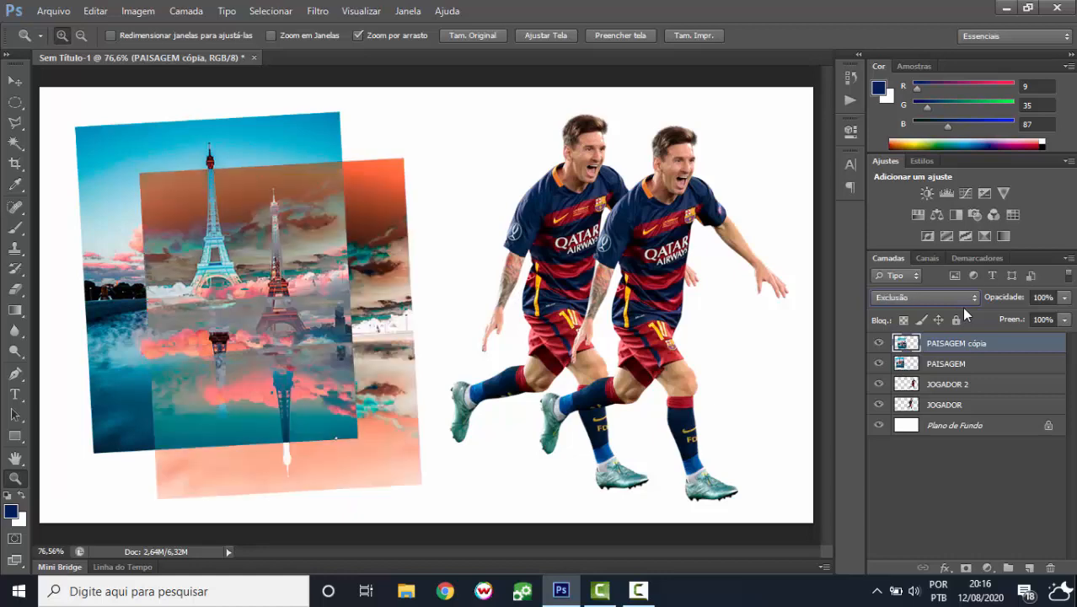
key(Down)
key(Down)
key(Down)
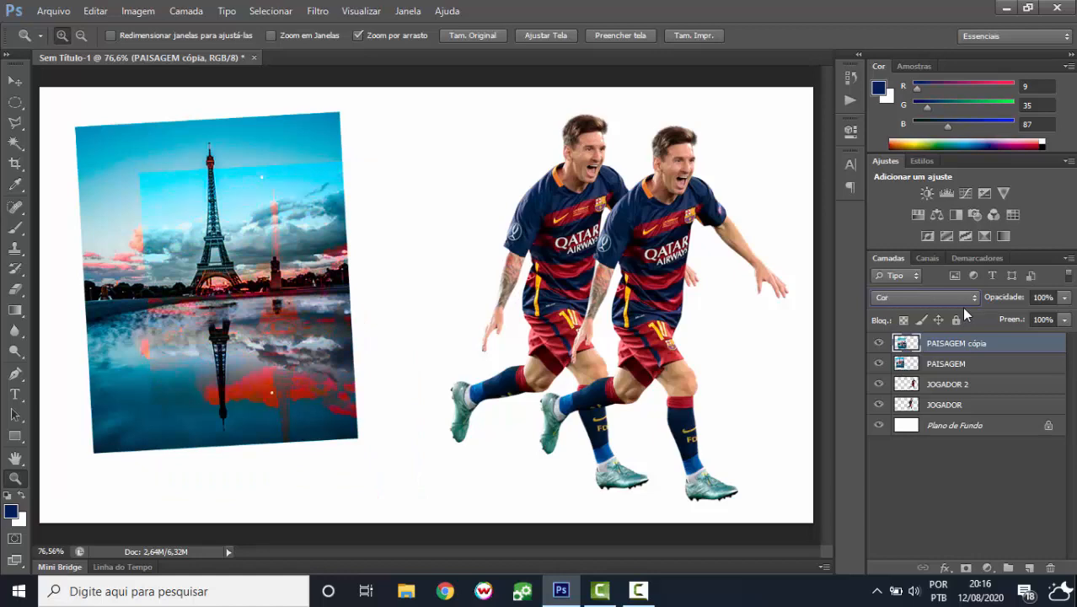
key(Down)
- Cycle the PAISAGEM cópia layer's blend mode backward to Cor Mais Clara and reset it to Normal
key(Up)
key(Up)
key(Up)
key(Up)
key(Up)
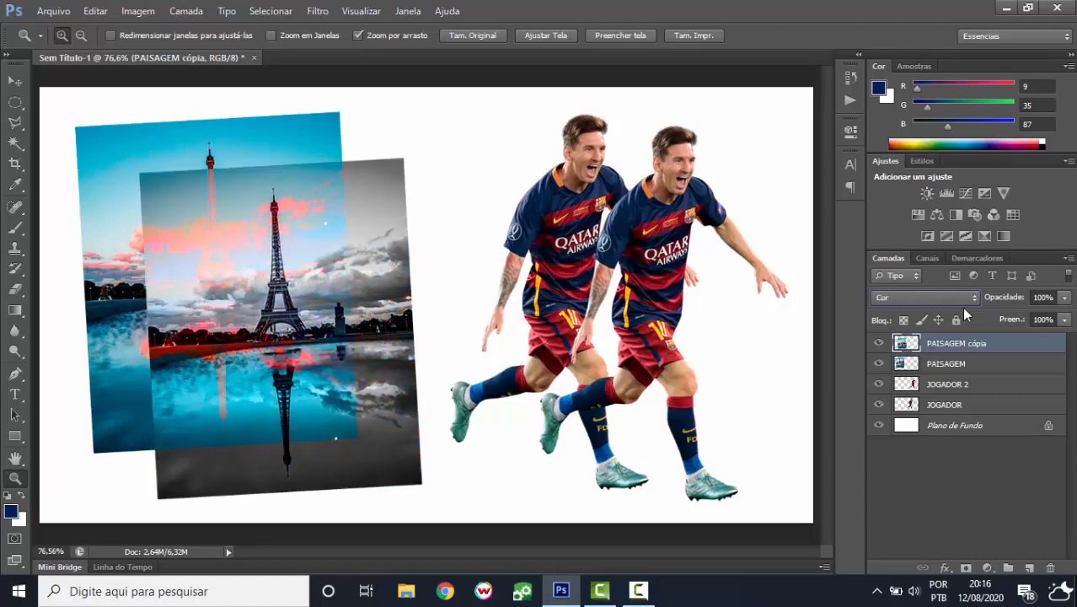
key(Up)
key(Up)
key(Up)
key(Up)
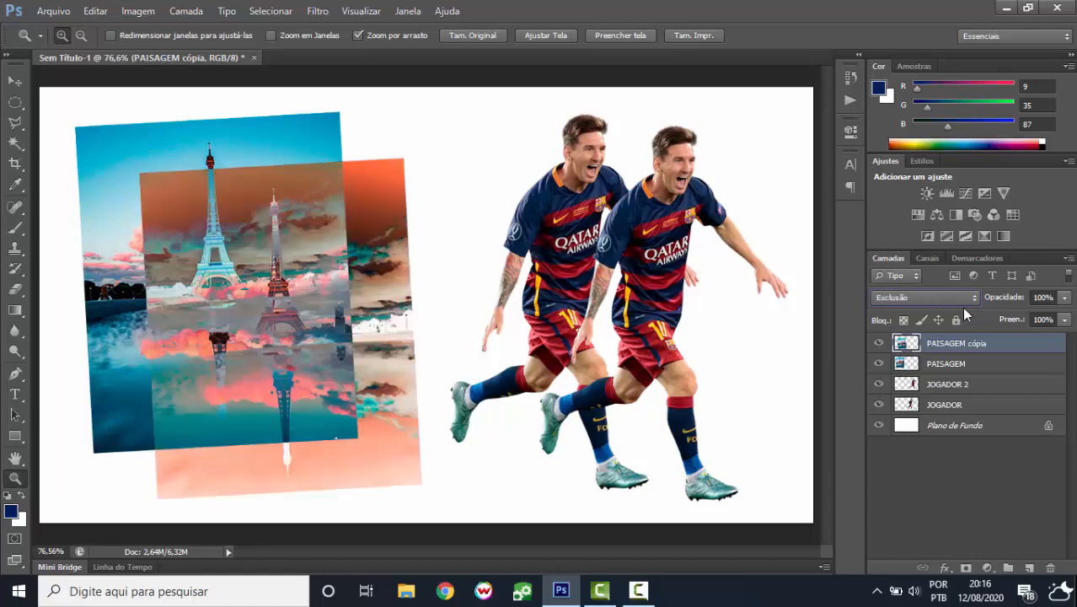
key(Up)
key(Up)
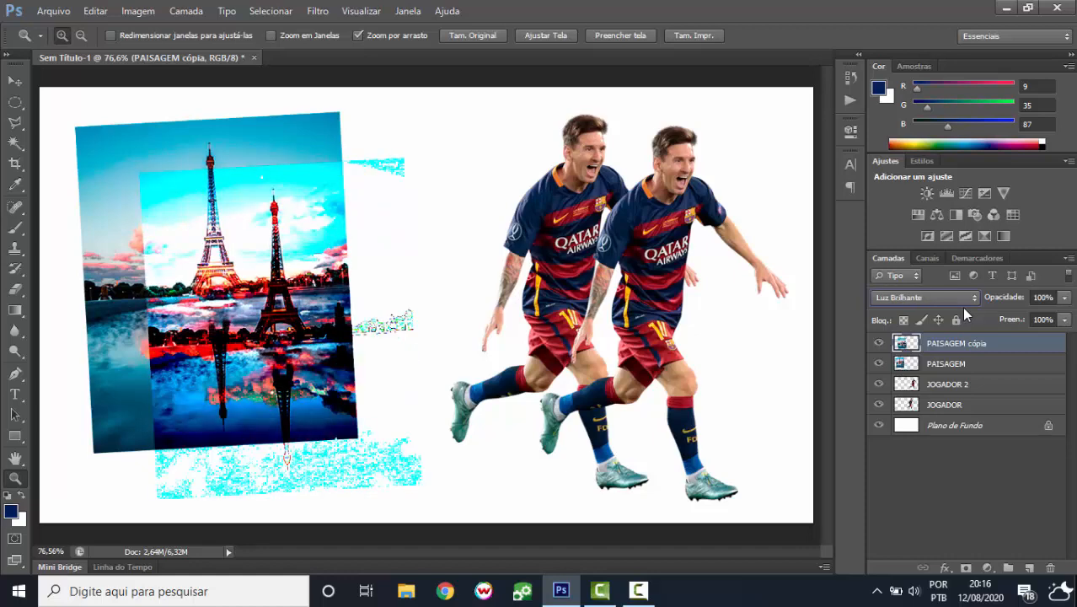
key(Up)
key(Up)
key(Up)
key(Up)
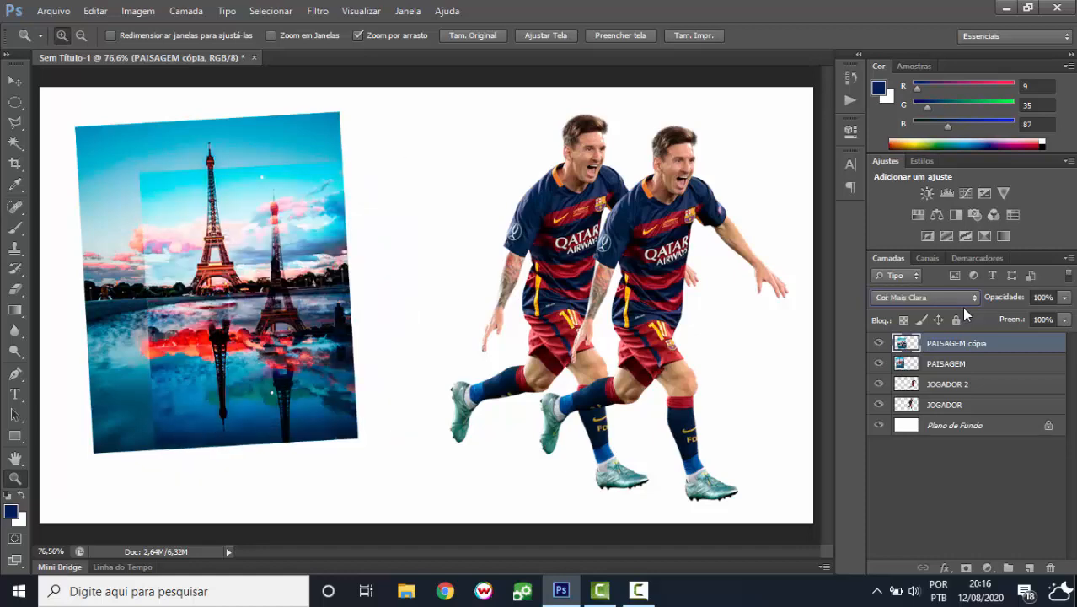
click(952, 295)
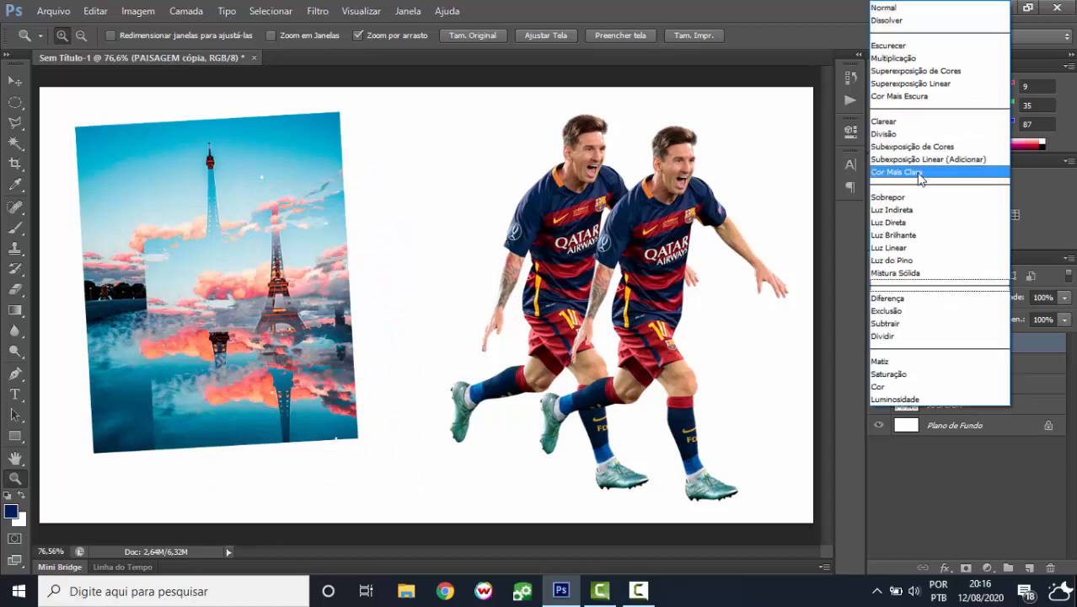
click(911, 10)
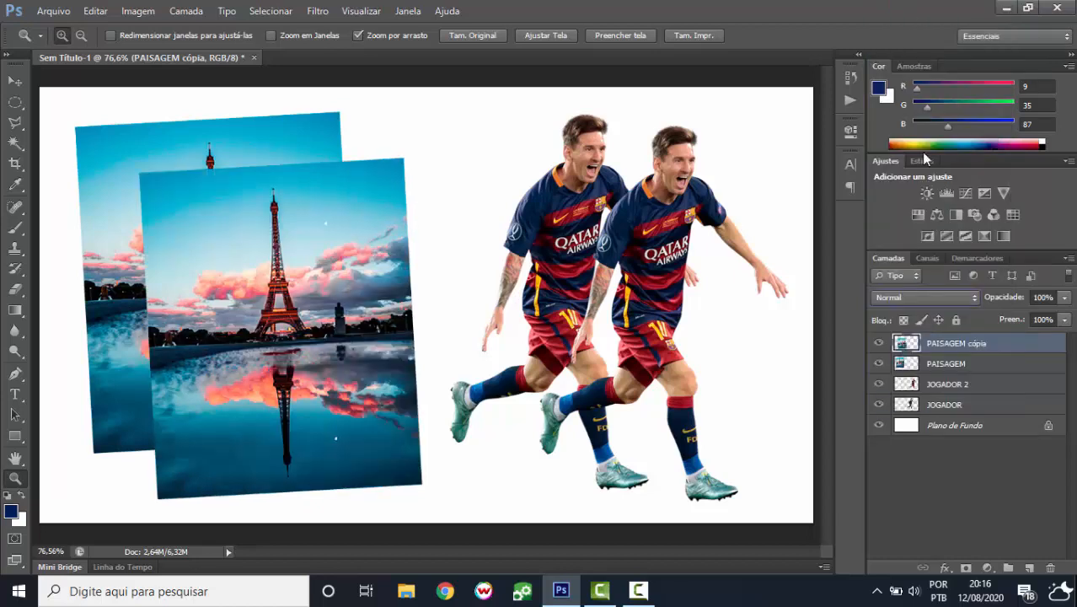
- Show the document's RGB, Vermelho, Verde and Azul channels and return to the layer list
click(926, 258)
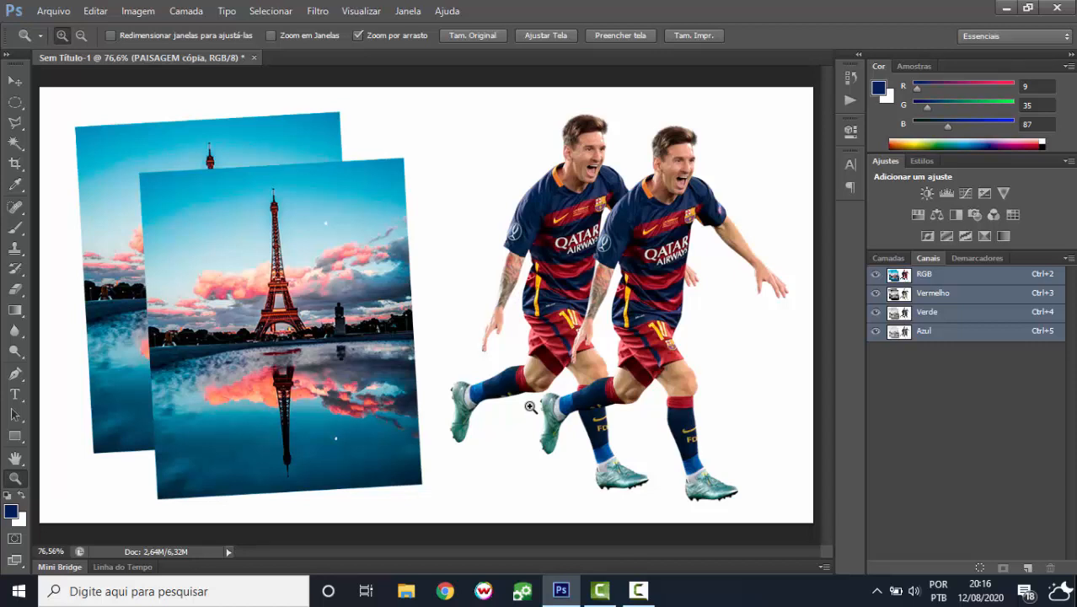
key(F7)
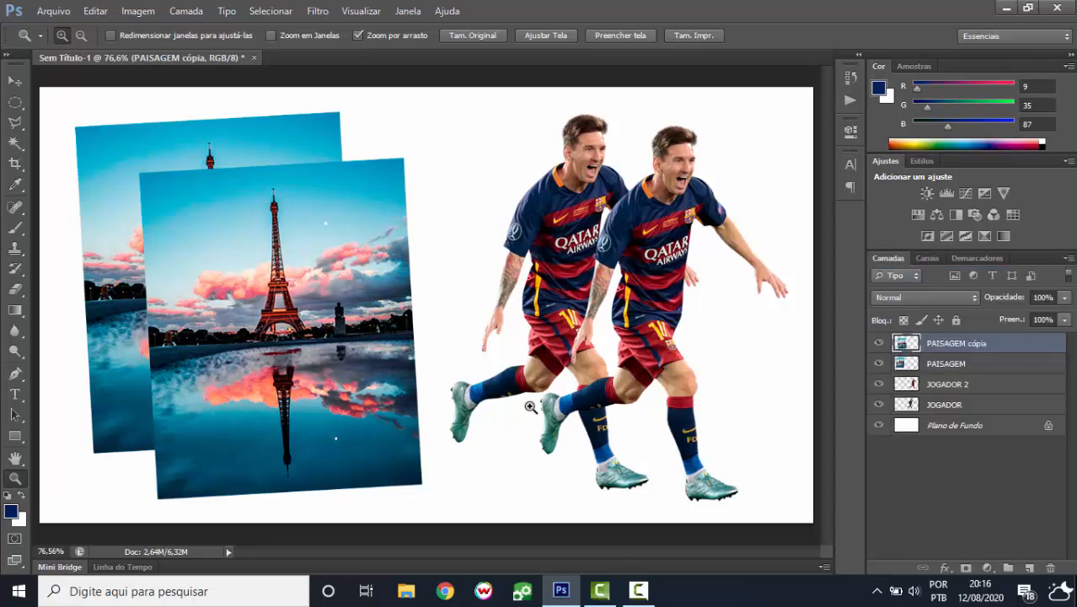